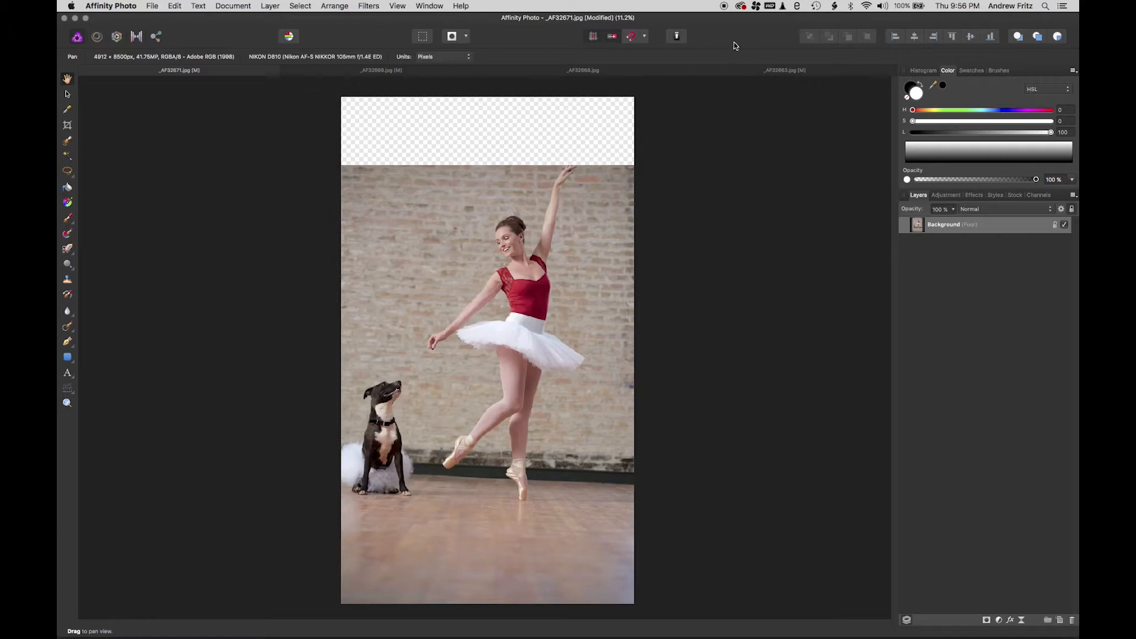
# - Paste the copied raised-arm section and position and scale it over the dancer's shoulder
pyautogui.press('super+v')
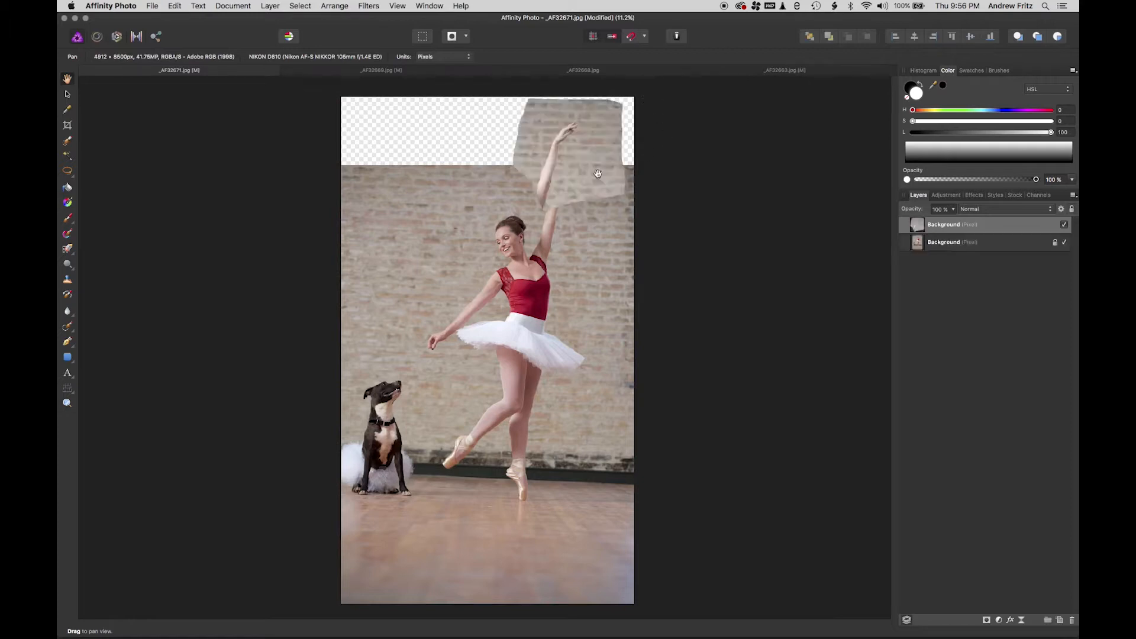
pyautogui.moveTo(560, 160); pyautogui.dragTo(542, 205)
pyautogui.press('v')
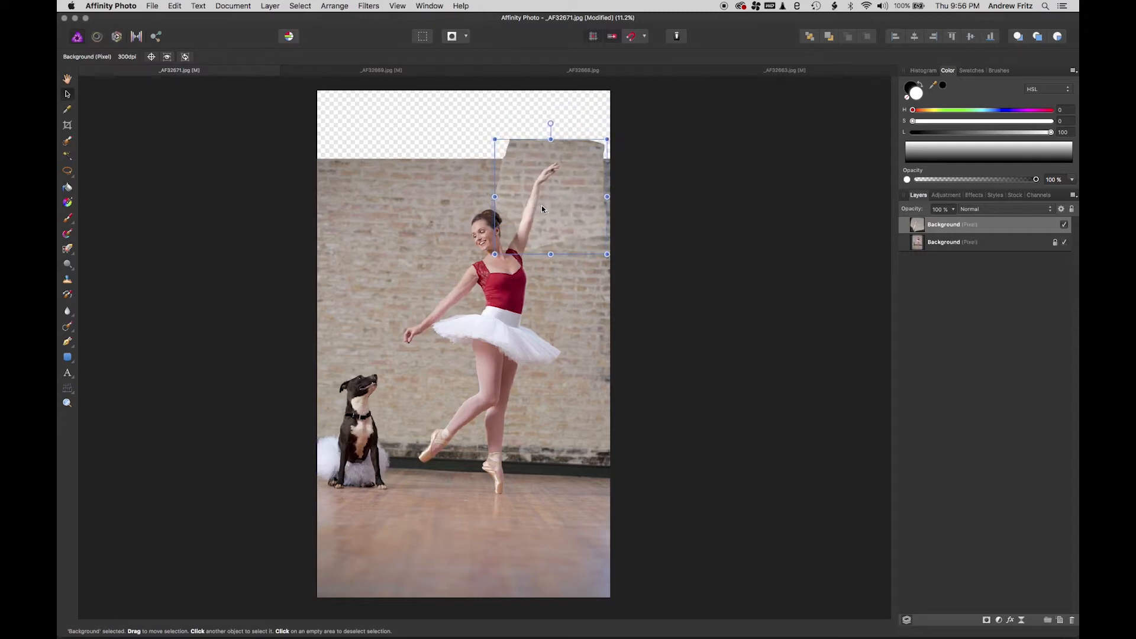
pyautogui.moveTo(607, 254); pyautogui.dragTo(615, 258)
# - Adjust the pasted section's position and stretch so the raised arm lines up with the dancer's shoulder
pyautogui.scroll(5, 520, 241)
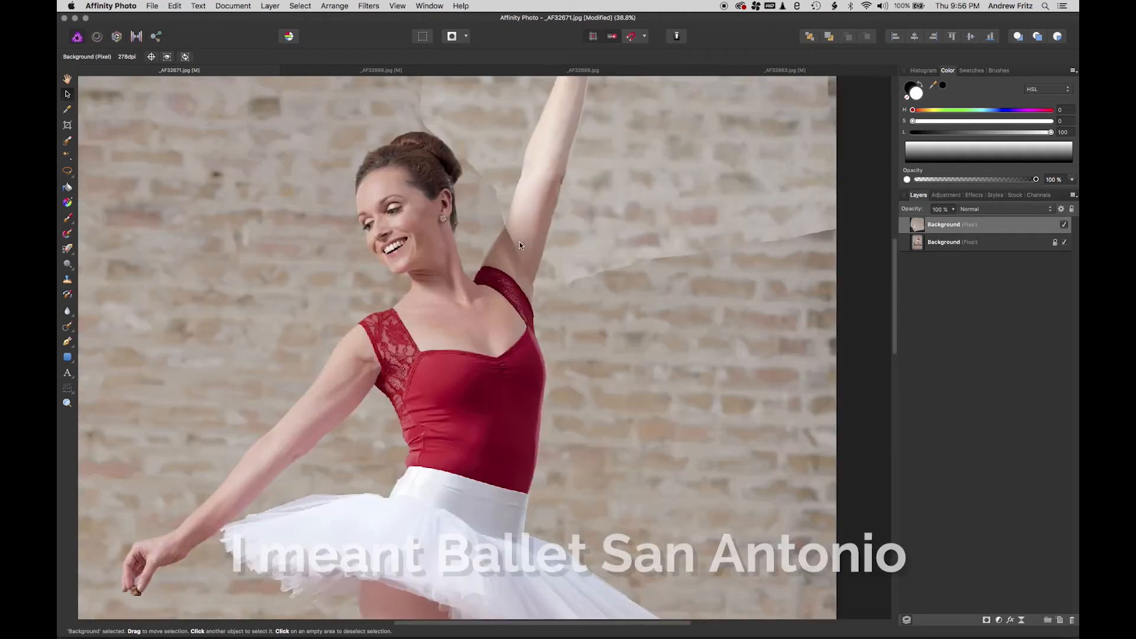
pyautogui.moveTo(563, 215); pyautogui.dragTo(622, 210)
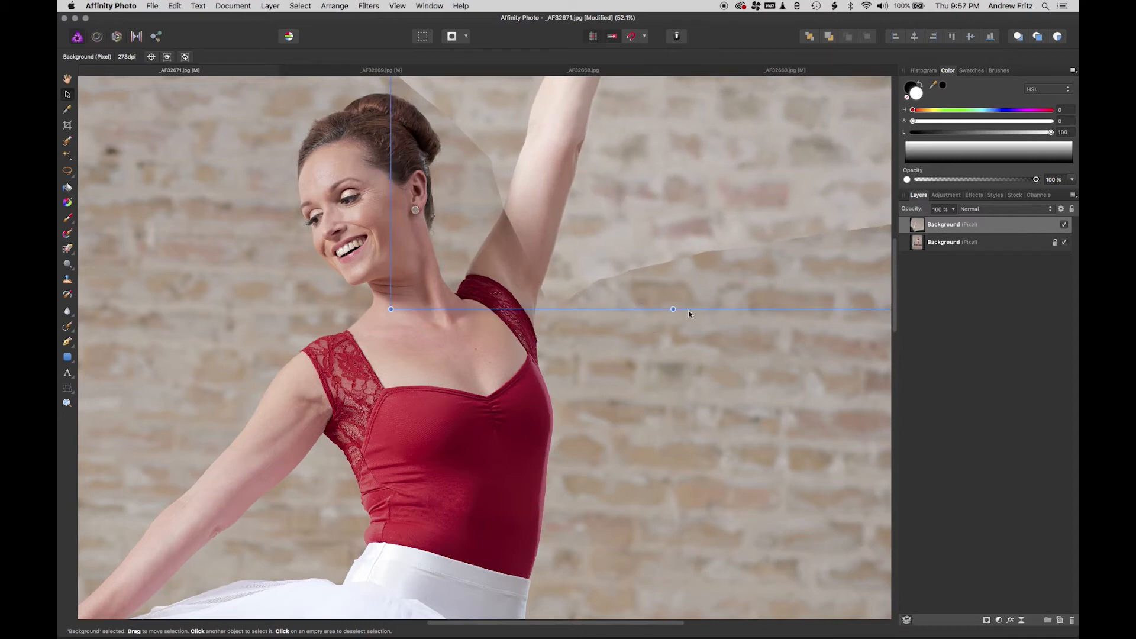
pyautogui.moveTo(673, 309); pyautogui.dragTo(703, 310)
pyautogui.scroll(-6, 691, 399)
pyautogui.click(761, 432)
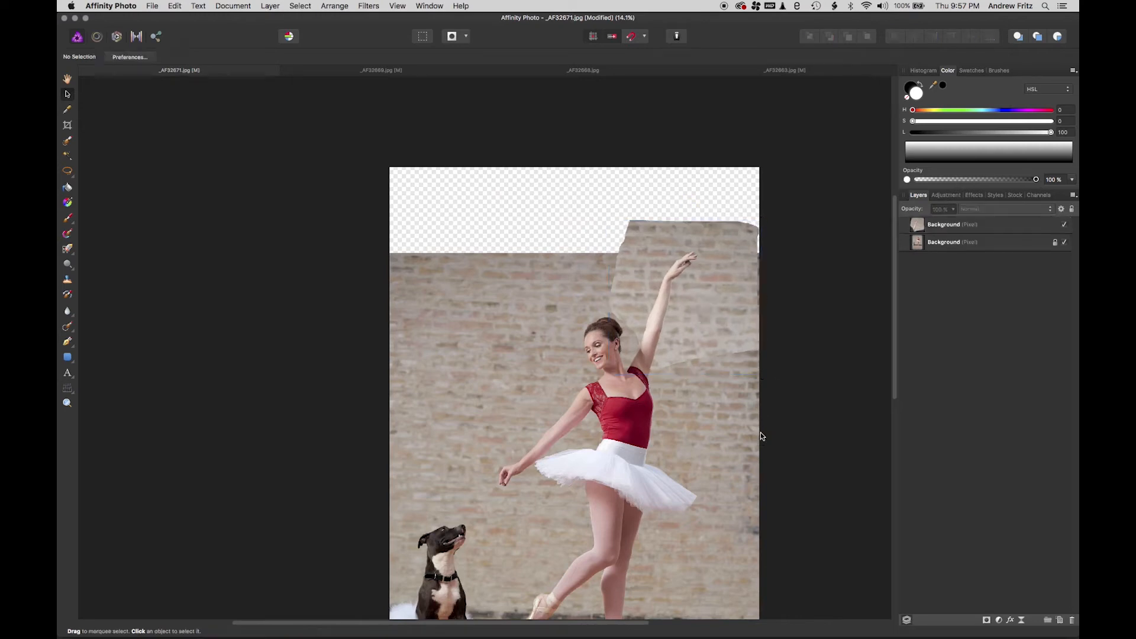
# - Add a Curves adjustment to the pasted arm layer and lower its midtones to match the wall's tone
pyautogui.click(951, 227)
pyautogui.click(999, 619)
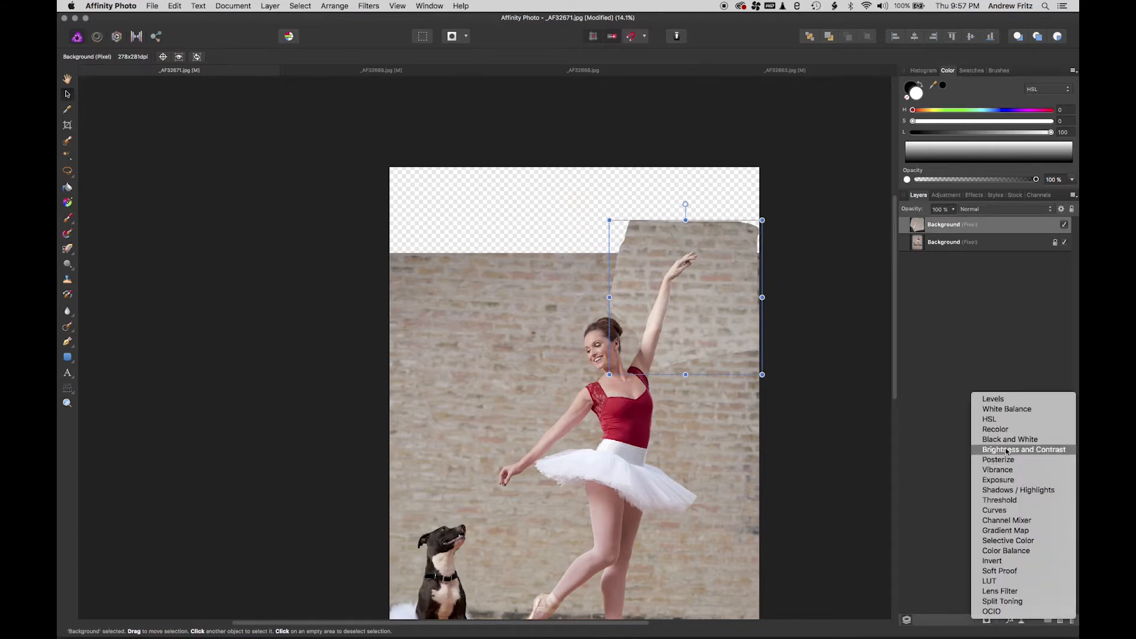
pyautogui.click(1015, 509)
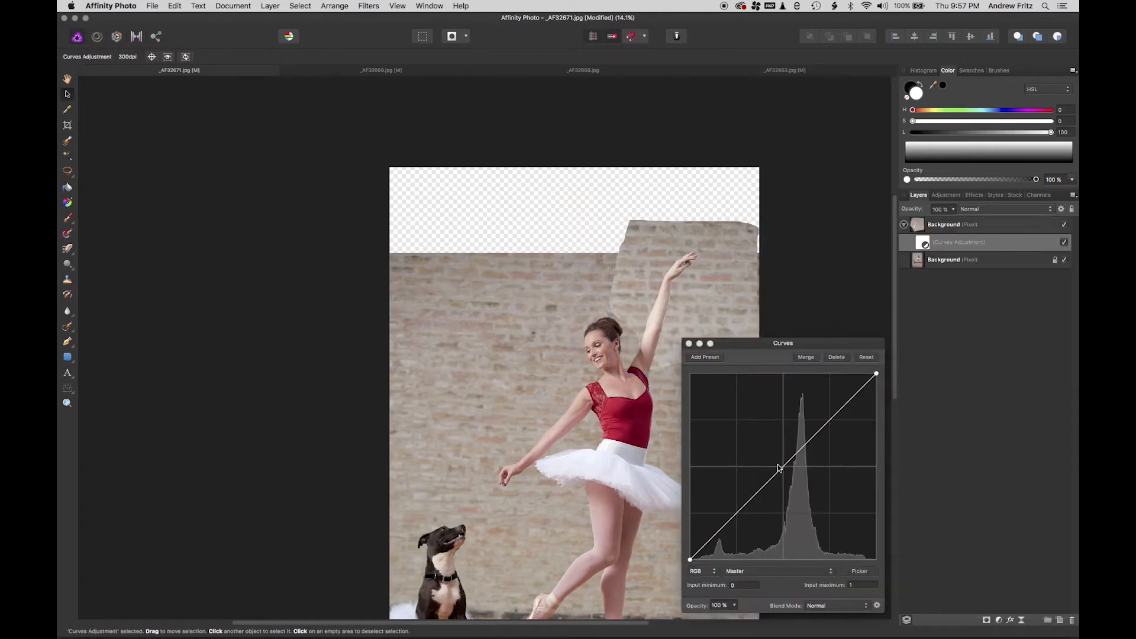
pyautogui.moveTo(787, 464); pyautogui.dragTo(791, 473)
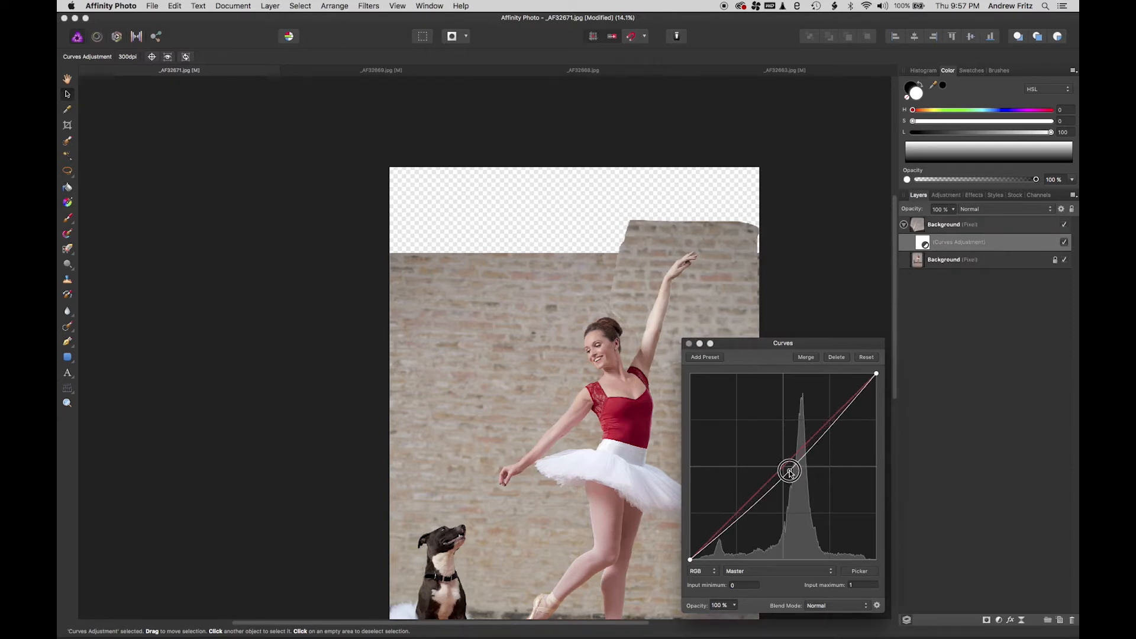
pyautogui.moveTo(876, 376); pyautogui.dragTo(885, 374)
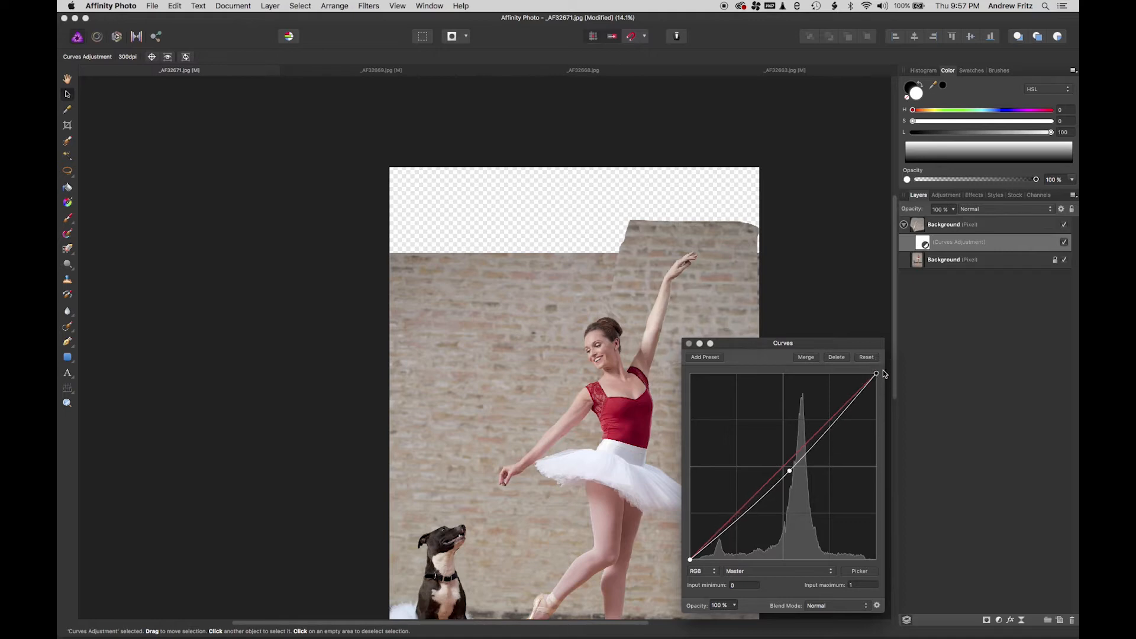
pyautogui.click(689, 344)
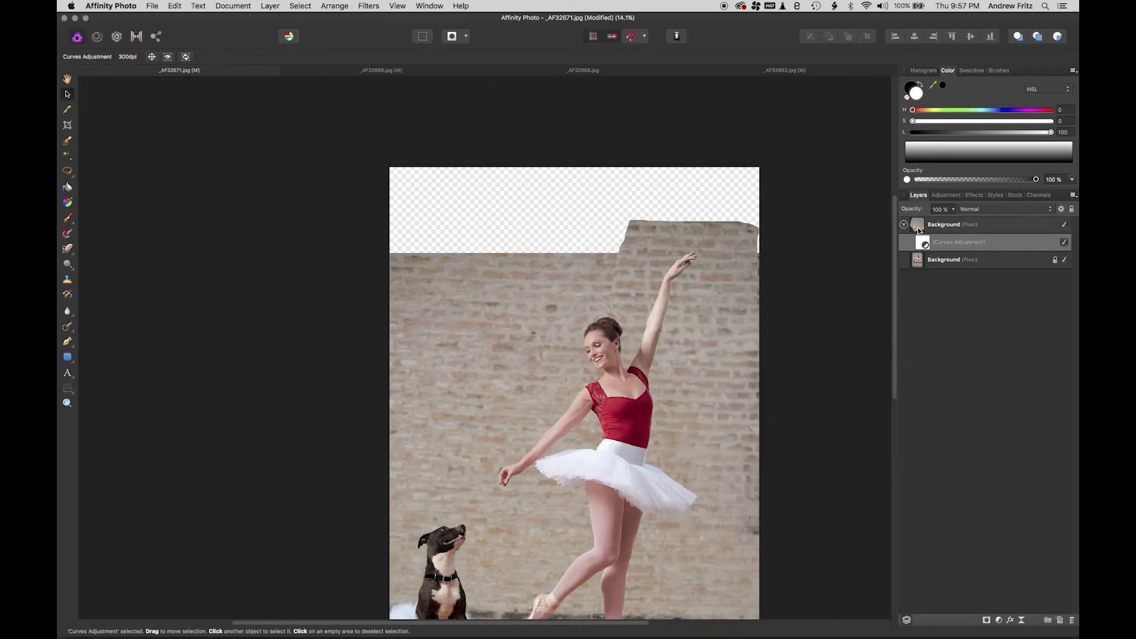
# - Add a mask to the pasted arm layer and paint out its edge beside the dancer's head with a soft black brush
pyautogui.click(986, 620)
pyautogui.moveTo(923, 227); pyautogui.dragTo(921, 242)
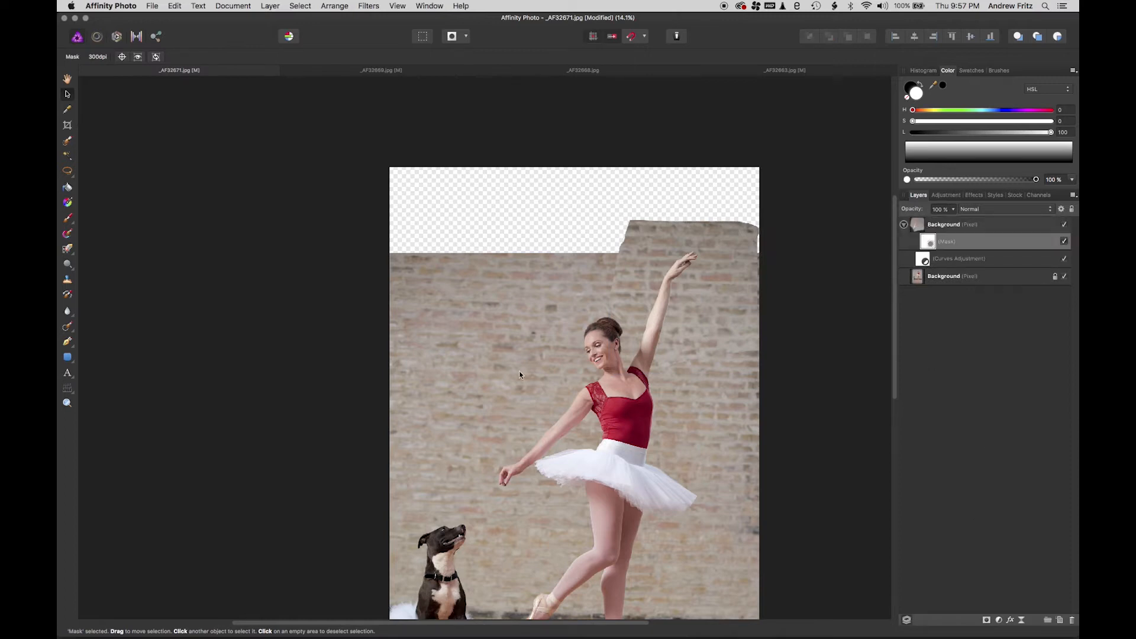
pyautogui.click(67, 217)
pyautogui.press('x')
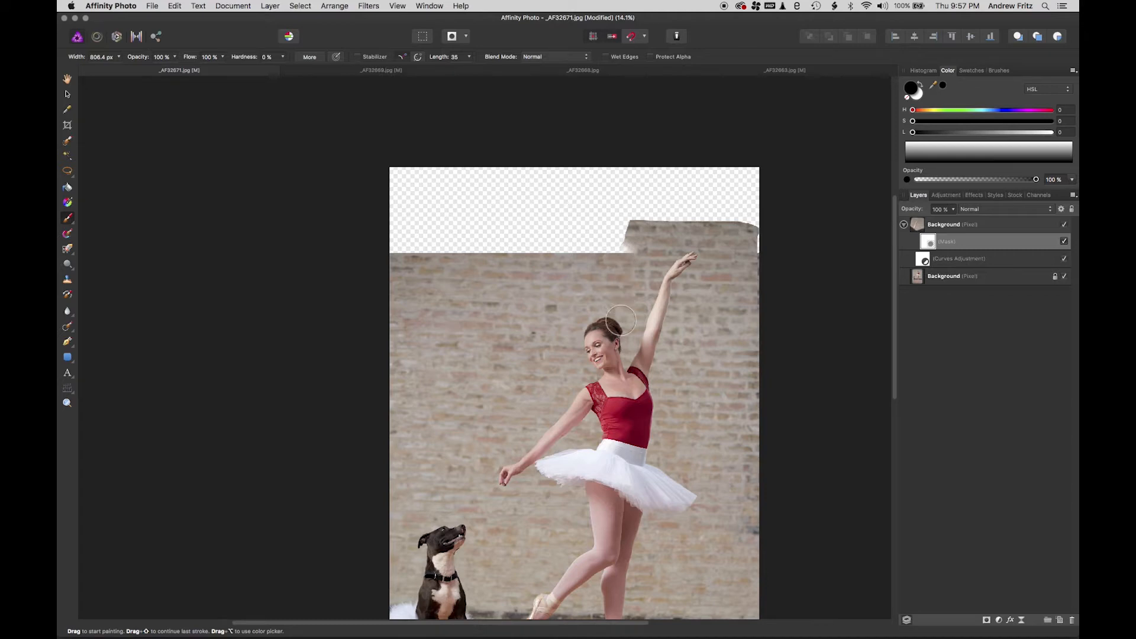
pyautogui.scroll(2, 663, 361)
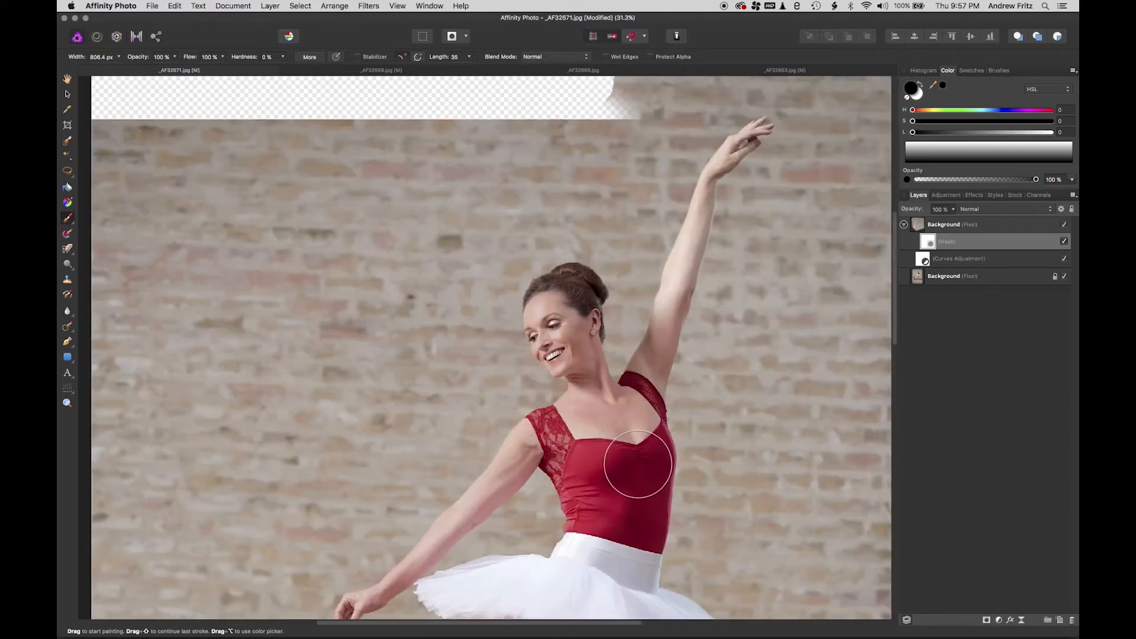
pyautogui.scroll(3, 740, 355)
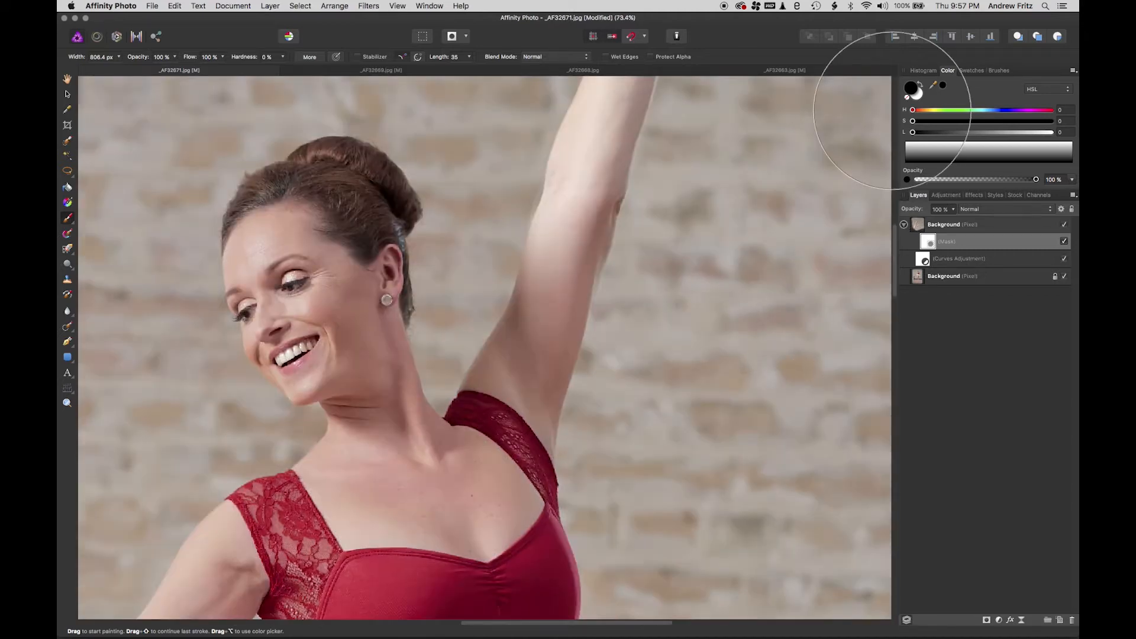
# - Refine the arm layer's mask around the upper arm with the brush reduced to 304.1 px, finishing with black as the painting colour
pyautogui.click(921, 83)
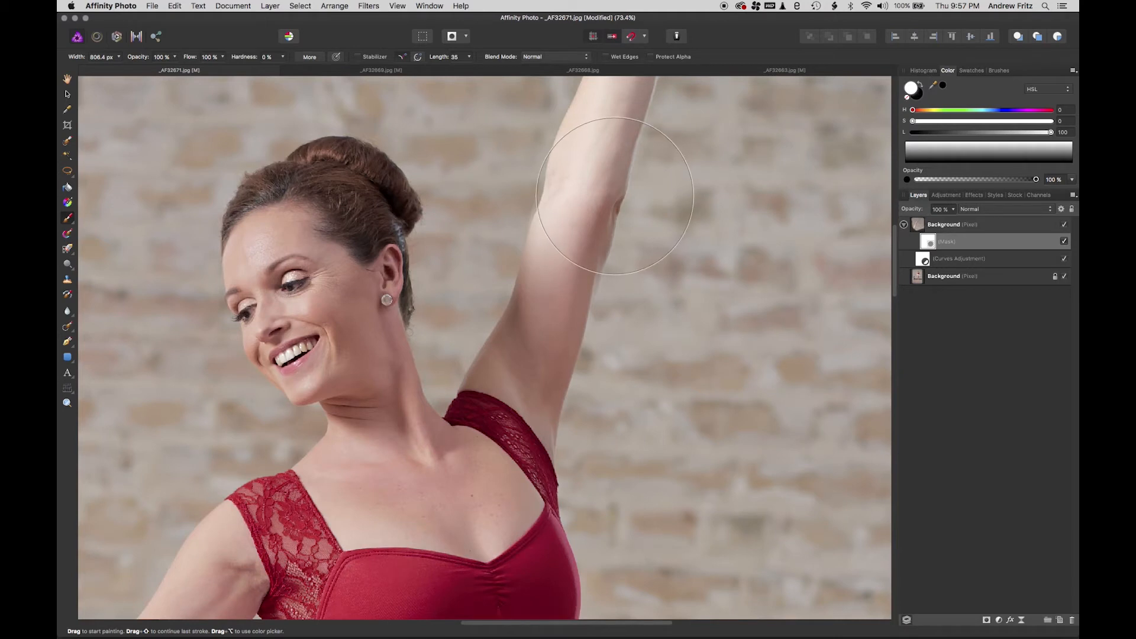
pyautogui.press('[')
pyautogui.press('[')
pyautogui.press('[')
pyautogui.press('[')
pyautogui.press('[')
pyautogui.press('[')
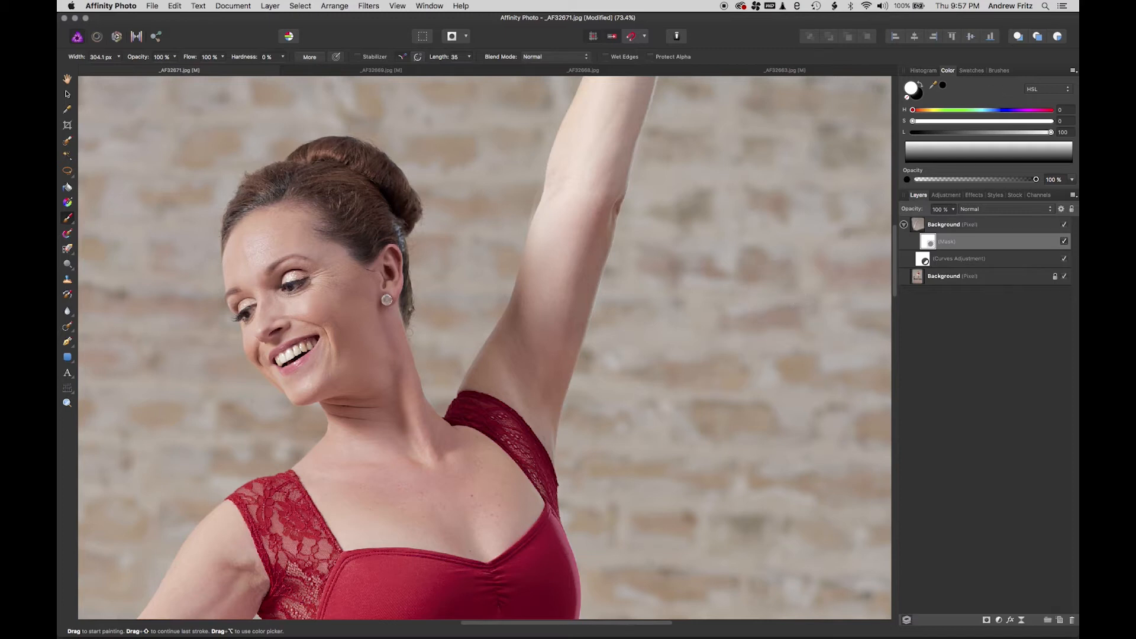
pyautogui.click(921, 87)
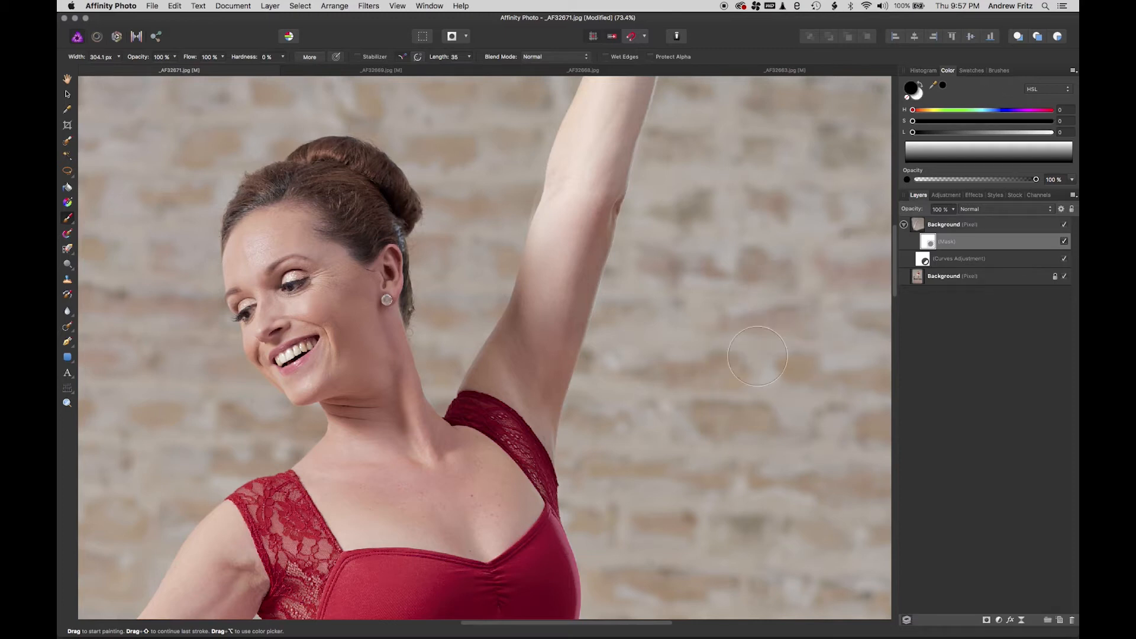
pyautogui.scroll(-6, 759, 464)
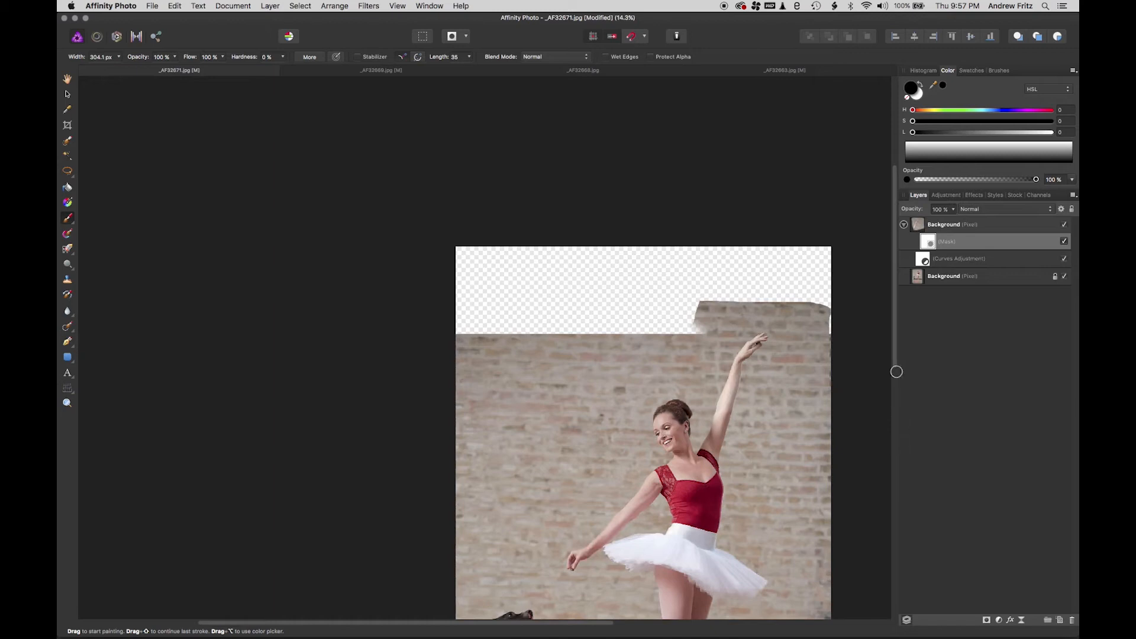
# - Copy the selected upper brick wall strip from _AF32663.jpg and paste it into _AF32671.jpg
pyautogui.click(574, 70)
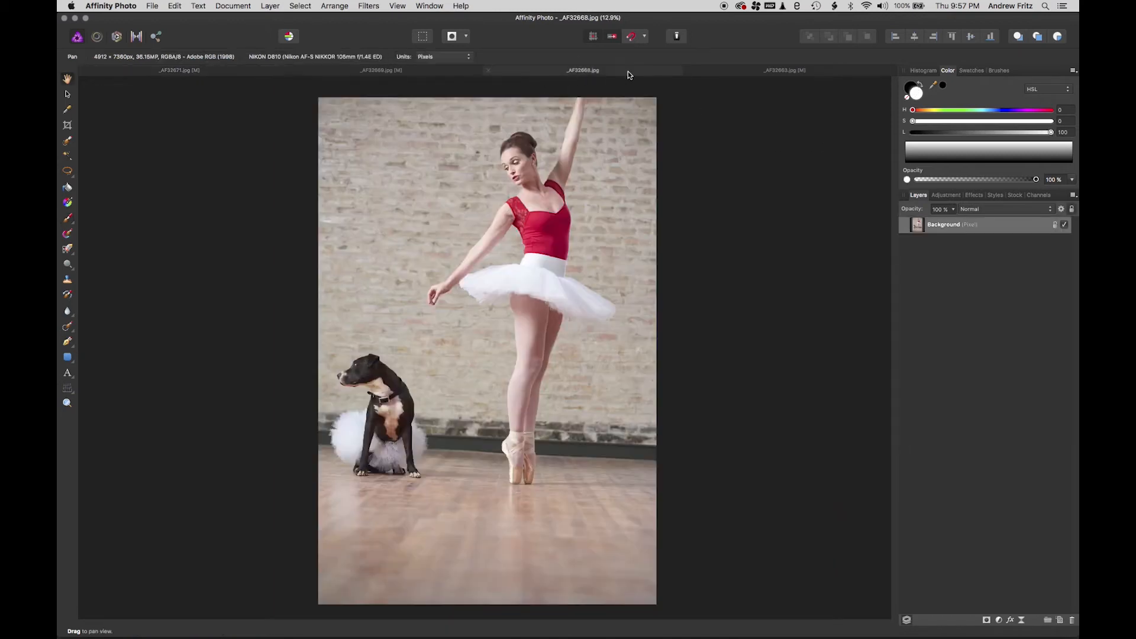
pyautogui.click(737, 71)
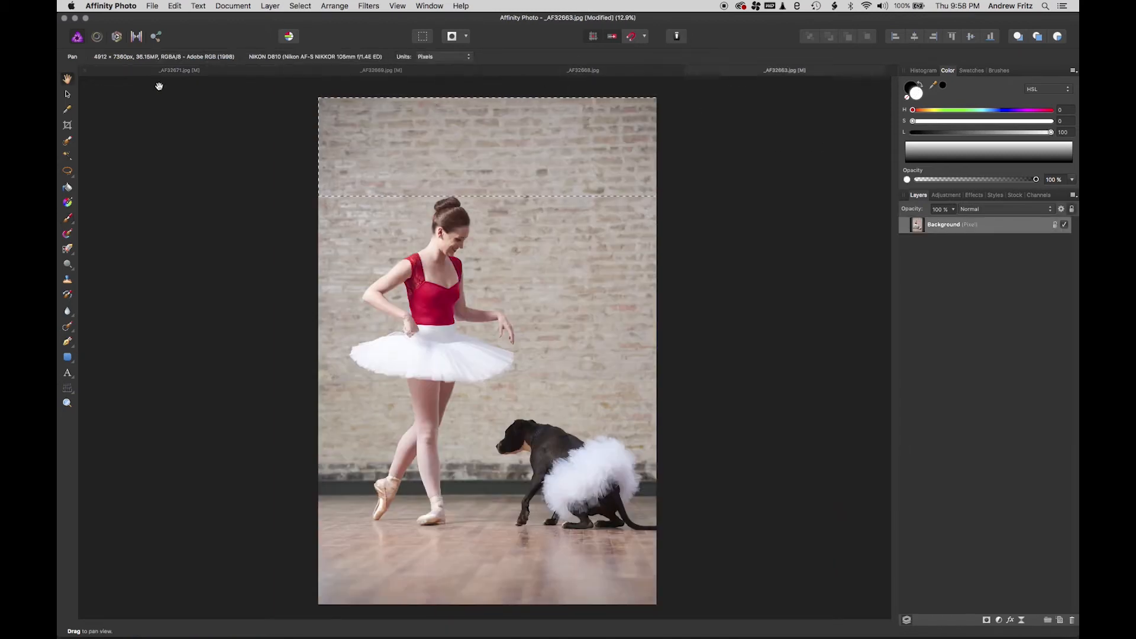
pyautogui.click(183, 70)
pyautogui.press('super+v')
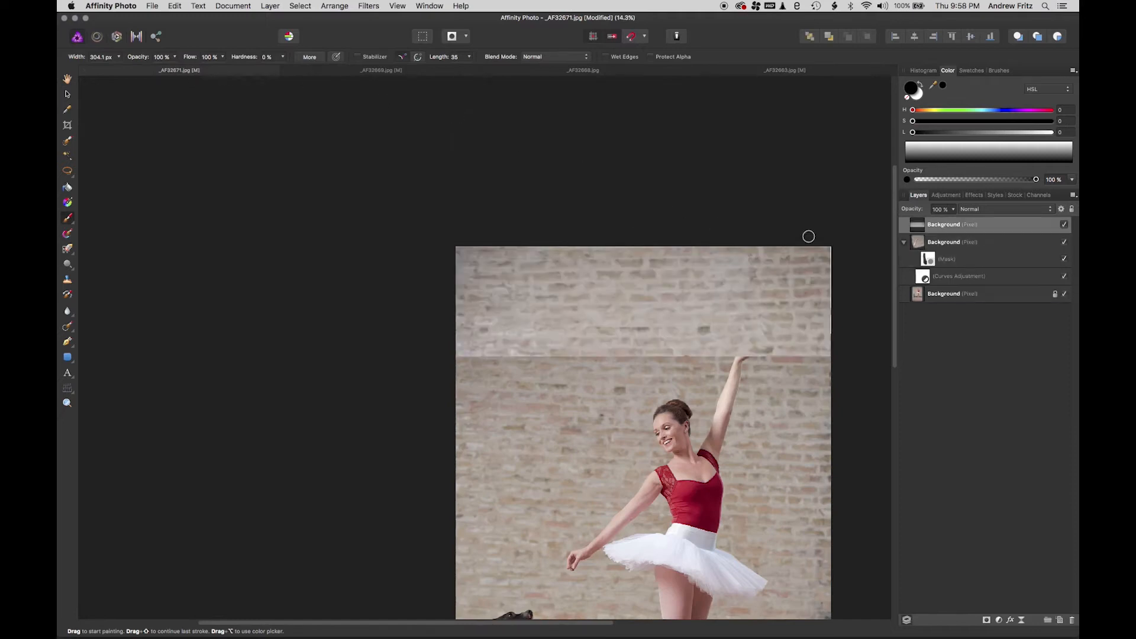
# - Collapse the masked arm layer and move it above the pasted wall strip in the layer stack
pyautogui.doubleClick(940, 225)
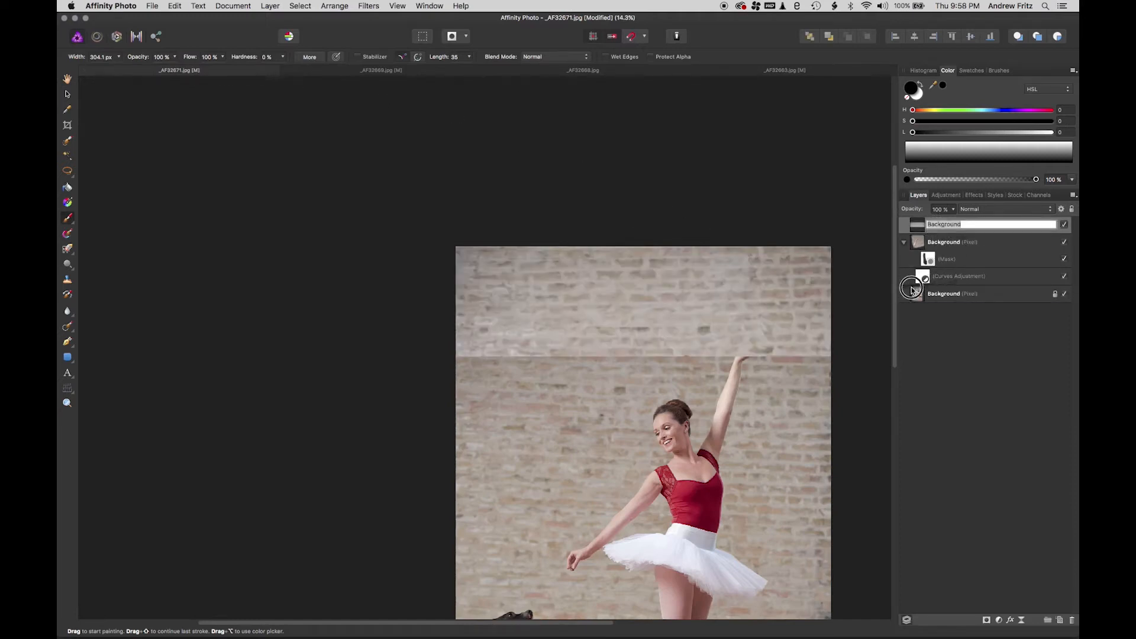
pyautogui.click(903, 245)
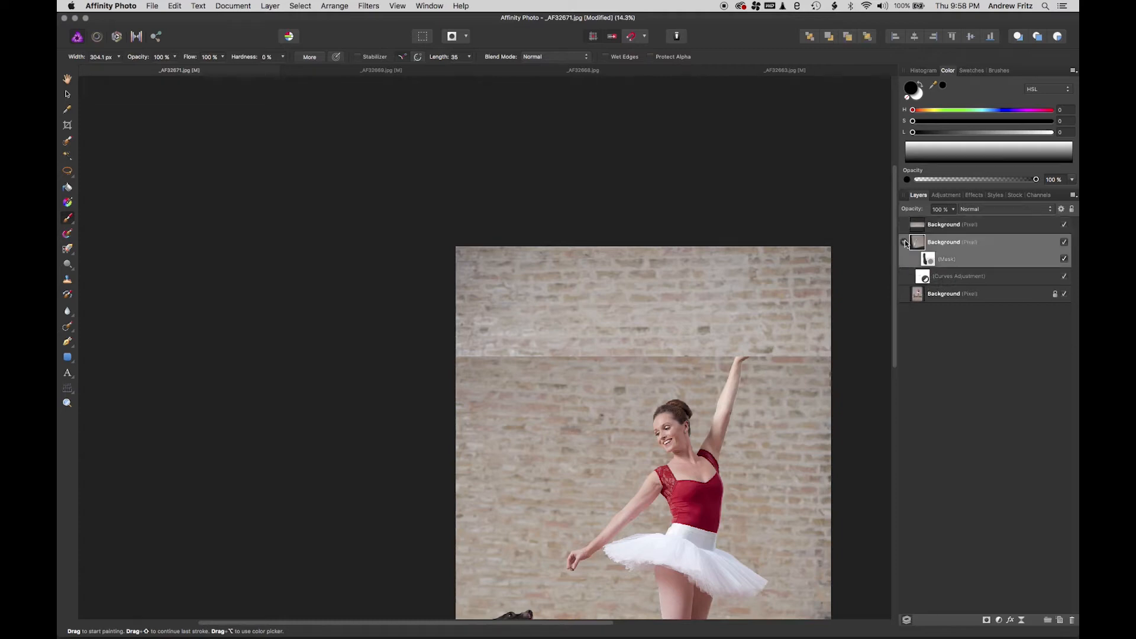
pyautogui.click(903, 244)
pyautogui.moveTo(908, 256); pyautogui.dragTo(909, 252)
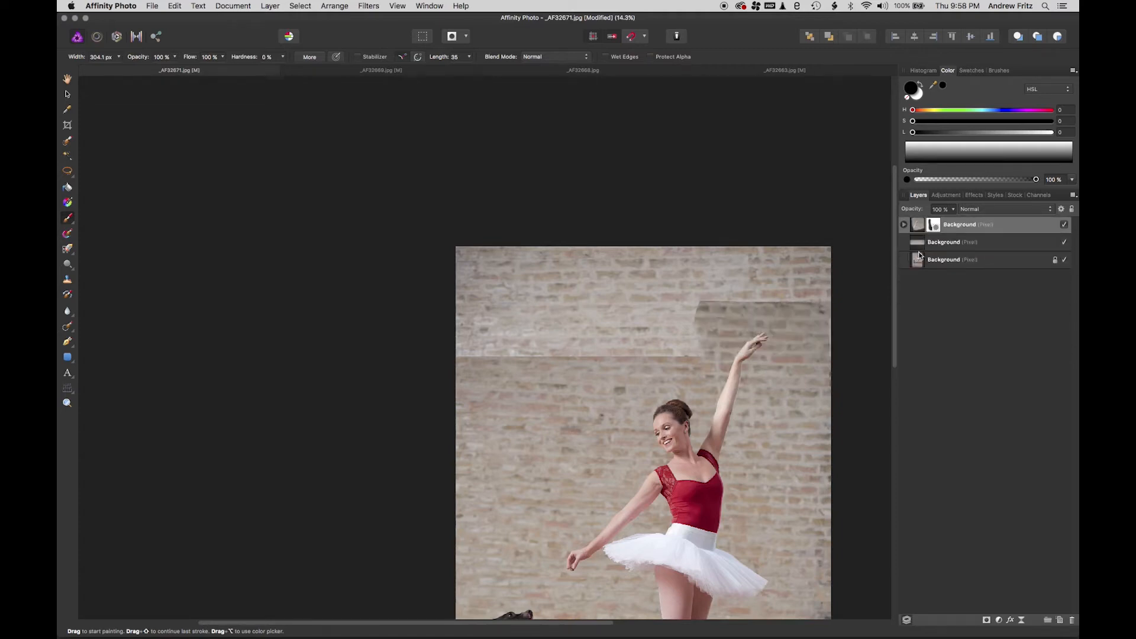
# - Rename the pasted wall strip layer "Wall" and the raised-arm layer "Arm"
pyautogui.doubleClick(942, 242)
pyautogui.write('Wall')
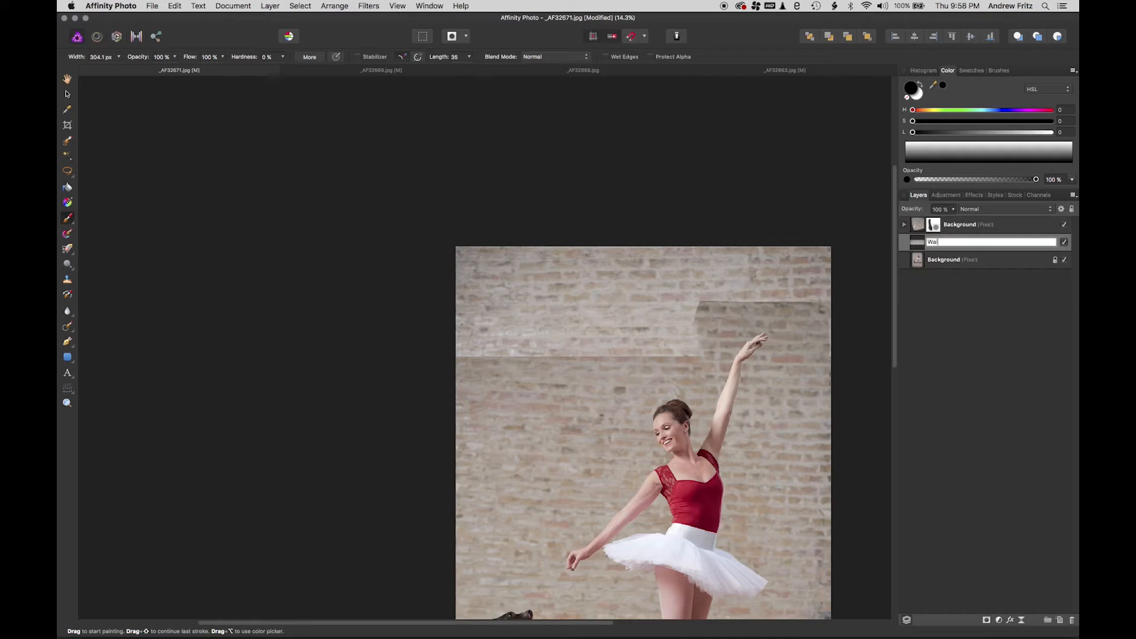
pyautogui.press('Return')
pyautogui.doubleClick(961, 223)
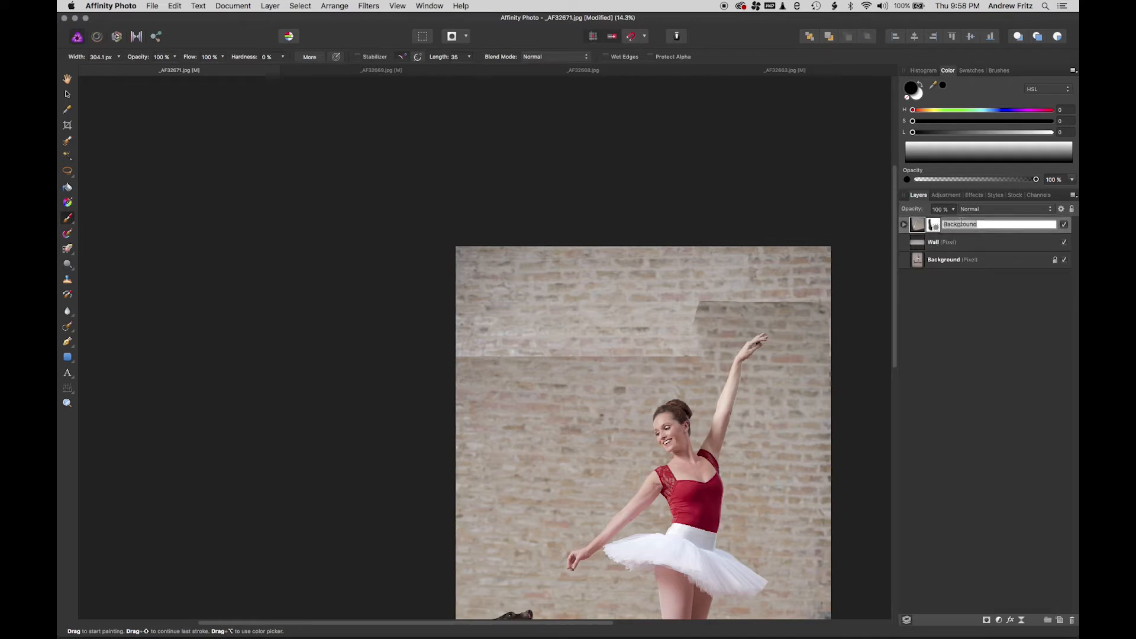
pyautogui.write('Arm')
pyautogui.press('Return')
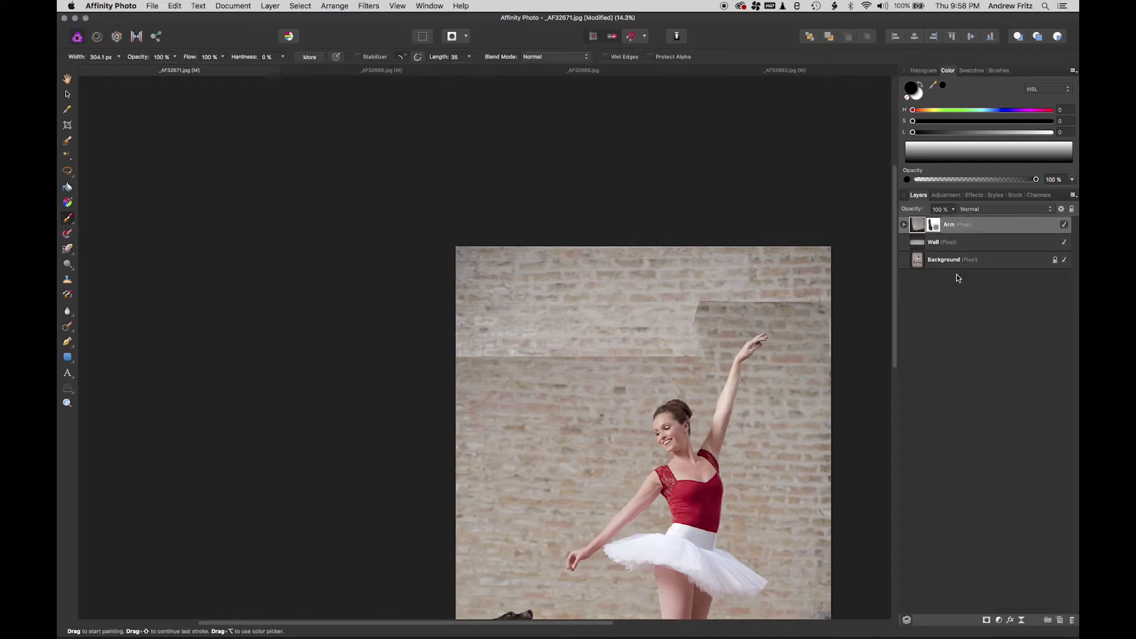
# - Enlarge the brush to 611.7 px and paint black on the Arm layer's mask to hide the edges around the hand
pyautogui.click(932, 241)
pyautogui.click(944, 226)
pyautogui.click(905, 225)
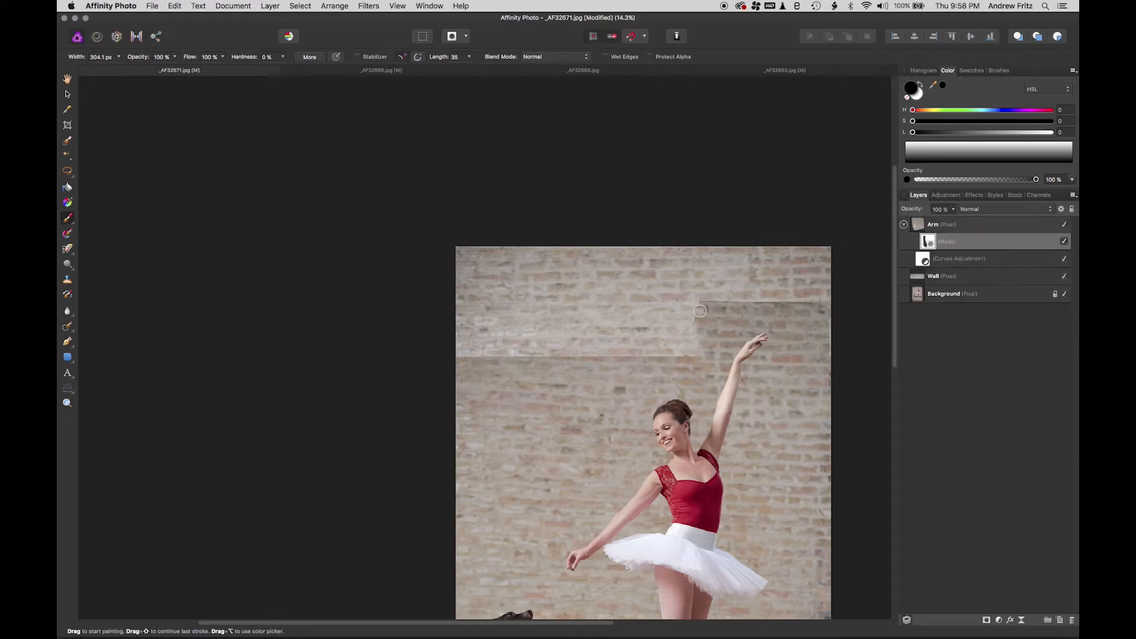
pyautogui.press(']')
pyautogui.press(']')
pyautogui.press(']')
pyautogui.moveTo(705, 360)
pyautogui.mouseDown()
pyautogui.moveTo(699, 289)
pyautogui.moveTo(708, 314)
pyautogui.moveTo(717, 297)
pyautogui.moveTo(845, 303)
pyautogui.moveTo(832, 351)
pyautogui.moveTo(830, 306)
pyautogui.moveTo(833, 321)
pyautogui.moveTo(805, 322)
pyautogui.moveTo(788, 358)
pyautogui.moveTo(830, 356)
pyautogui.moveTo(767, 361)
pyautogui.moveTo(794, 327)
pyautogui.moveTo(758, 314)
pyautogui.moveTo(724, 330)
pyautogui.mouseUp()
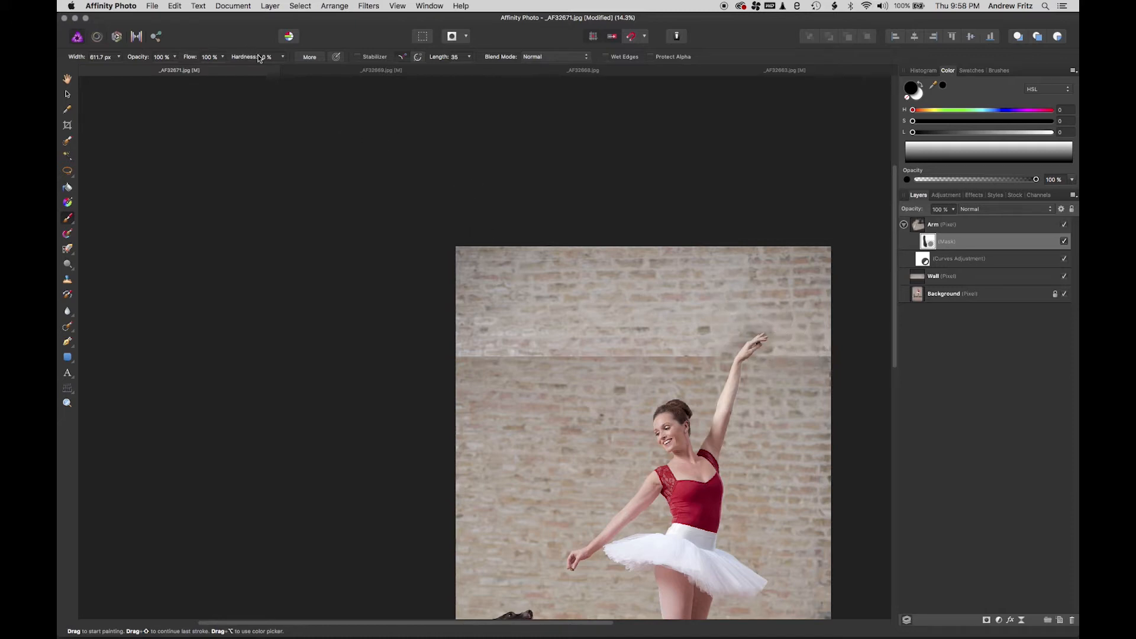
# - Lower the brush opacity to 62%, undo the full-opacity mask stroke and repaint the Arm mask along its upper edge
pyautogui.moveTo(145, 59); pyautogui.dragTo(124, 55)
pyautogui.press('super+z')
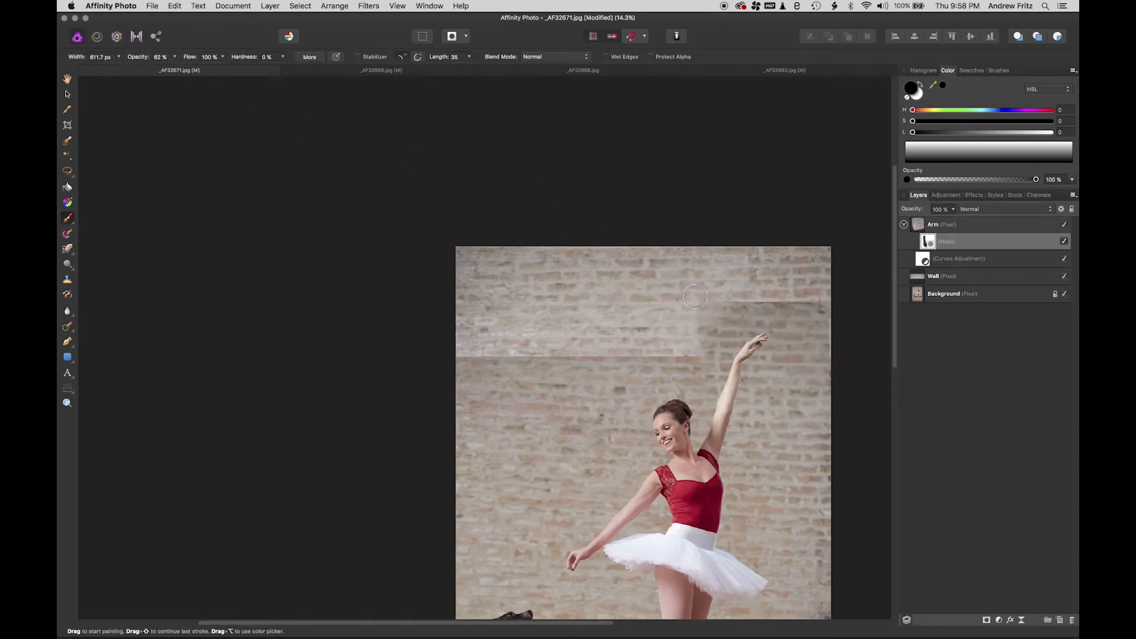
pyautogui.moveTo(707, 312)
pyautogui.mouseDown()
pyautogui.moveTo(814, 310)
pyautogui.moveTo(734, 305)
pyautogui.moveTo(810, 300)
pyautogui.mouseUp()
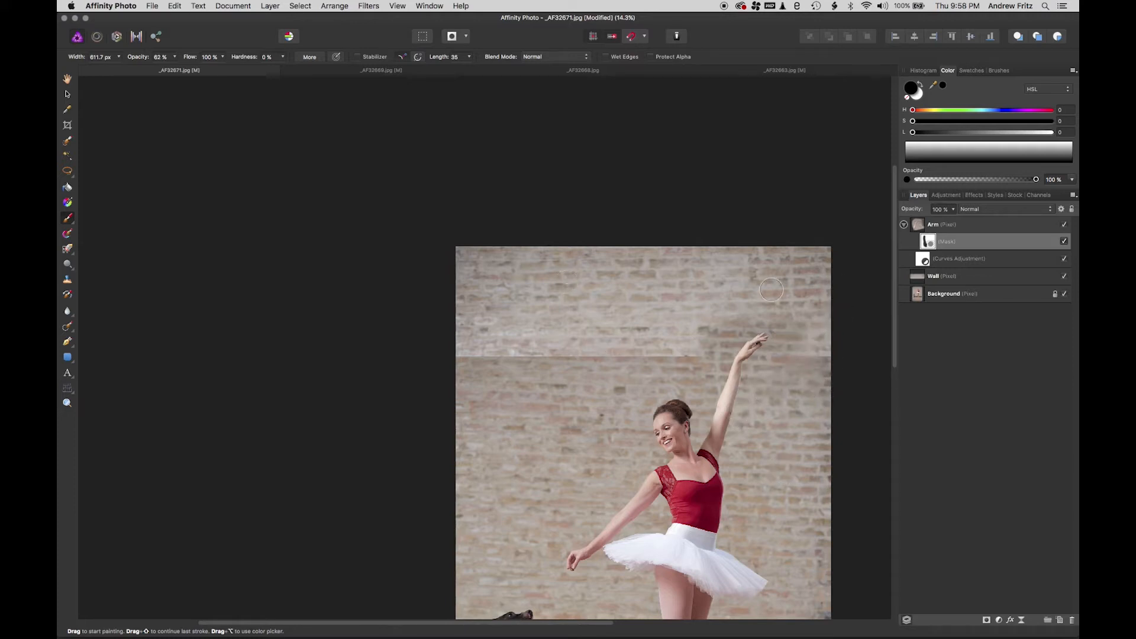
# - Add a mask to the Wall layer and enlarge the brush to 1627.2 px
pyautogui.click(913, 278)
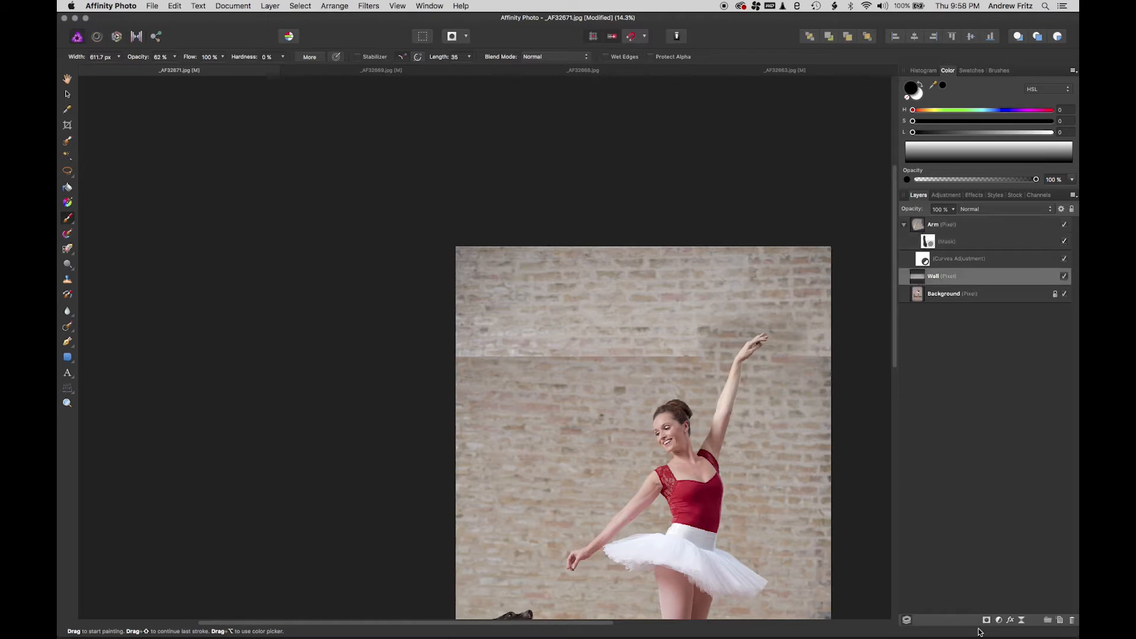
pyautogui.press(']')
pyautogui.press(']')
pyautogui.press(']')
pyautogui.press(']')
pyautogui.press(']')
pyautogui.press(']')
pyautogui.press(']')
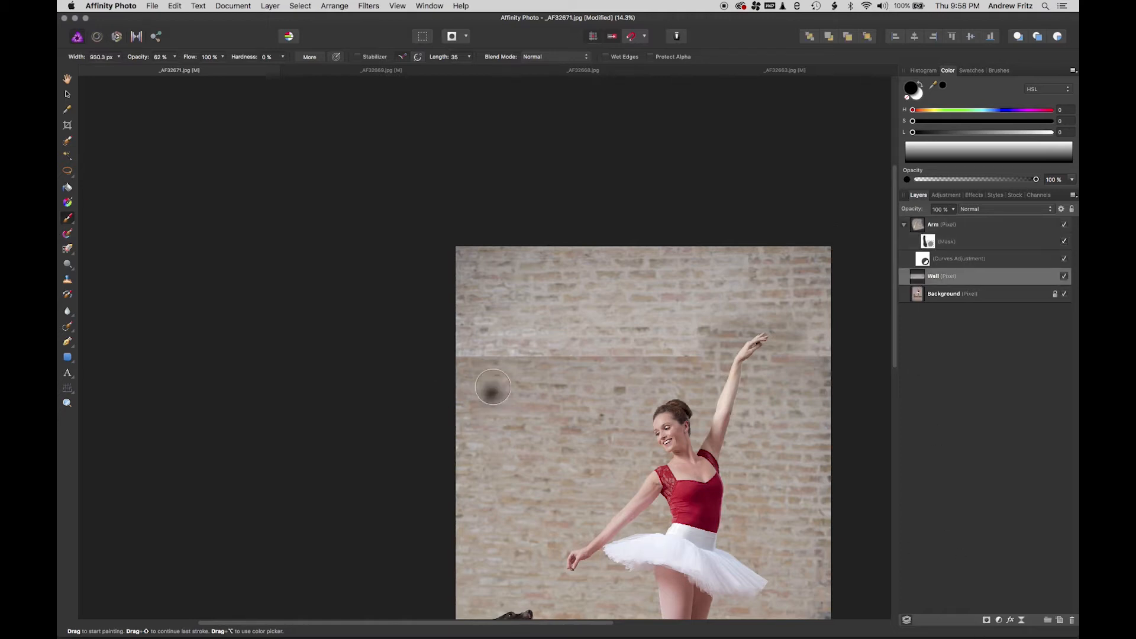
pyautogui.click(987, 620)
pyautogui.moveTo(916, 278); pyautogui.dragTo(927, 294)
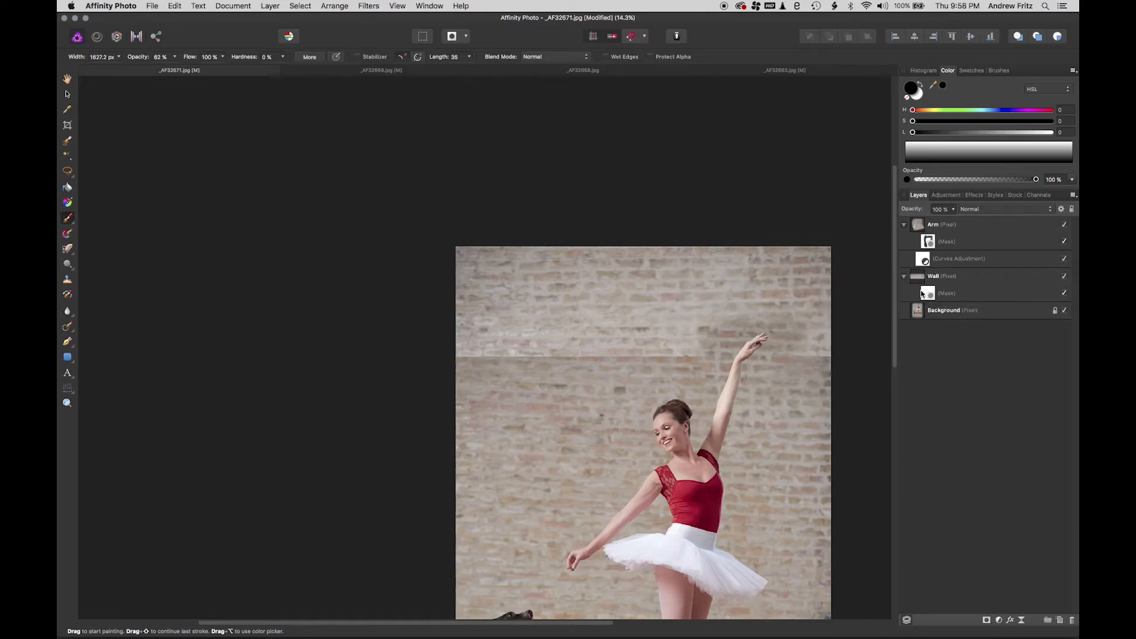
# - Paint black on the Wall mask along the strip's lower seam, reduce the brush to 1175.8 px and switch to white
pyautogui.click(941, 293)
pyautogui.moveTo(449, 377)
pyautogui.mouseDown()
pyautogui.moveTo(592, 346)
pyautogui.moveTo(614, 367)
pyautogui.mouseUp()
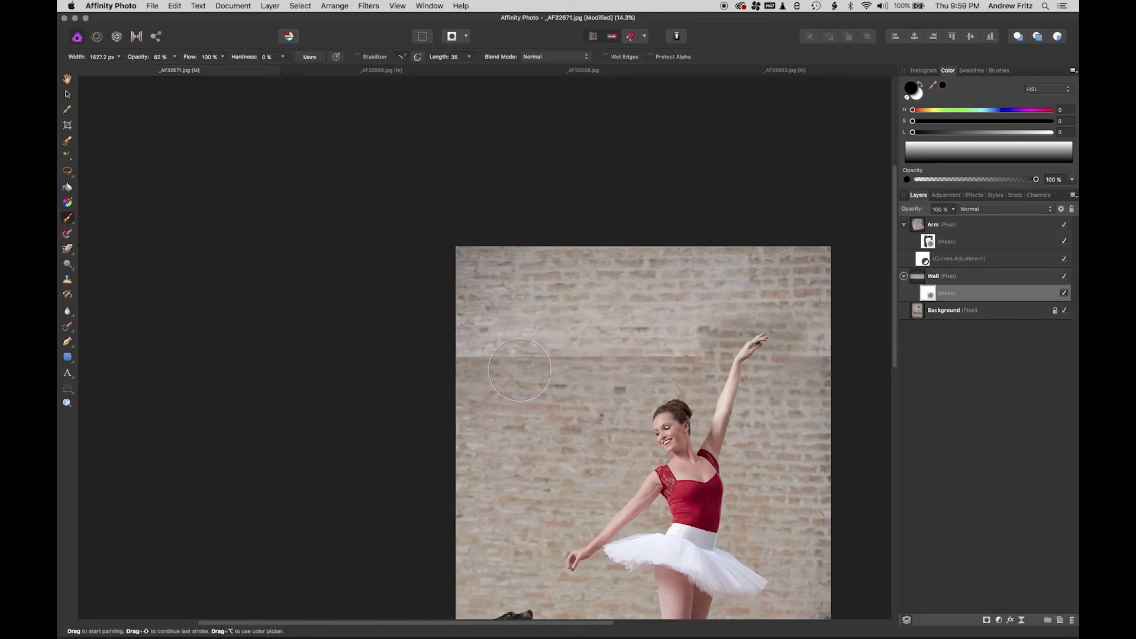
pyautogui.moveTo(456, 388)
pyautogui.mouseDown()
pyautogui.moveTo(444, 386)
pyautogui.moveTo(598, 373)
pyautogui.moveTo(688, 381)
pyautogui.mouseUp()
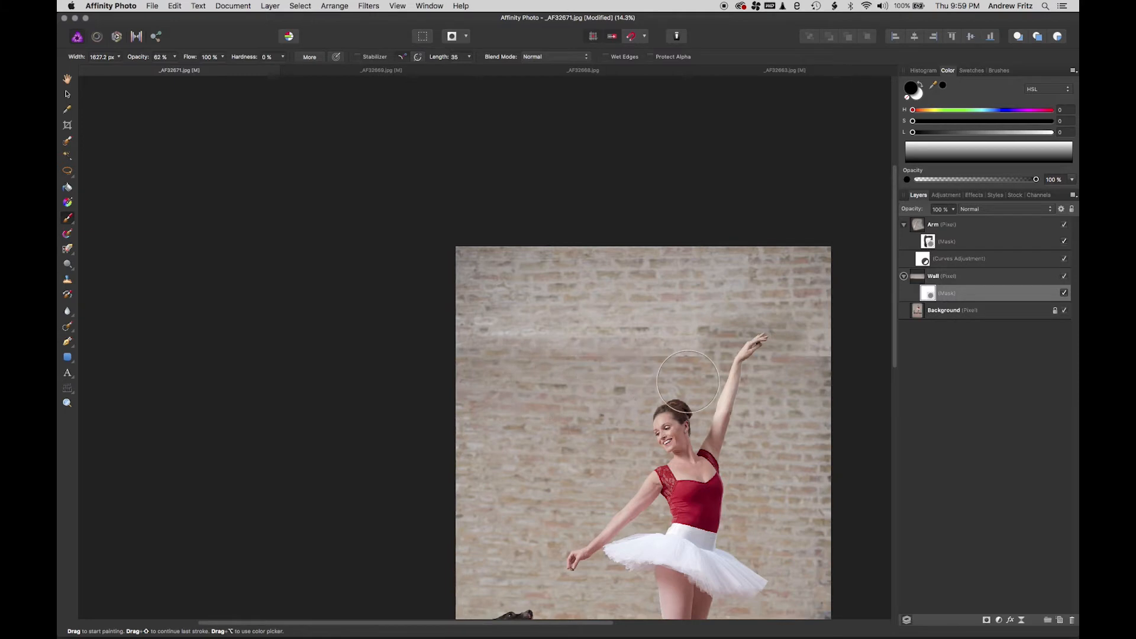
pyautogui.press('[')
pyautogui.press('x')
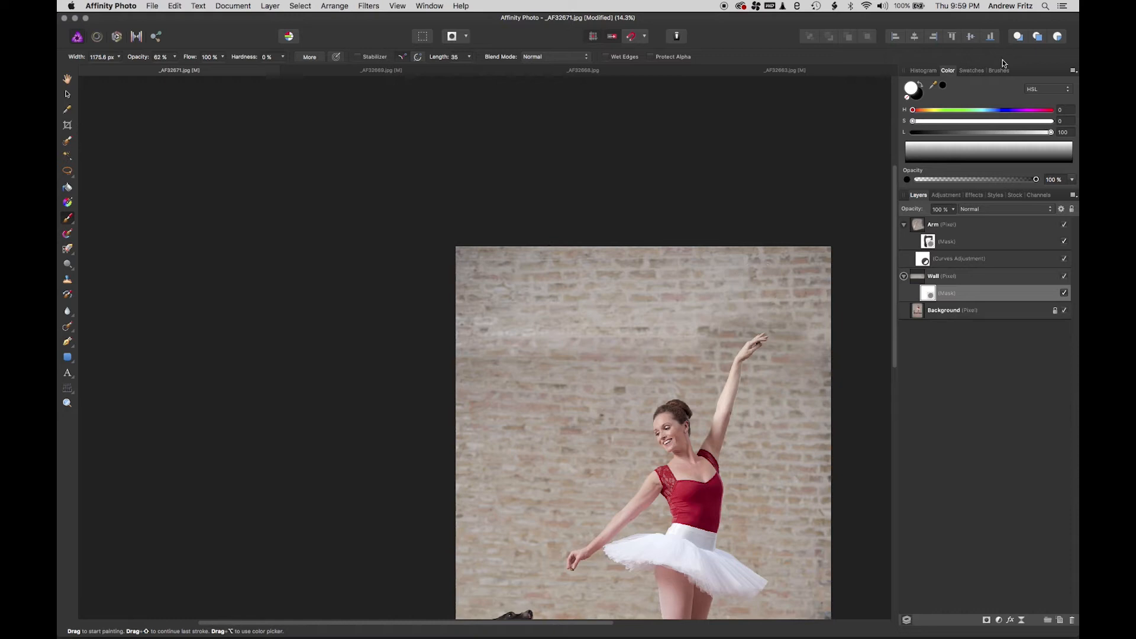
# - Rotate the Wall layer by about -1.4° so its brick rows line up with the background wall
pyautogui.click(70, 96)
pyautogui.press('x')
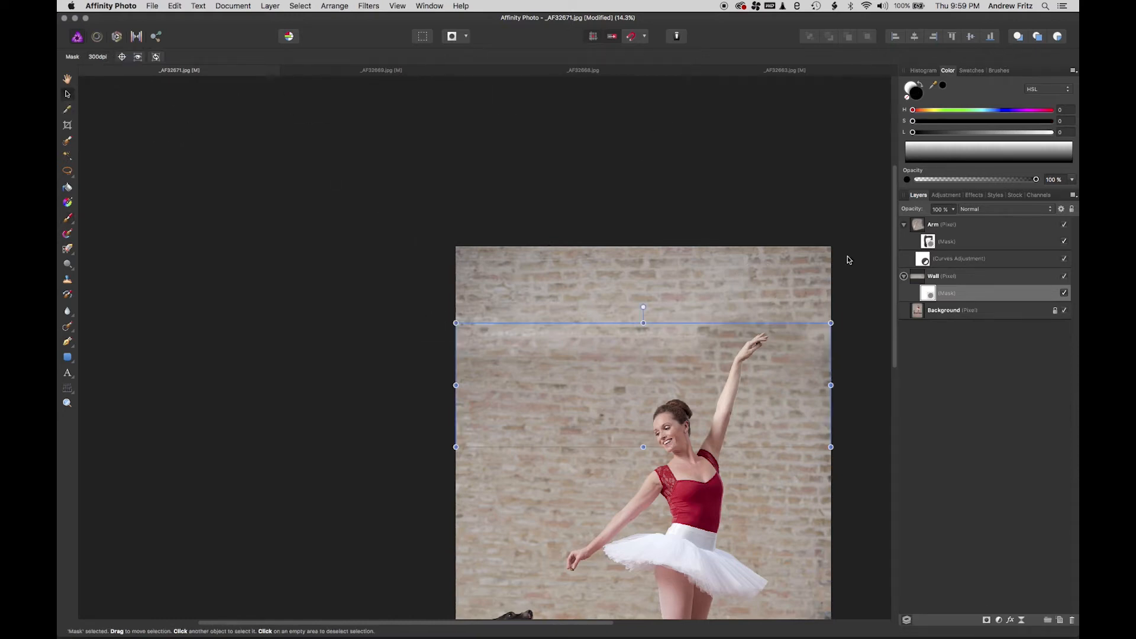
pyautogui.click(919, 276)
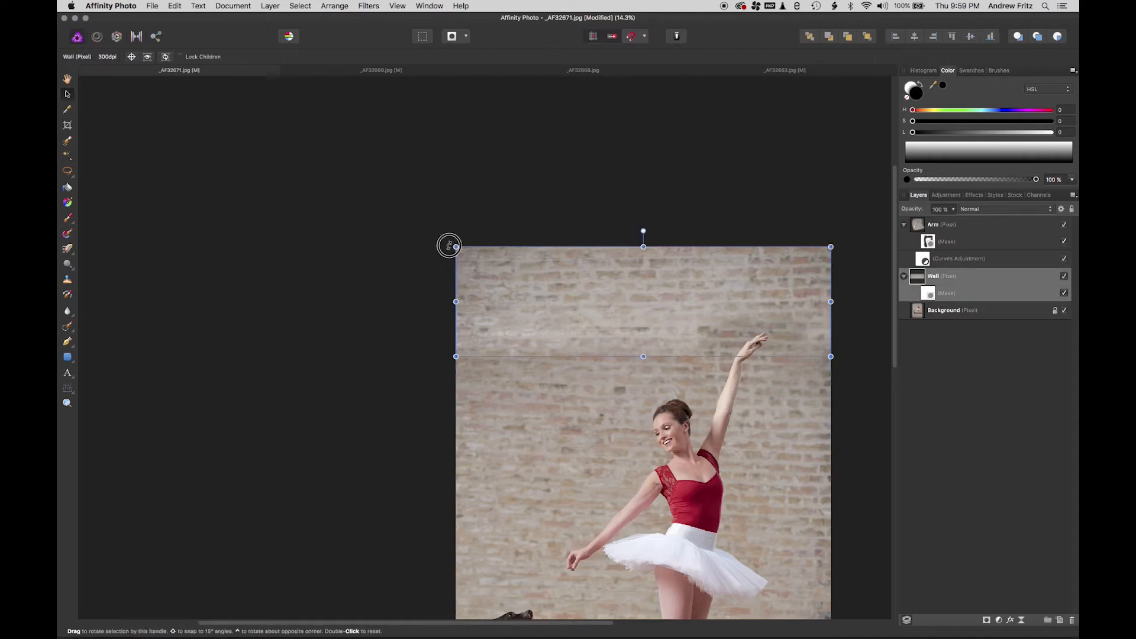
pyautogui.moveTo(448, 244); pyautogui.dragTo(454, 242)
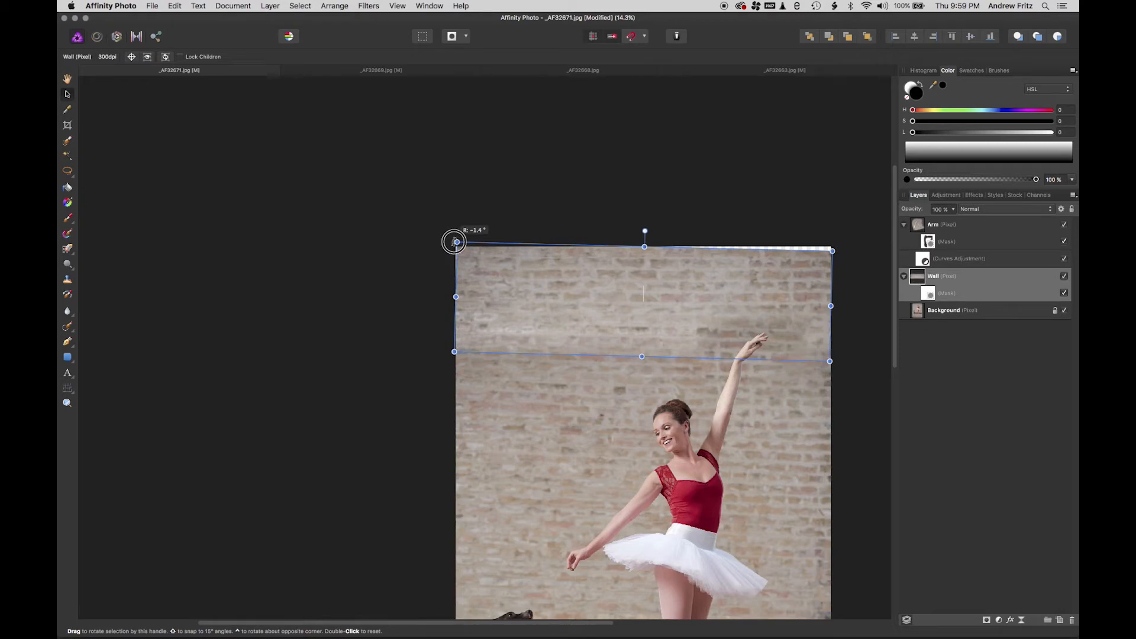
pyautogui.moveTo(454, 242); pyautogui.dragTo(454, 242)
pyautogui.click(367, 231)
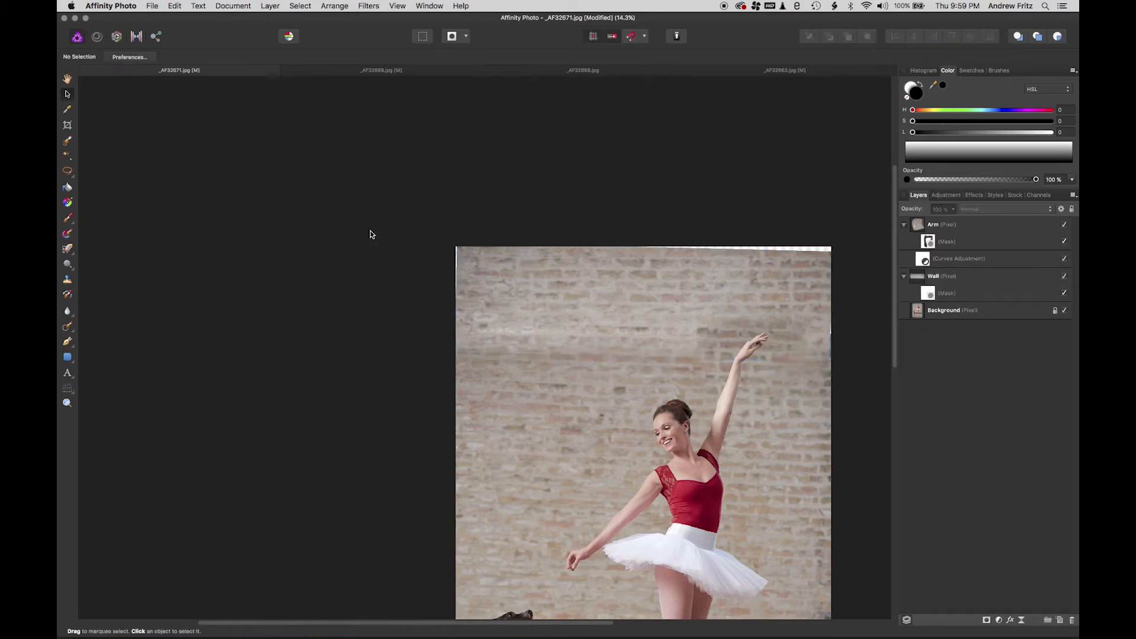
# - Move the rotated Wall layer down and shift it slightly left to align its bricks with the wall below
pyautogui.moveTo(682, 276); pyautogui.dragTo(684, 297)
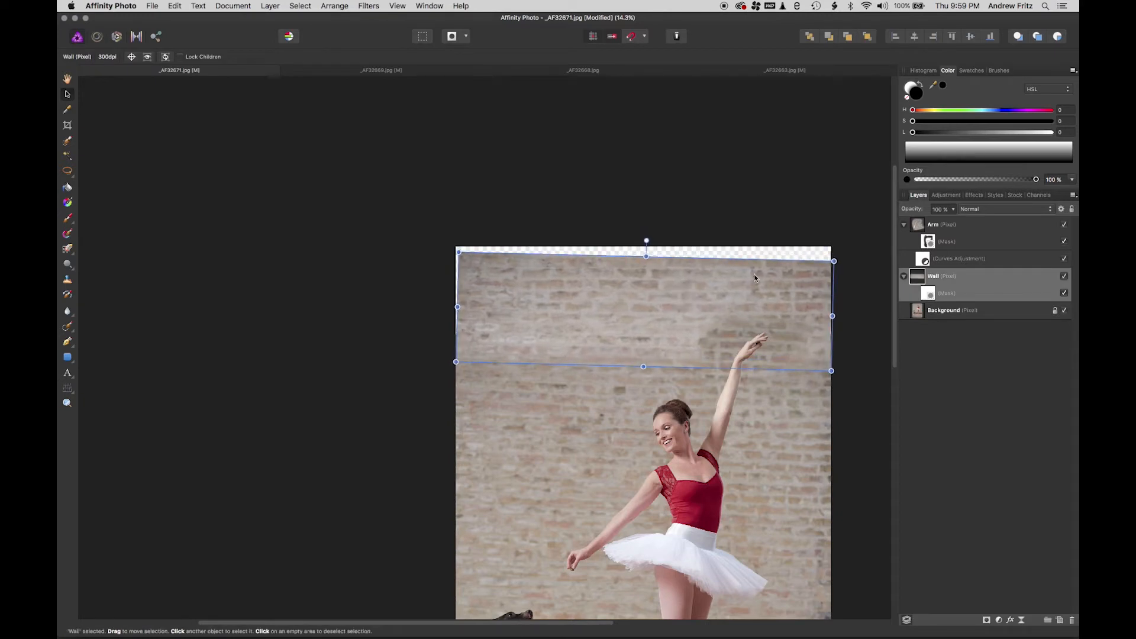
pyautogui.click(824, 228)
pyautogui.scroll(-1, 716, 154)
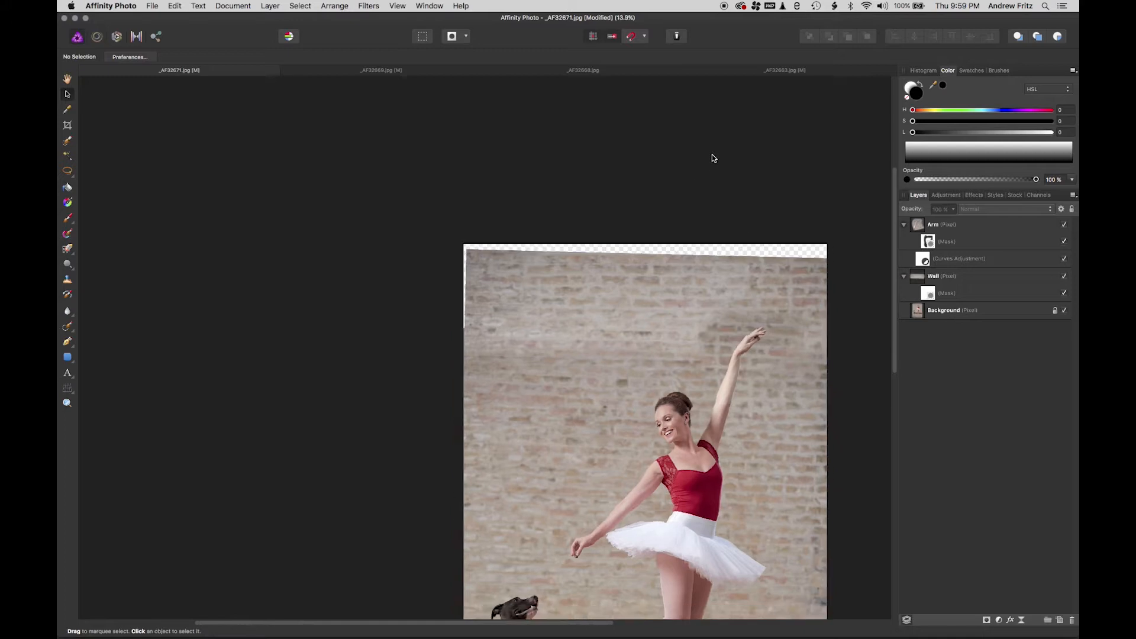
pyautogui.click(918, 278)
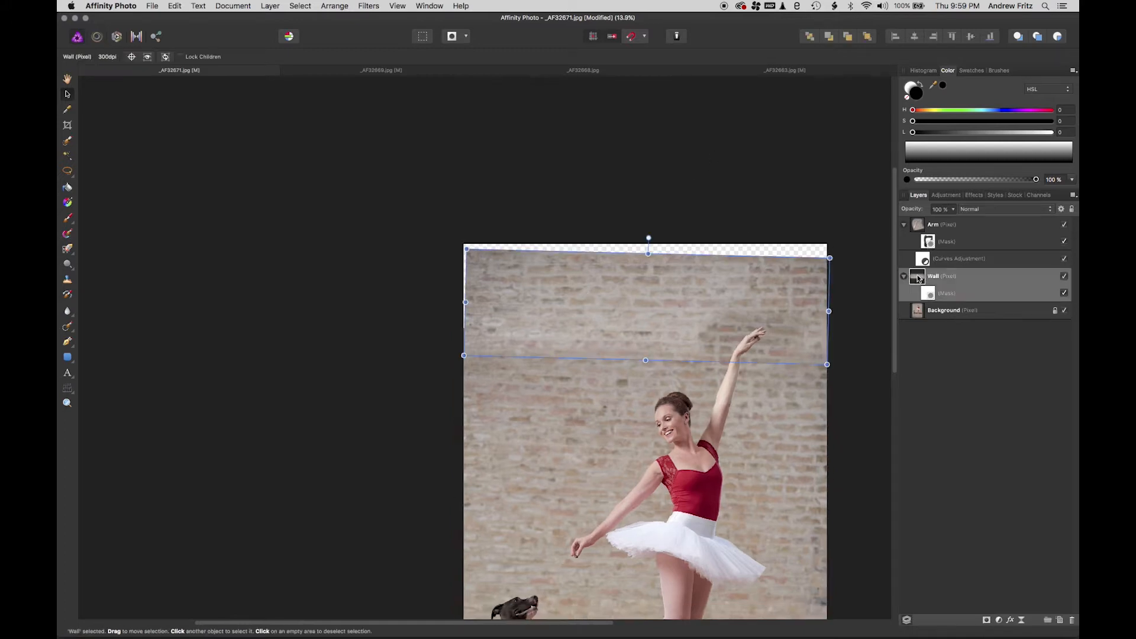
pyautogui.moveTo(664, 316); pyautogui.dragTo(664, 315)
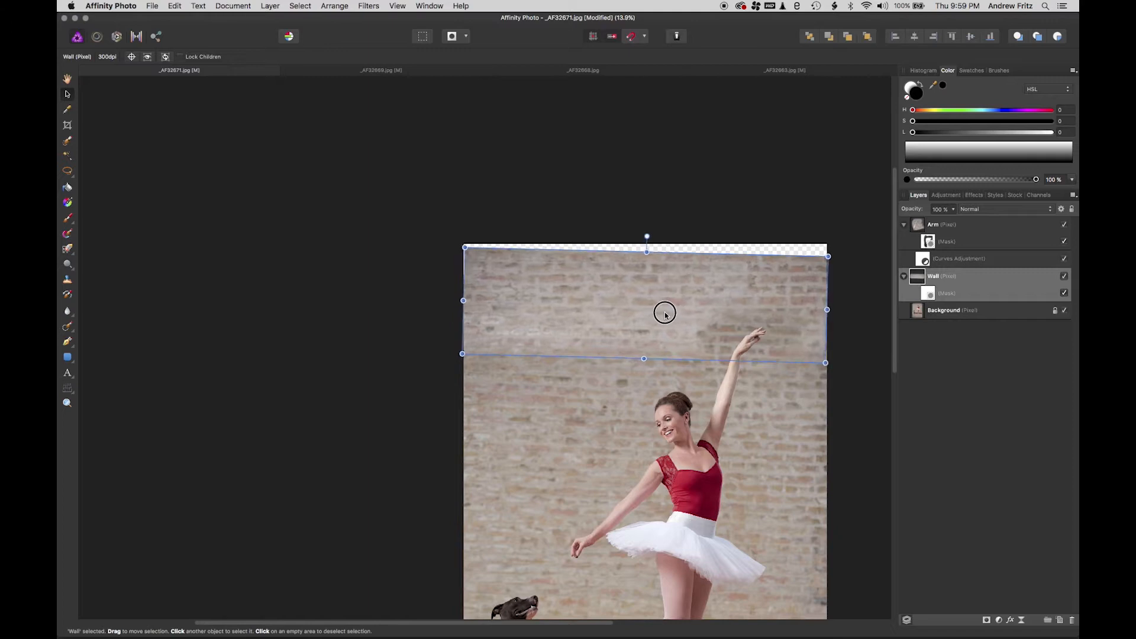
pyautogui.click(637, 207)
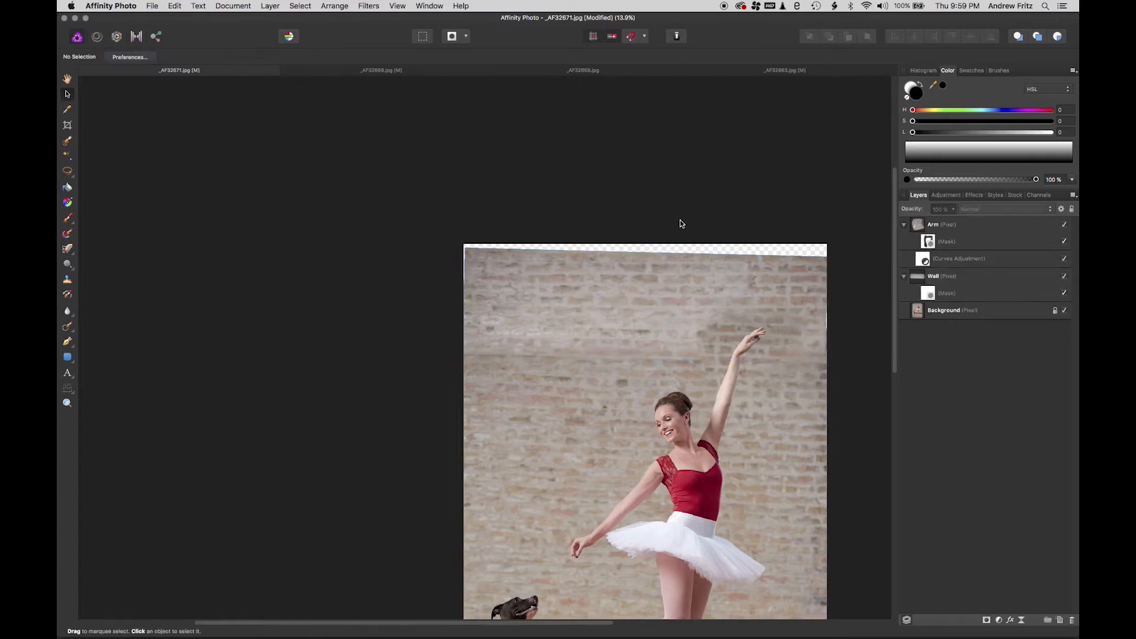
# - Touch up the Wall layer's mask along the seam with the 1175.8 px brush, alternating between white and black paint
pyautogui.click(929, 293)
pyautogui.click(67, 219)
pyautogui.press('x')
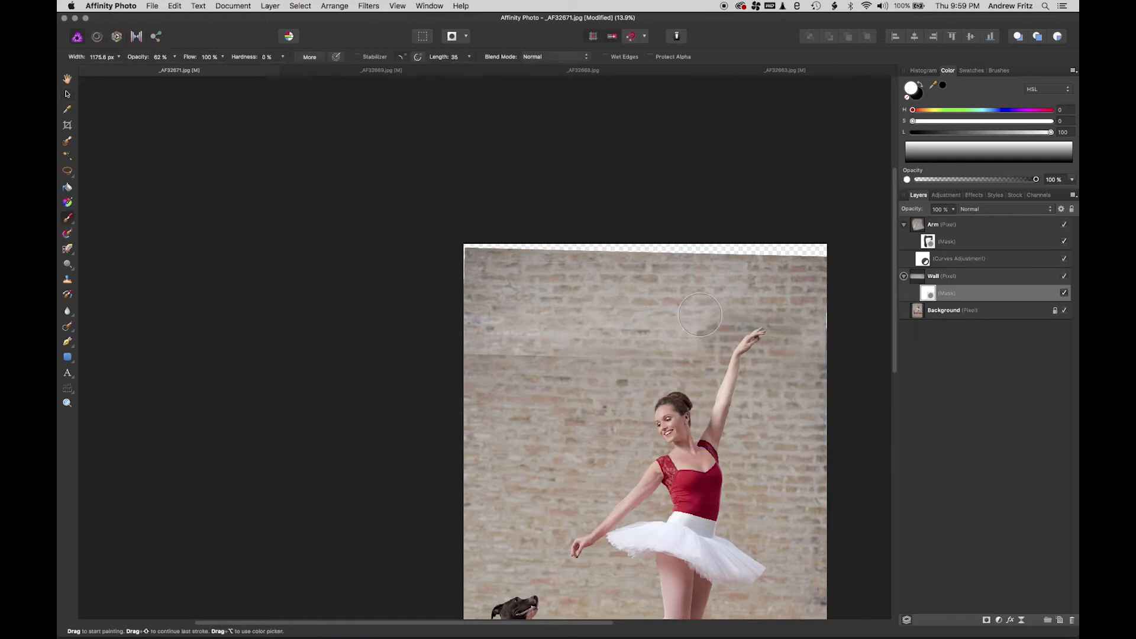
pyautogui.click(921, 83)
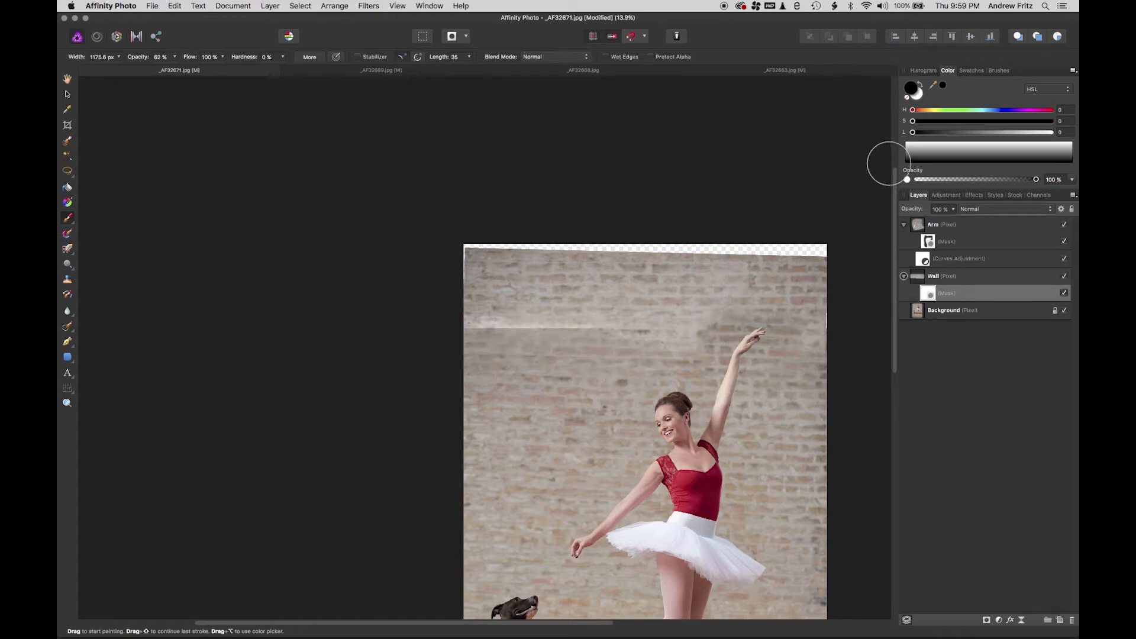
pyautogui.click(921, 84)
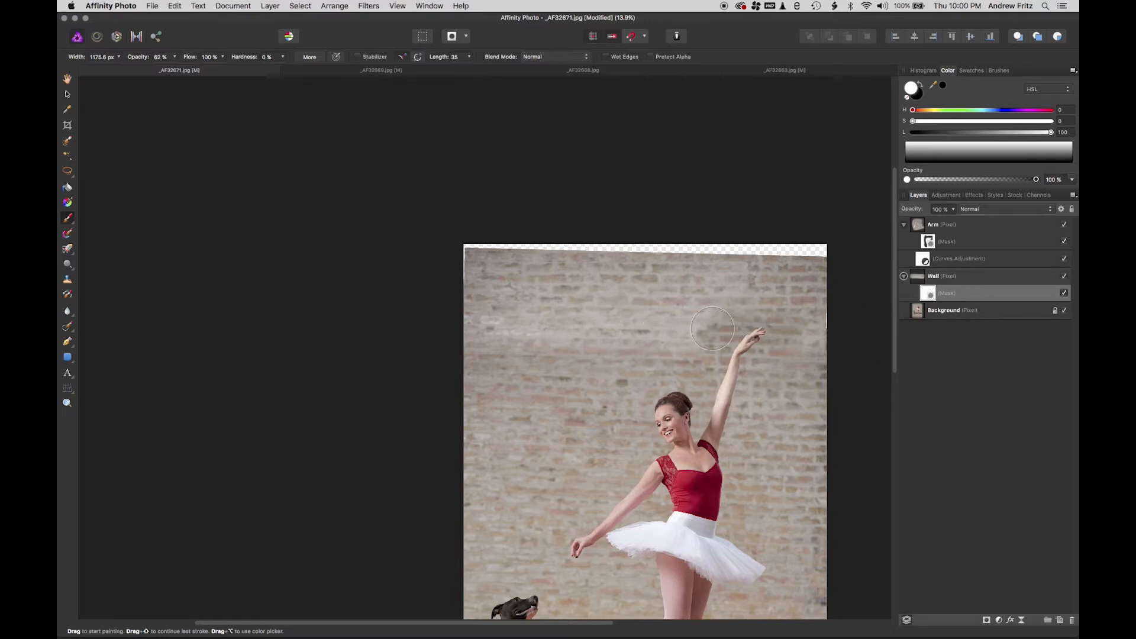
# - Paint black on the Arm layer's mask to soften the dark brick patch around the raised hand
pyautogui.click(928, 241)
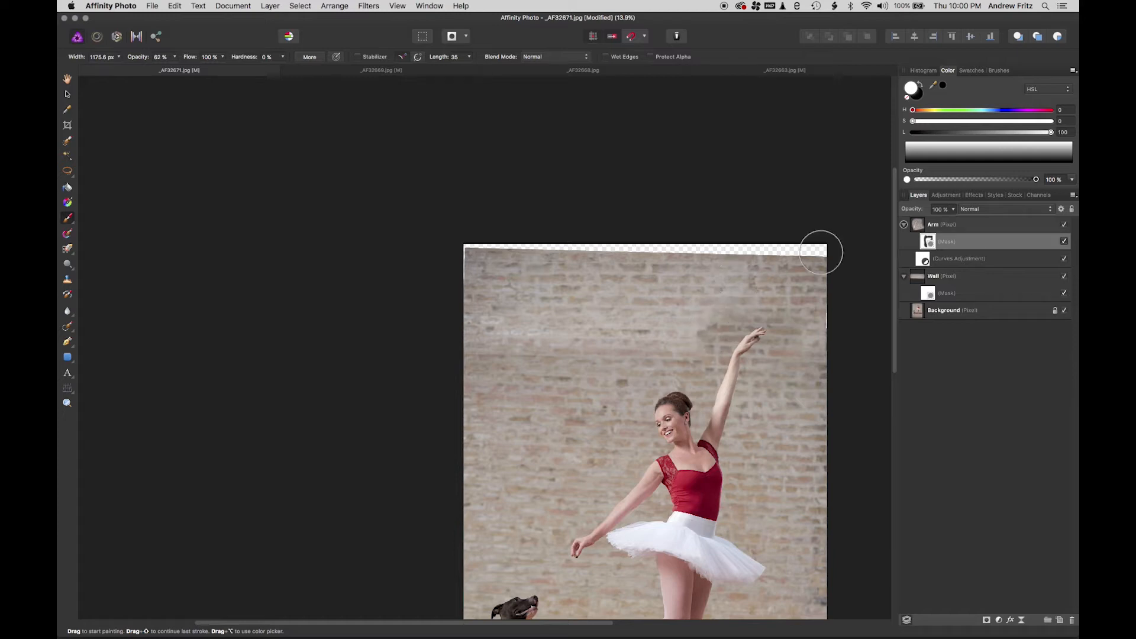
pyautogui.click(919, 86)
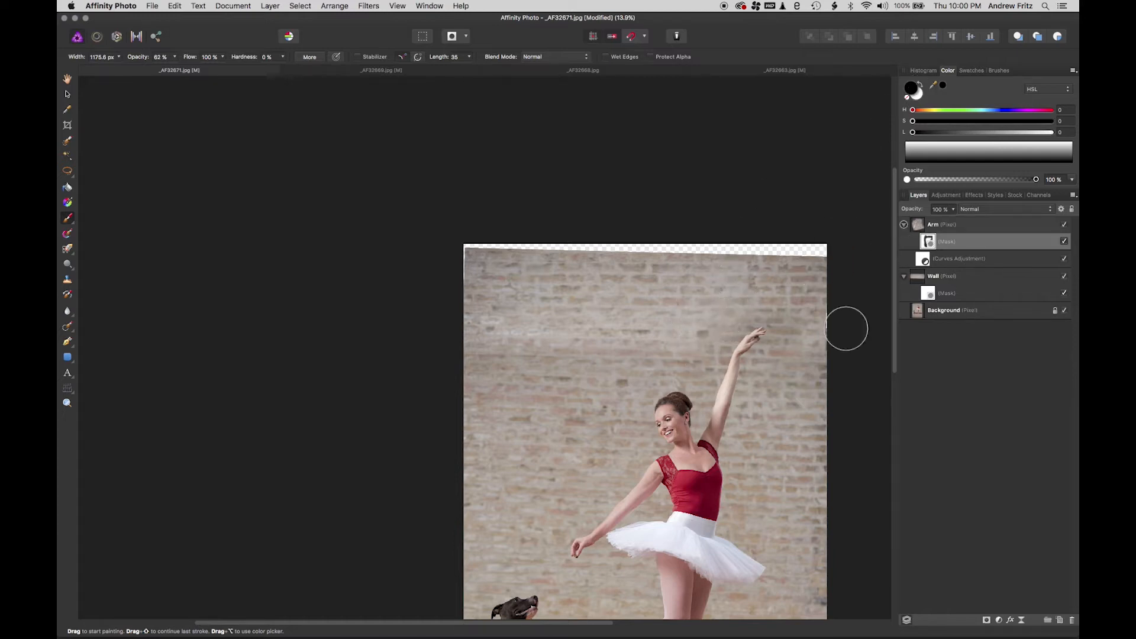
pyautogui.scroll(-4, 743, 350)
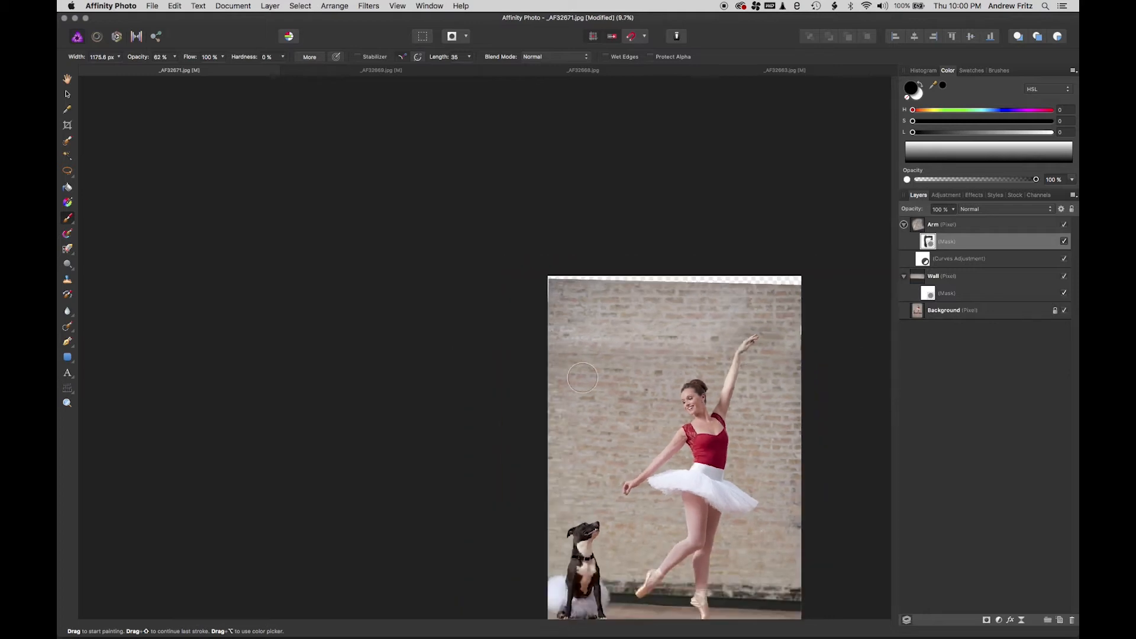
pyautogui.press('space')
pyautogui.moveTo(621, 482)
pyautogui.mouseDown()
pyautogui.moveTo(535, 403)
pyautogui.moveTo(509, 345)
pyautogui.moveTo(452, 294)
pyautogui.moveTo(457, 314)
pyautogui.mouseUp()
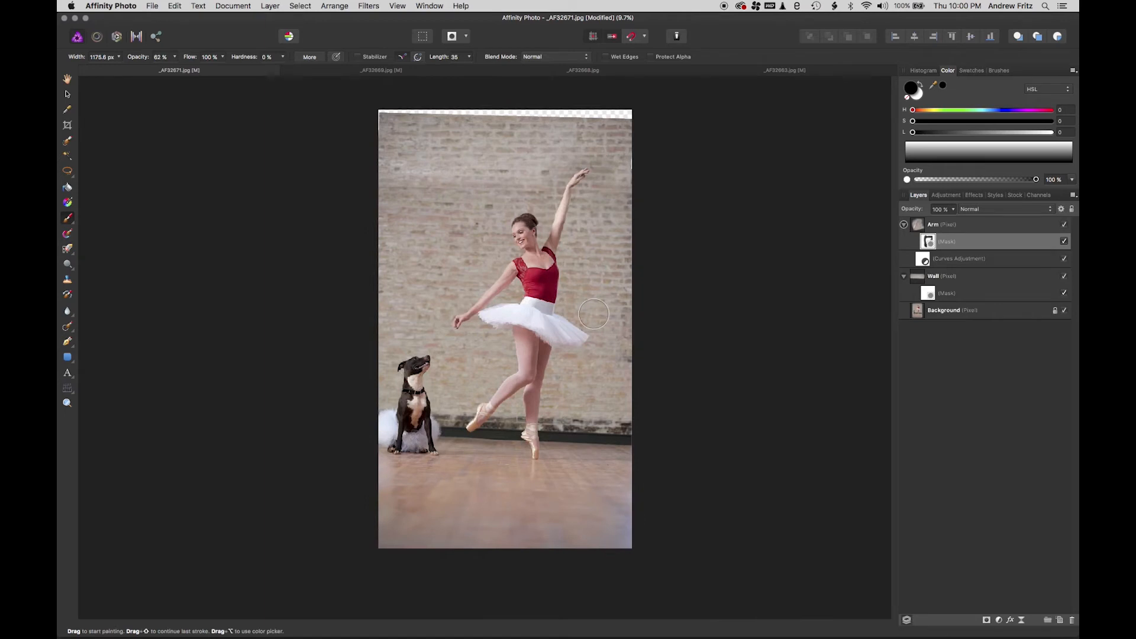
# - Save the layered composite as an Affinity Photo document named _AF32671 in the All Images folder
pyautogui.press('cmd+s')
pyautogui.click(620, 214)
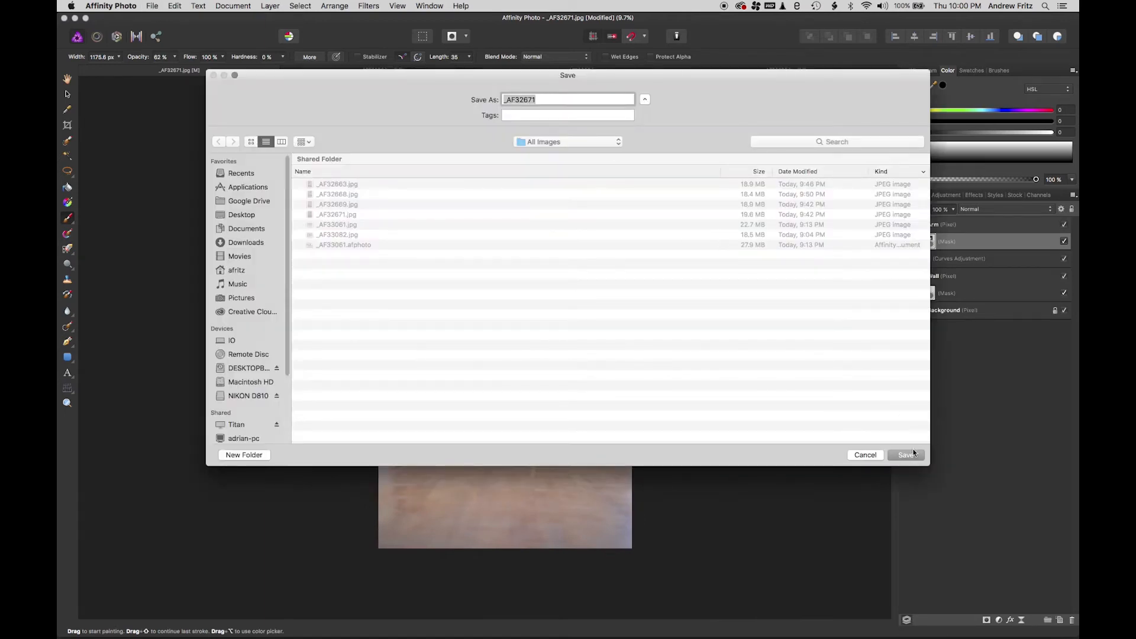
pyautogui.click(914, 453)
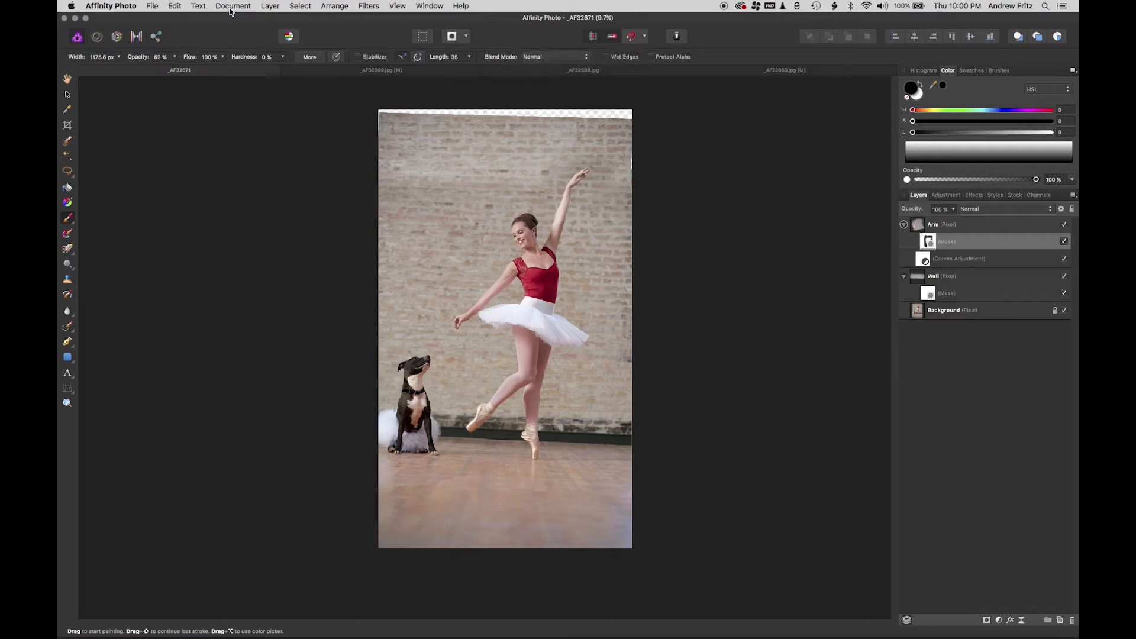
# - Widen the canvas on its left side by anchoring it middle right, keeping the height at 8500 px
pyautogui.click(232, 7)
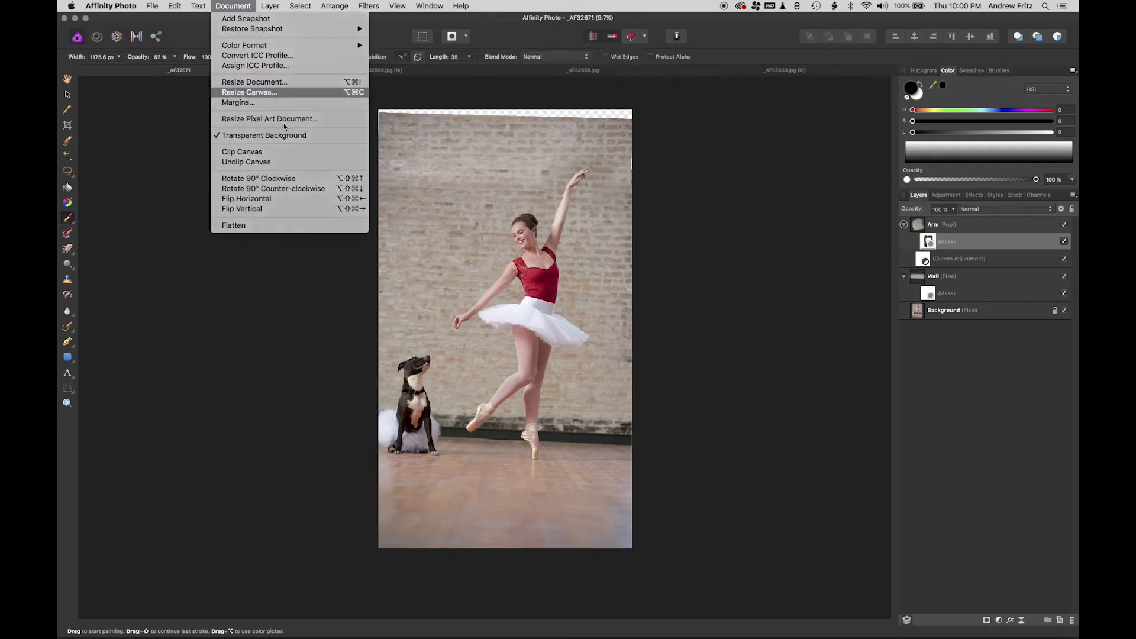
pyautogui.click(249, 92)
pyautogui.click(565, 115)
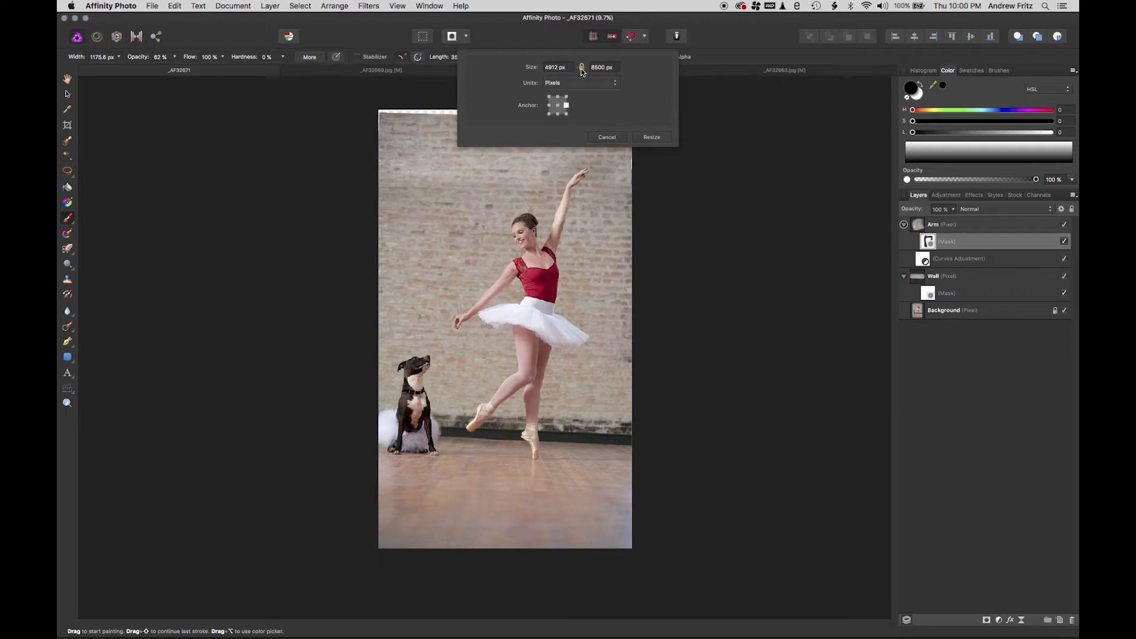
pyautogui.click(548, 67)
pyautogui.press('Return')
pyautogui.click(652, 137)
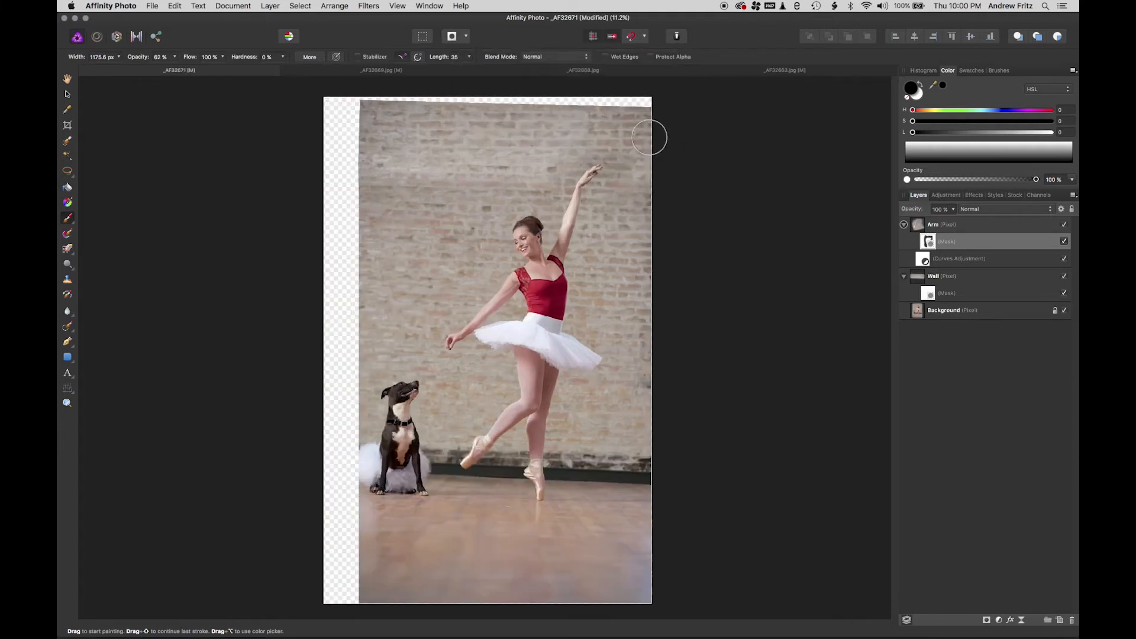
# - In _AF32668.jpg, select a rectangle around the dog with the Rectangular Marquee, extending down to the photo's bottom-left corner
pyautogui.click(760, 70)
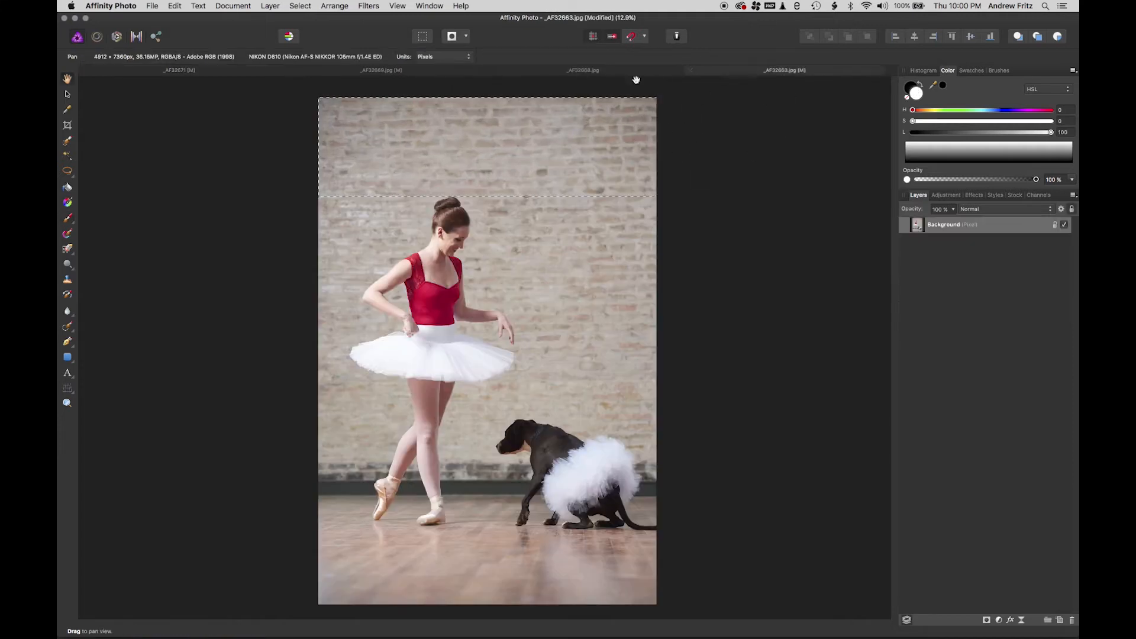
pyautogui.click(622, 72)
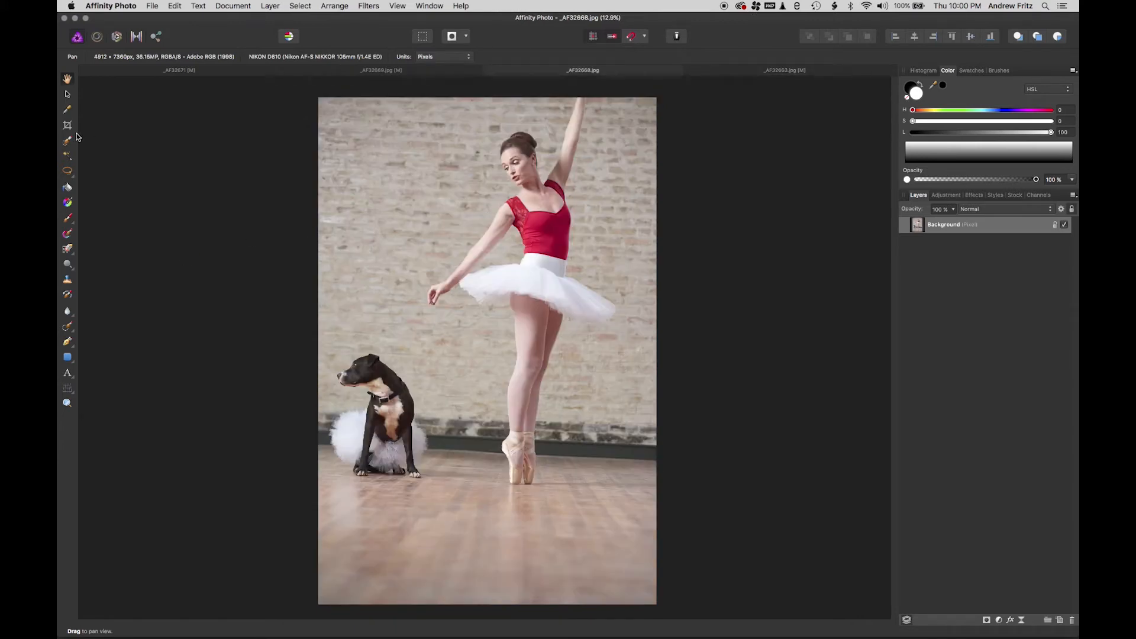
pyautogui.click(69, 175)
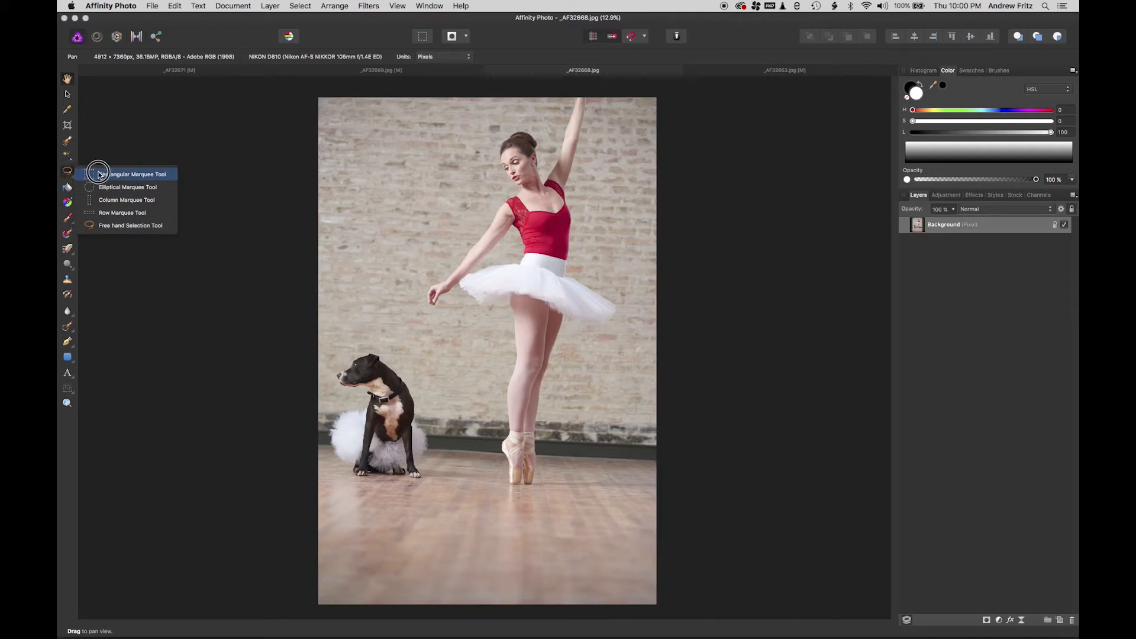
pyautogui.click(95, 172)
pyautogui.moveTo(320, 267); pyautogui.dragTo(438, 504)
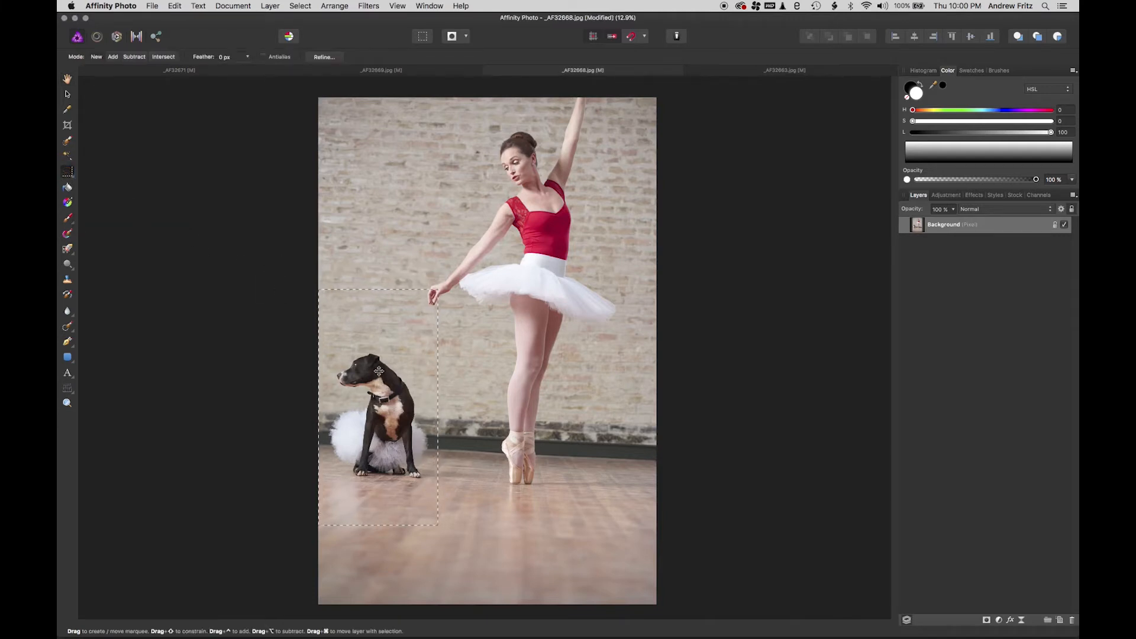
pyautogui.moveTo(307, 334); pyautogui.dragTo(449, 622)
pyautogui.scroll(-5, 479, 526)
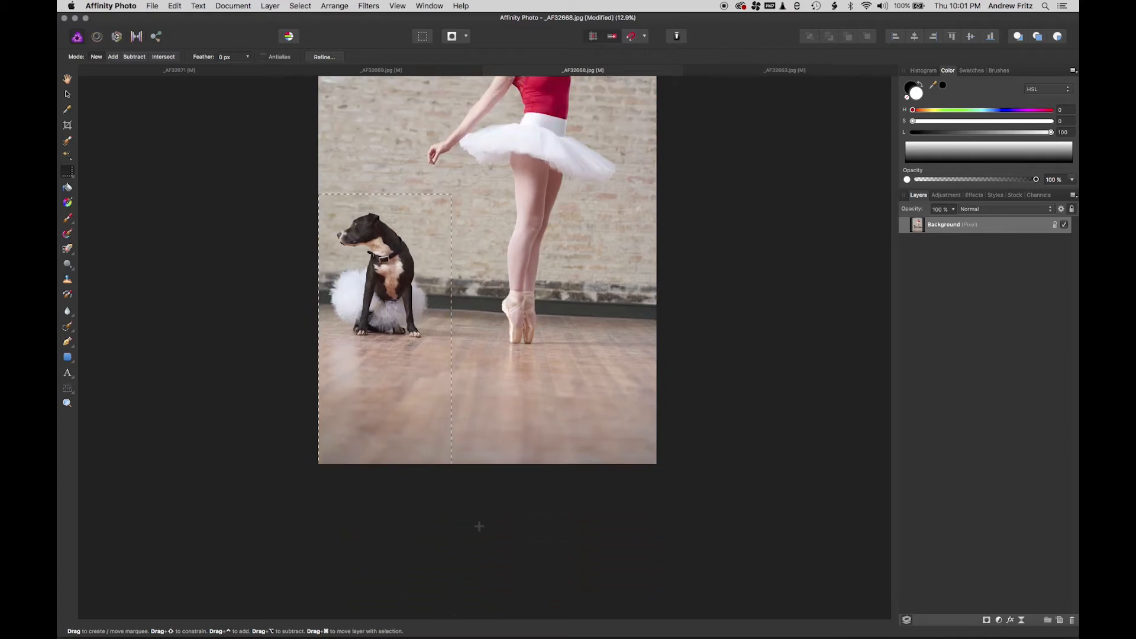
# - Paste the copied dog section into _AF32671 and move it to the canvas's lower-left corner over the original dog
pyautogui.click(243, 72)
pyautogui.press('b')
pyautogui.press('super+v')
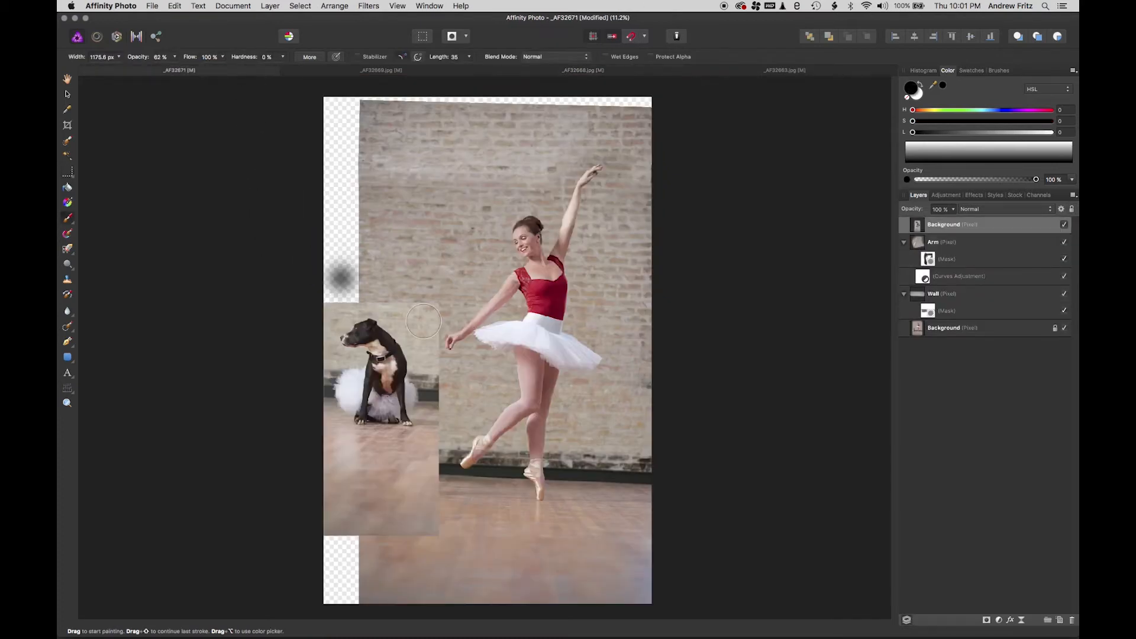
pyautogui.press('v')
pyautogui.press('x')
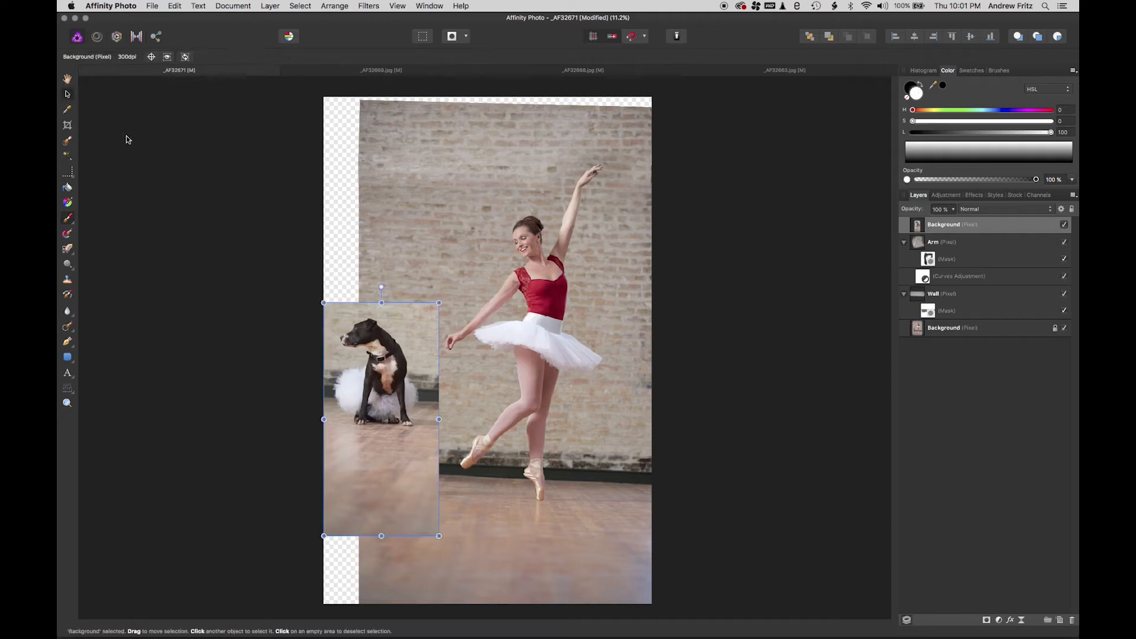
pyautogui.moveTo(335, 307); pyautogui.dragTo(329, 386)
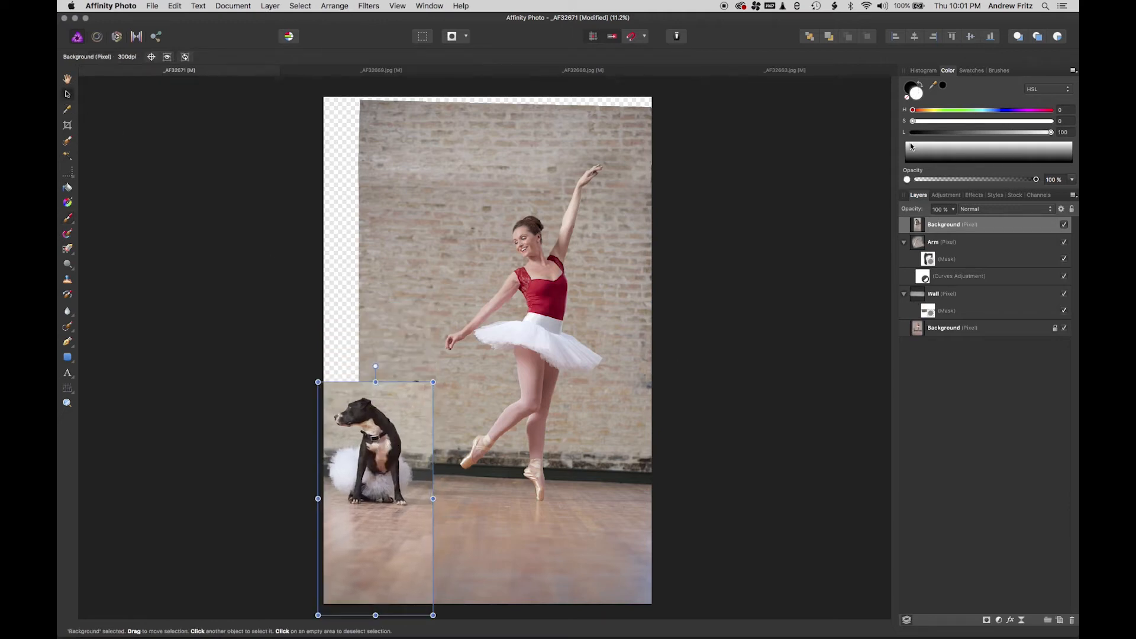
# - Lower the pasted dog layer's opacity to about 36% and rename the layer Tutu
pyautogui.click(953, 209)
pyautogui.moveTo(920, 223); pyautogui.dragTo(891, 223)
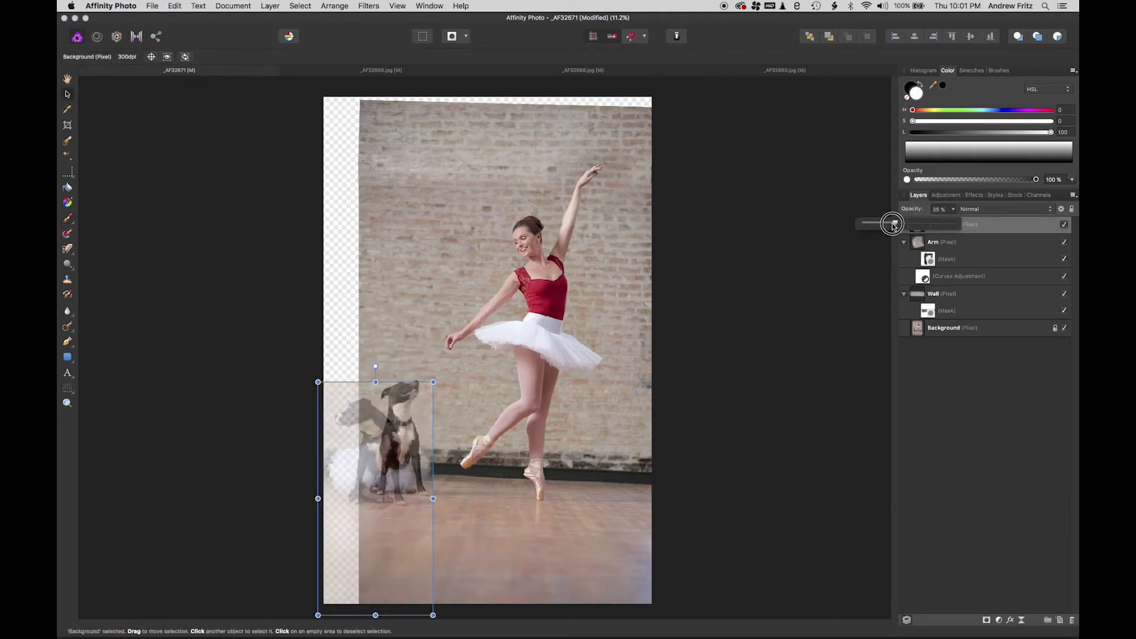
pyautogui.doubleClick(946, 225)
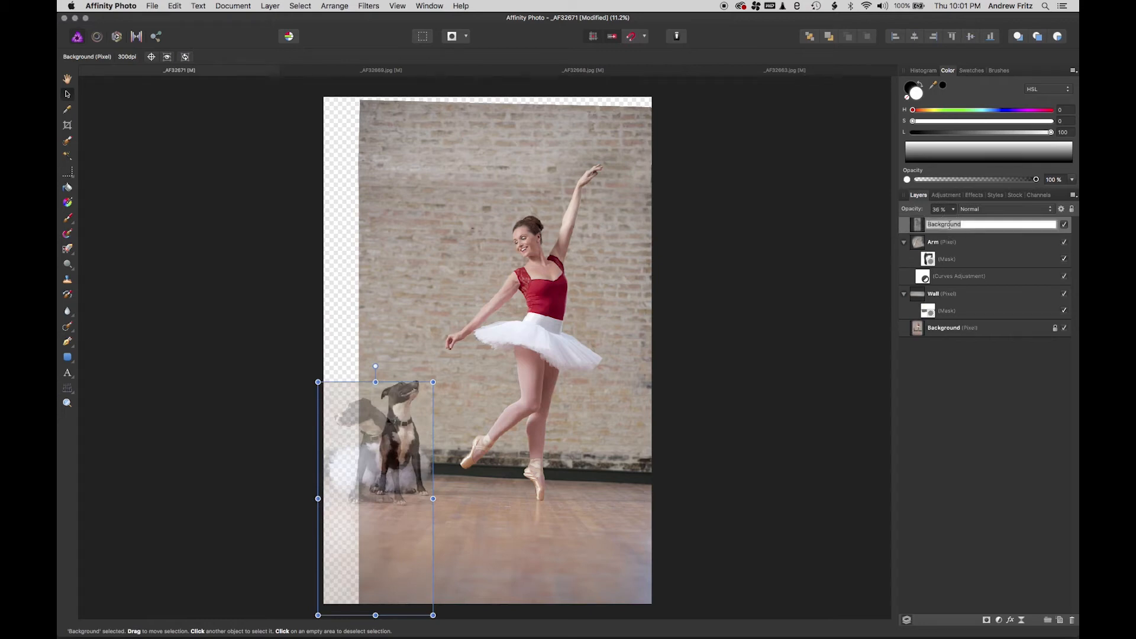
pyautogui.write('Tutu')
pyautogui.press('Return')
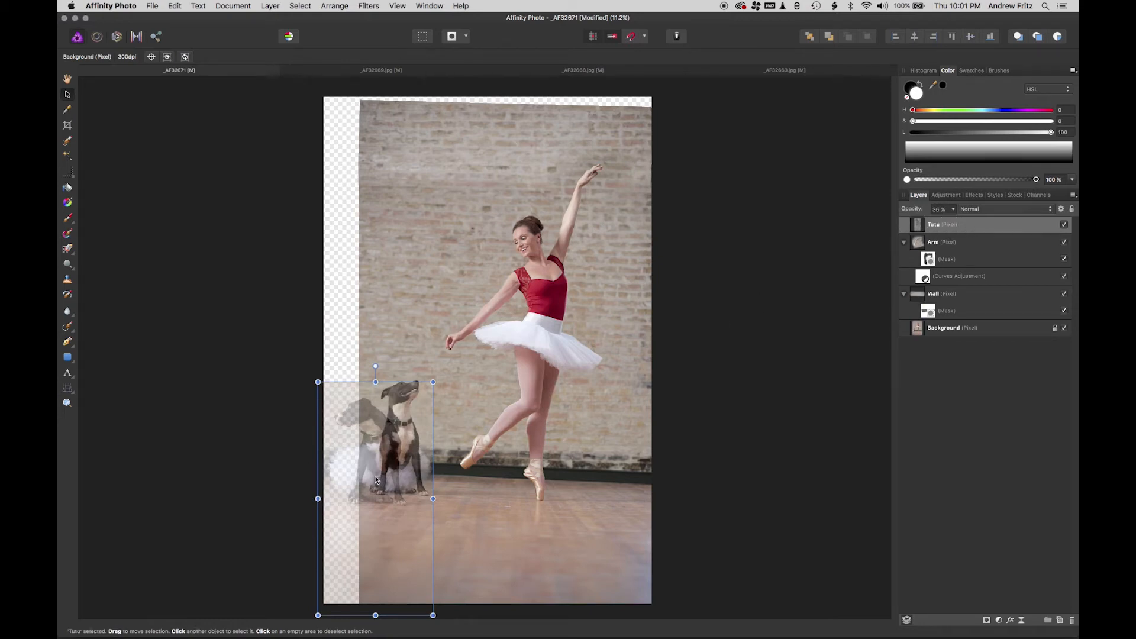
# - Align the translucent Tutu layer's dog with the original dog underneath and restore the layer to 100% opacity
pyautogui.moveTo(375, 479); pyautogui.dragTo(400, 473)
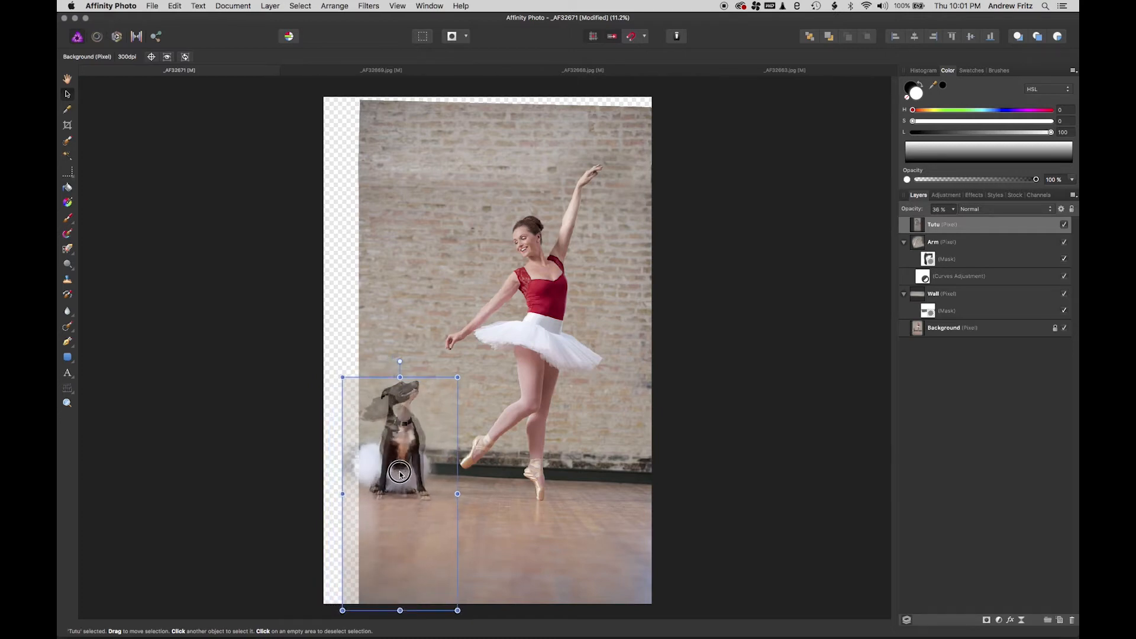
pyautogui.scroll(10, 396, 471)
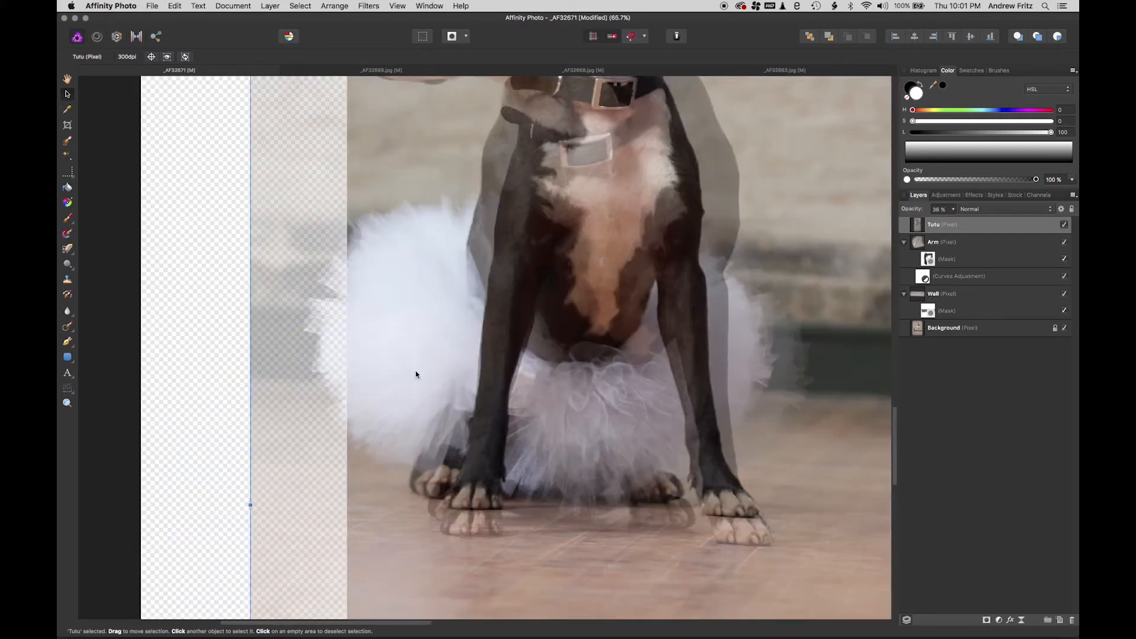
pyautogui.moveTo(439, 343)
pyautogui.mouseDown()
pyautogui.moveTo(511, 379)
pyautogui.moveTo(457, 337)
pyautogui.moveTo(432, 340)
pyautogui.mouseUp()
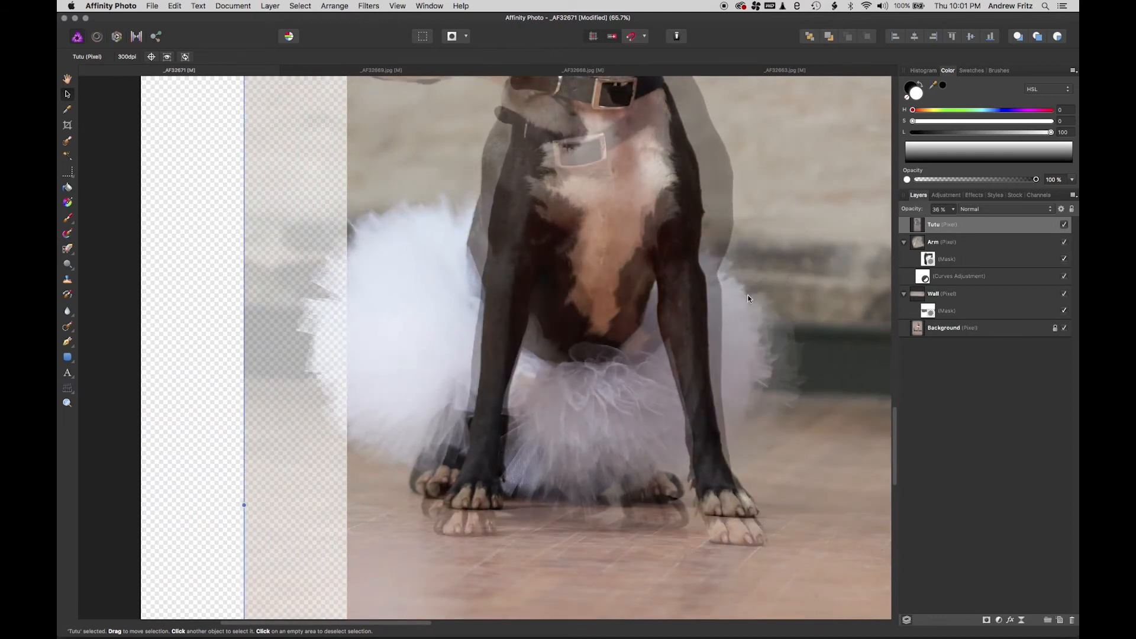
pyautogui.click(953, 209)
pyautogui.moveTo(982, 223); pyautogui.dragTo(1047, 228)
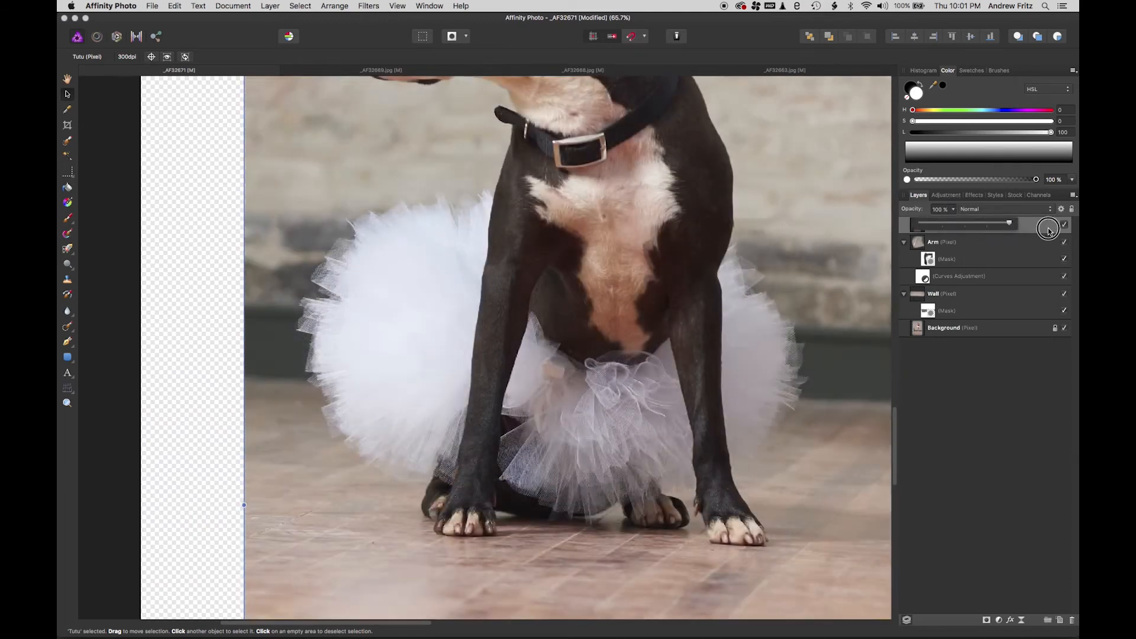
# - Add a mask nested inside the Tutu layer and ready the Paint Brush with black as the active colour
pyautogui.click(986, 620)
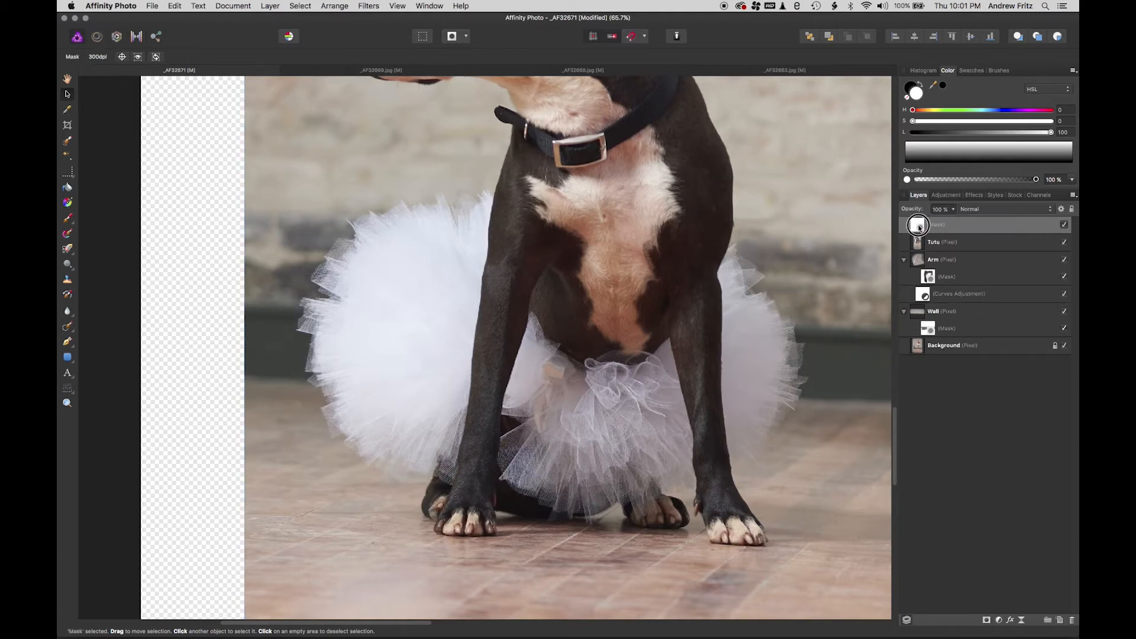
pyautogui.moveTo(919, 227); pyautogui.dragTo(921, 246)
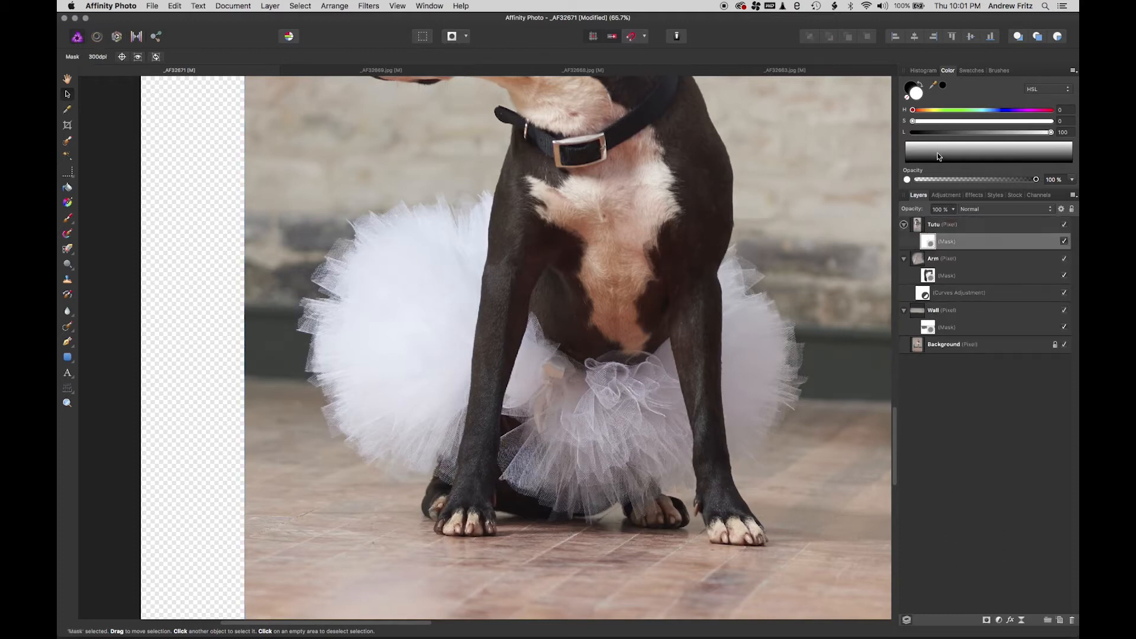
pyautogui.click(921, 87)
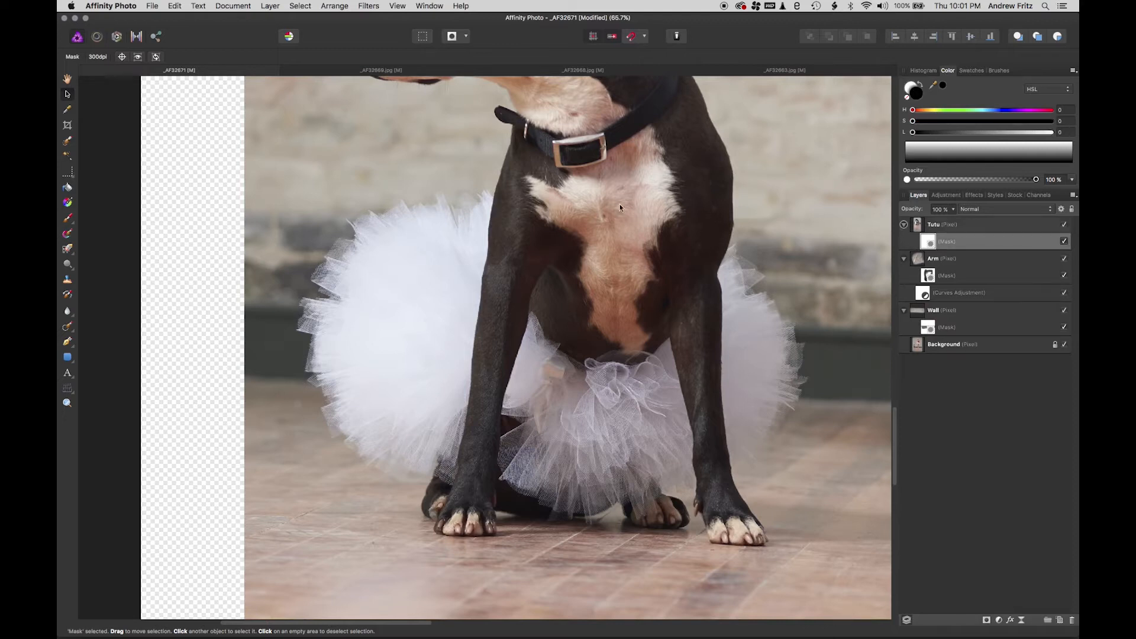
pyautogui.click(69, 219)
pyautogui.press('x')
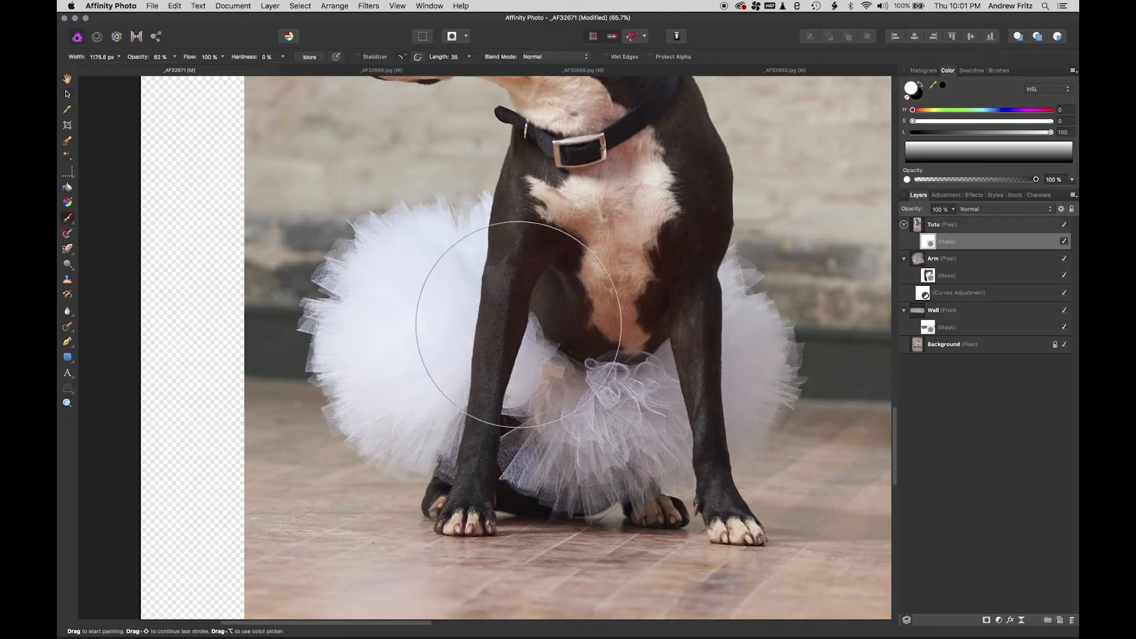
pyautogui.scroll(-6, 548, 440)
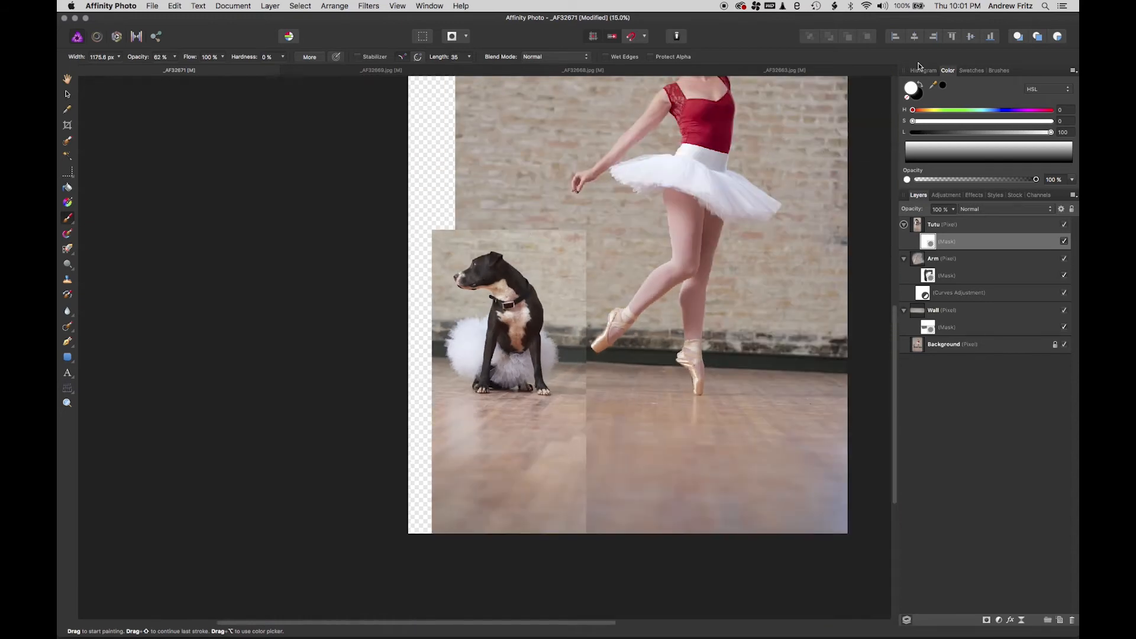
pyautogui.click(920, 83)
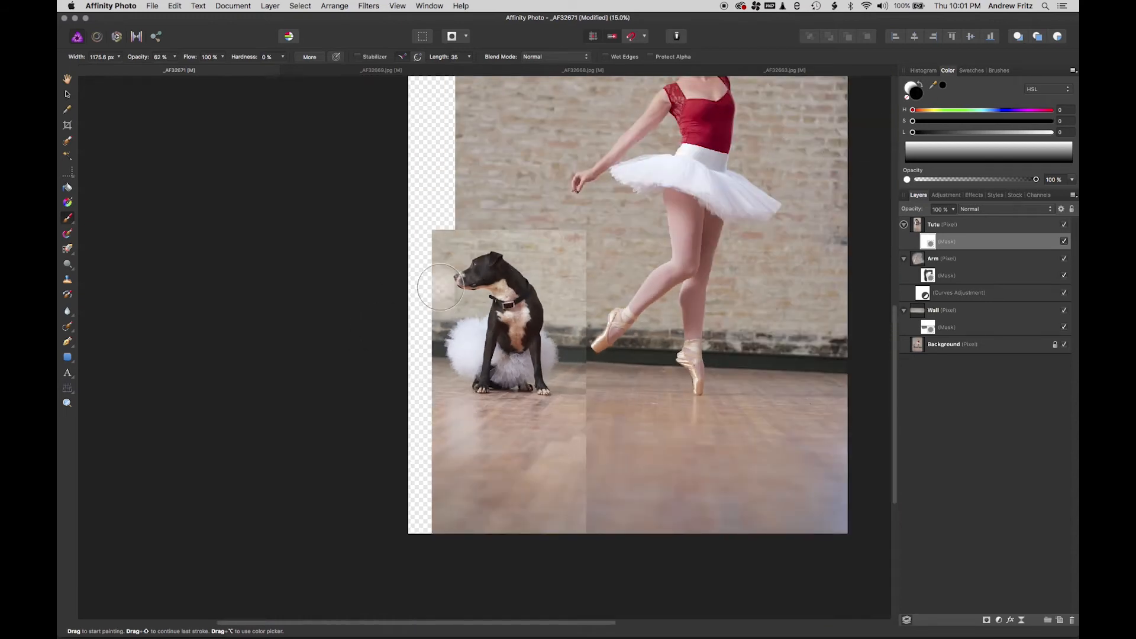
# - Paint out the pasted dog's head and body and the section's hard edges on the Tutu mask, raising brush opacity to 100%
pyautogui.moveTo(450, 279)
pyautogui.mouseDown()
pyautogui.moveTo(544, 296)
pyautogui.moveTo(496, 270)
pyautogui.moveTo(485, 249)
pyautogui.moveTo(498, 261)
pyautogui.moveTo(472, 284)
pyautogui.moveTo(474, 264)
pyautogui.moveTo(503, 263)
pyautogui.mouseUp()
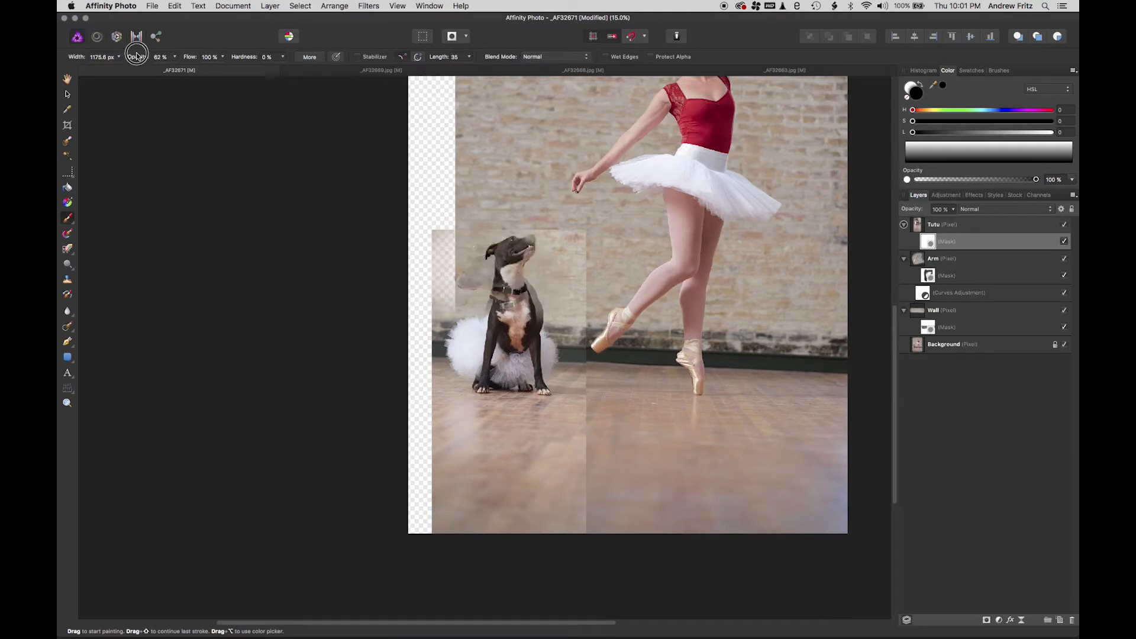
pyautogui.moveTo(137, 56); pyautogui.dragTo(235, 75)
pyautogui.moveTo(539, 273)
pyautogui.mouseDown()
pyautogui.moveTo(461, 274)
pyautogui.moveTo(507, 264)
pyautogui.moveTo(532, 334)
pyautogui.moveTo(532, 397)
pyautogui.moveTo(540, 381)
pyautogui.moveTo(492, 408)
pyautogui.moveTo(499, 353)
pyautogui.moveTo(548, 340)
pyautogui.moveTo(503, 281)
pyautogui.moveTo(503, 354)
pyautogui.mouseUp()
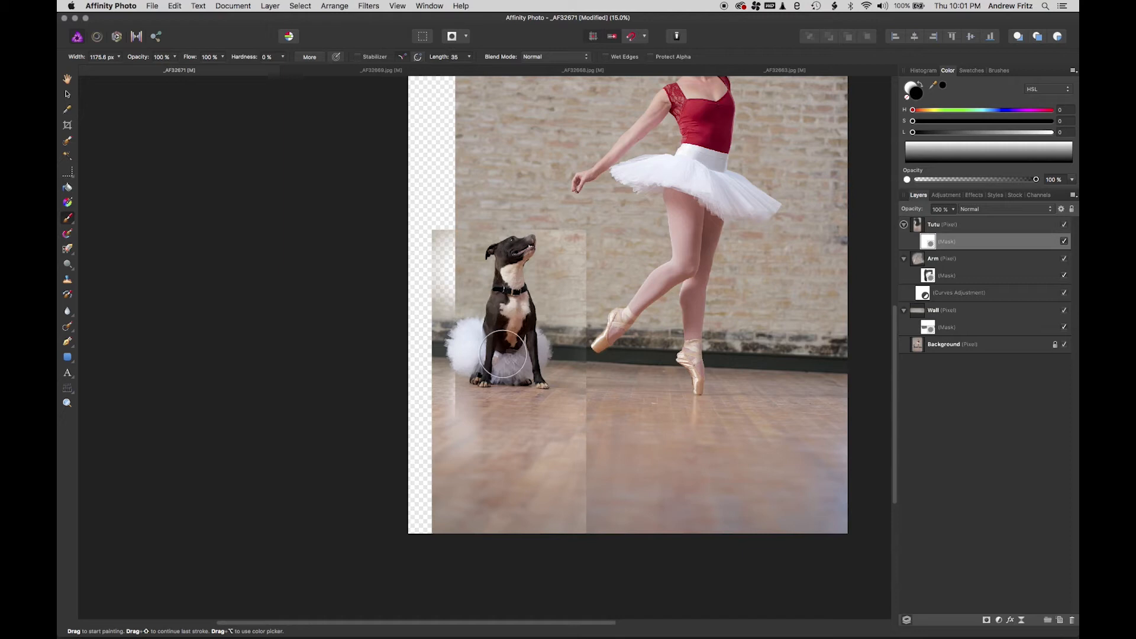
pyautogui.moveTo(524, 254)
pyautogui.mouseDown()
pyautogui.moveTo(548, 163)
pyautogui.moveTo(555, 249)
pyautogui.moveTo(589, 247)
pyautogui.moveTo(576, 460)
pyautogui.moveTo(599, 294)
pyautogui.moveTo(580, 533)
pyautogui.moveTo(601, 511)
pyautogui.moveTo(580, 427)
pyautogui.moveTo(543, 513)
pyautogui.mouseUp()
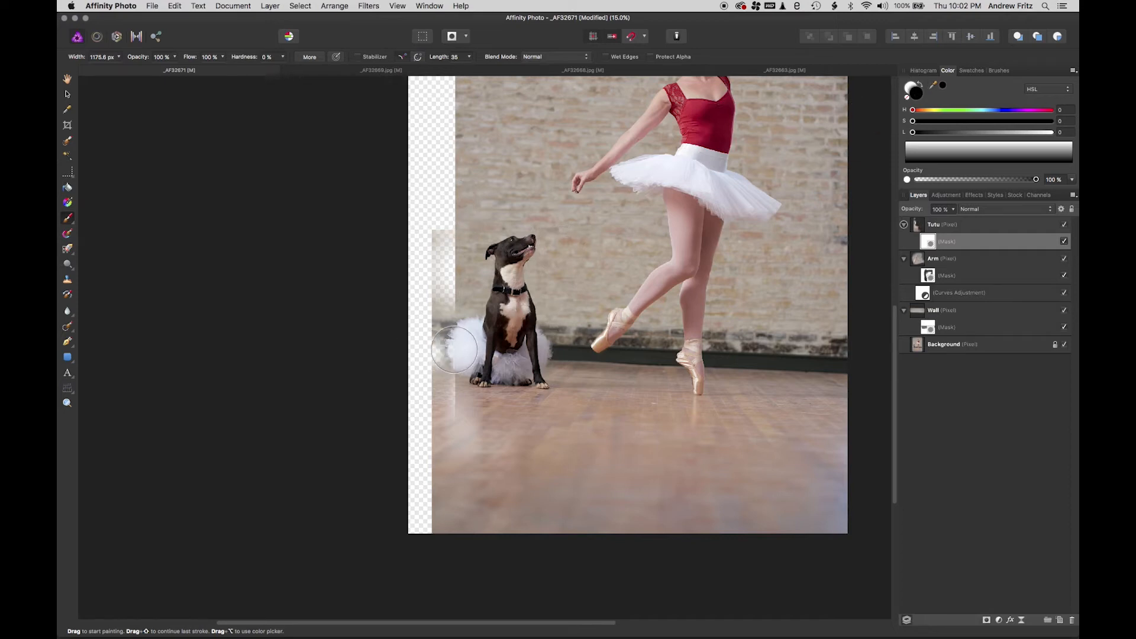
pyautogui.moveTo(453, 351); pyautogui.dragTo(448, 374)
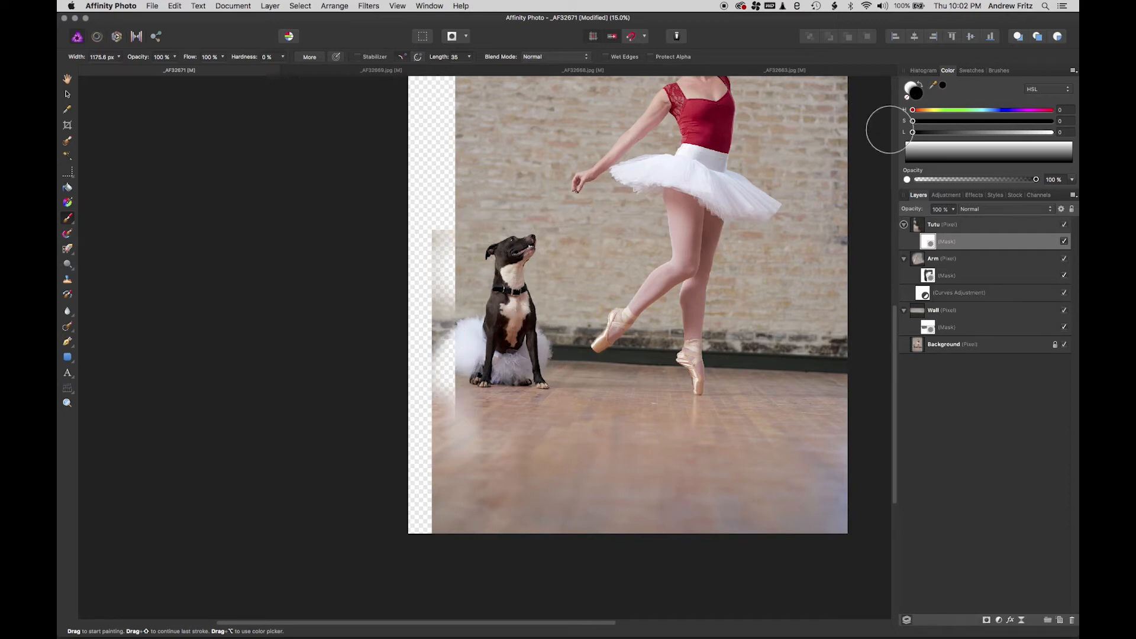
# - Paint white on the Tutu mask to restore the left side of the dog's tutu and the adjoining floor
pyautogui.click(922, 85)
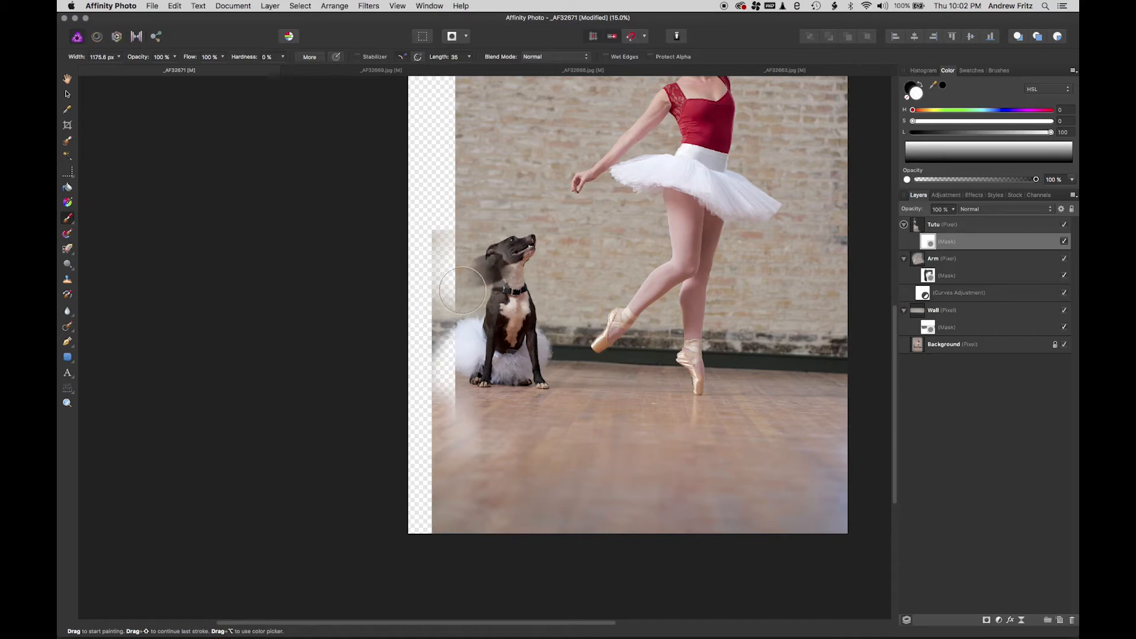
pyautogui.moveTo(445, 323); pyautogui.dragTo(452, 352)
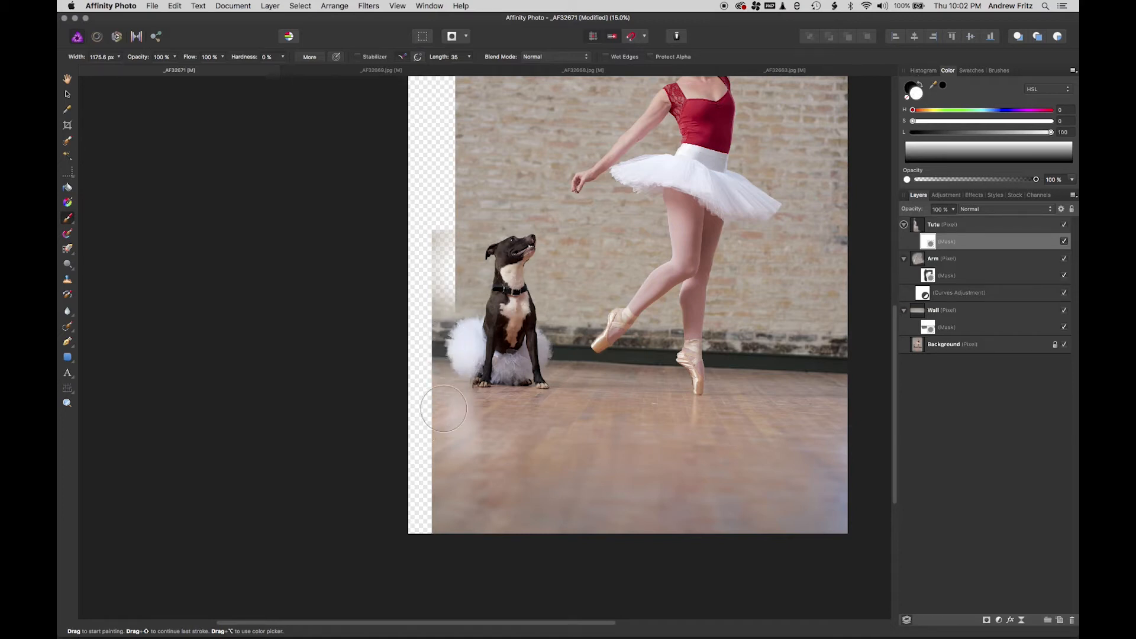
# - Shrink the brush to 376.9 px and paint black on the Tutu mask around the dog's left-hand paws
pyautogui.click(920, 84)
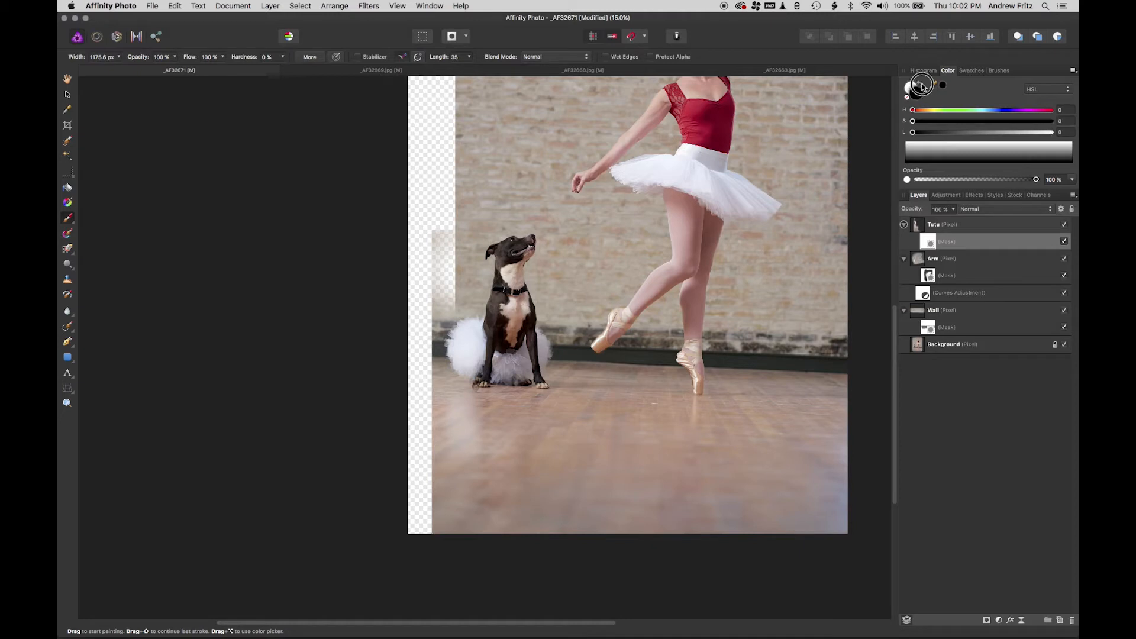
pyautogui.scroll(1, 482, 386)
pyautogui.scroll(5, 482, 385)
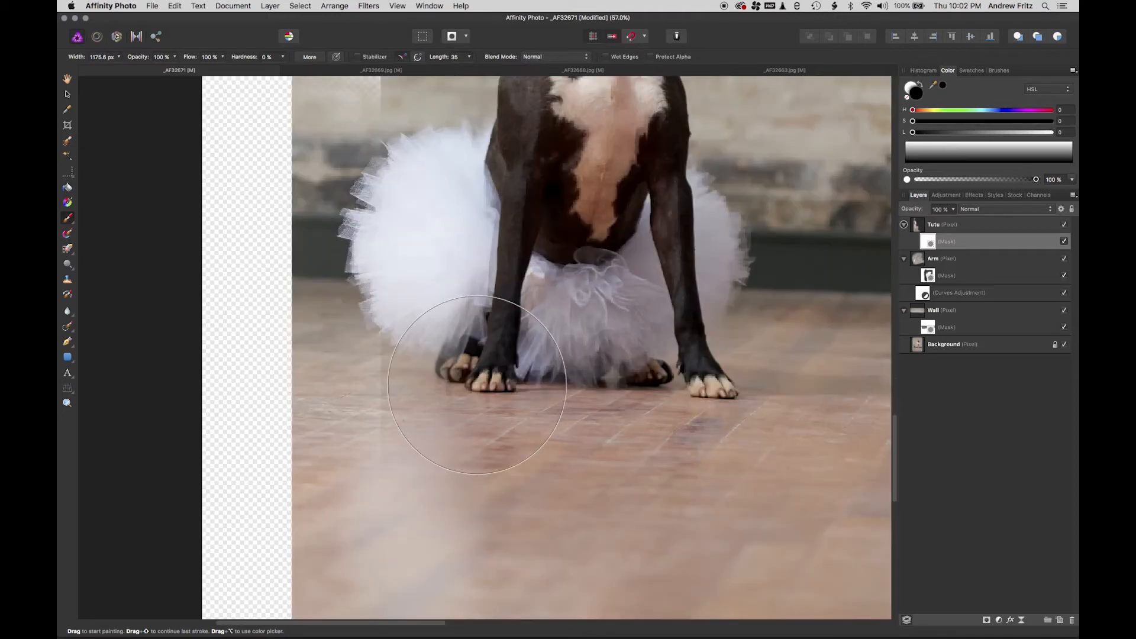
pyautogui.press('[')
pyautogui.press('[')
pyautogui.press('[')
pyautogui.press('[')
pyautogui.press('[')
pyautogui.press('[')
pyautogui.press('[')
pyautogui.press('[')
pyautogui.press('[')
pyautogui.press('[')
pyautogui.press('[')
pyautogui.press('[')
pyautogui.moveTo(468, 380)
pyautogui.mouseDown()
pyautogui.moveTo(572, 487)
pyautogui.moveTo(594, 539)
pyautogui.moveTo(618, 542)
pyautogui.moveTo(482, 445)
pyautogui.moveTo(471, 374)
pyautogui.moveTo(455, 416)
pyautogui.moveTo(475, 350)
pyautogui.moveTo(460, 357)
pyautogui.moveTo(467, 398)
pyautogui.moveTo(459, 347)
pyautogui.mouseUp()
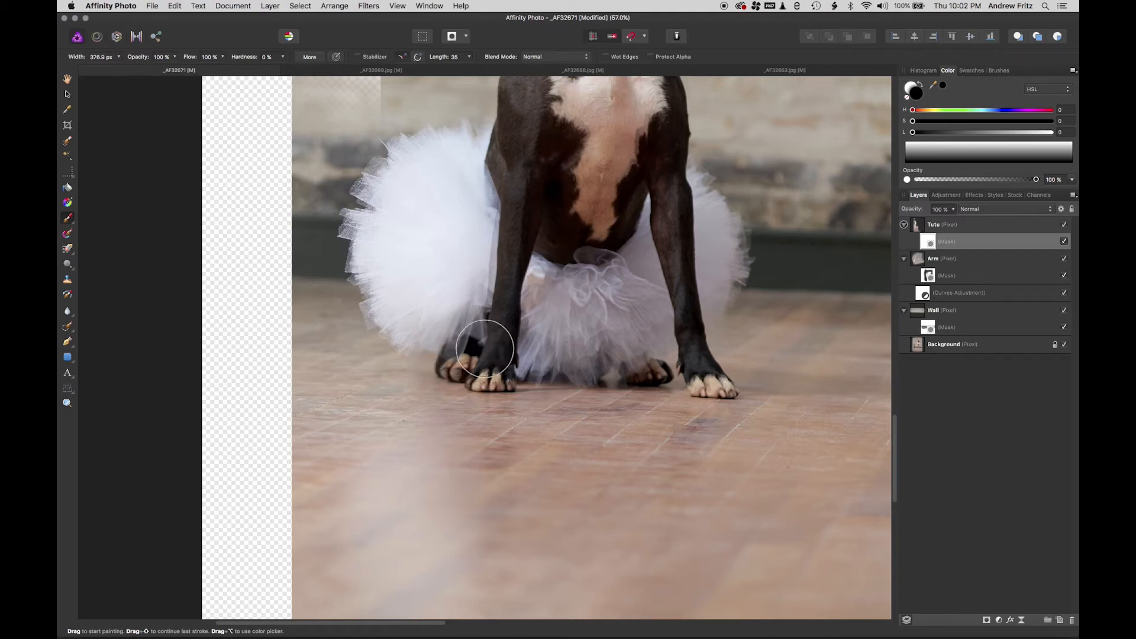
# - Touch up the Tutu mask with white over the brick wall to the left of the dog
pyautogui.click(920, 85)
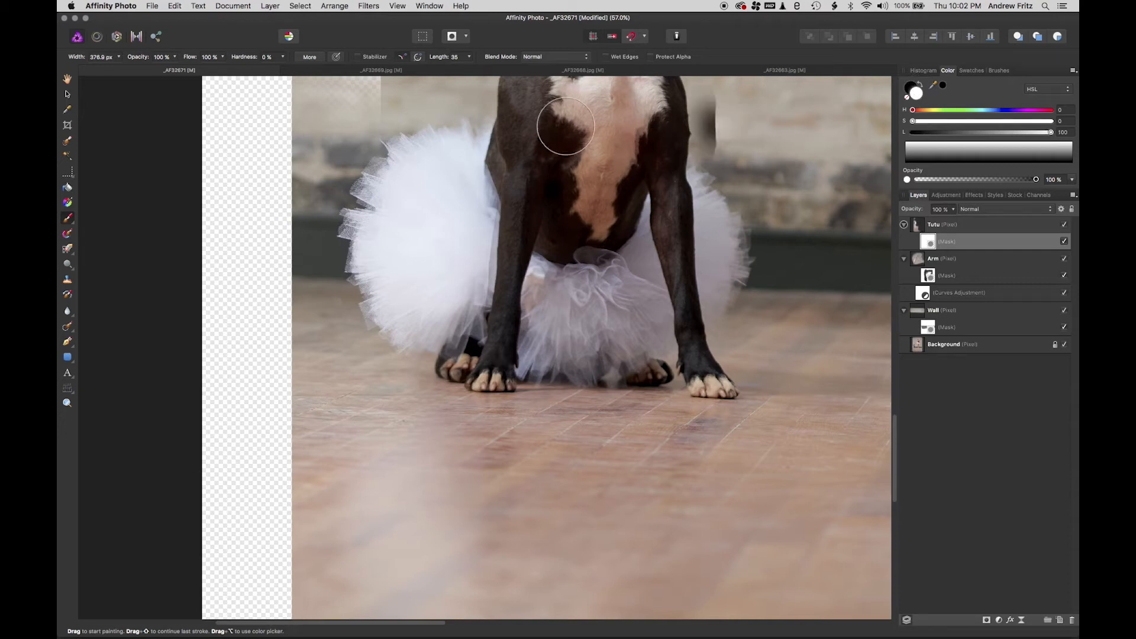
pyautogui.scroll(-6, 307, 88)
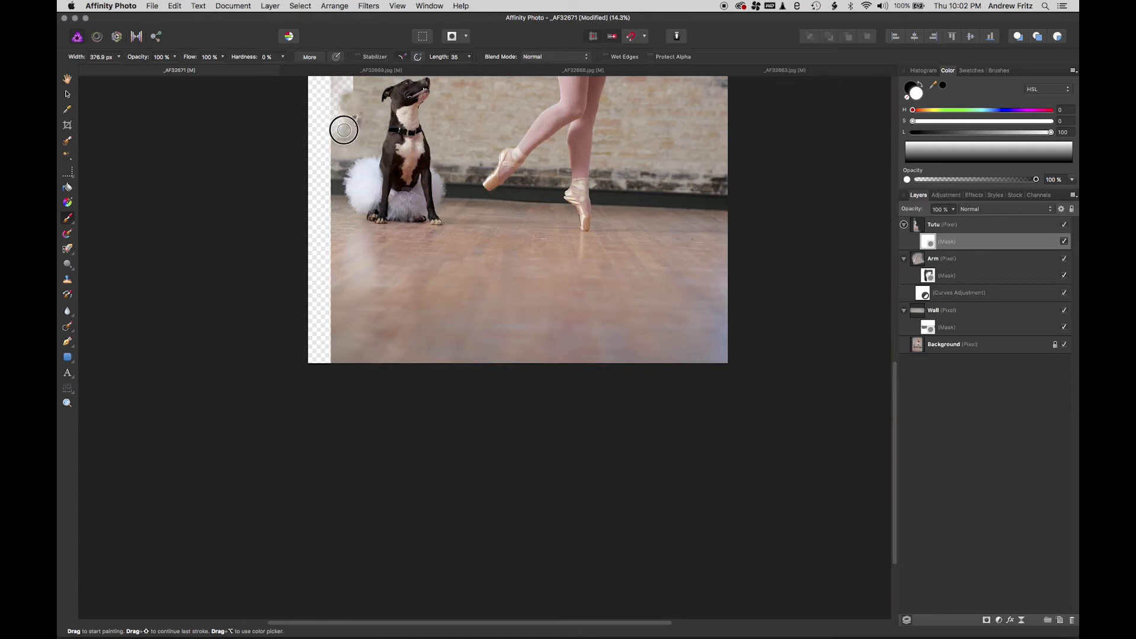
pyautogui.click(344, 130)
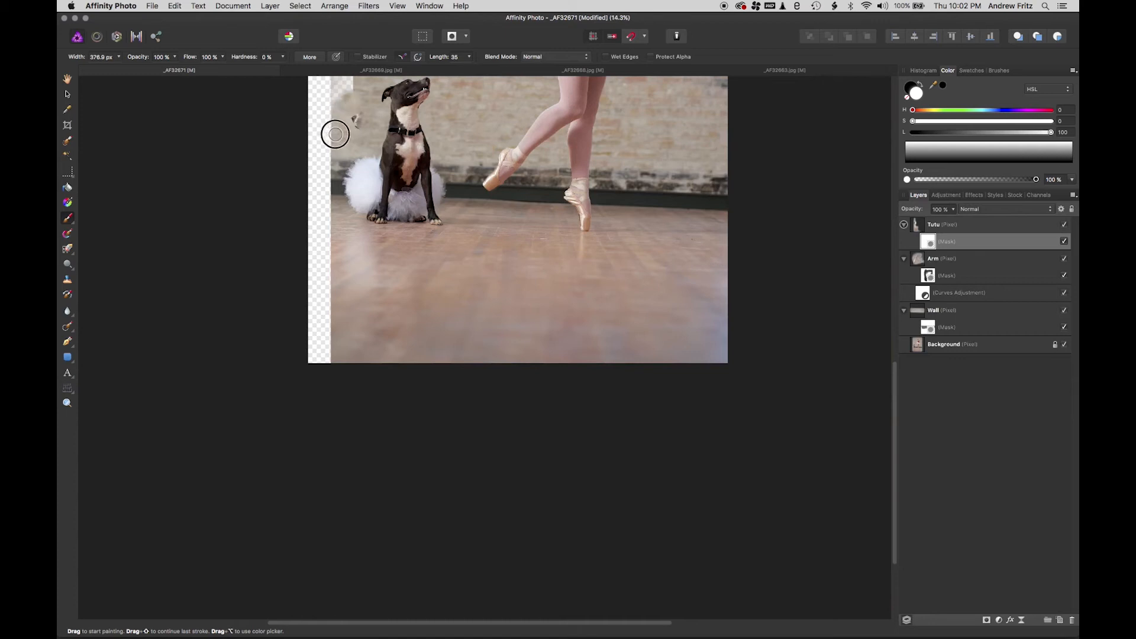
pyautogui.press('x')
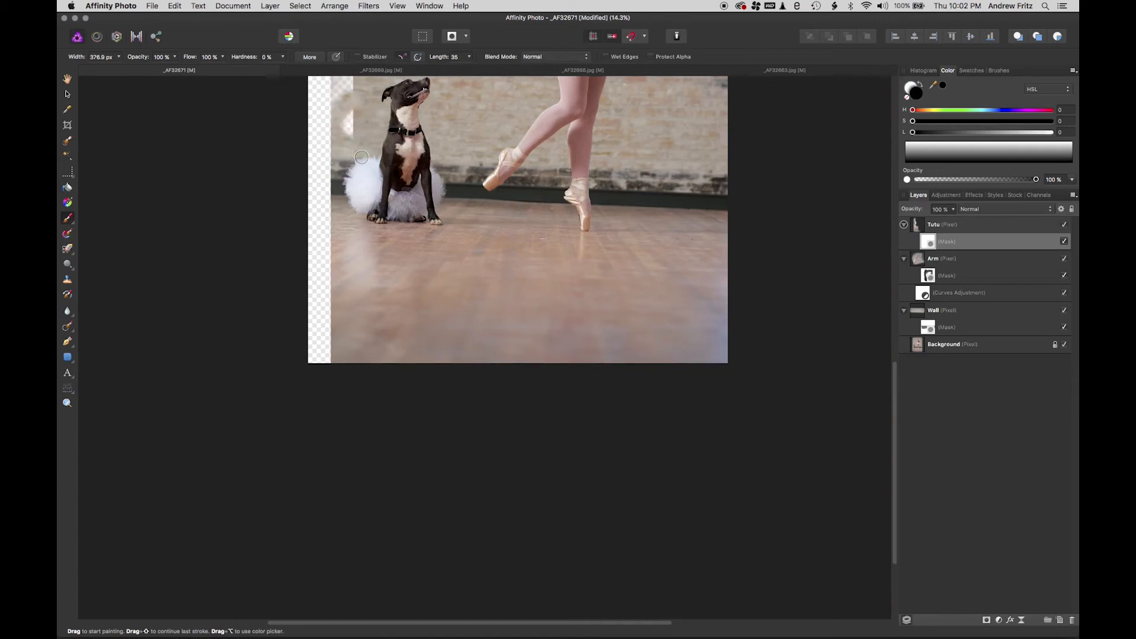
# - Hide and show the Tutu layer to compare the whole composite with and without it
pyautogui.scroll(-3, 361, 157)
pyautogui.scroll(-2, 362, 160)
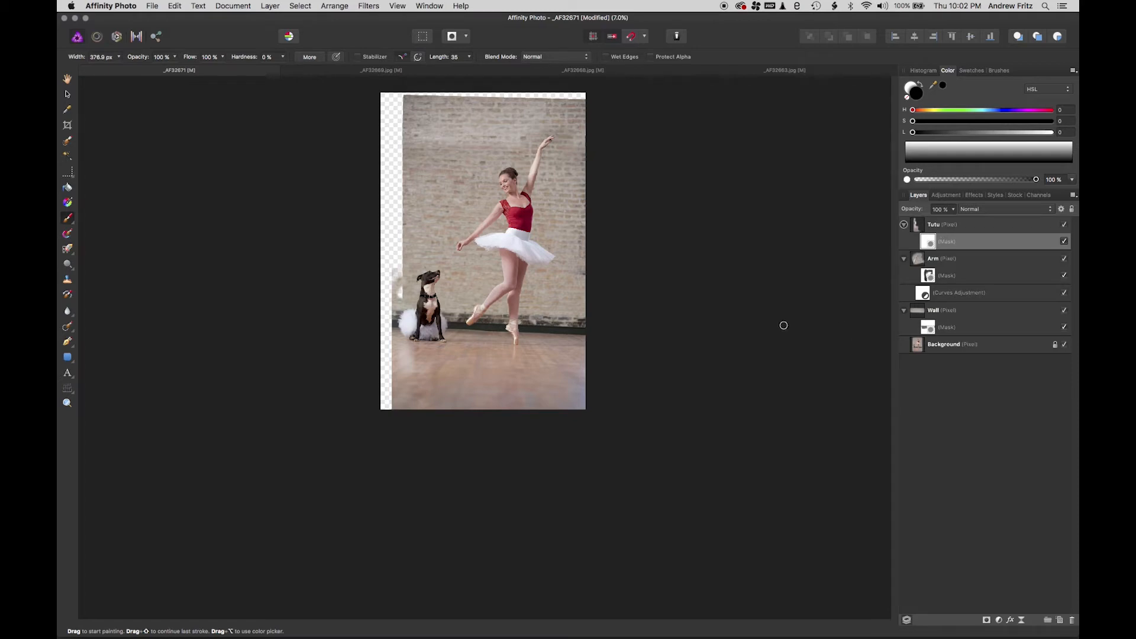
pyautogui.click(1064, 225)
pyautogui.click(1065, 225)
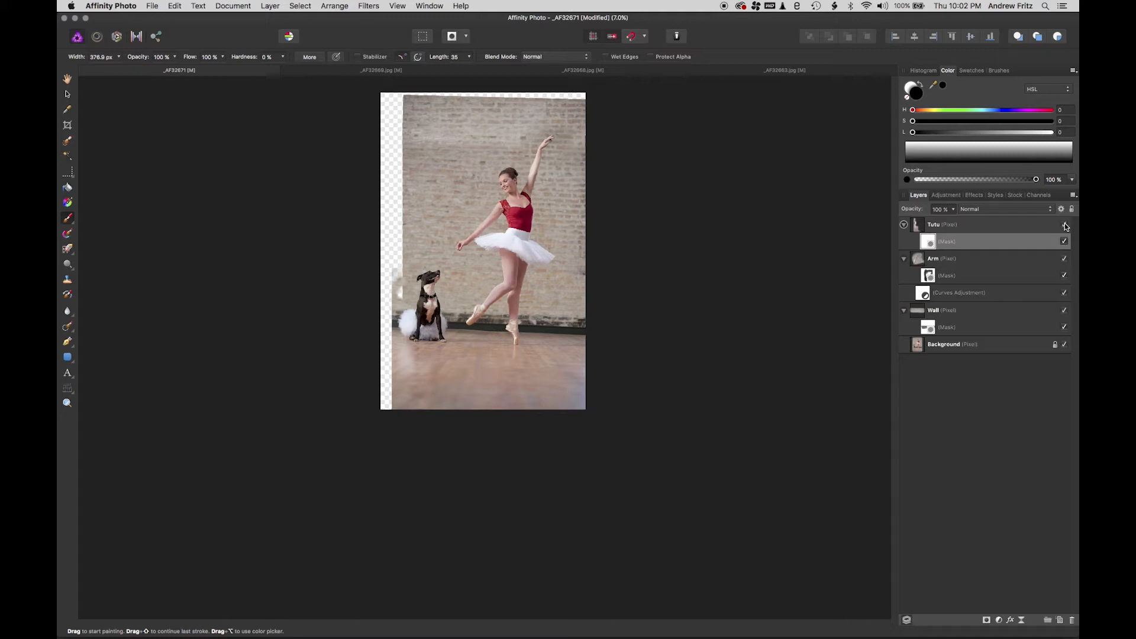
# - Add a Curves adjustment and nest it inside the Tutu layer
pyautogui.click(938, 224)
pyautogui.click(997, 619)
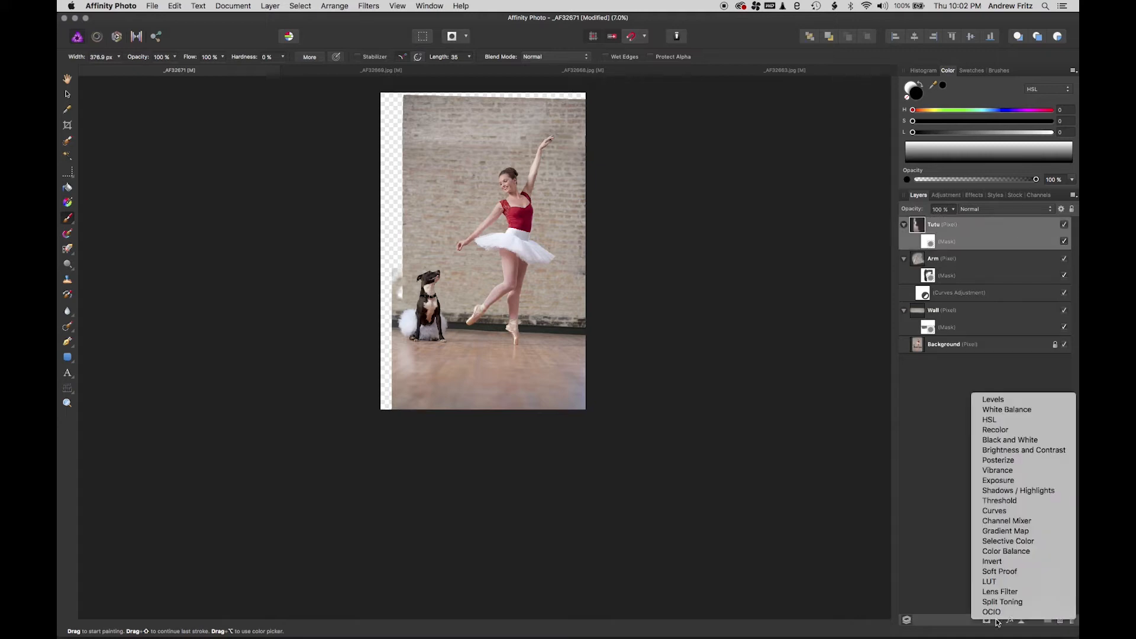
pyautogui.click(1014, 512)
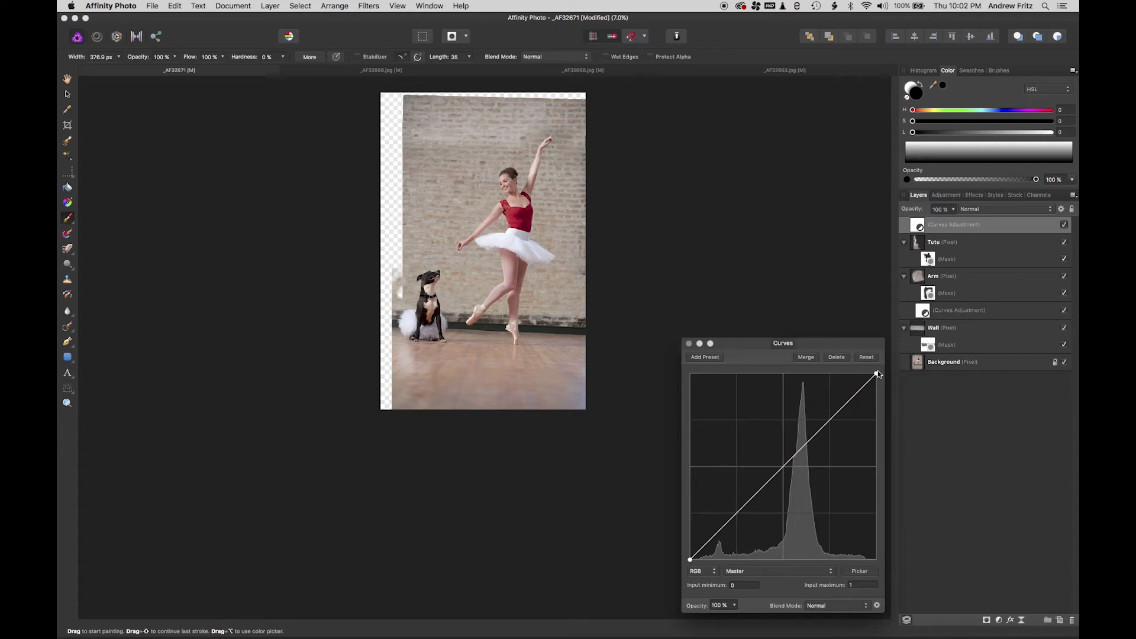
pyautogui.moveTo(879, 374)
pyautogui.mouseDown()
pyautogui.moveTo(887, 399)
pyautogui.moveTo(886, 374)
pyautogui.mouseUp()
pyautogui.moveTo(921, 227); pyautogui.dragTo(935, 254)
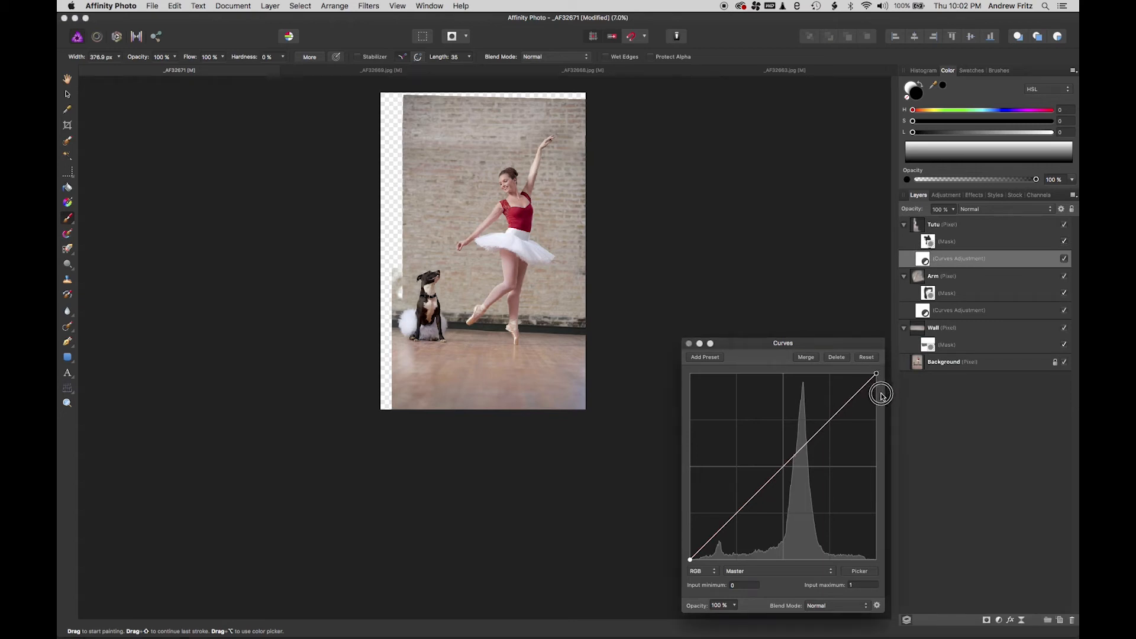
# - Darken the Tutu layer slightly by lowering the white end of its Master curve, and compare the adjustment's effect
pyautogui.moveTo(877, 375)
pyautogui.mouseDown()
pyautogui.moveTo(889, 403)
pyautogui.moveTo(891, 372)
pyautogui.moveTo(893, 383)
pyautogui.mouseUp()
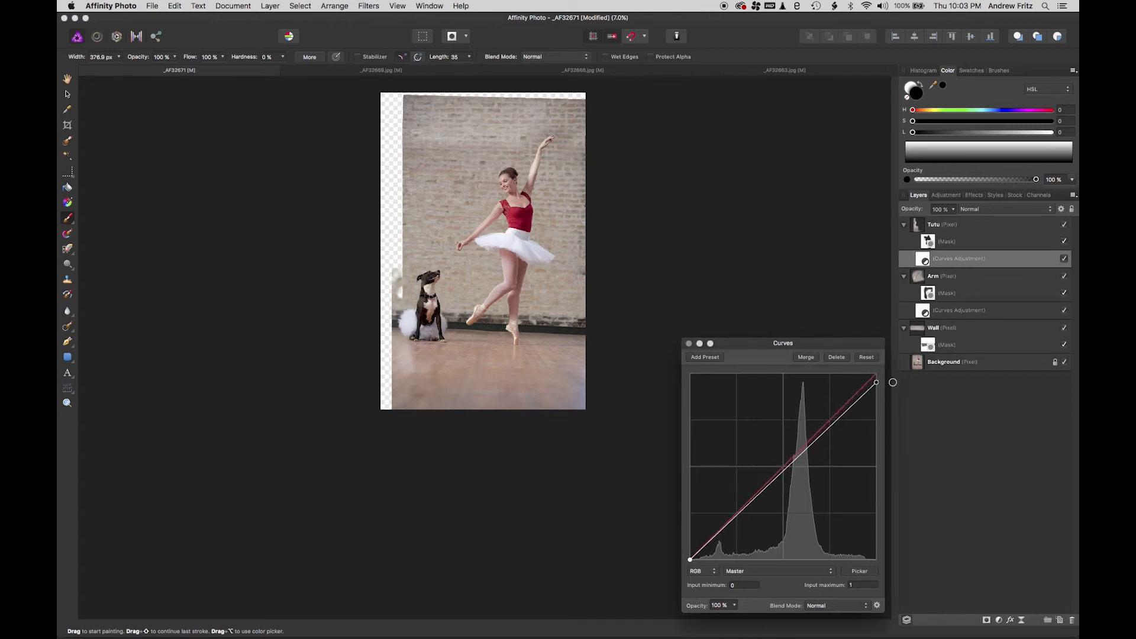
pyautogui.click(689, 344)
pyautogui.click(1063, 261)
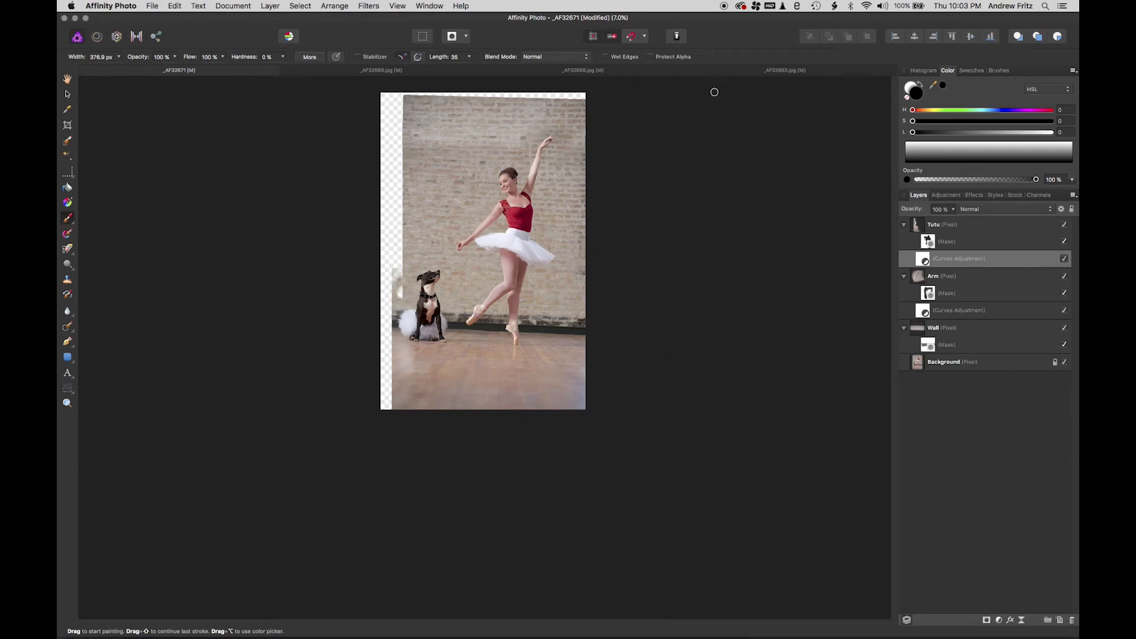
# - In the _AF32668.jpg photo, select a narrow full-height strip of wall and floor near the left edge and copy it
pyautogui.click(731, 71)
pyautogui.click(597, 70)
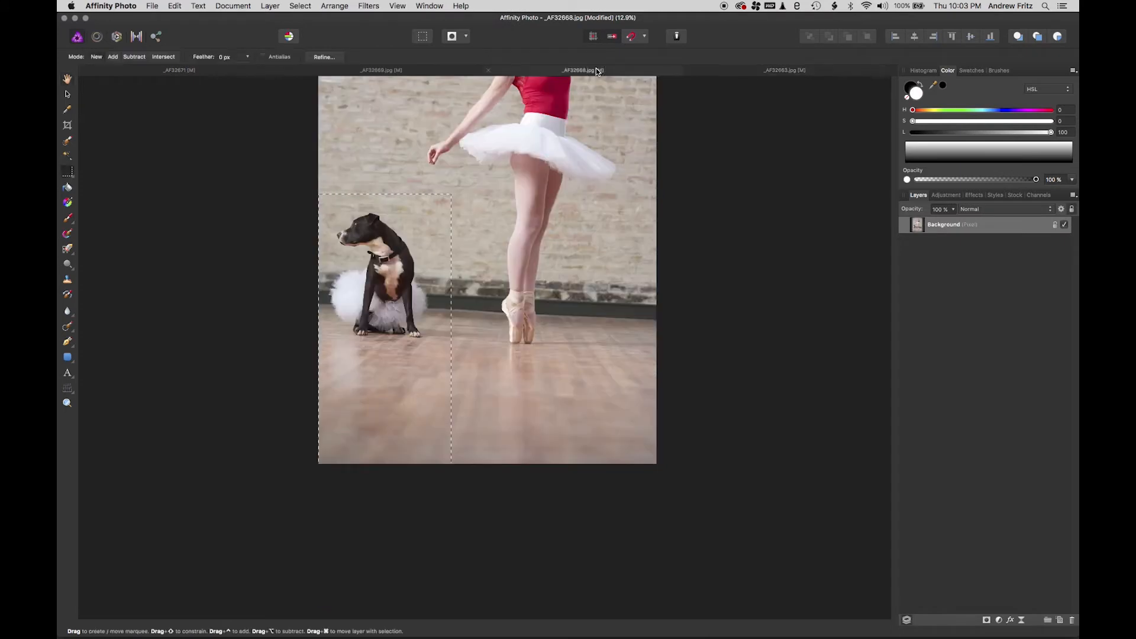
pyautogui.scroll(-6, 356, 195)
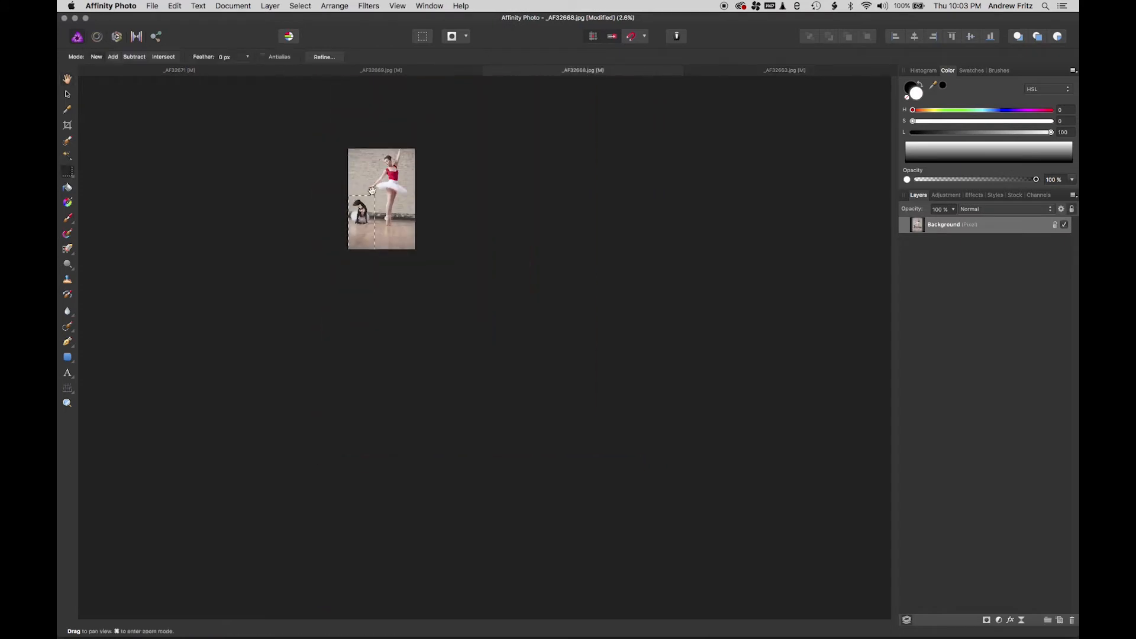
pyautogui.moveTo(372, 190); pyautogui.dragTo(566, 355)
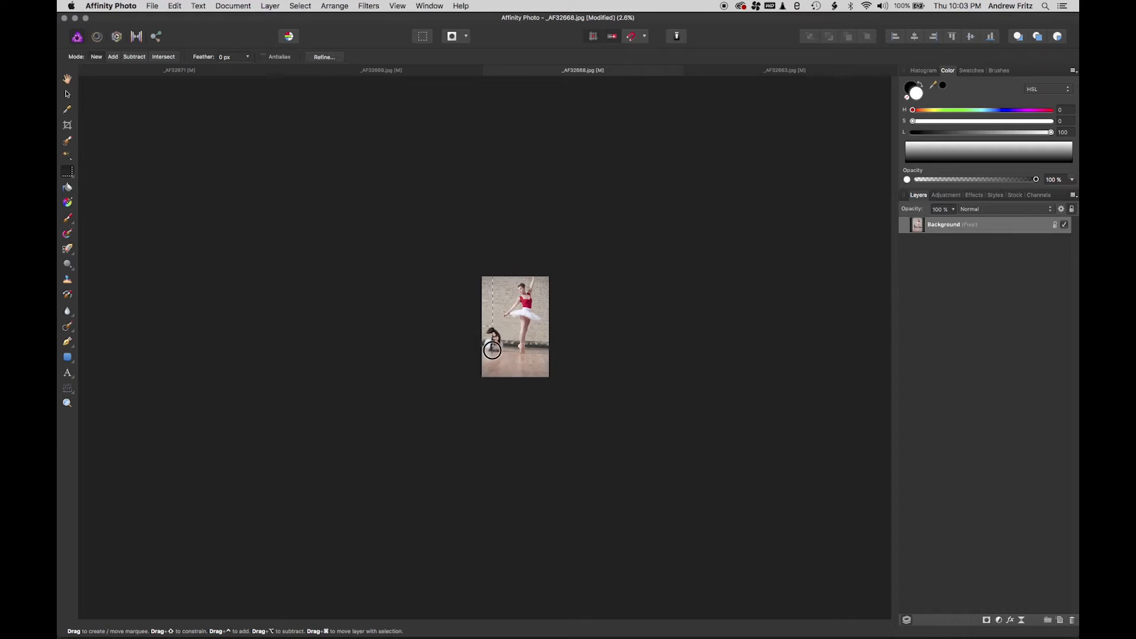
pyautogui.moveTo(493, 350); pyautogui.dragTo(486, 378)
pyautogui.moveTo(490, 380); pyautogui.dragTo(490, 381)
pyautogui.press('super+c')
# - Return to the _AF32671 composite, save it, and paste the copied strip above the Tutu layer
pyautogui.click(355, 73)
pyautogui.click(188, 73)
pyautogui.press('b')
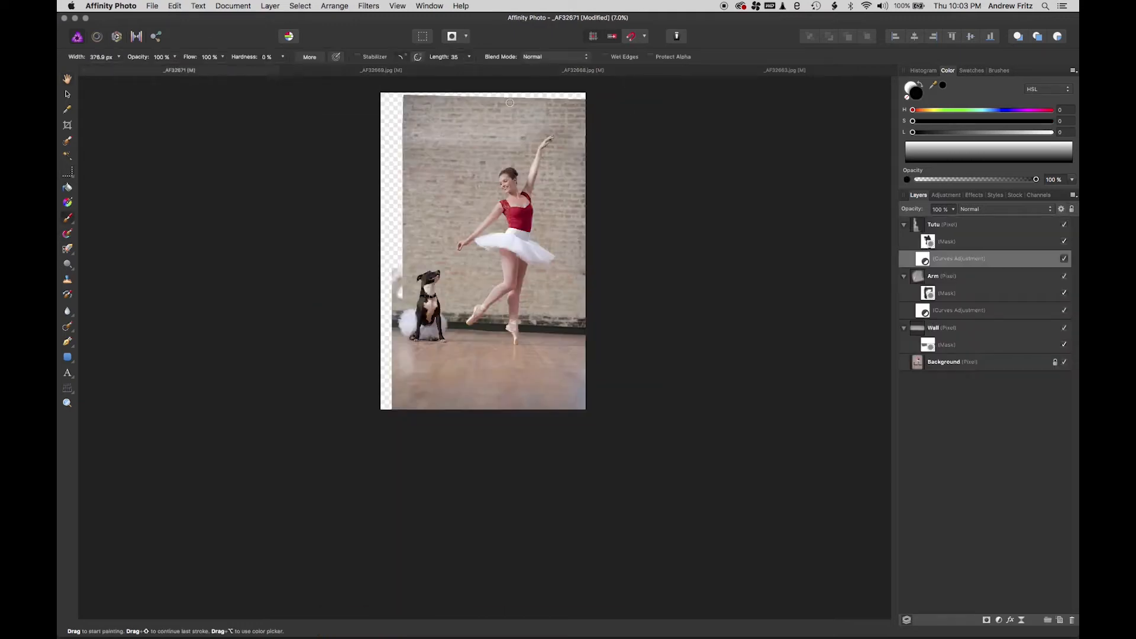
pyautogui.press('super+s')
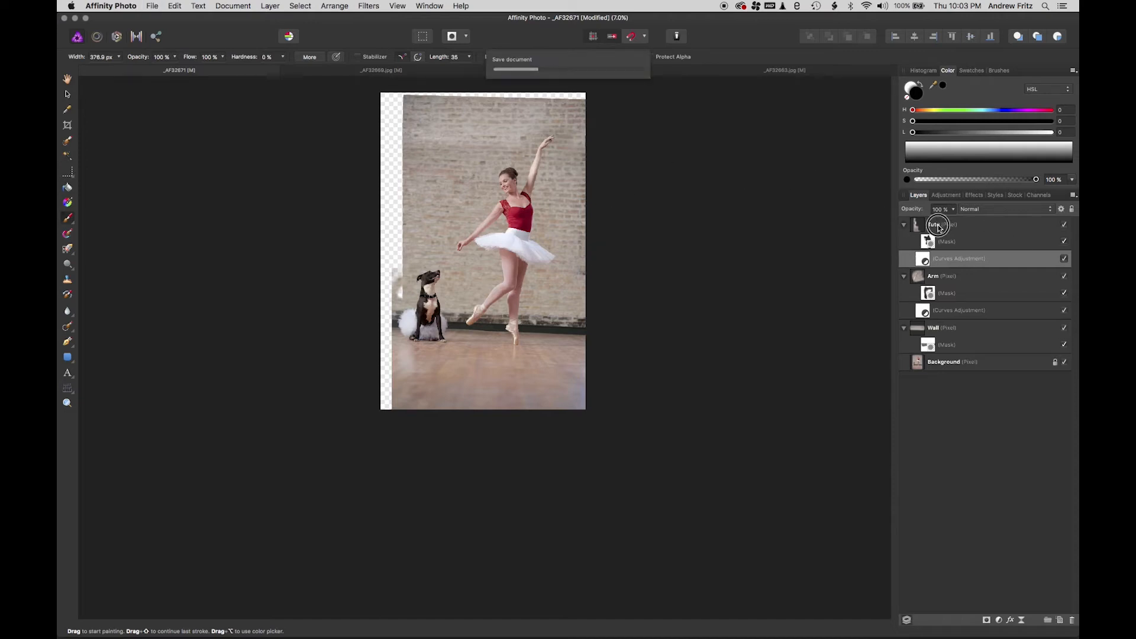
pyautogui.click(940, 227)
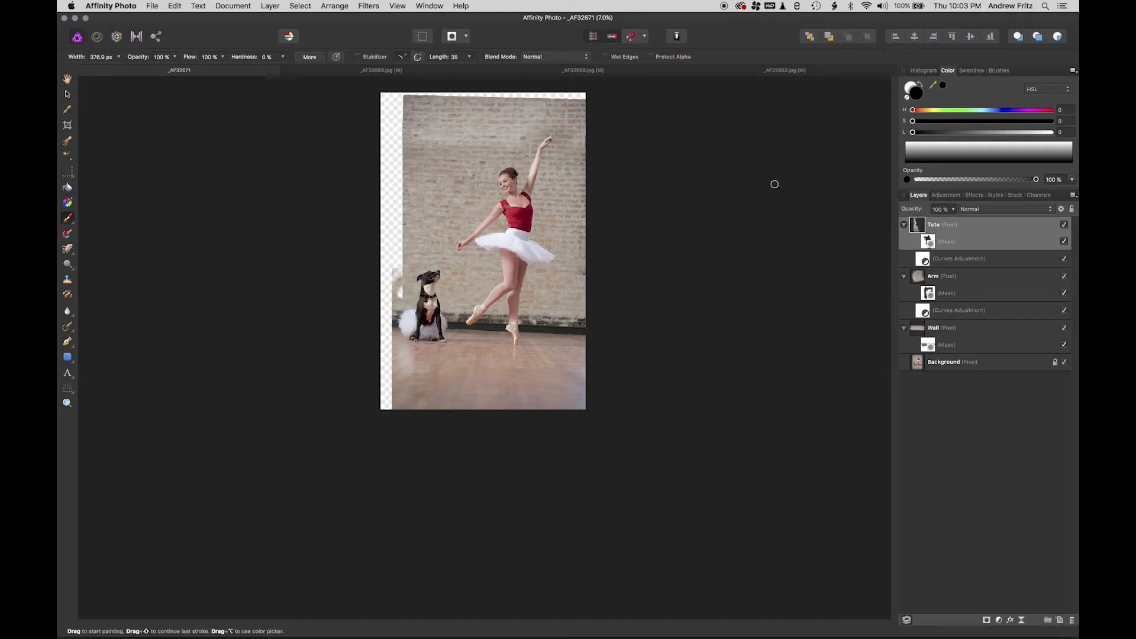
pyautogui.press('super+v')
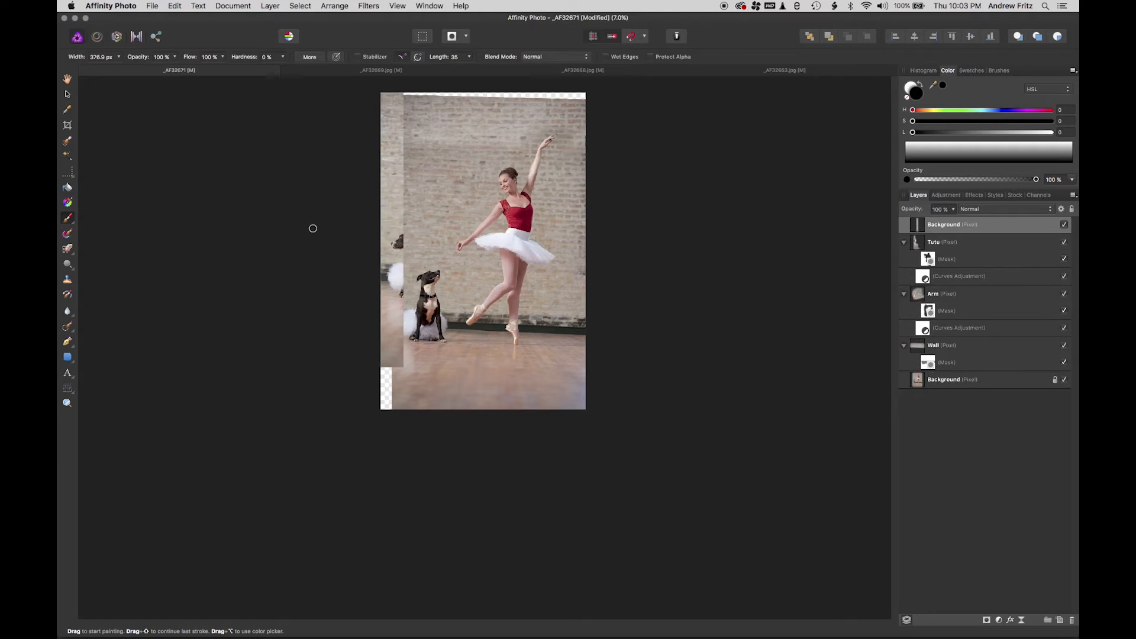
# - Move the pasted strip beside the dog so it covers the gap and lines up with the wall and floor
pyautogui.click(67, 95)
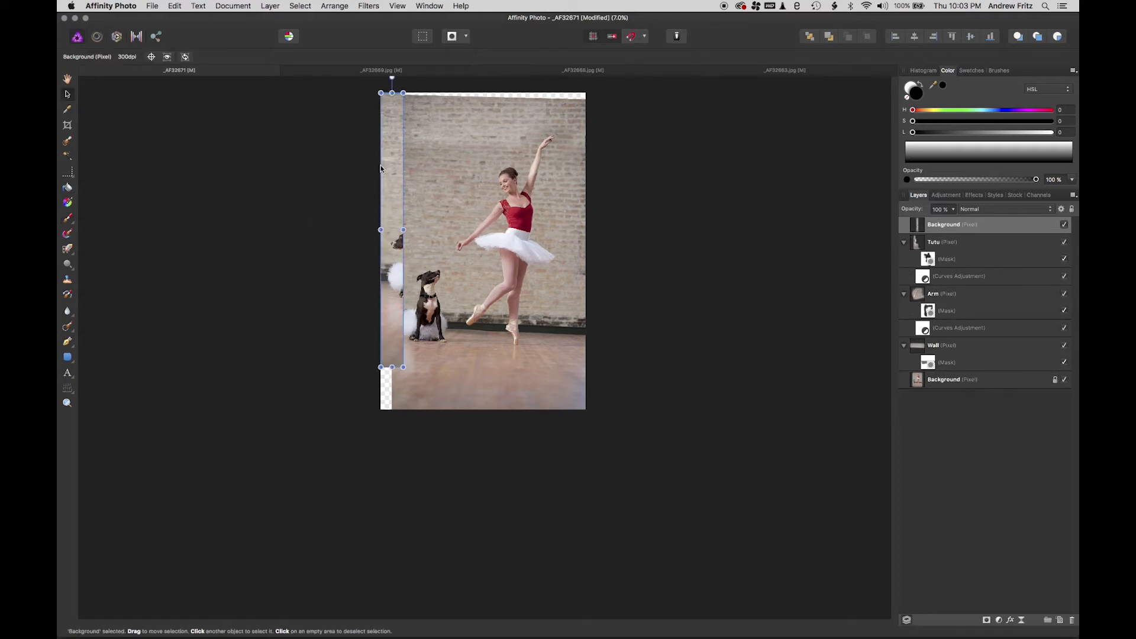
pyautogui.moveTo(406, 168); pyautogui.dragTo(404, 203)
pyautogui.scroll(3, 347, 203)
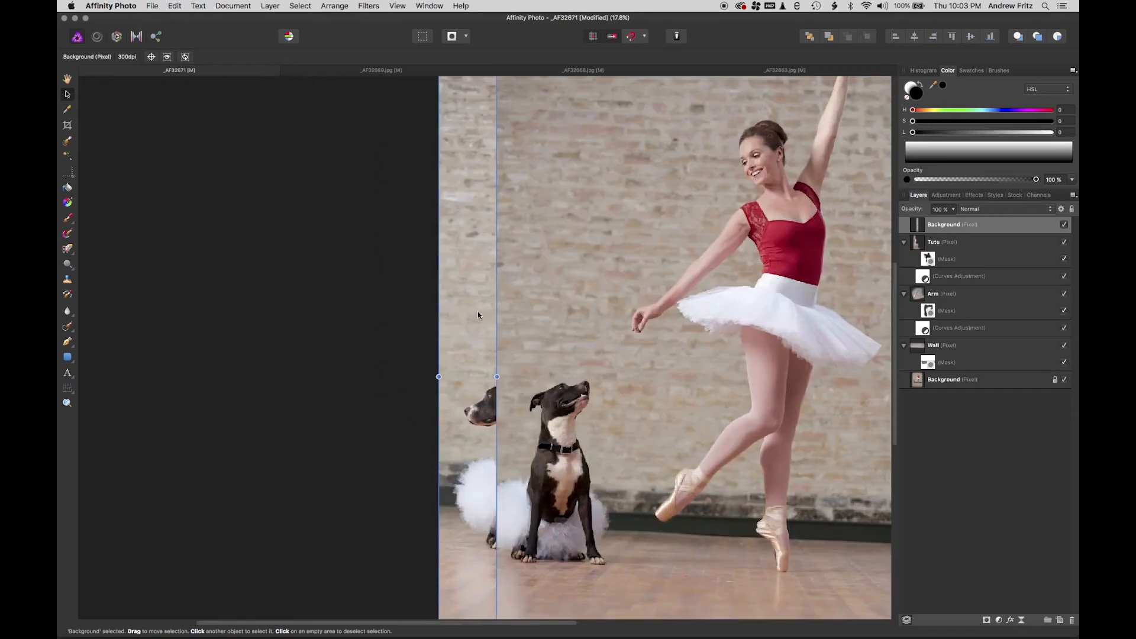
pyautogui.moveTo(472, 313); pyautogui.dragTo(485, 314)
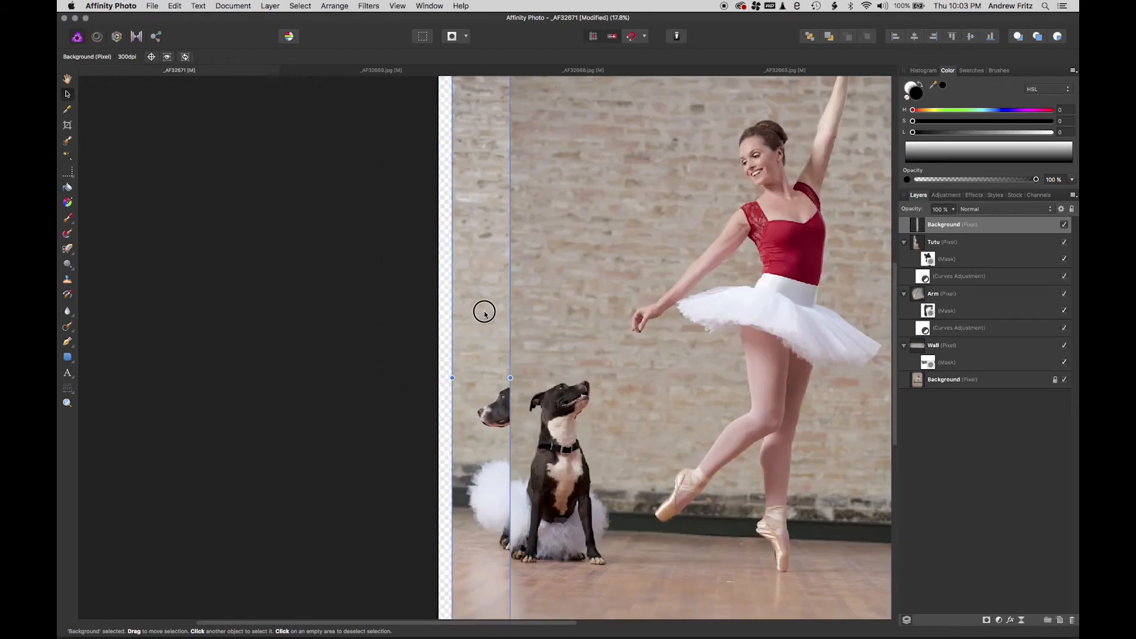
pyautogui.scroll(-3, 484, 313)
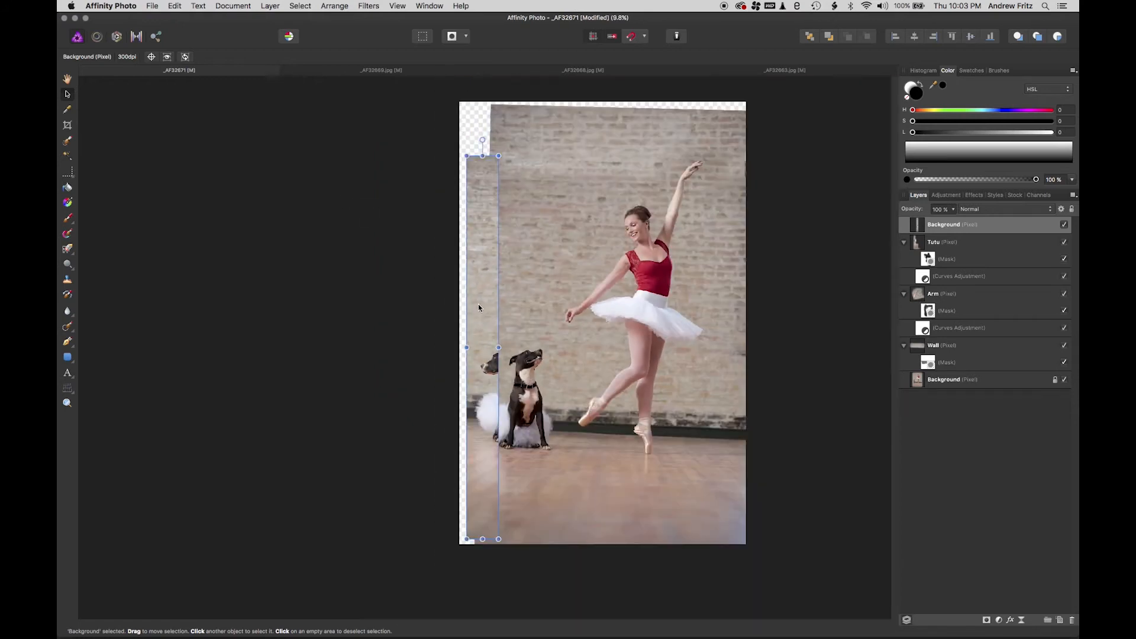
pyautogui.moveTo(475, 299)
pyautogui.mouseDown()
pyautogui.moveTo(505, 296)
pyautogui.moveTo(482, 292)
pyautogui.moveTo(503, 301)
pyautogui.moveTo(482, 308)
pyautogui.mouseUp()
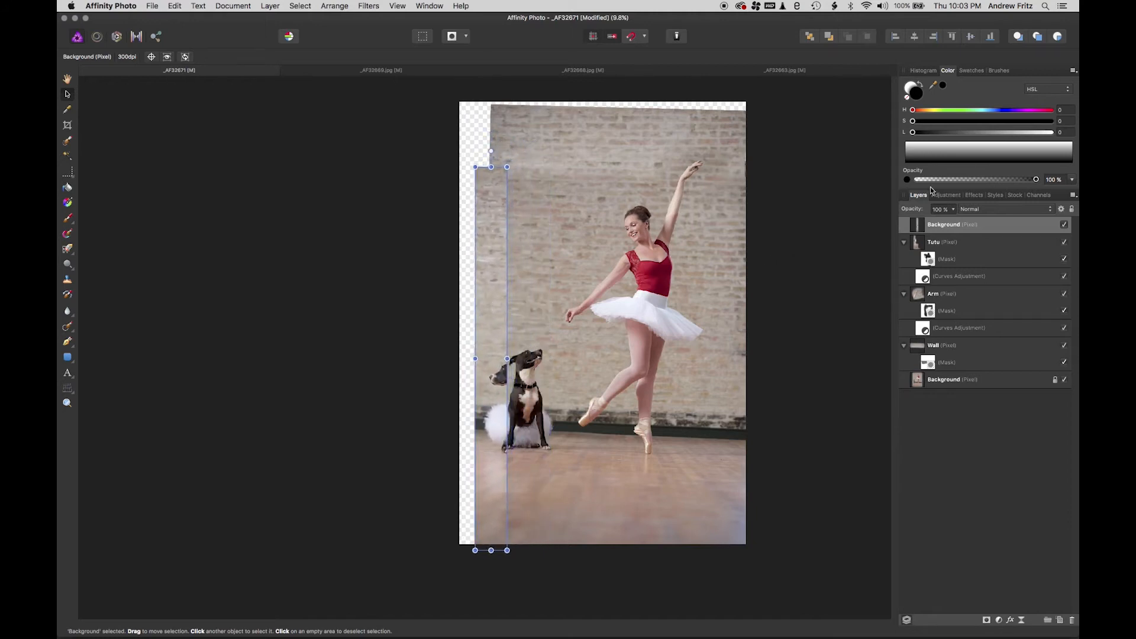
# - Rename the pasted strip's layer as Left Wall
pyautogui.moveTo(953, 209); pyautogui.dragTo(1024, 225)
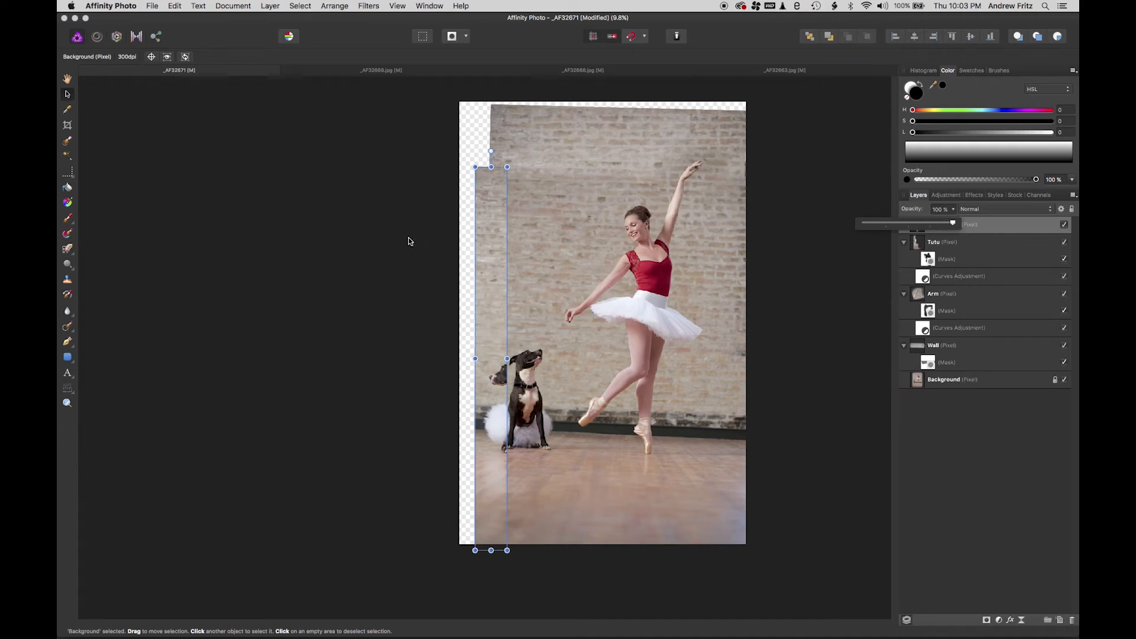
pyautogui.click(977, 230)
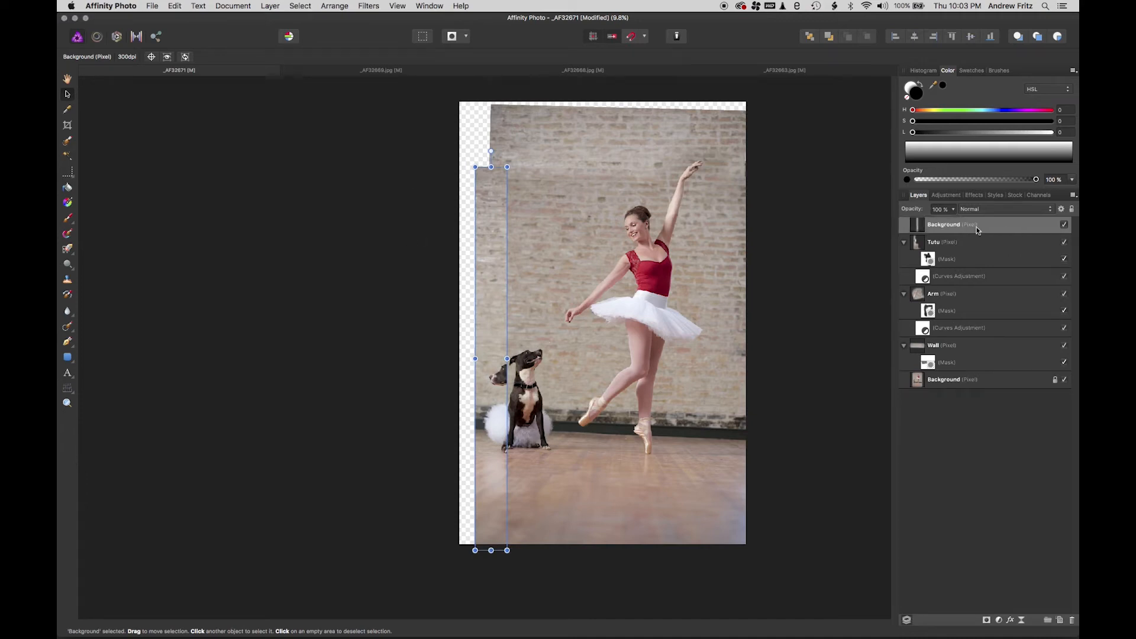
pyautogui.doubleClick(943, 225)
pyautogui.write('Left')
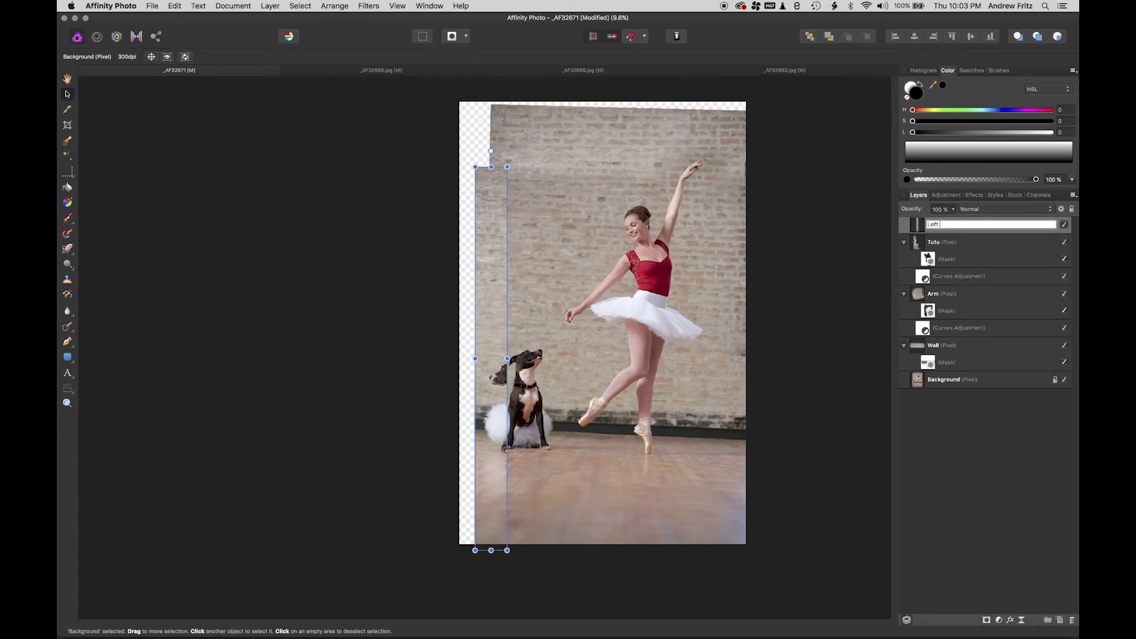
pyautogui.write(' Wall')
pyautogui.press('Return')
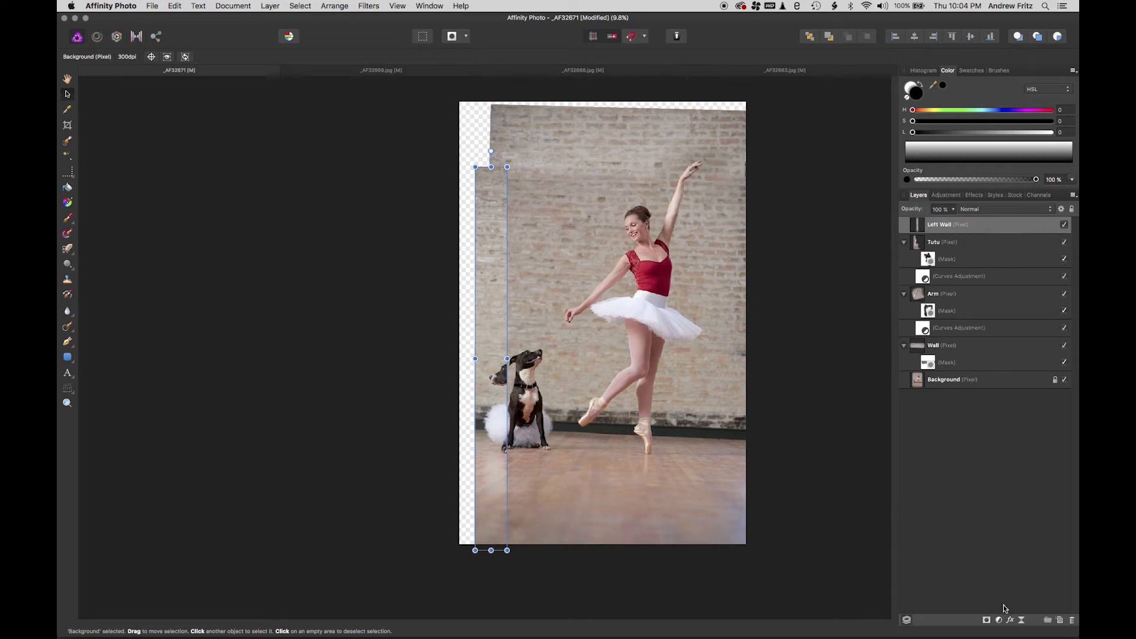
# - Add a mask to the Left Wall layer and paint black on it to hide the duplicate dog and tutu
pyautogui.click(986, 619)
pyautogui.moveTo(918, 225); pyautogui.dragTo(916, 244)
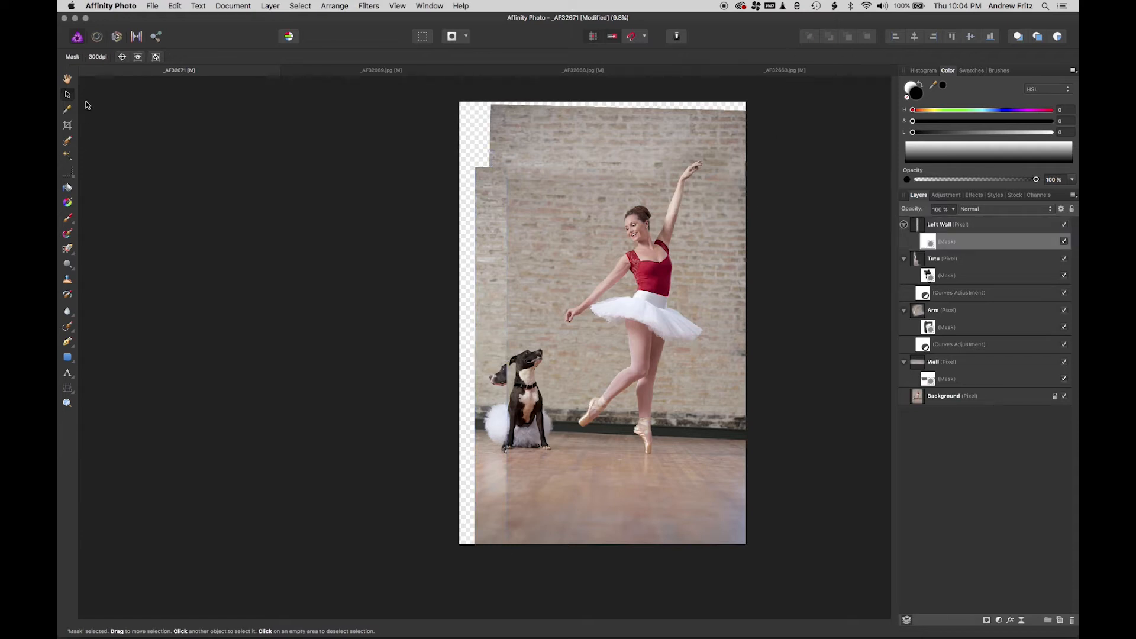
pyautogui.click(68, 220)
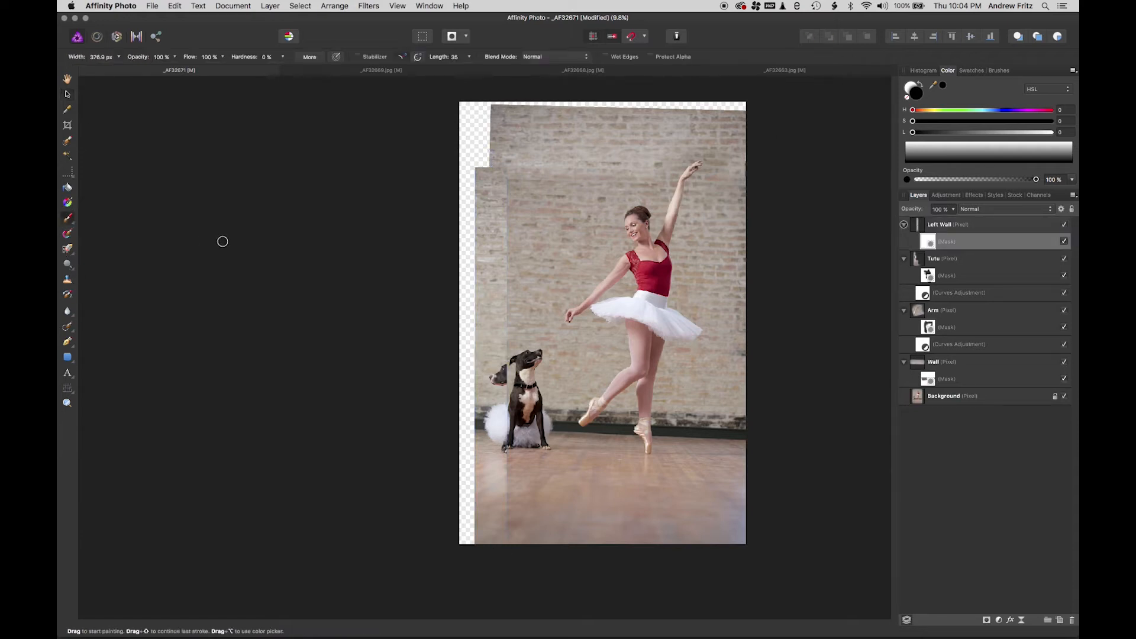
pyautogui.press(']')
pyautogui.press(']')
pyautogui.press(']')
pyautogui.press(']')
pyautogui.press(']')
pyautogui.press(']')
pyautogui.moveTo(495, 410); pyautogui.dragTo(468, 384)
# - Blend the inner edge of the Left Wall strip into the brick wall by painting black on its mask with a larger soft brush
pyautogui.press(']')
pyautogui.press(']')
pyautogui.press(']')
pyautogui.press(']')
pyautogui.press(']')
pyautogui.press(']')
pyautogui.press(']')
pyautogui.press(']')
pyautogui.press(']')
pyautogui.press(']')
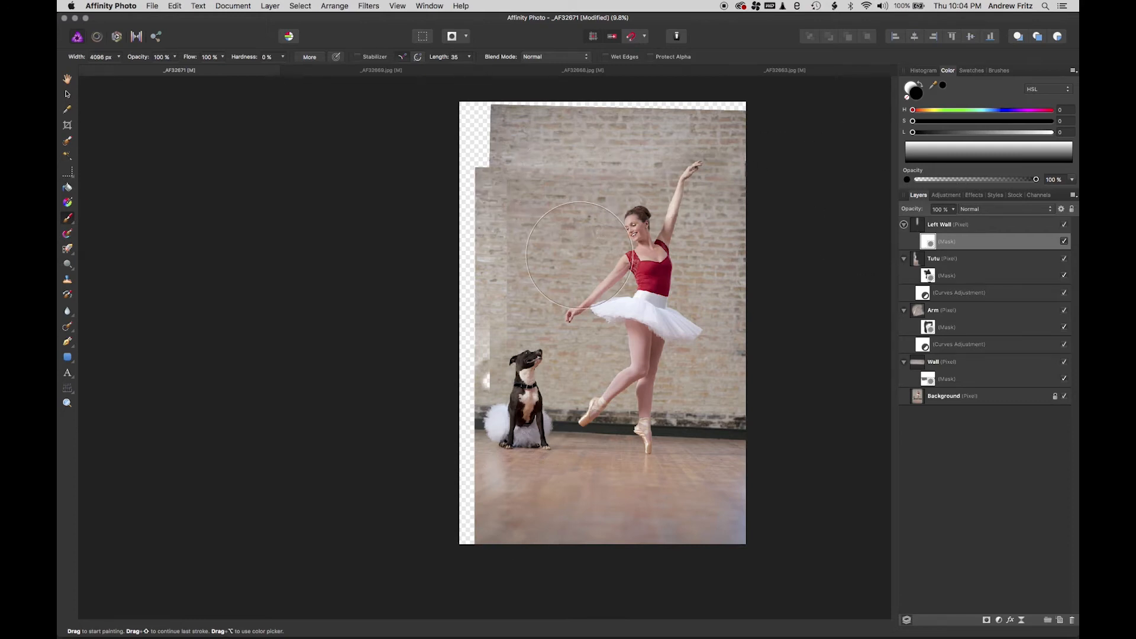
pyautogui.press('[')
pyautogui.press('[')
pyautogui.press('[')
pyautogui.press('[')
pyautogui.press('[')
pyautogui.moveTo(508, 165); pyautogui.dragTo(513, 392)
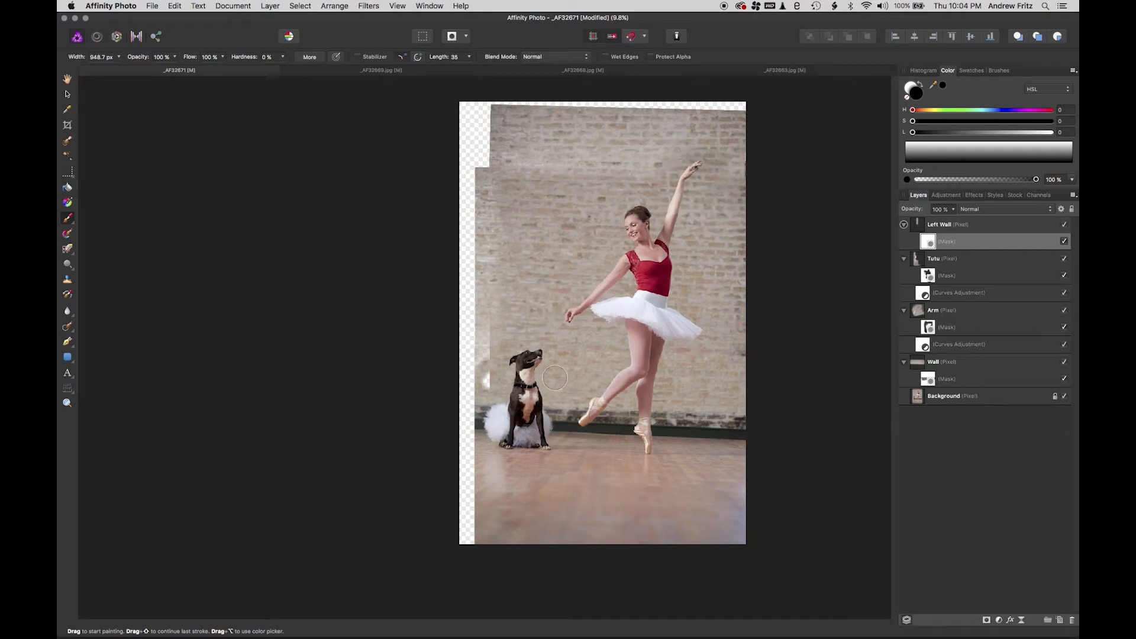
# - Restore part of the Left Wall strip beside the dog by painting white on its mask
pyautogui.click(923, 87)
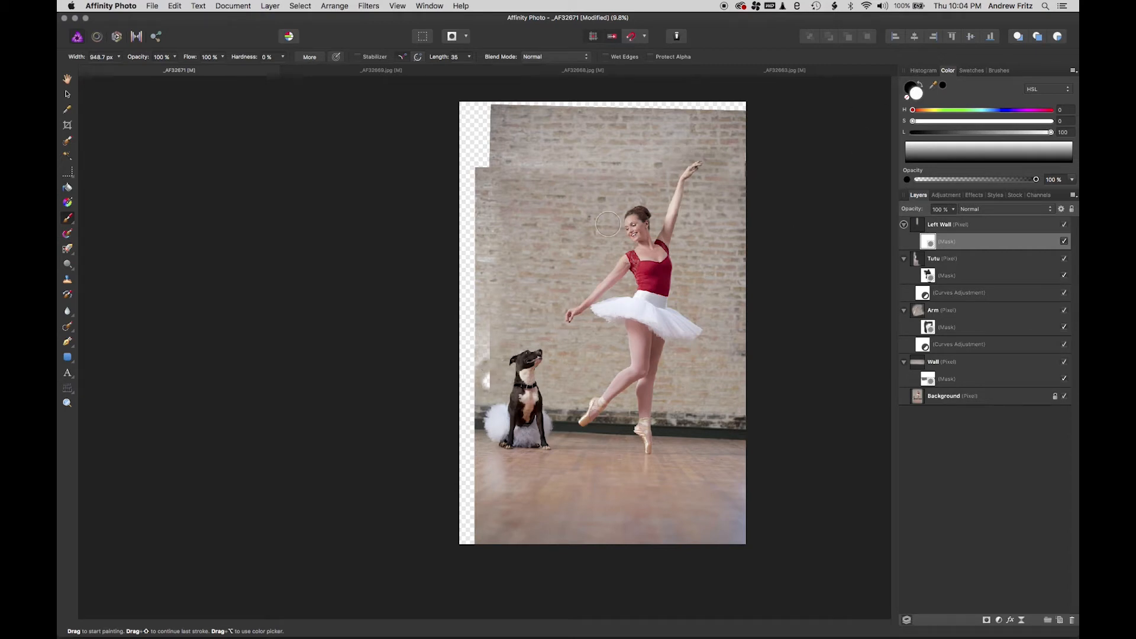
pyautogui.click(492, 380)
pyautogui.moveTo(464, 350)
pyautogui.mouseDown()
pyautogui.moveTo(481, 354)
pyautogui.moveTo(485, 337)
pyautogui.mouseUp()
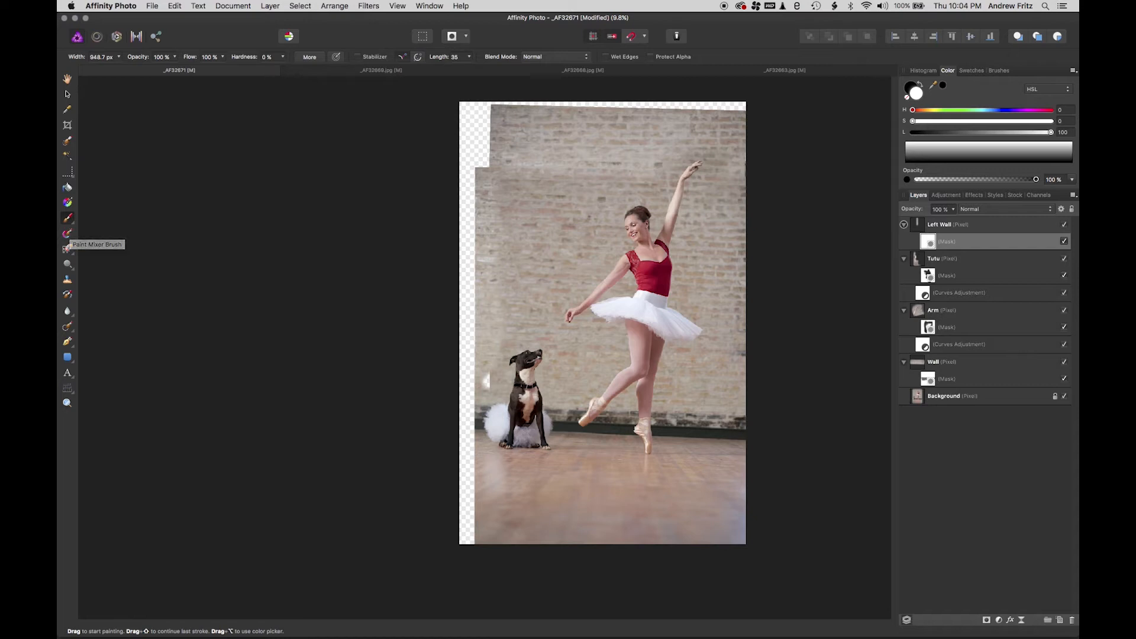
# - Shift the Left Wall layer down to cover the bright patch of wall beside the dog, then deselect it
pyautogui.click(67, 94)
pyautogui.click(498, 299)
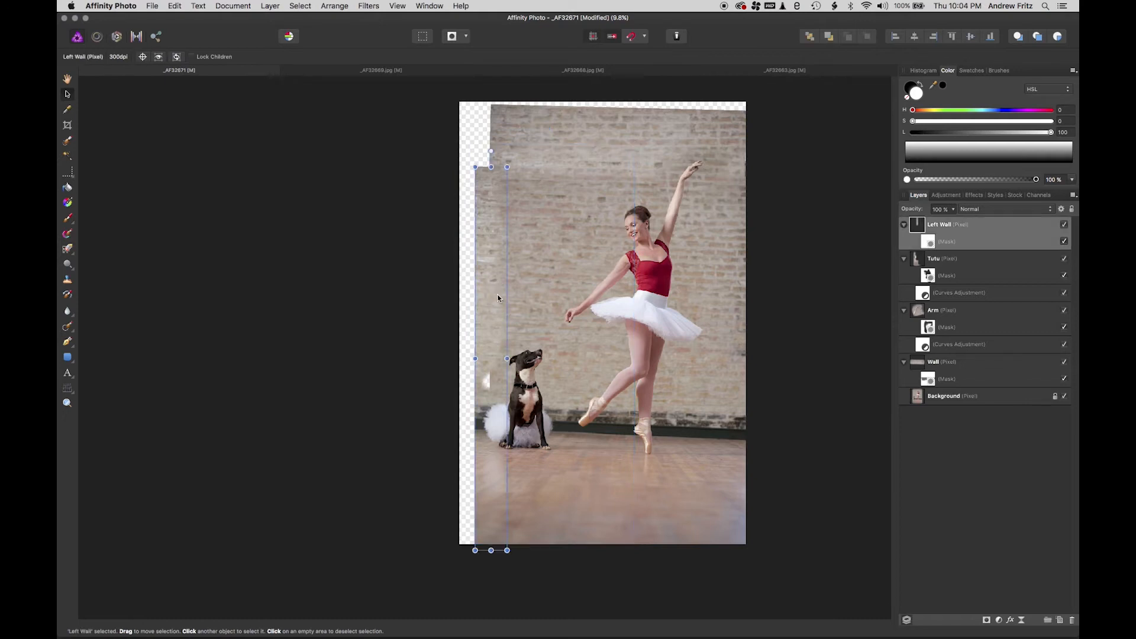
pyautogui.press('Down')
pyautogui.moveTo(485, 314); pyautogui.dragTo(484, 339)
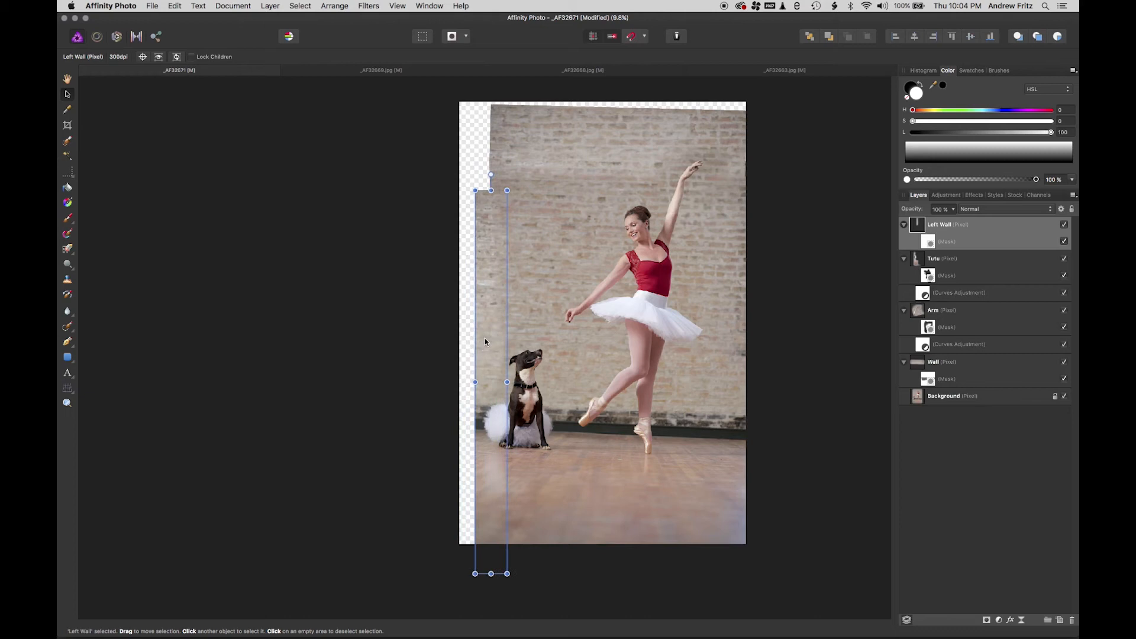
pyautogui.click(381, 350)
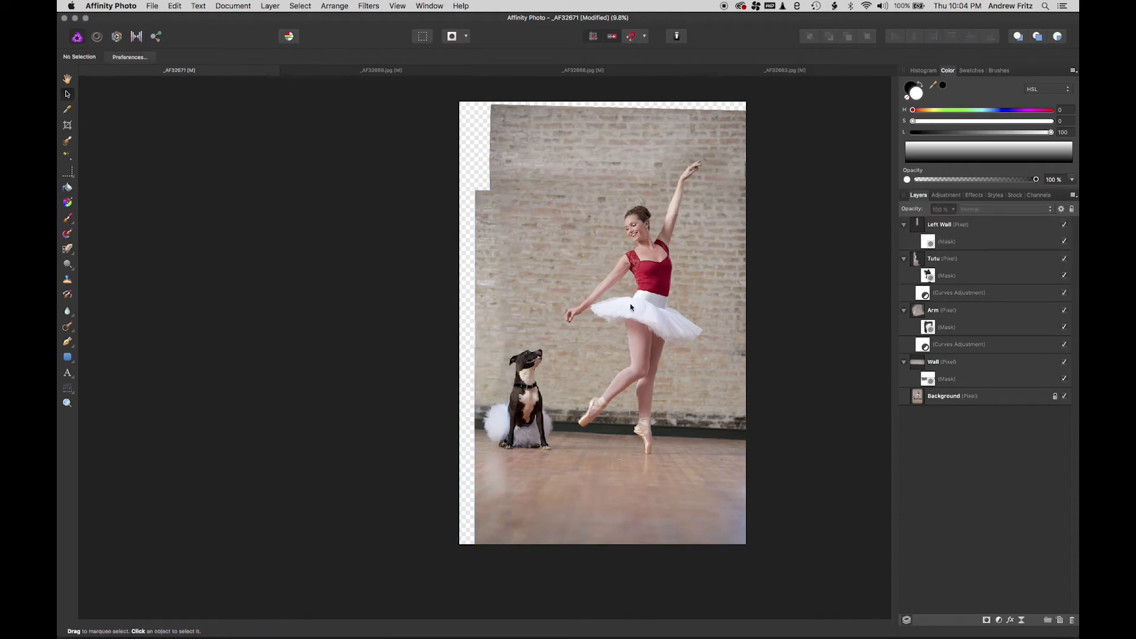
# - Duplicate the Left Wall layer and move the copy up to fill the empty upper-left corner of the wall
pyautogui.click(935, 227)
pyautogui.press('super+j')
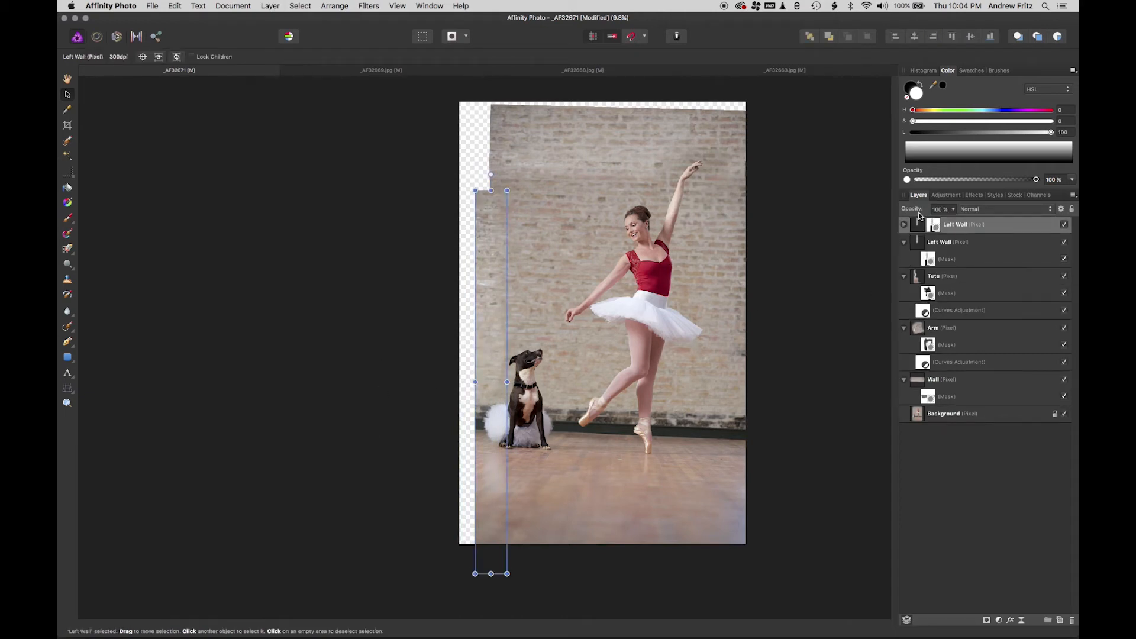
pyautogui.moveTo(470, 273); pyautogui.dragTo(480, 188)
pyautogui.click(394, 188)
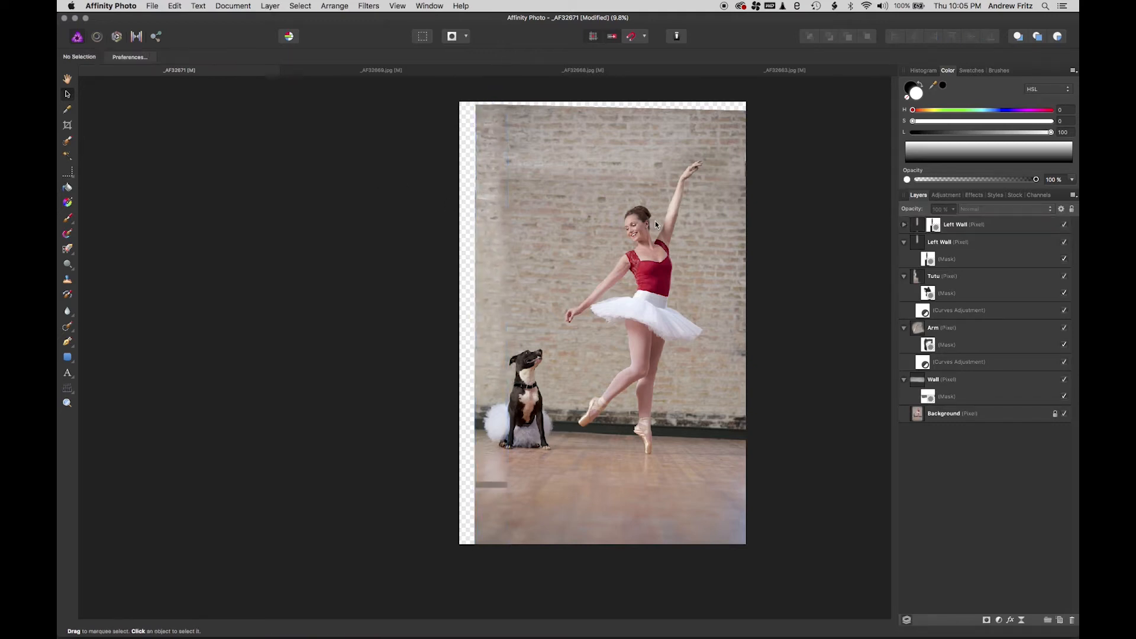
# - Group the two Left Wall layers and name the group Left Wall
pyautogui.click(917, 224)
pyautogui.keyDown('shift'); pyautogui.click(917, 242); pyautogui.keyUp('shift')
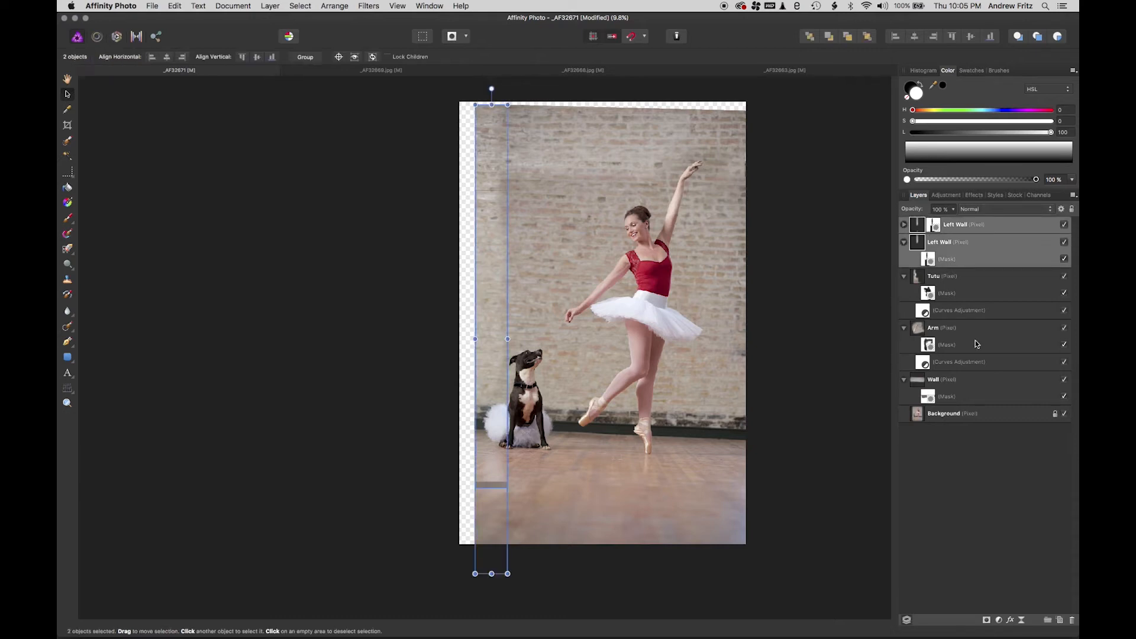
pyautogui.click(1048, 622)
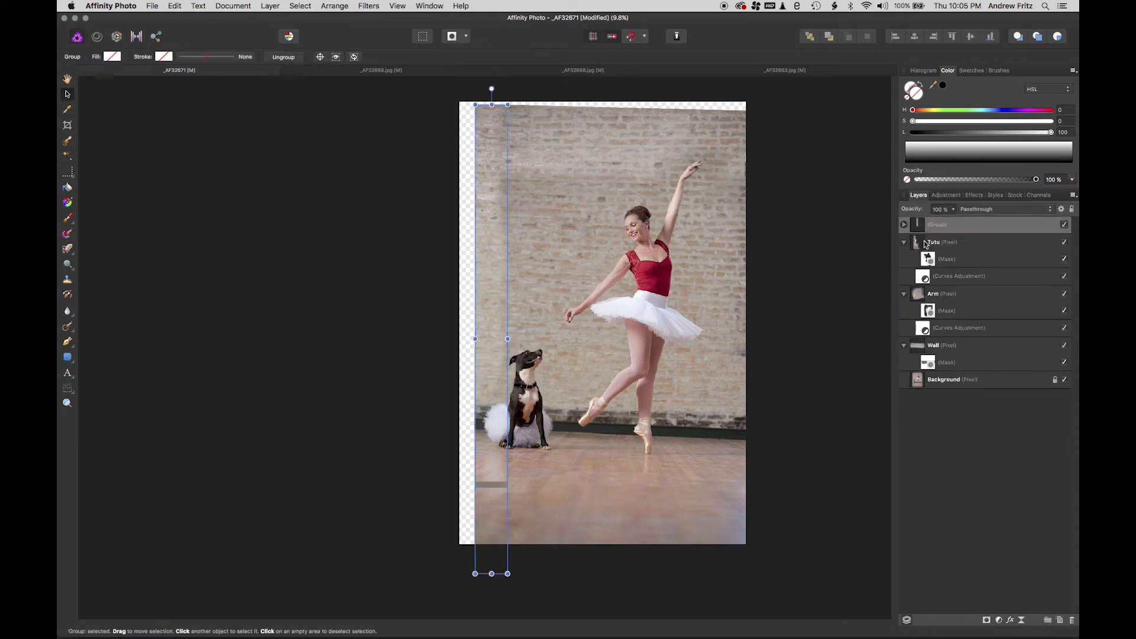
pyautogui.doubleClick(946, 225)
pyautogui.write('Left')
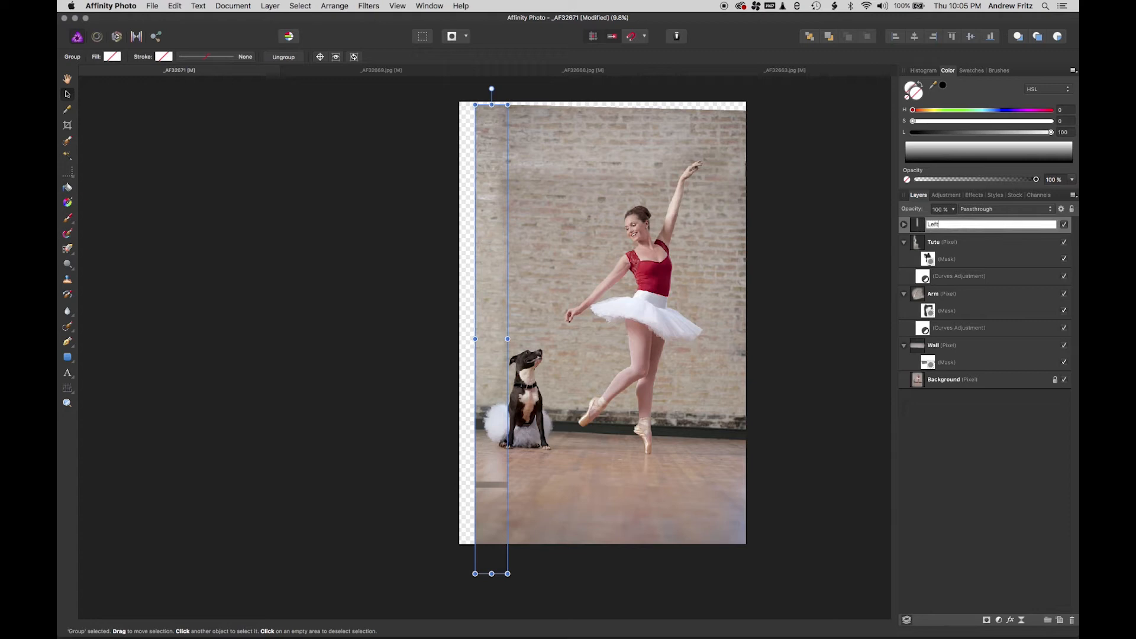
pyautogui.write(' Wall')
pyautogui.press('Return')
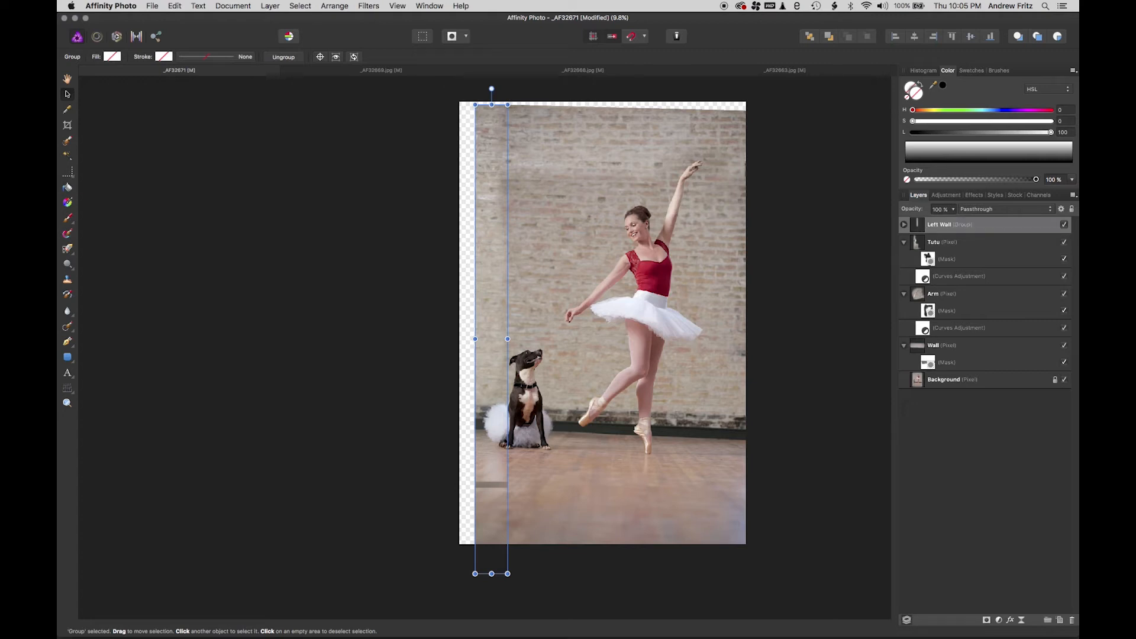
# - Add a Curves adjustment inside the Left Wall group and darken the strips by lowering the midtones and shadows of the Master curve
pyautogui.click(904, 224)
pyautogui.click(999, 619)
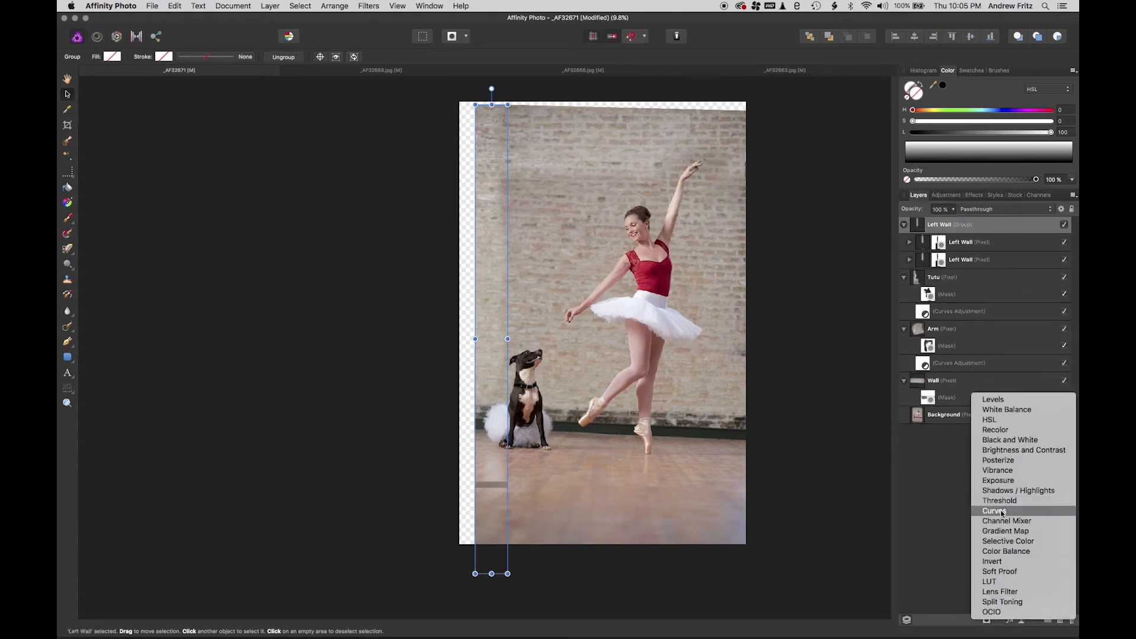
pyautogui.click(1002, 513)
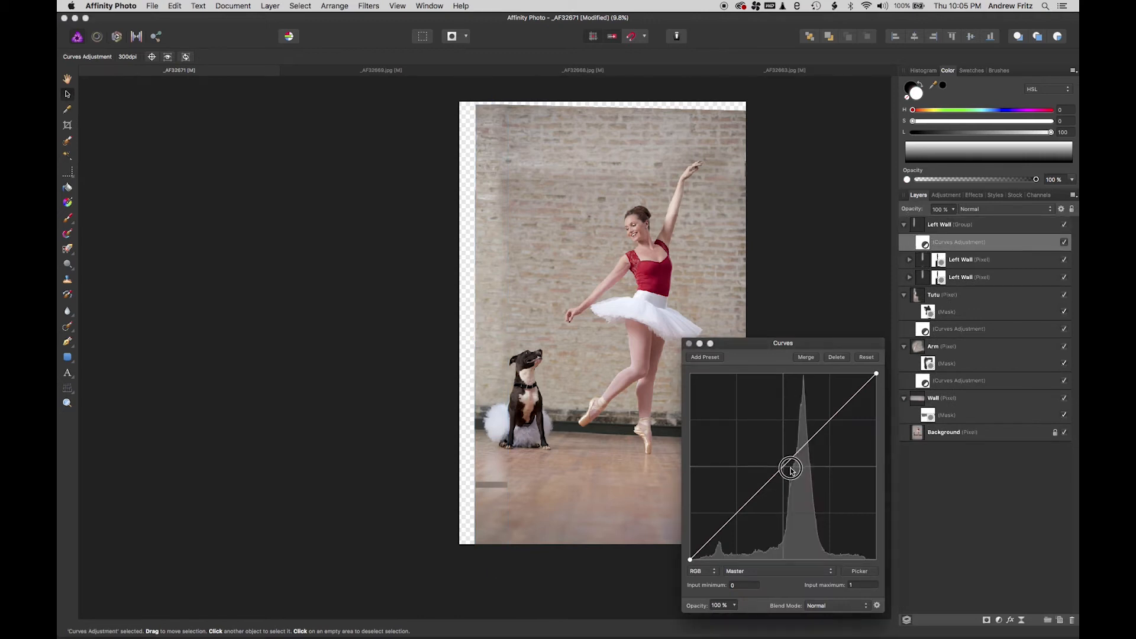
pyautogui.moveTo(789, 460); pyautogui.dragTo(792, 473)
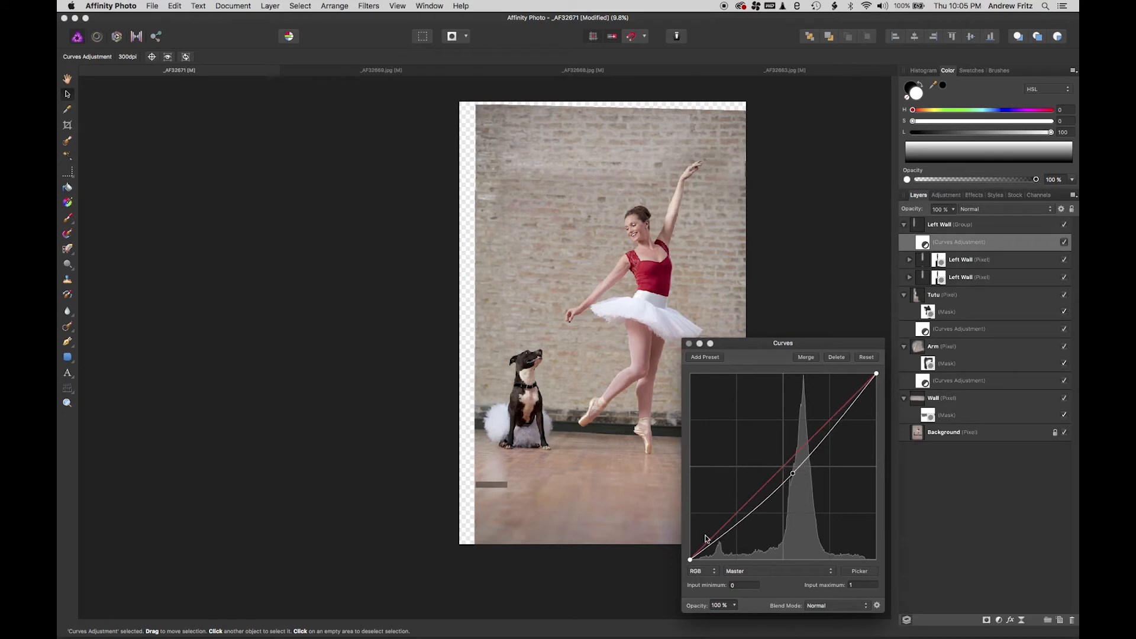
pyautogui.moveTo(708, 557); pyautogui.dragTo(717, 545)
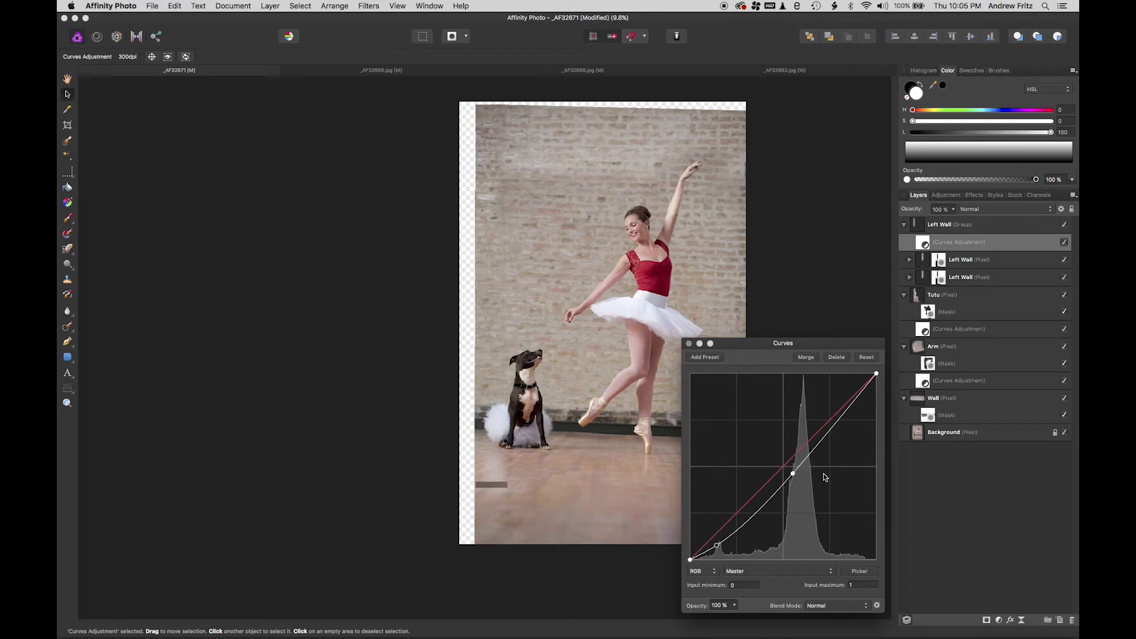
# - Shape the highlight end of the Left Wall group's Master curve, close the adjustment, and compare the group with and without the correction
pyautogui.moveTo(827, 434); pyautogui.dragTo(834, 428)
pyautogui.click(689, 343)
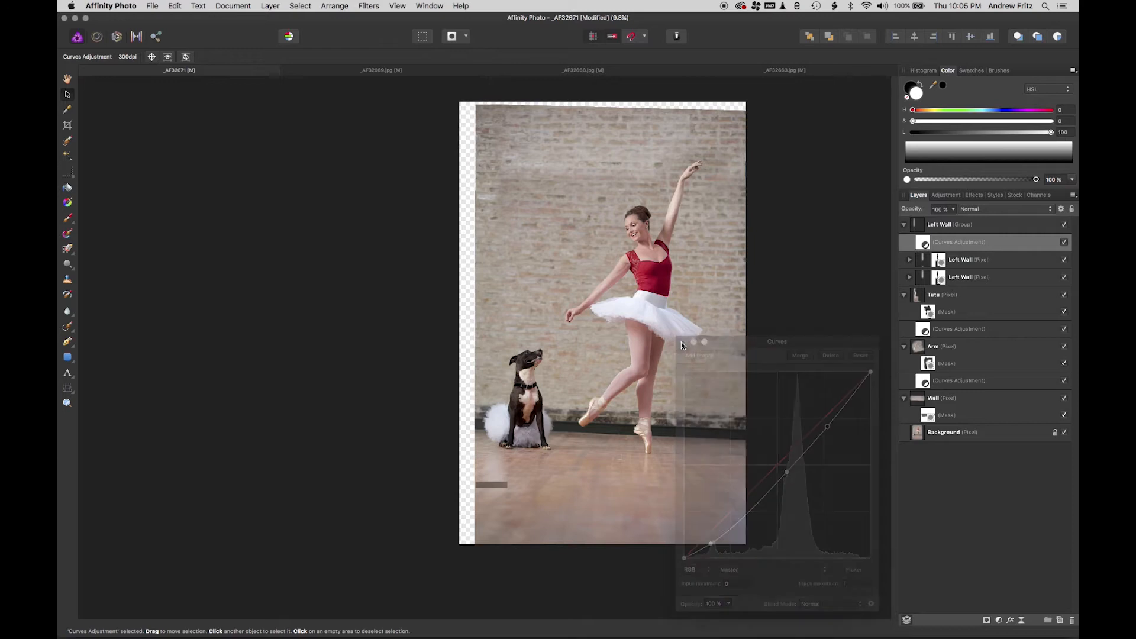
pyautogui.click(1064, 225)
pyautogui.click(1064, 225)
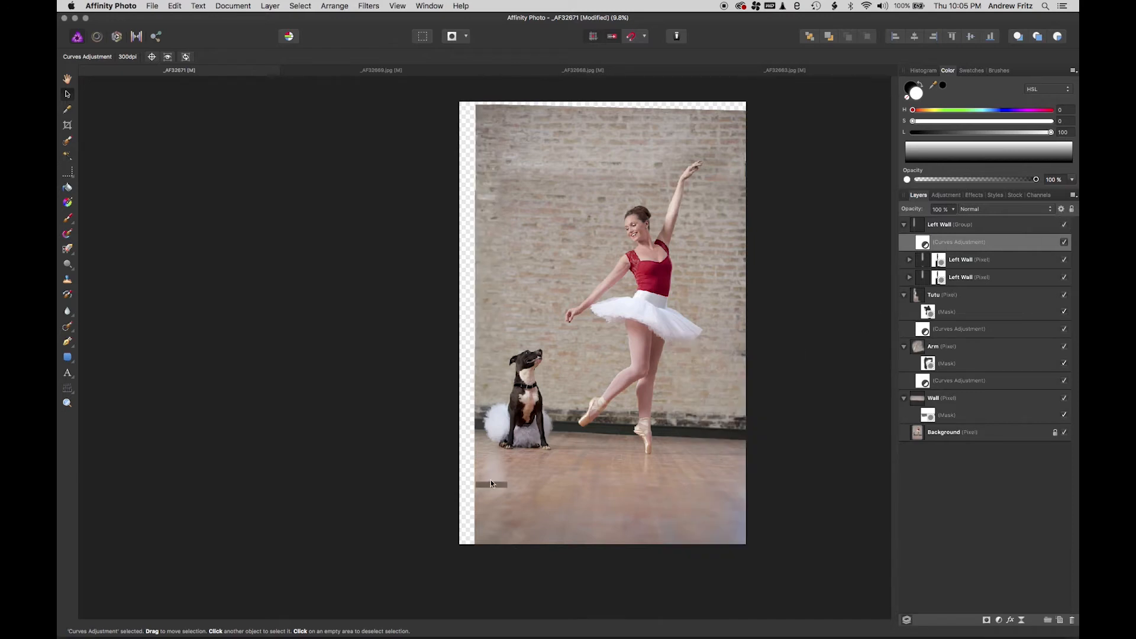
pyautogui.click(1064, 242)
pyautogui.click(1064, 242)
# - Paint black on the upper Left Wall layer's mask to hide the dark patch on the floor below the dog
pyautogui.click(927, 264)
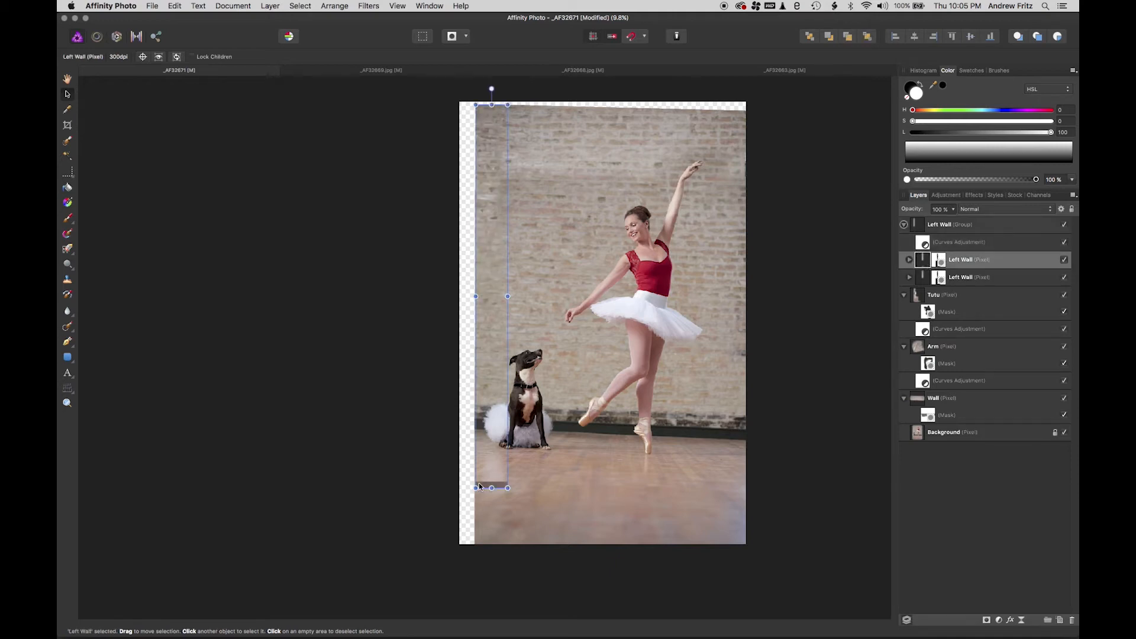
pyautogui.click(938, 261)
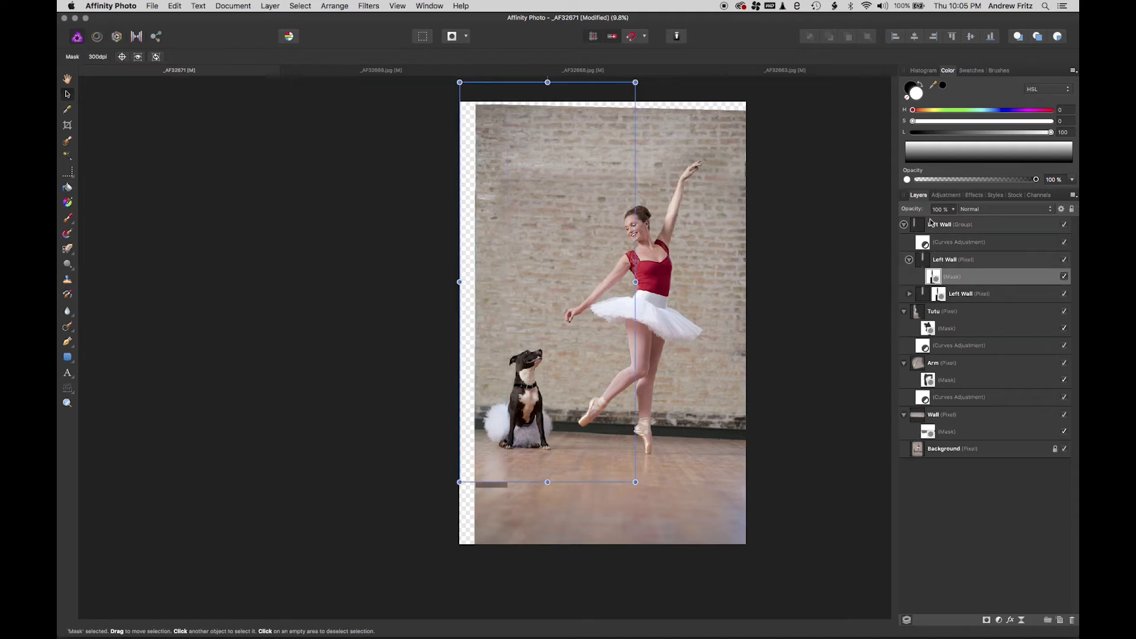
pyautogui.click(923, 83)
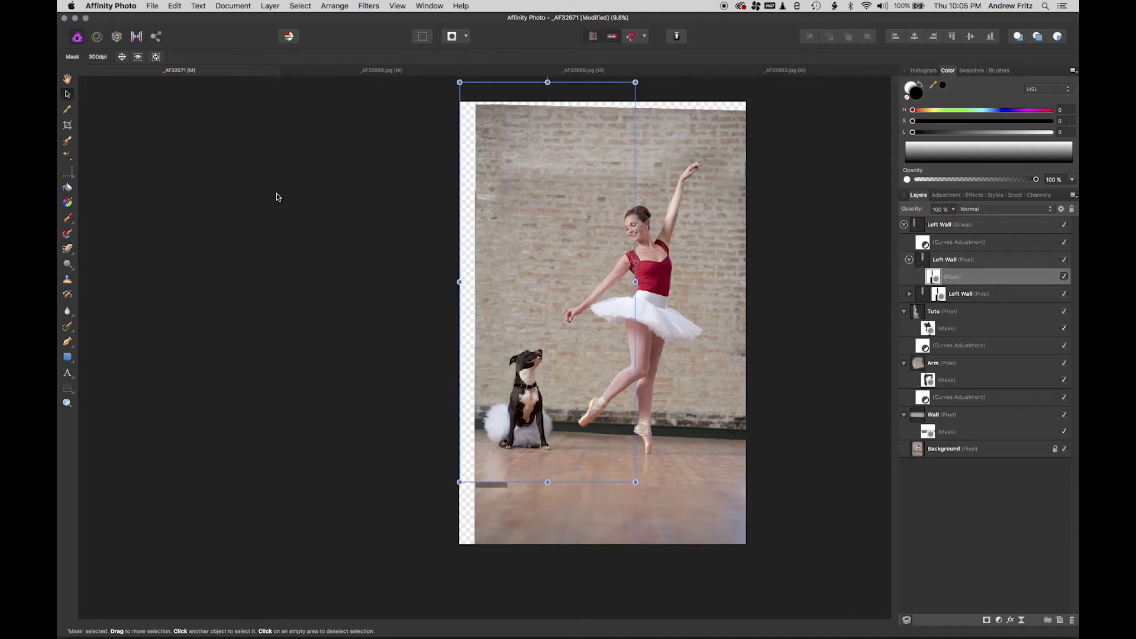
pyautogui.click(67, 218)
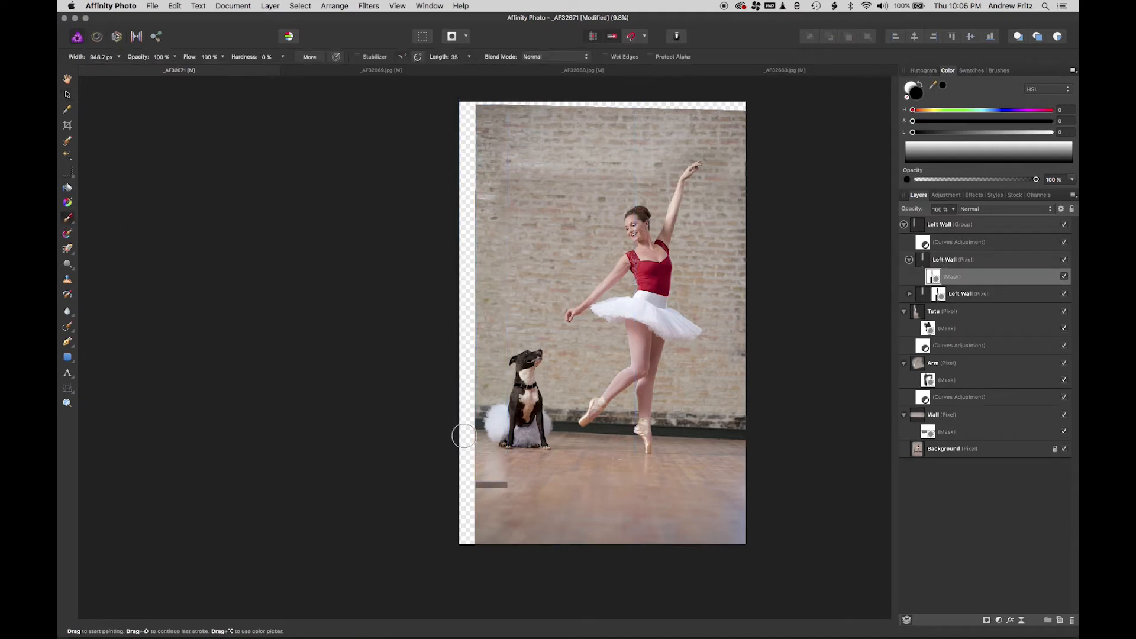
pyautogui.moveTo(647, 636)
# - Collapse the Left Wall, Tutu and Arm layers in the layer stack and save the document
pyautogui.click(904, 224)
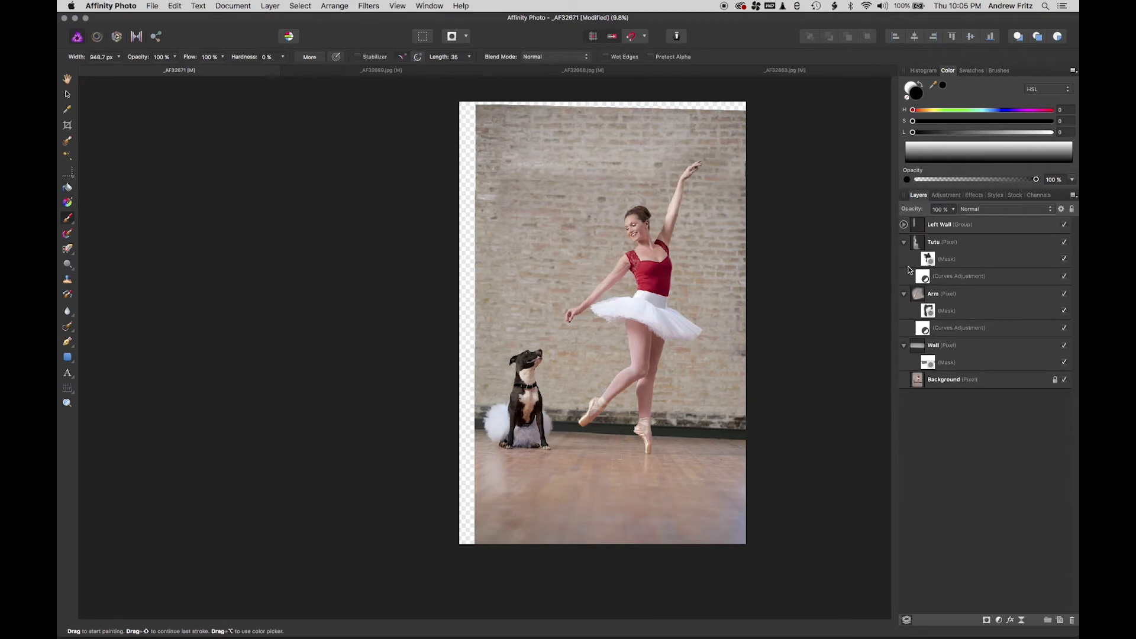
pyautogui.click(905, 243)
pyautogui.click(906, 261)
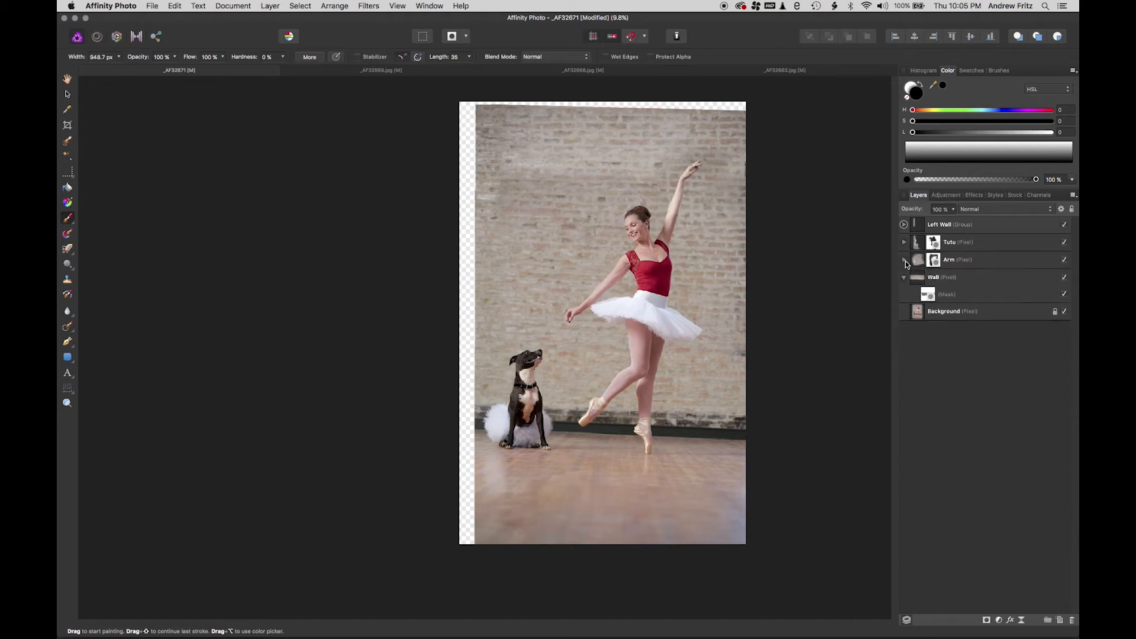
pyautogui.press('super+s')
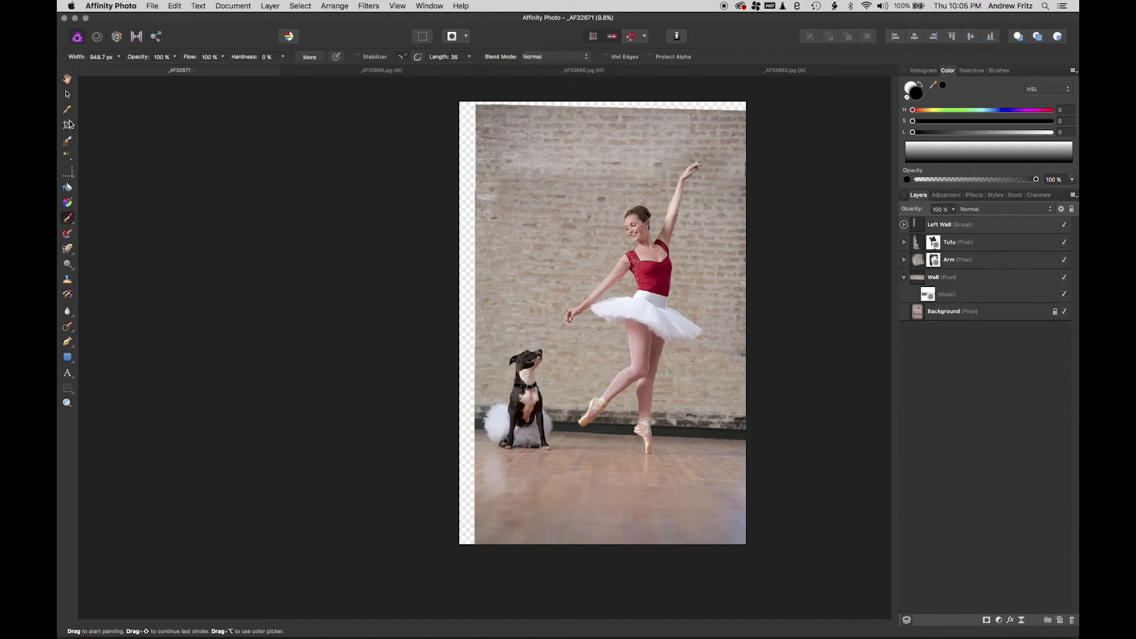
# - Group all layers from Left Wall down to Background into a single group
pyautogui.click(68, 95)
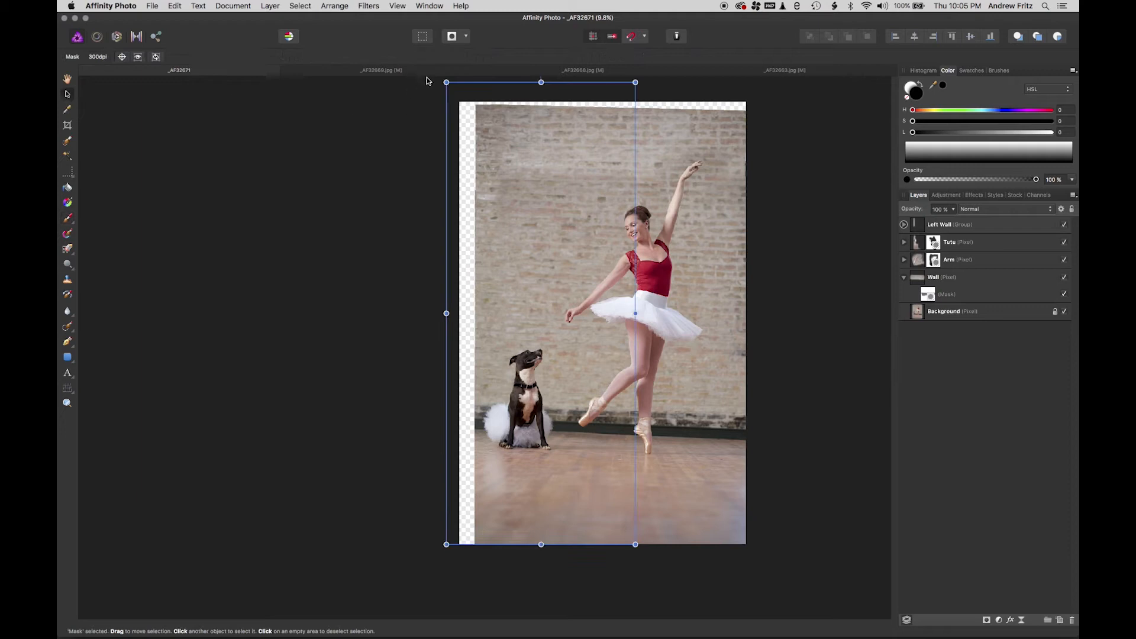
pyautogui.scroll(-3, 498, 116)
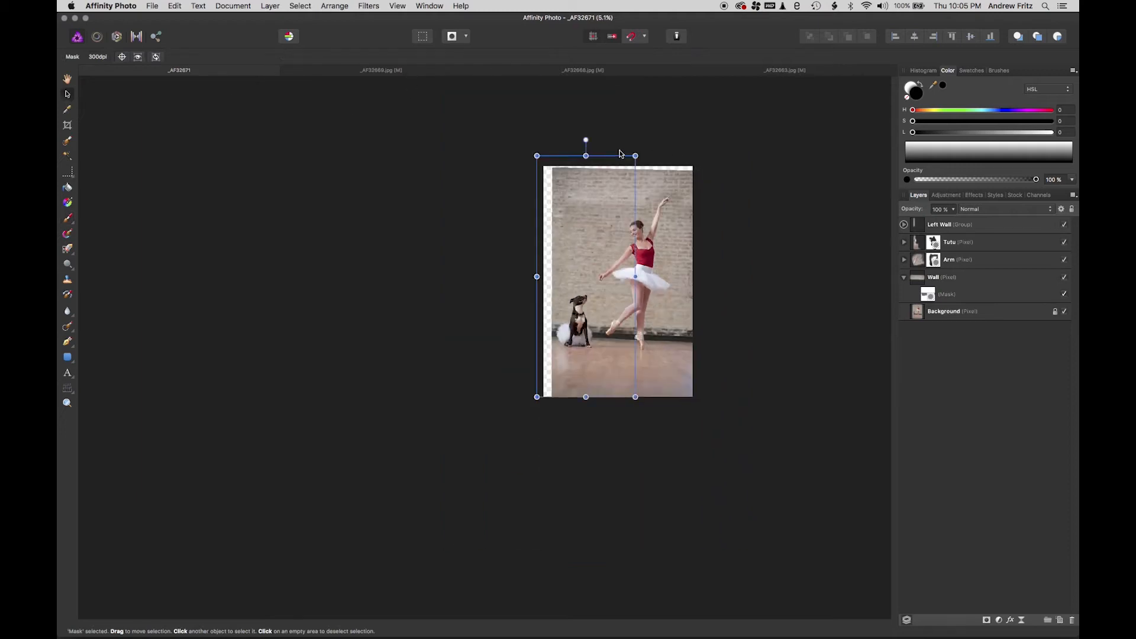
pyautogui.click(924, 229)
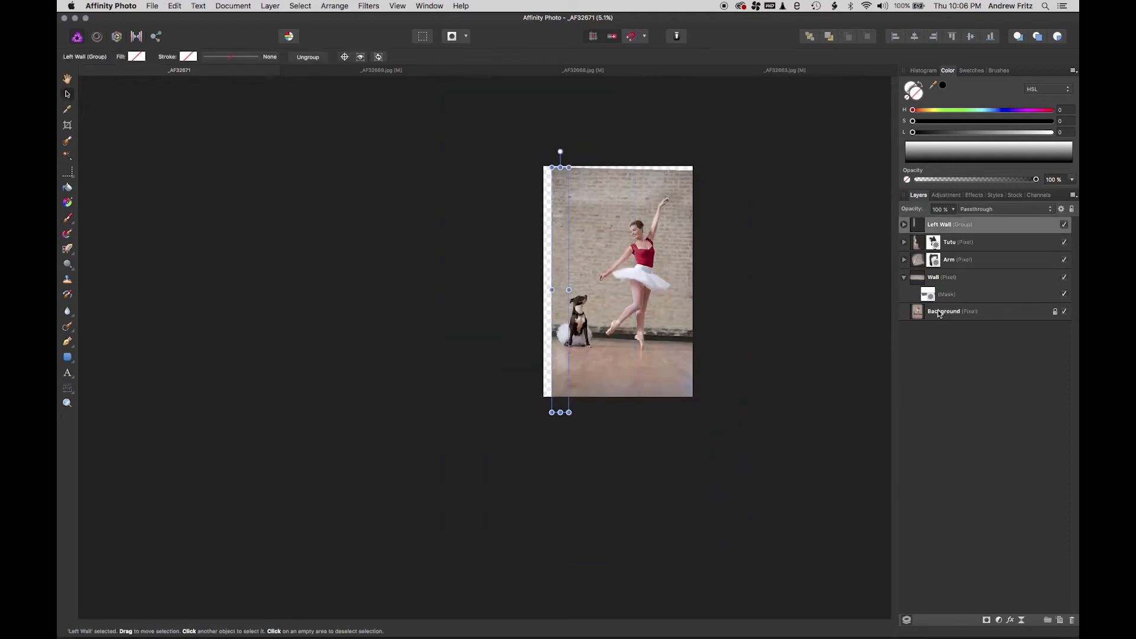
pyautogui.keyDown('shift'); pyautogui.click(941, 312); pyautogui.keyUp('shift')
pyautogui.click(1047, 621)
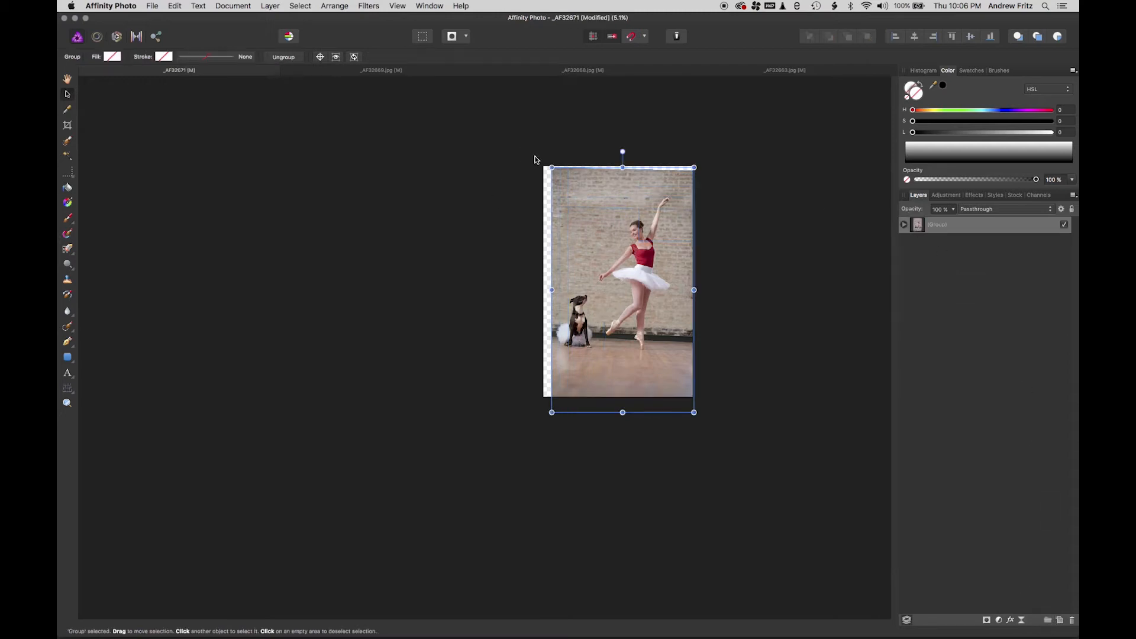
# - Rotate the whole group counterclockwise about 3° and turn it back slightly to level the baseboard
pyautogui.moveTo(541, 161); pyautogui.dragTo(537, 166)
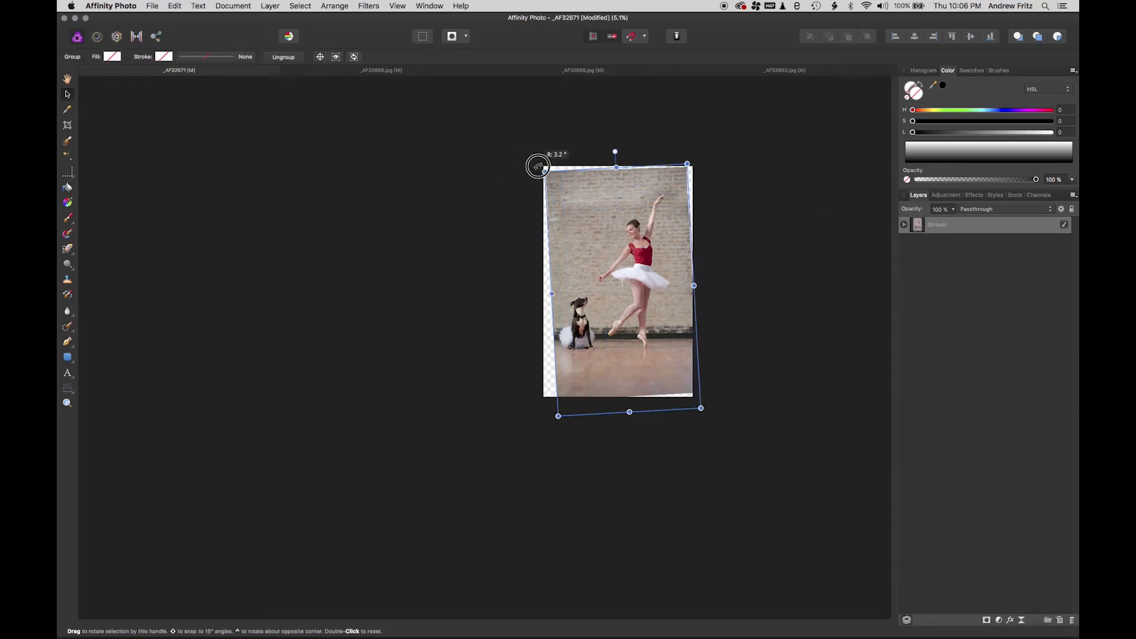
pyautogui.scroll(5, 643, 355)
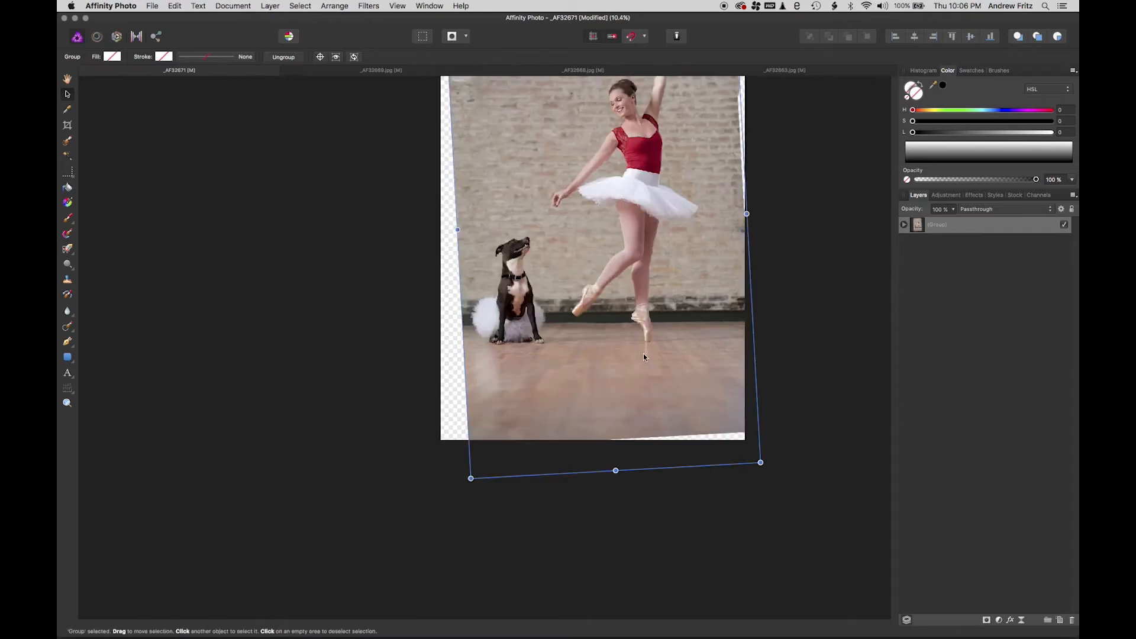
pyautogui.moveTo(763, 462); pyautogui.dragTo(762, 473)
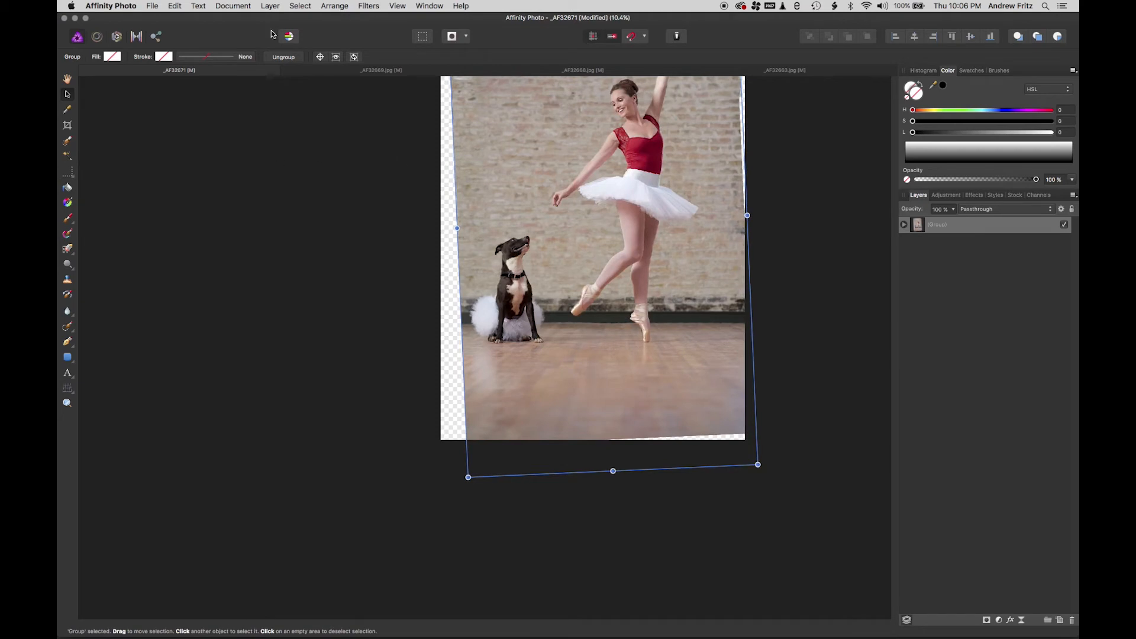
# - Add a horizontal guide at 6000 px, deselect the group, and check the baseboard against it with the whole image in view
pyautogui.click(398, 6)
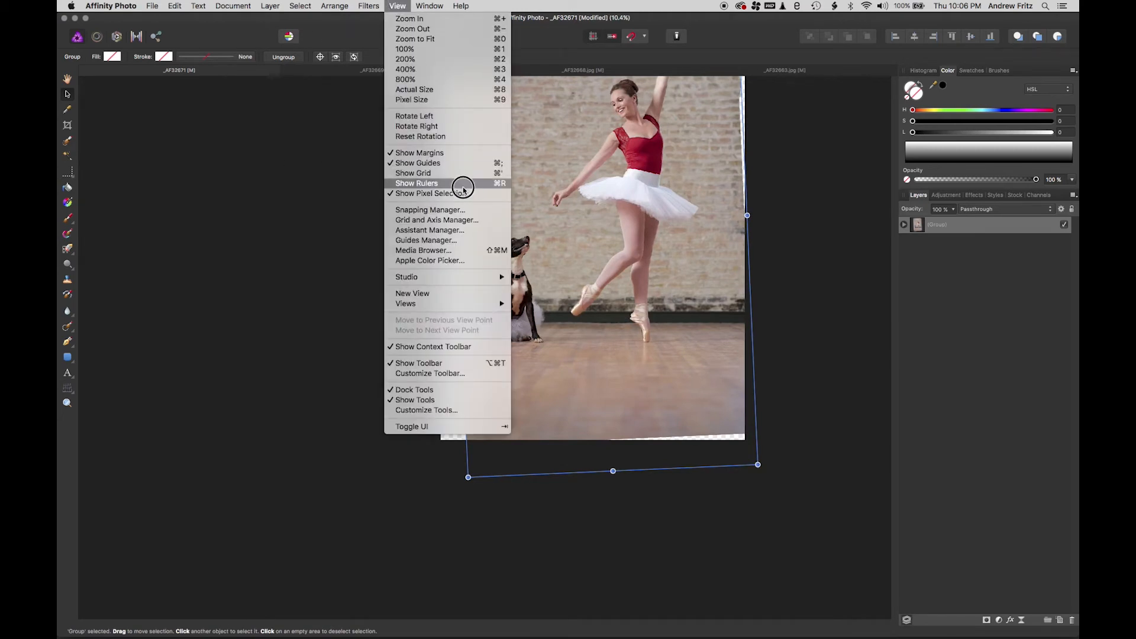
pyautogui.click(464, 241)
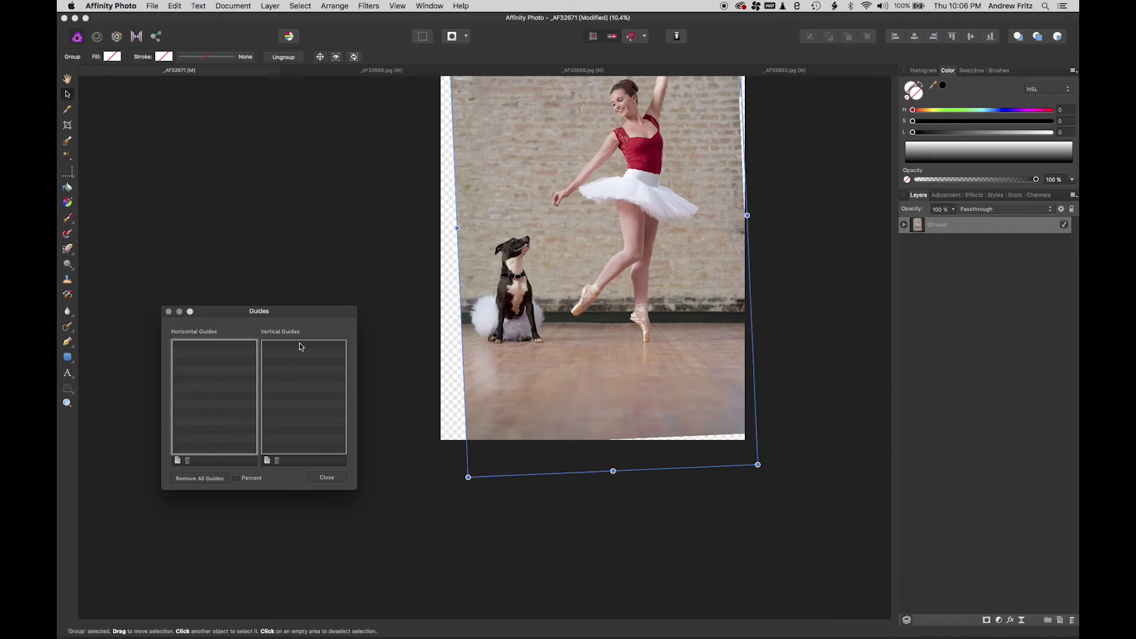
pyautogui.click(178, 461)
pyautogui.doubleClick(183, 346)
pyautogui.write('6000')
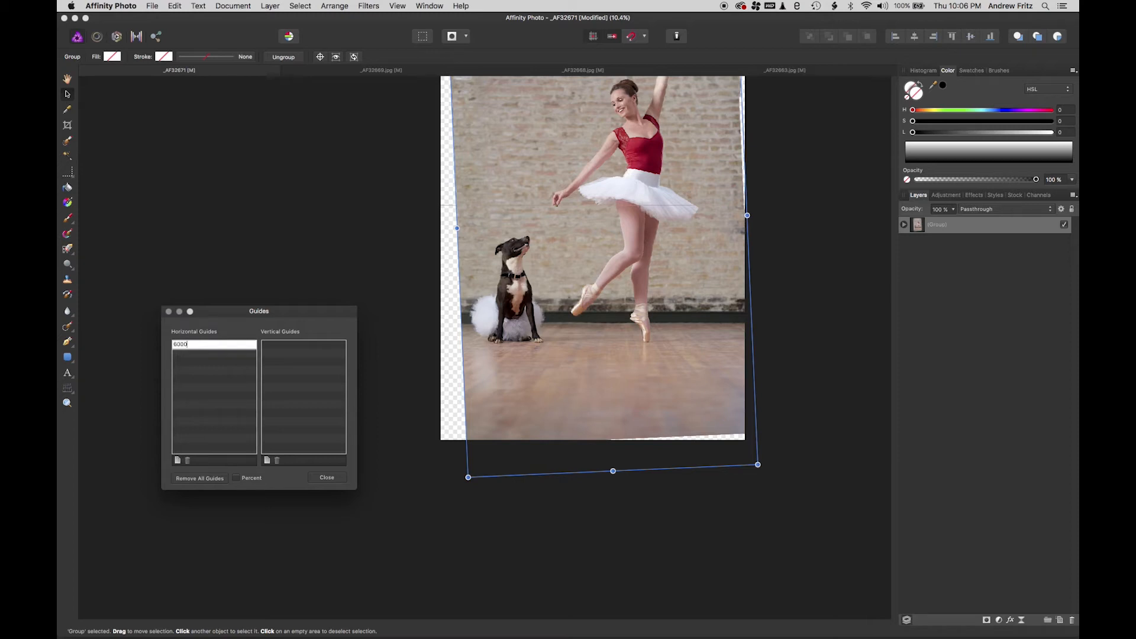
pyautogui.press('Return')
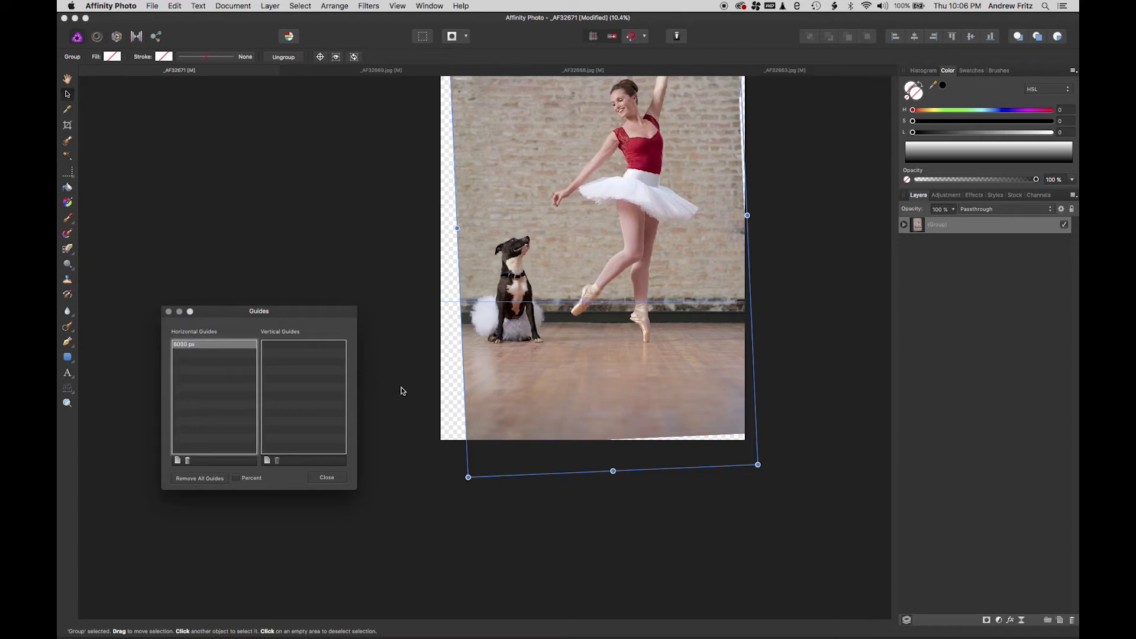
pyautogui.click(326, 477)
pyautogui.click(595, 534)
pyautogui.scroll(-5, 691, 484)
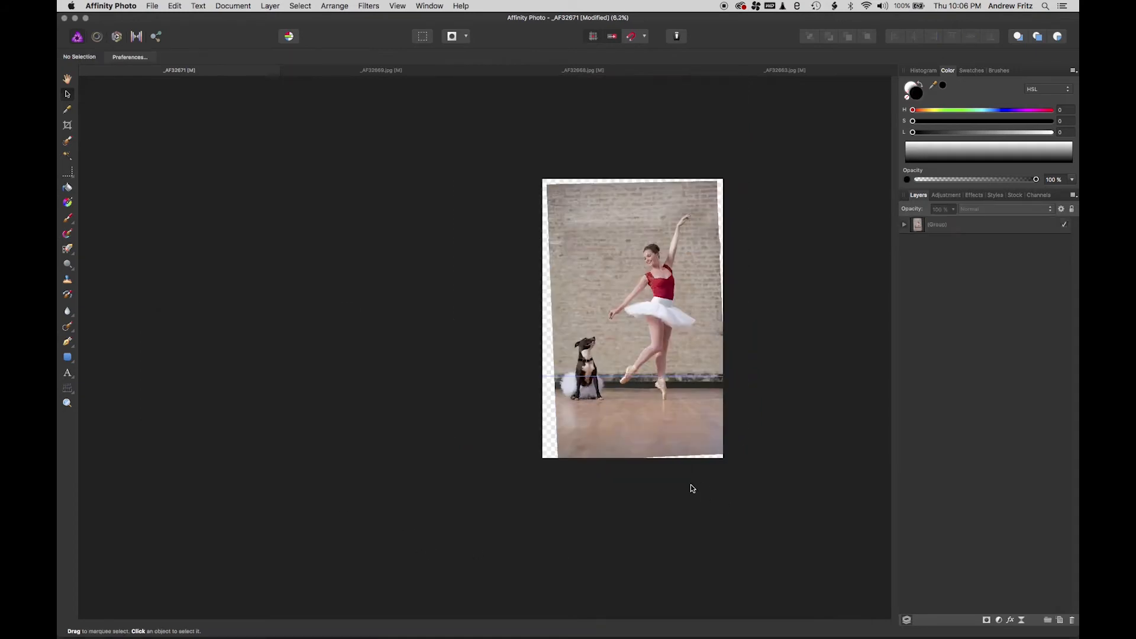
pyautogui.press('super+0')
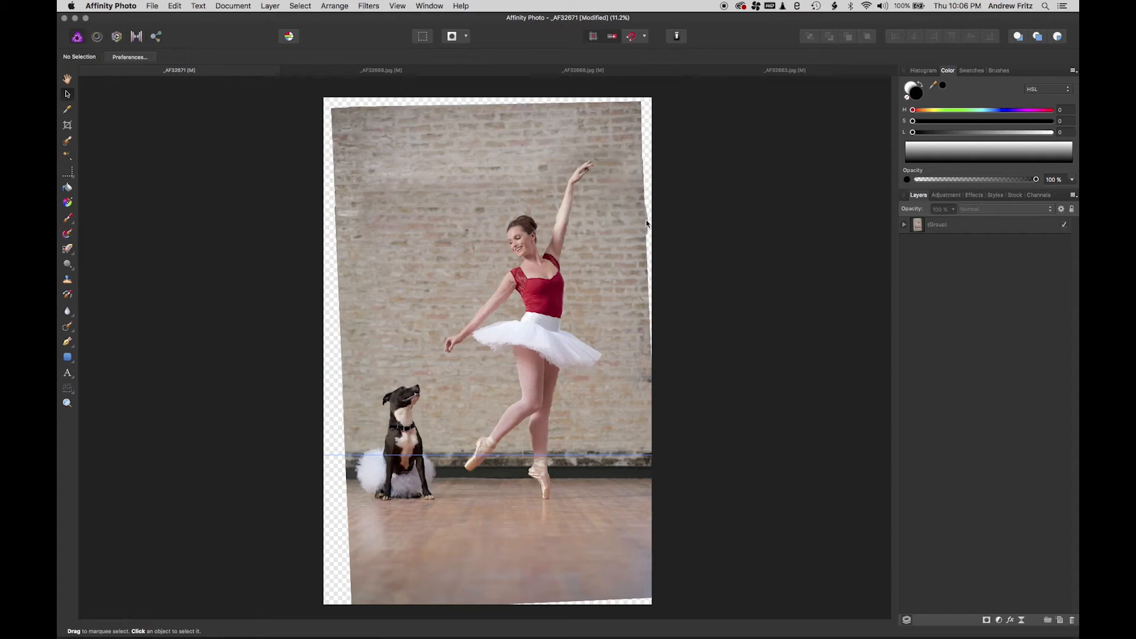
pyautogui.click(67, 125)
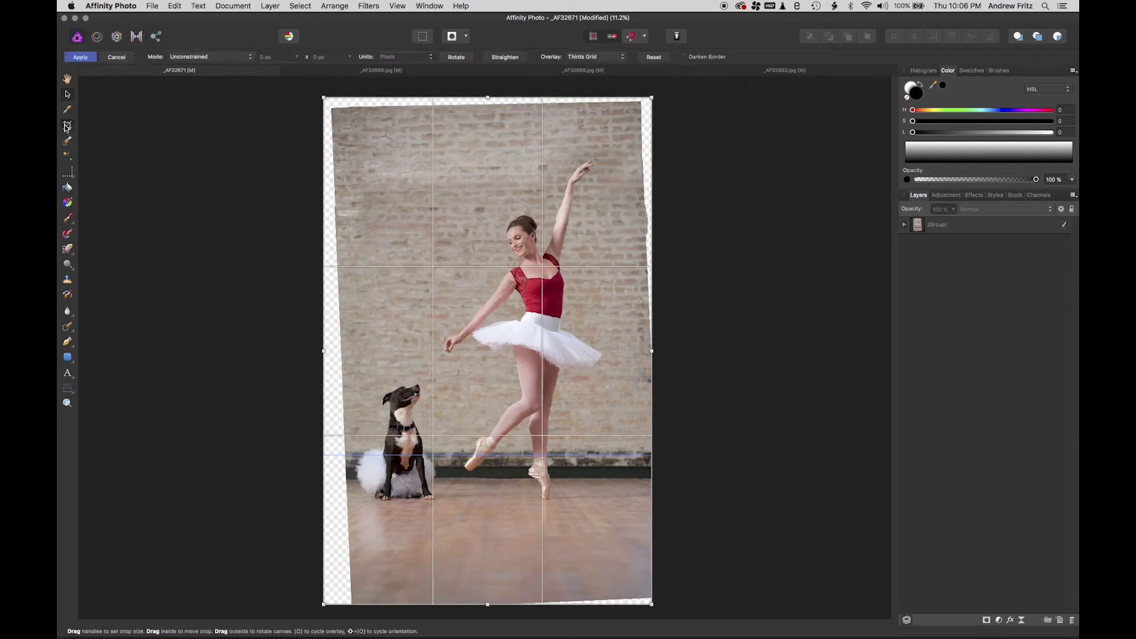
pyautogui.click(229, 57)
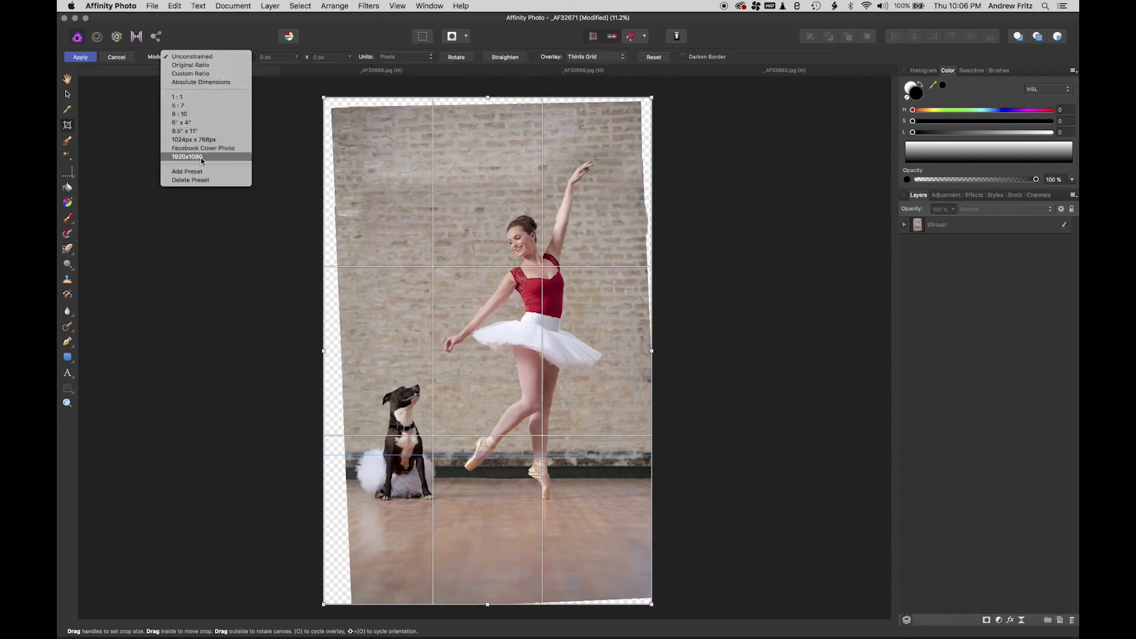
pyautogui.click(211, 123)
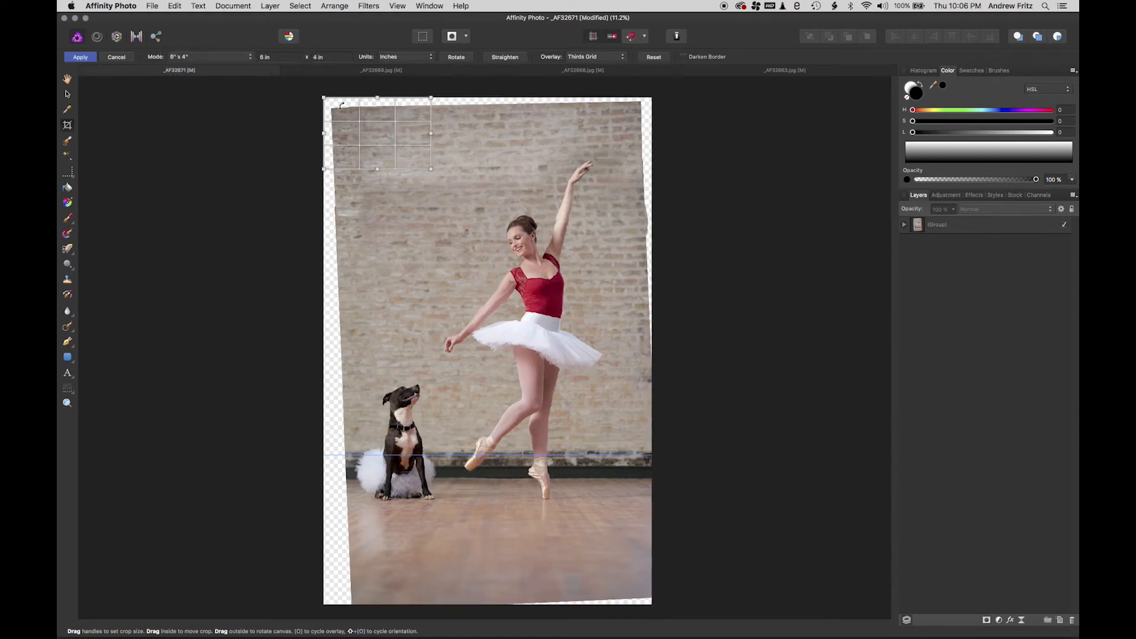
pyautogui.moveTo(390, 155); pyautogui.dragTo(567, 497)
pyautogui.click(208, 58)
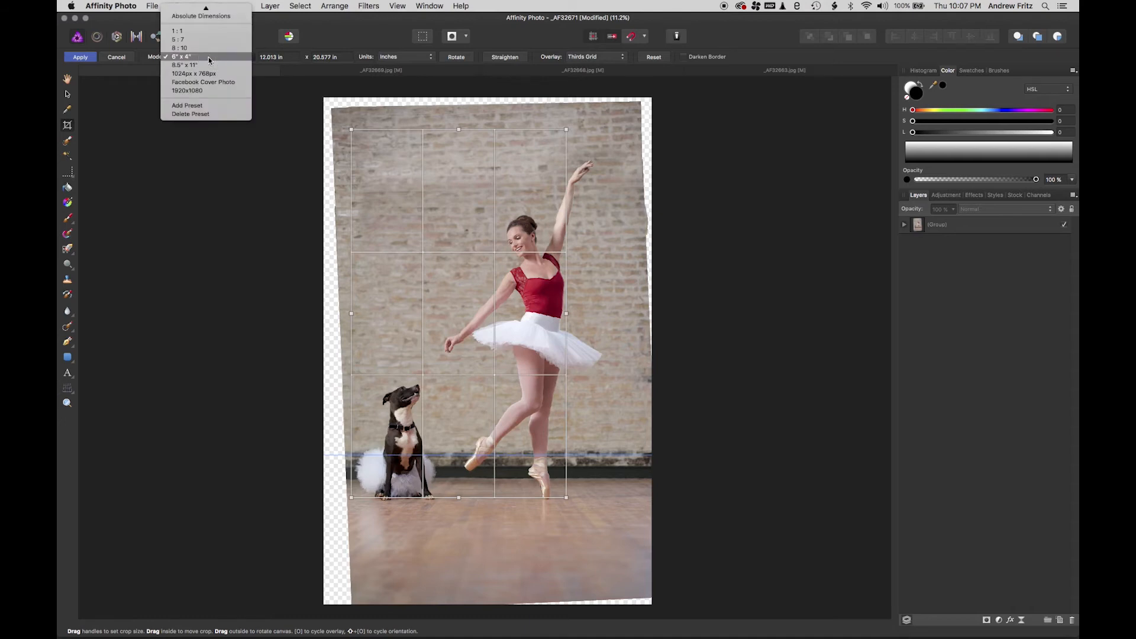
pyautogui.click(212, 27)
# - Try a portrait custom-ratio crop of 2 x 3 framing the ballerina and dog, and cancel it
pyautogui.click(208, 59)
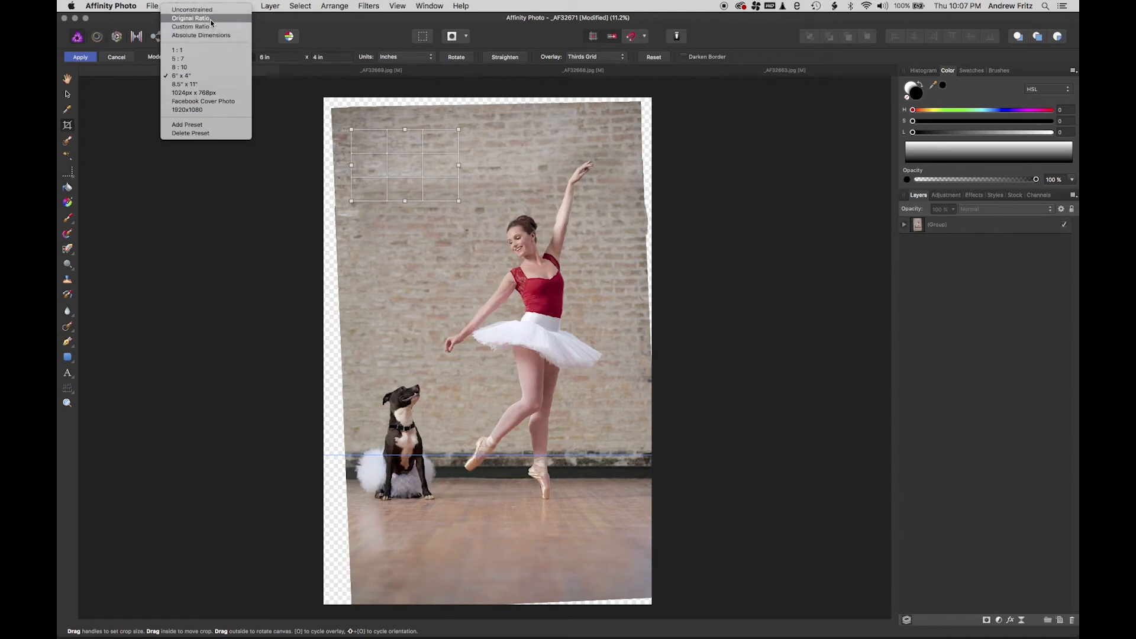
pyautogui.click(211, 27)
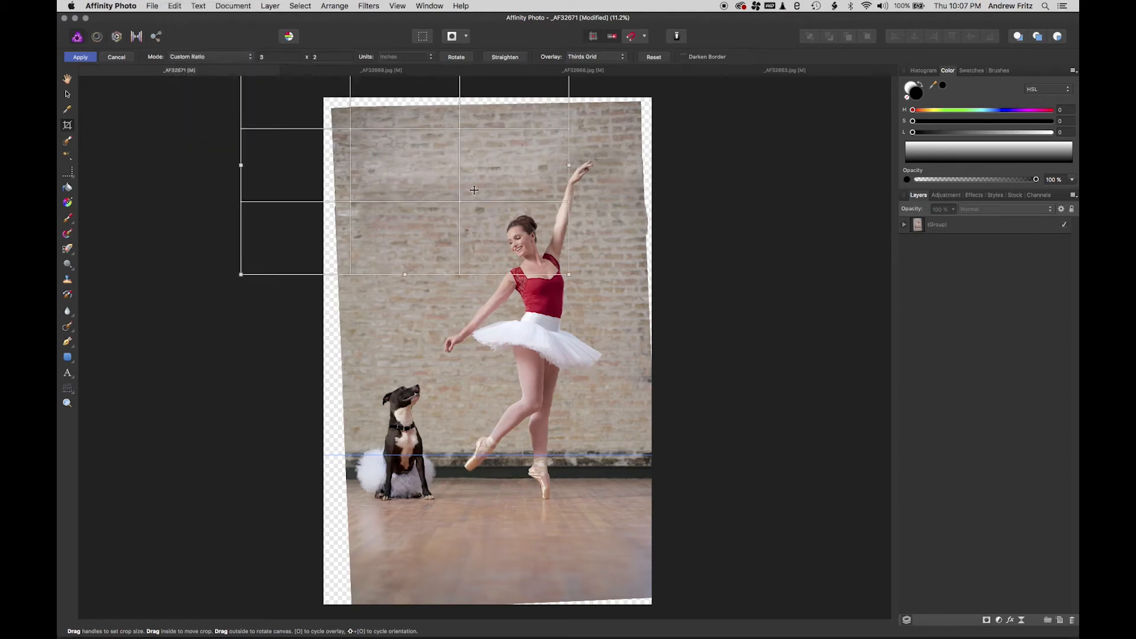
pyautogui.moveTo(474, 190); pyautogui.dragTo(490, 285)
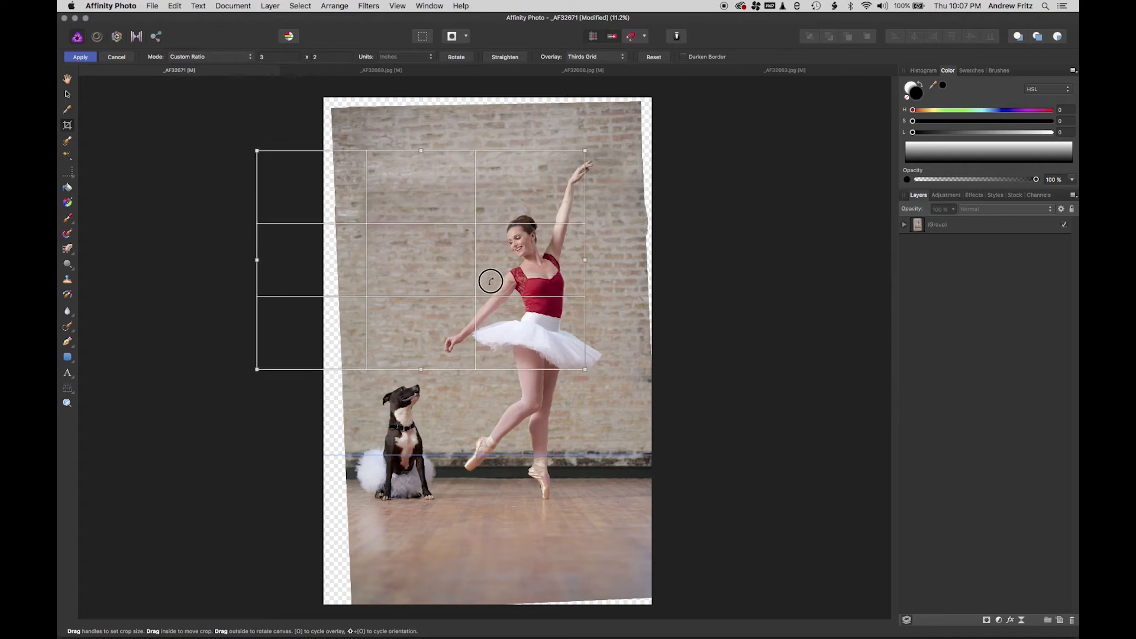
pyautogui.click(456, 57)
pyautogui.moveTo(441, 198); pyautogui.dragTo(480, 286)
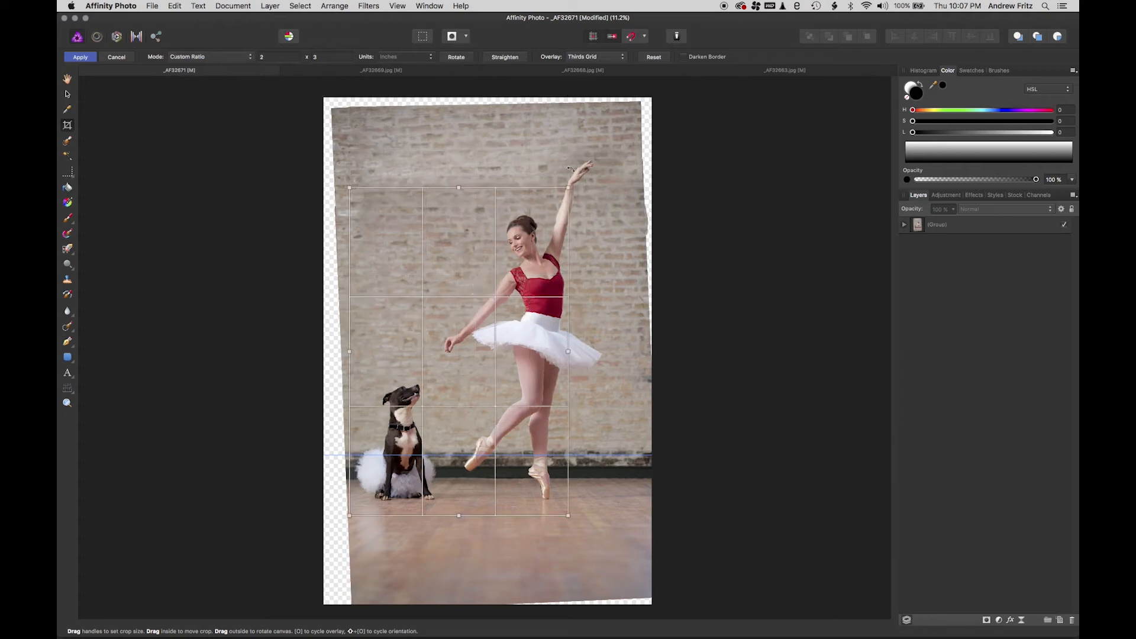
pyautogui.moveTo(569, 188); pyautogui.dragTo(613, 161)
pyautogui.moveTo(542, 233); pyautogui.dragTo(539, 238)
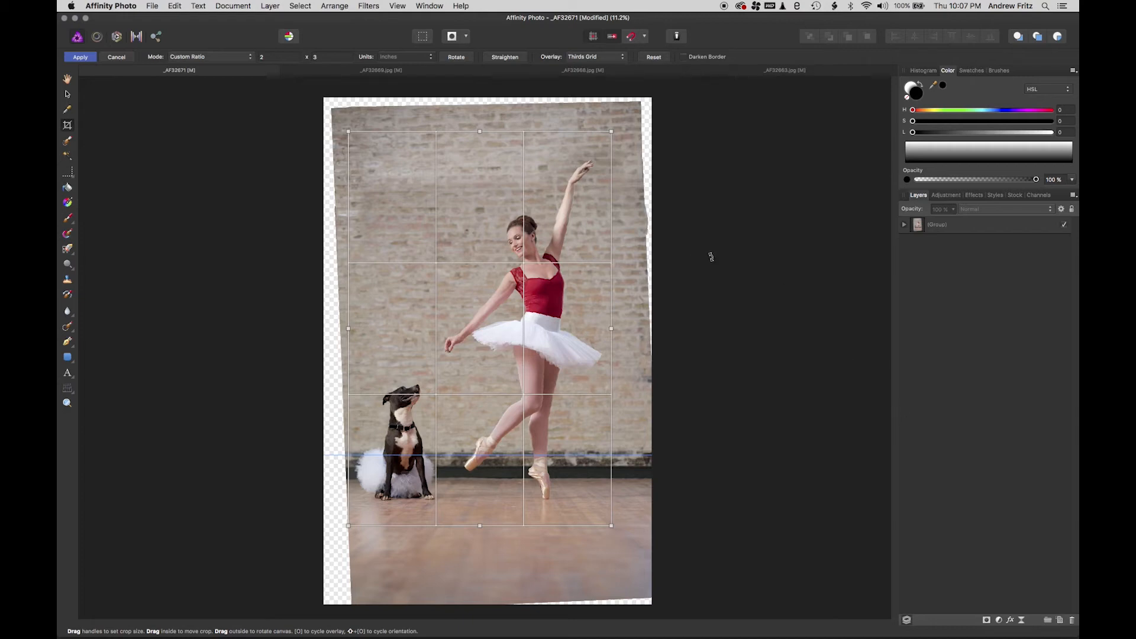
pyautogui.click(116, 57)
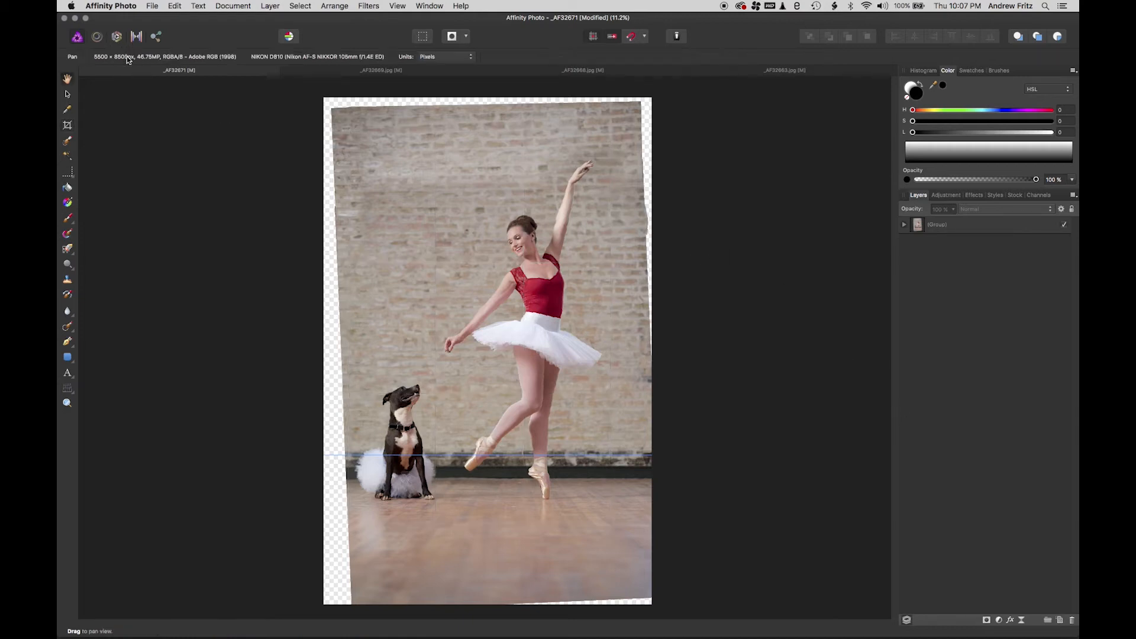
# - Switch to Capture One, select _AF32664.NEF, and process it with the AffinityEdit recipe so it opens in Affinity Photo
pyautogui.moveTo(337, 637)
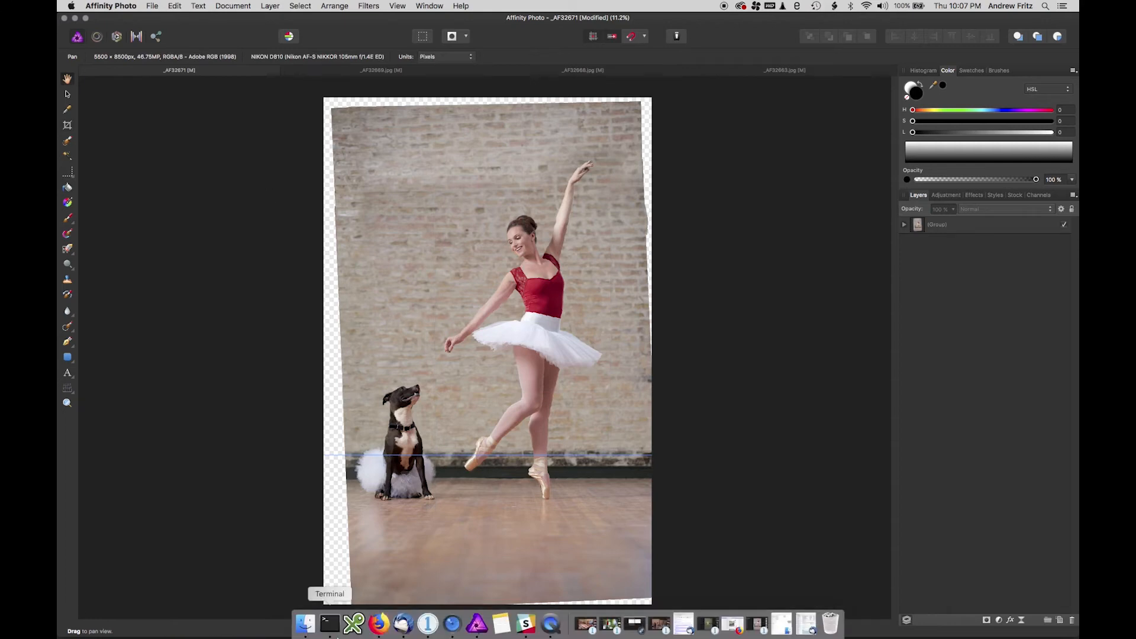
pyautogui.click(712, 620)
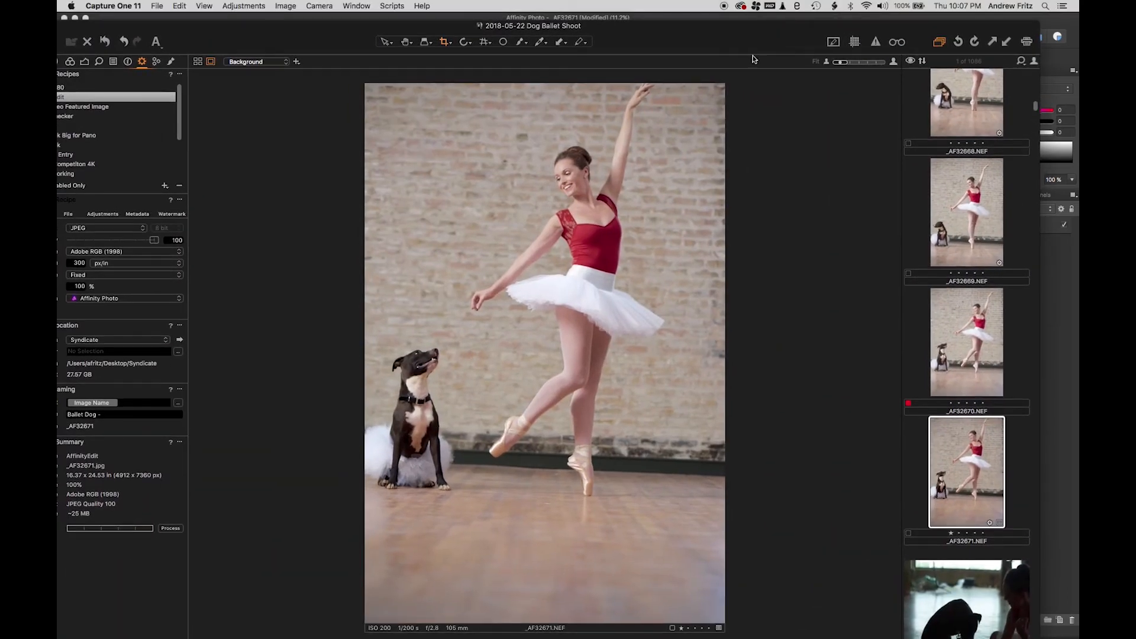
pyautogui.scroll(-5, 1026, 193)
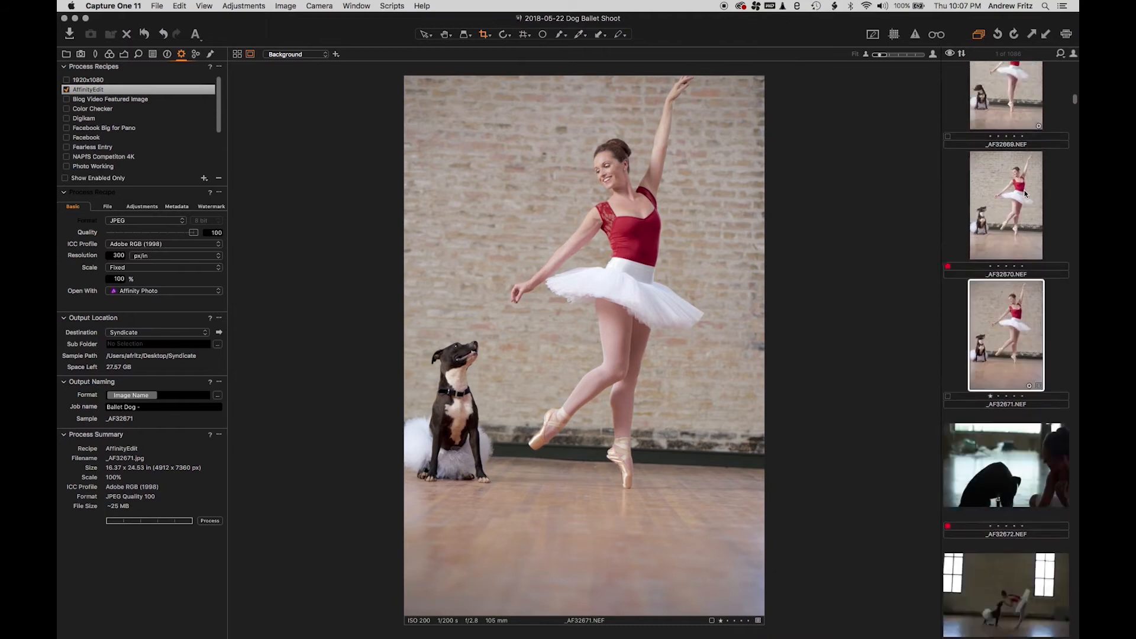
pyautogui.scroll(10, 1026, 193)
pyautogui.scroll(5, 1026, 192)
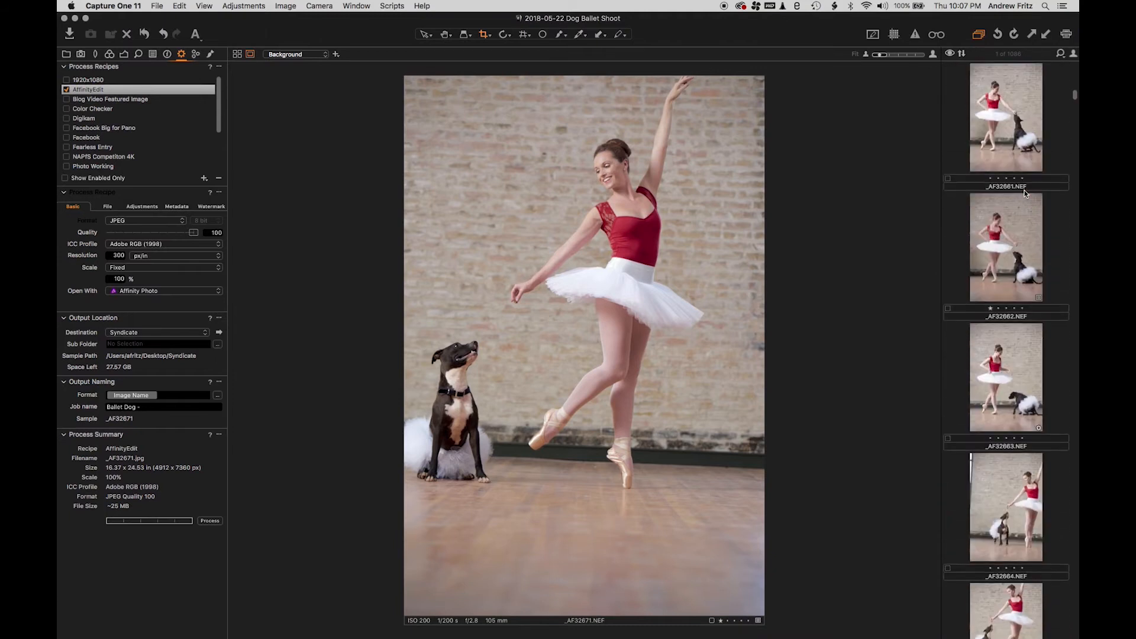
pyautogui.click(1011, 505)
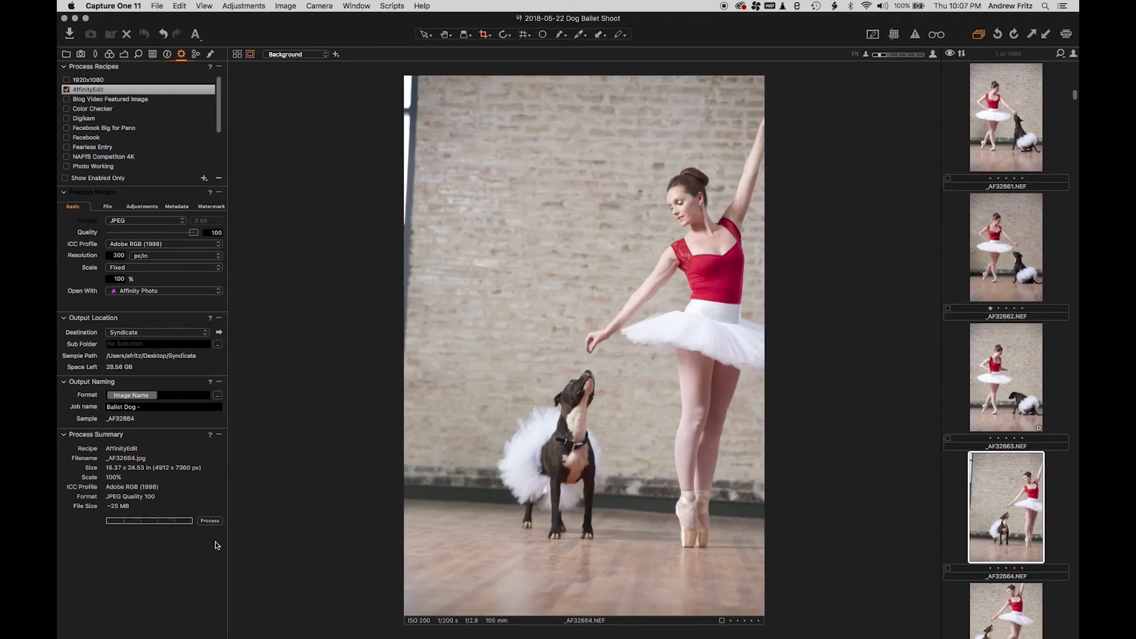
pyautogui.click(212, 522)
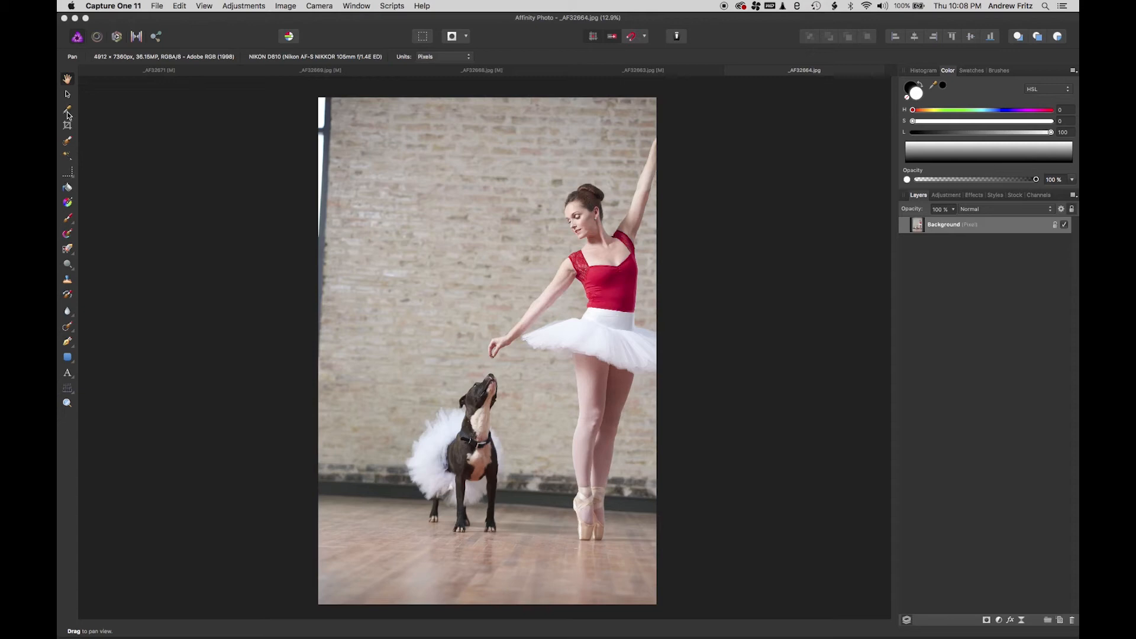
# - Copy a full-height rectangular strip from the left edge of _AF32664.jpg, stopping short of the dog, and paste it into _AF32671
pyautogui.click(67, 171)
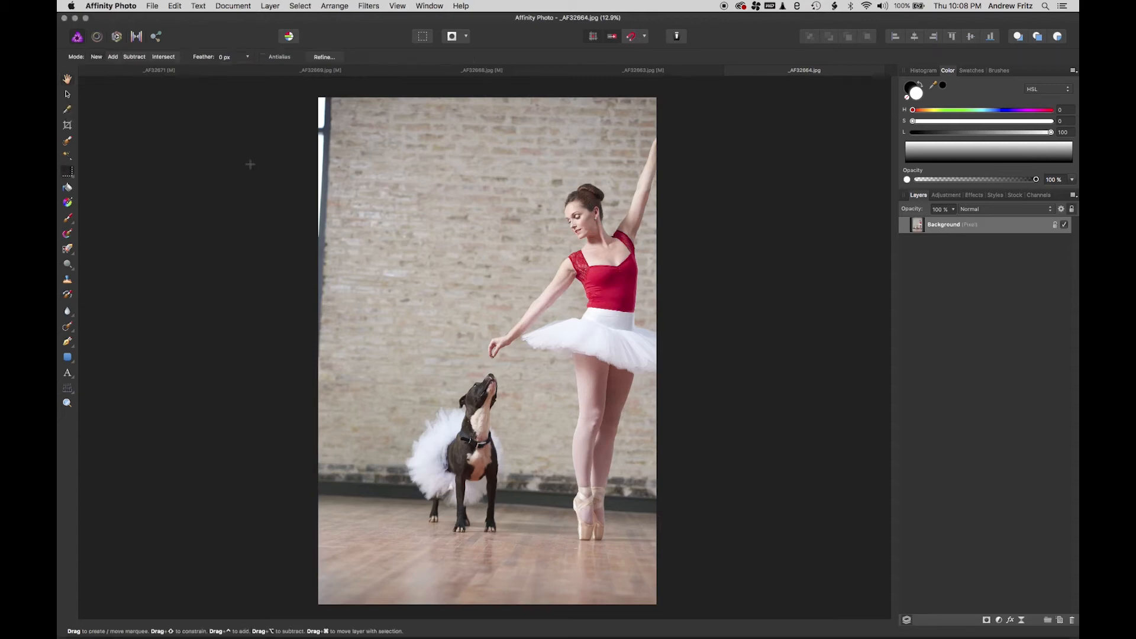
pyautogui.moveTo(279, 103); pyautogui.dragTo(391, 604)
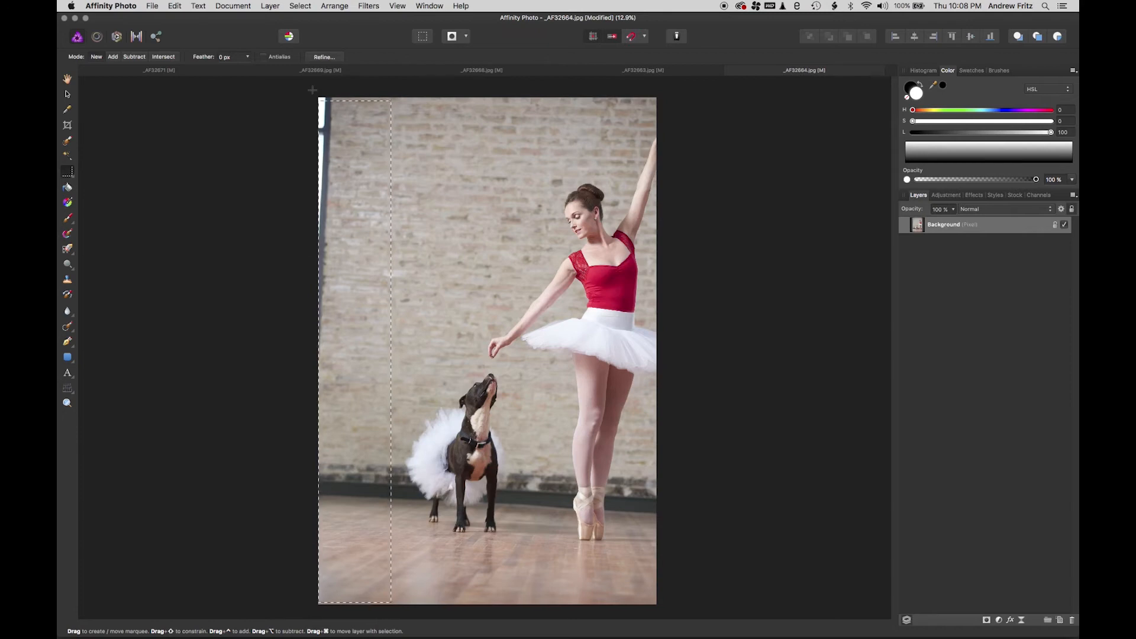
pyautogui.moveTo(311, 92); pyautogui.dragTo(401, 629)
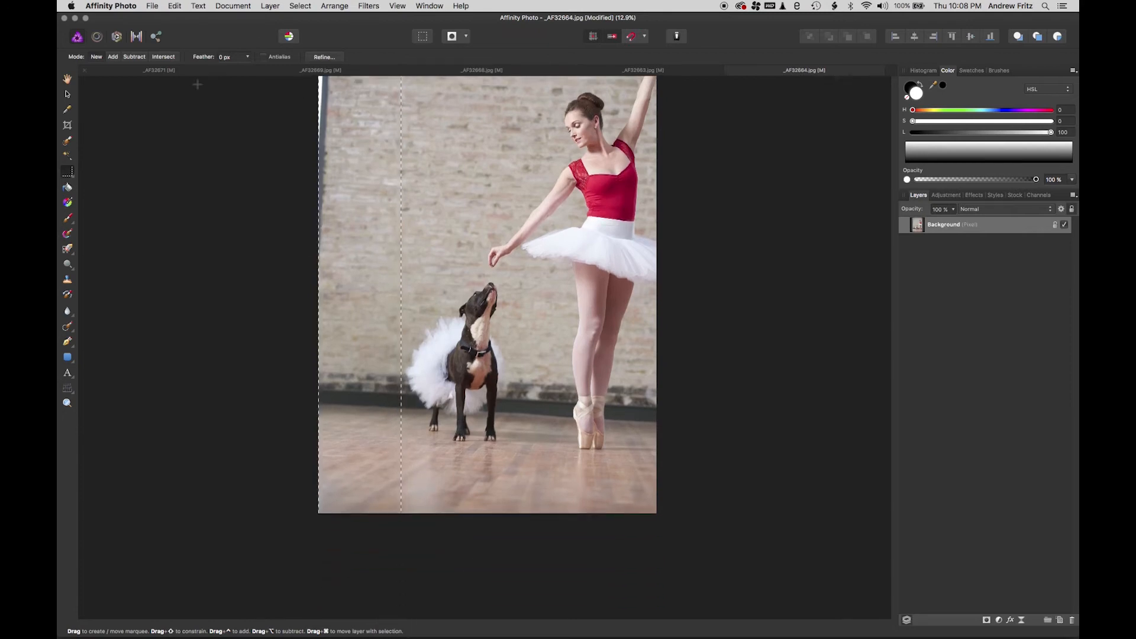
pyautogui.click(180, 71)
pyautogui.press('super+v')
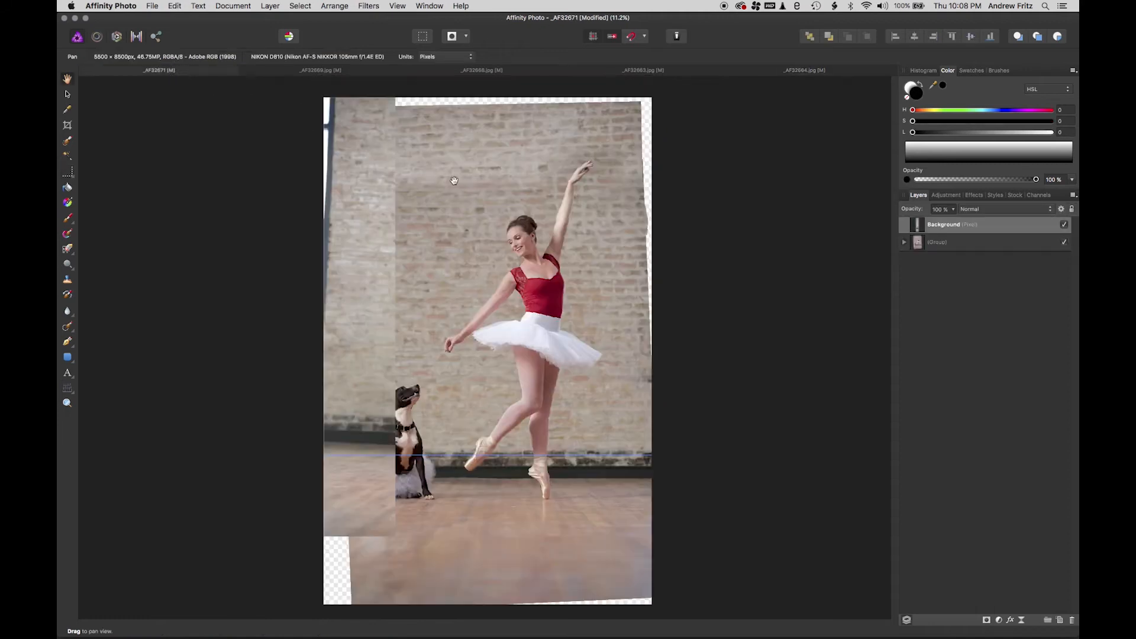
# - Position the pasted strip over the transparent gap along the photo's left edge and rotate it slightly counterclockwise to match the wall
pyautogui.click(68, 94)
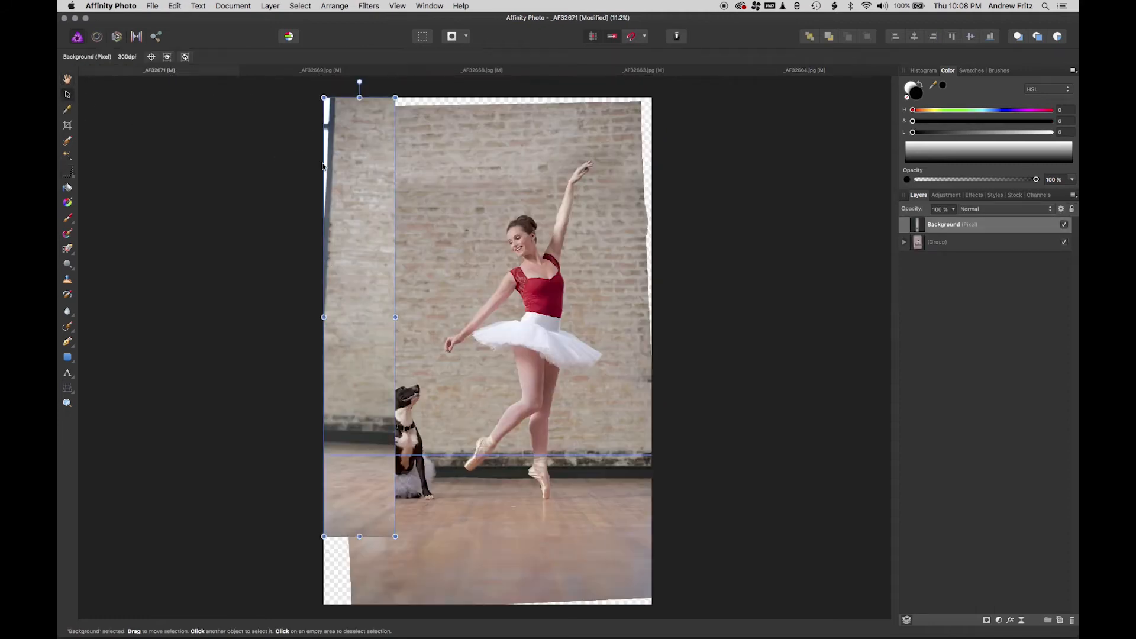
pyautogui.moveTo(352, 161); pyautogui.dragTo(320, 193)
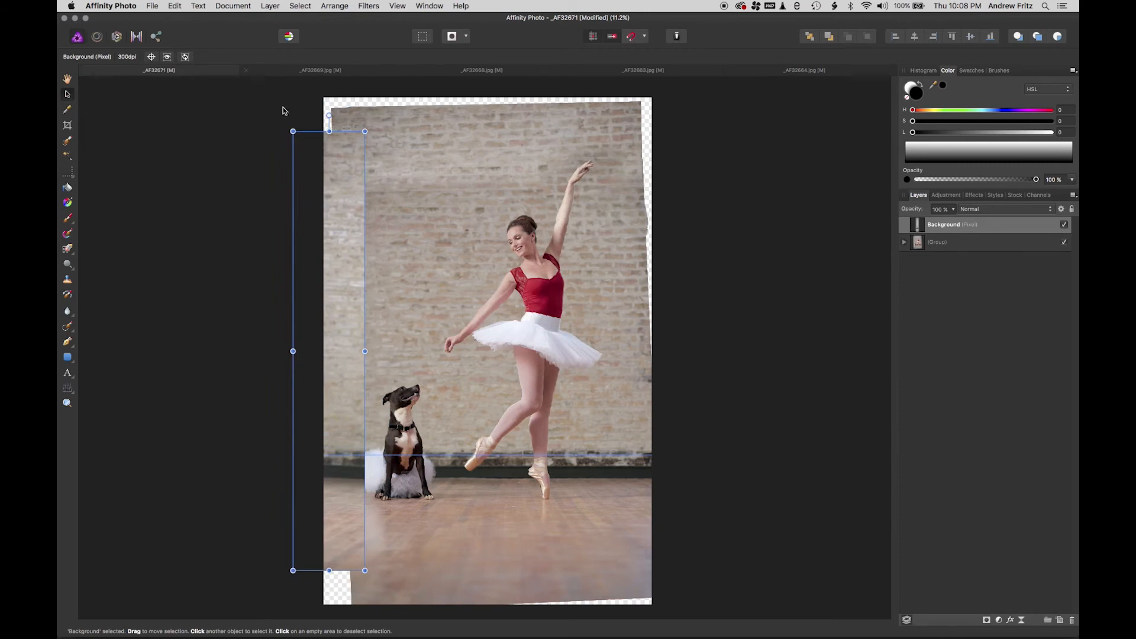
pyautogui.click(288, 127)
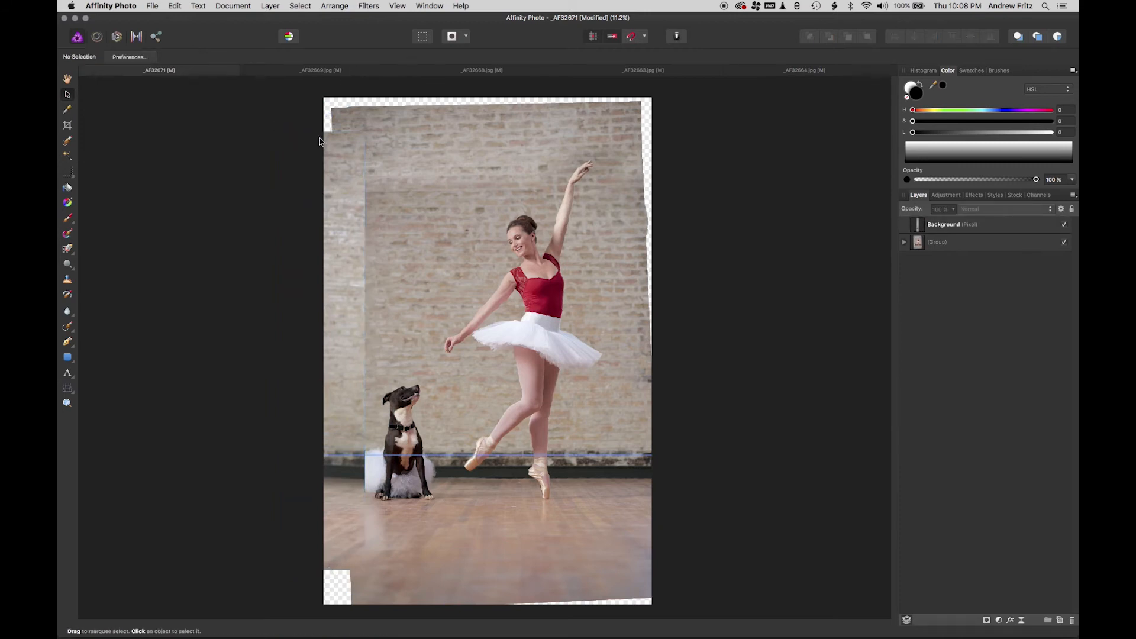
pyautogui.click(335, 144)
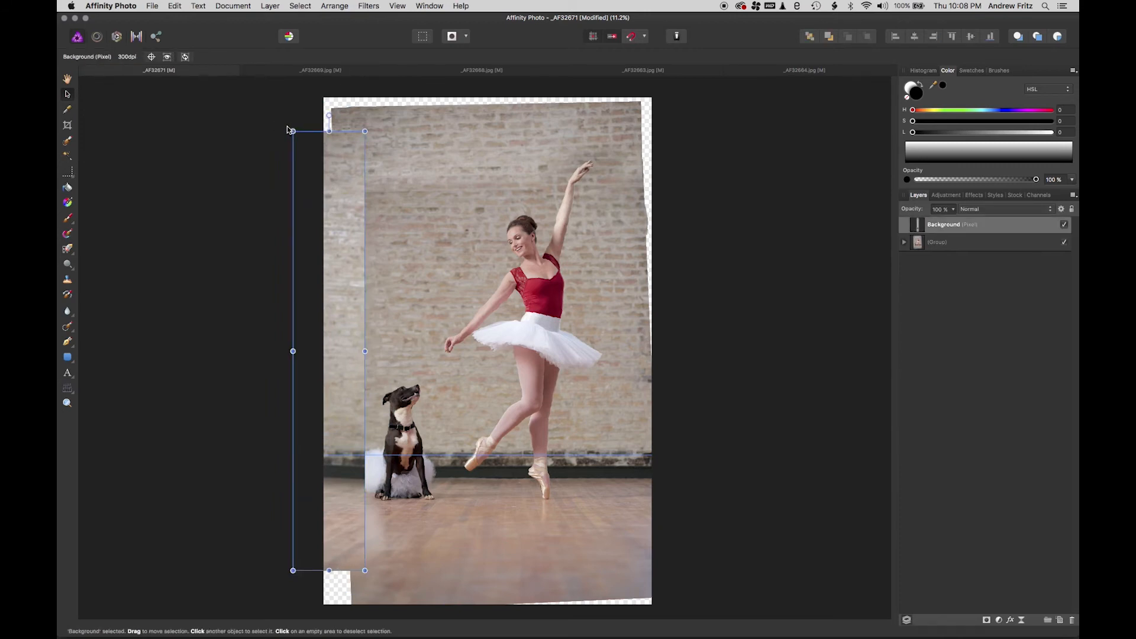
pyautogui.moveTo(291, 123); pyautogui.dragTo(284, 123)
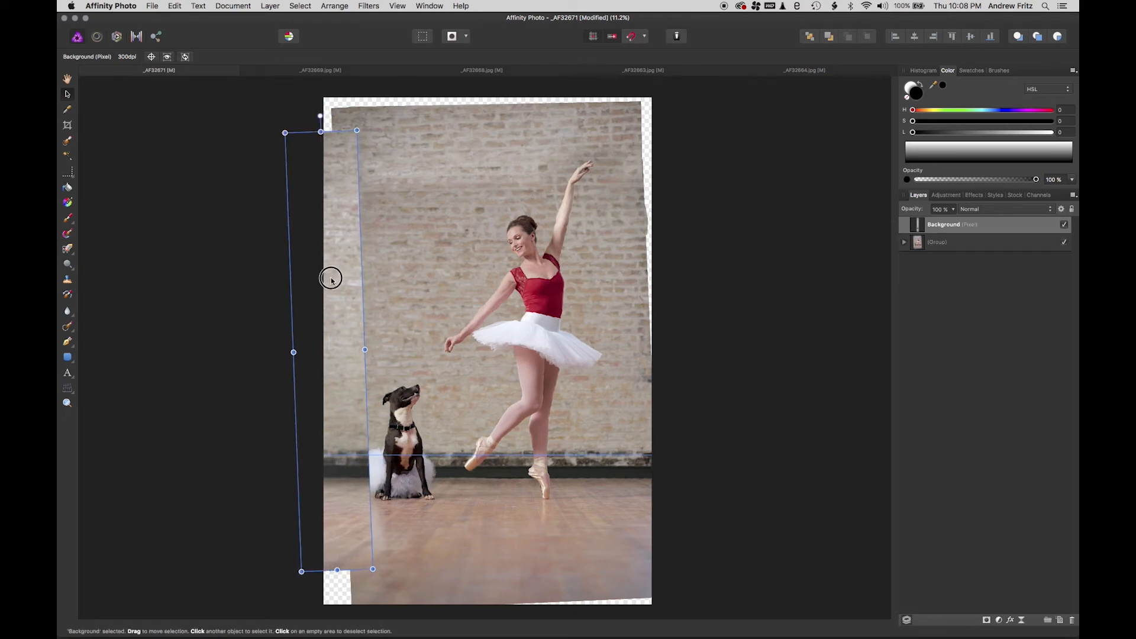
pyautogui.moveTo(331, 279)
pyautogui.mouseDown()
pyautogui.moveTo(294, 305)
pyautogui.moveTo(311, 282)
pyautogui.mouseUp()
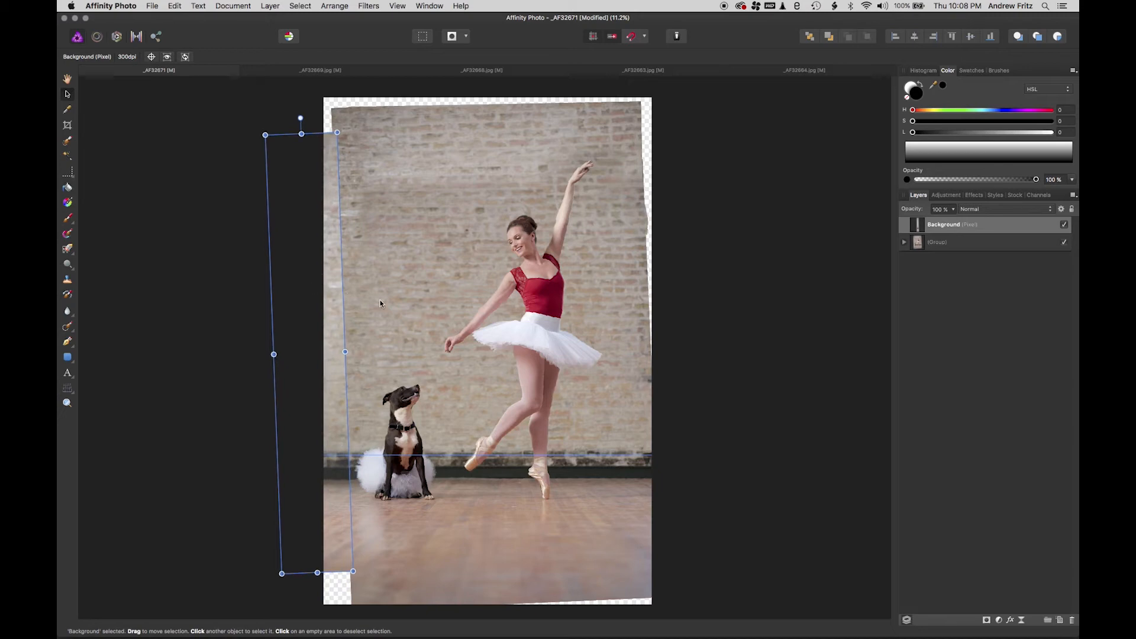
# - Check the strip's join without its outline, and fine-tune its position and rotation to line up with the baseboard
pyautogui.click(223, 233)
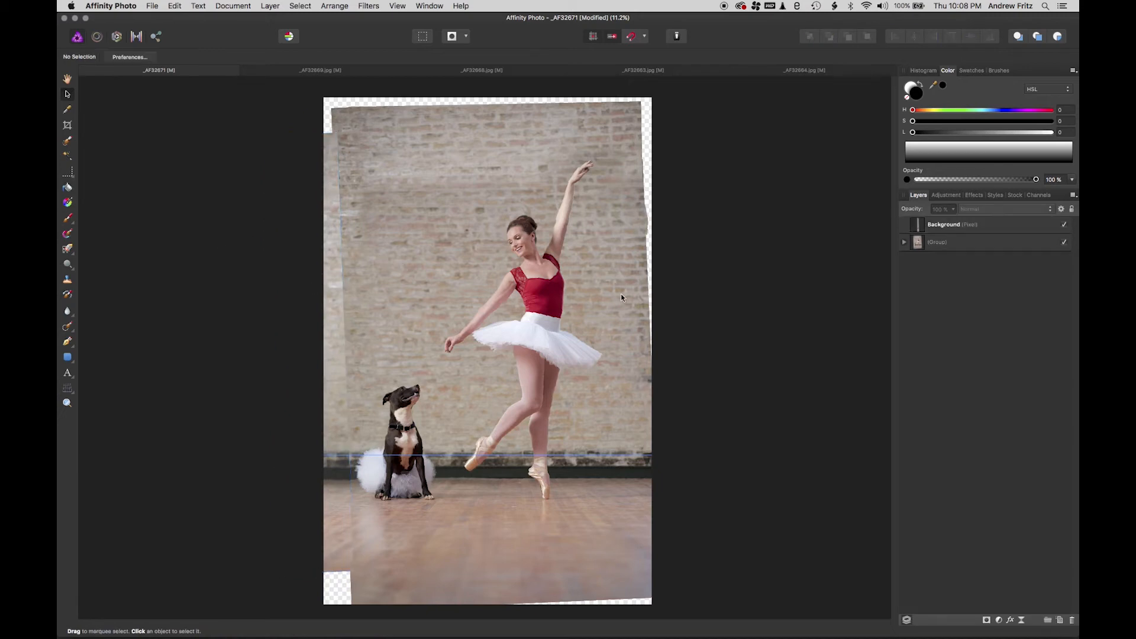
pyautogui.click(334, 283)
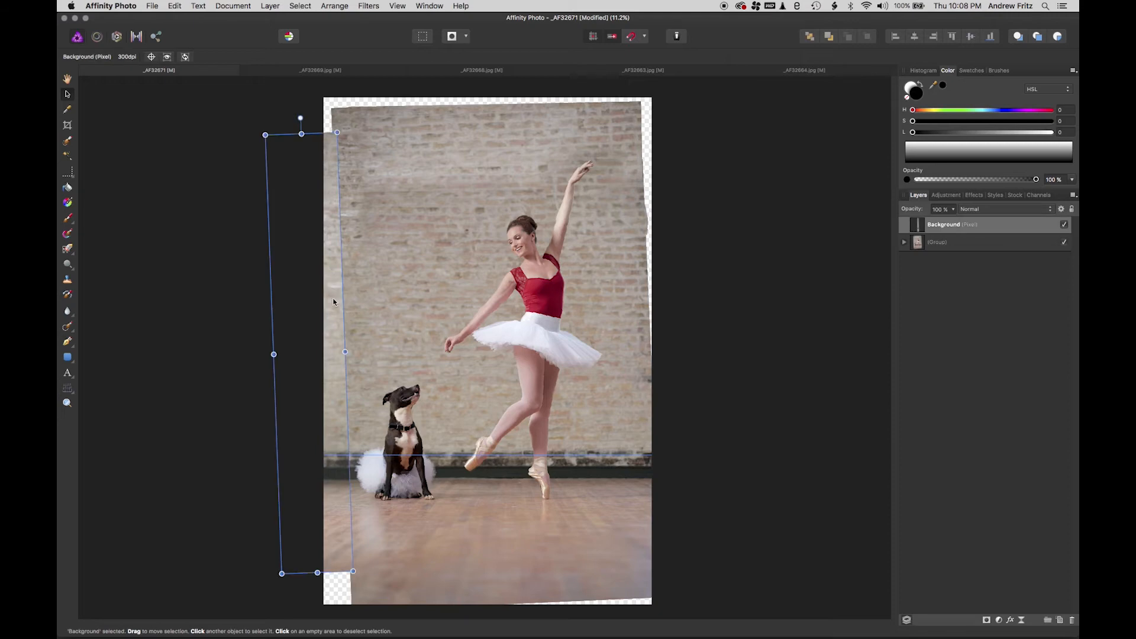
pyautogui.moveTo(333, 302); pyautogui.dragTo(333, 304)
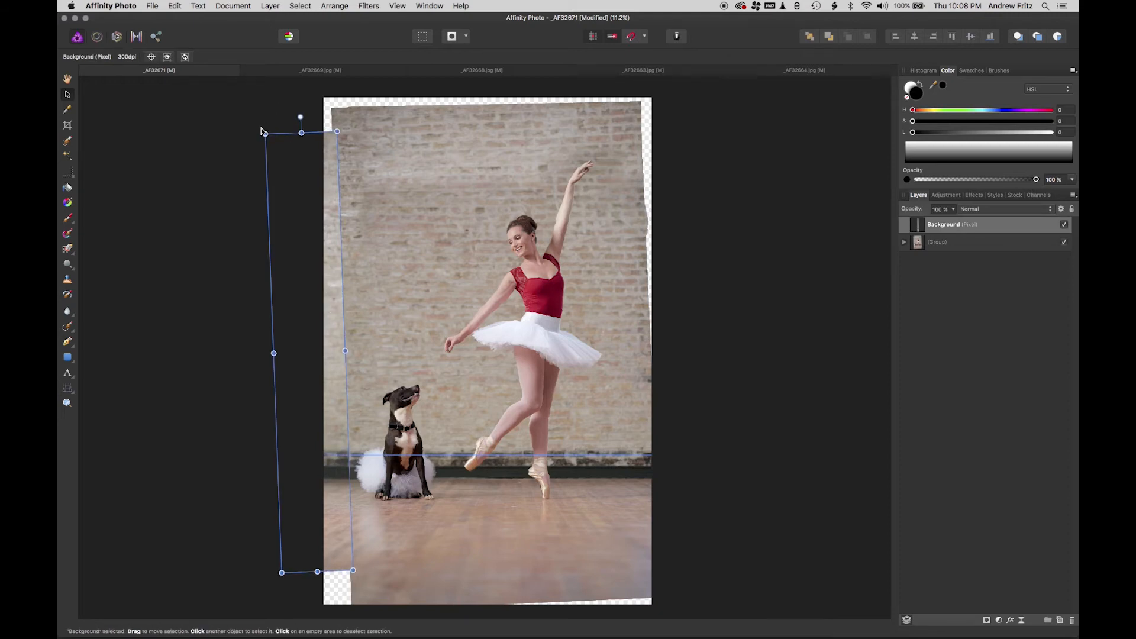
pyautogui.moveTo(264, 129); pyautogui.dragTo(261, 130)
pyautogui.moveTo(292, 185); pyautogui.dragTo(293, 188)
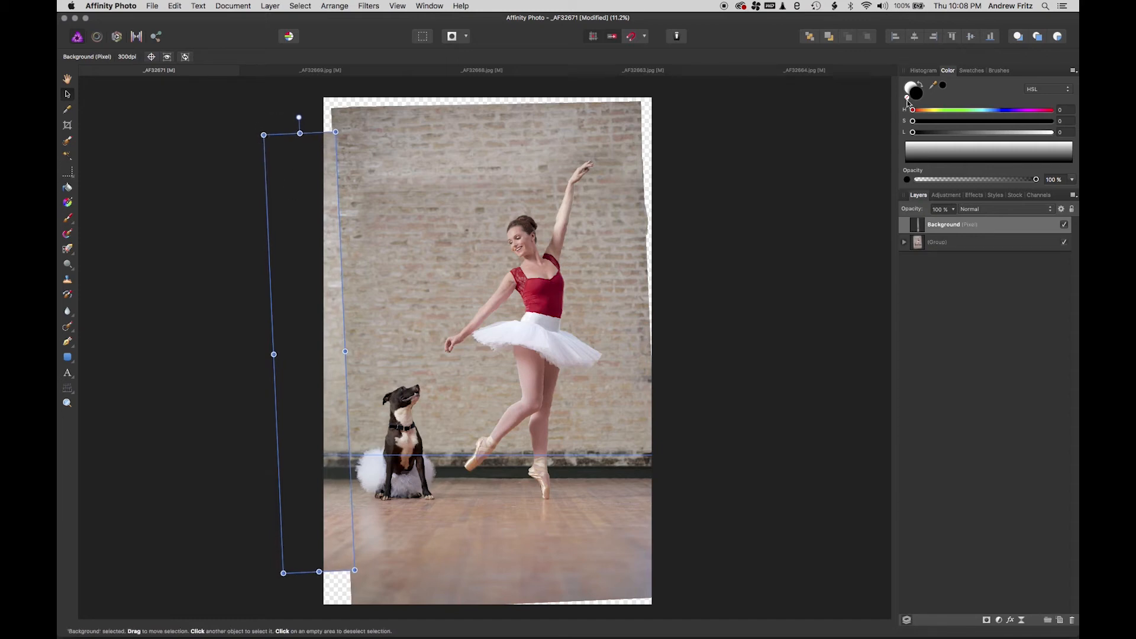
# - Place the strip layer inside the Left Wall group, directly below the Curves Adjustment and above the two Left Wall layers
pyautogui.click(904, 243)
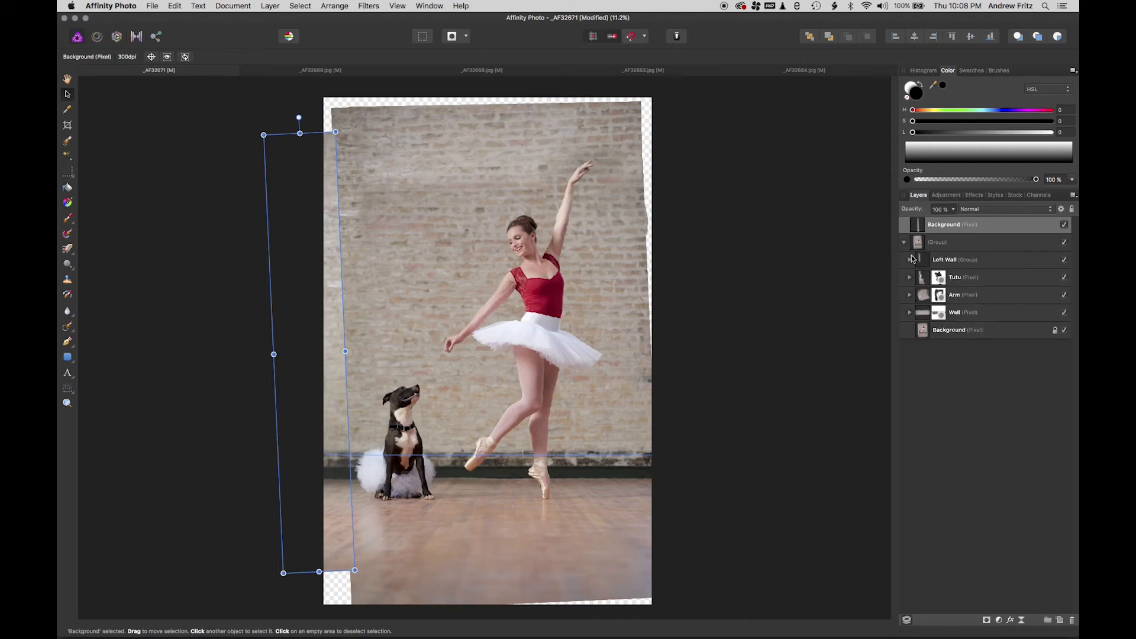
pyautogui.click(910, 260)
pyautogui.moveTo(918, 225); pyautogui.dragTo(923, 290)
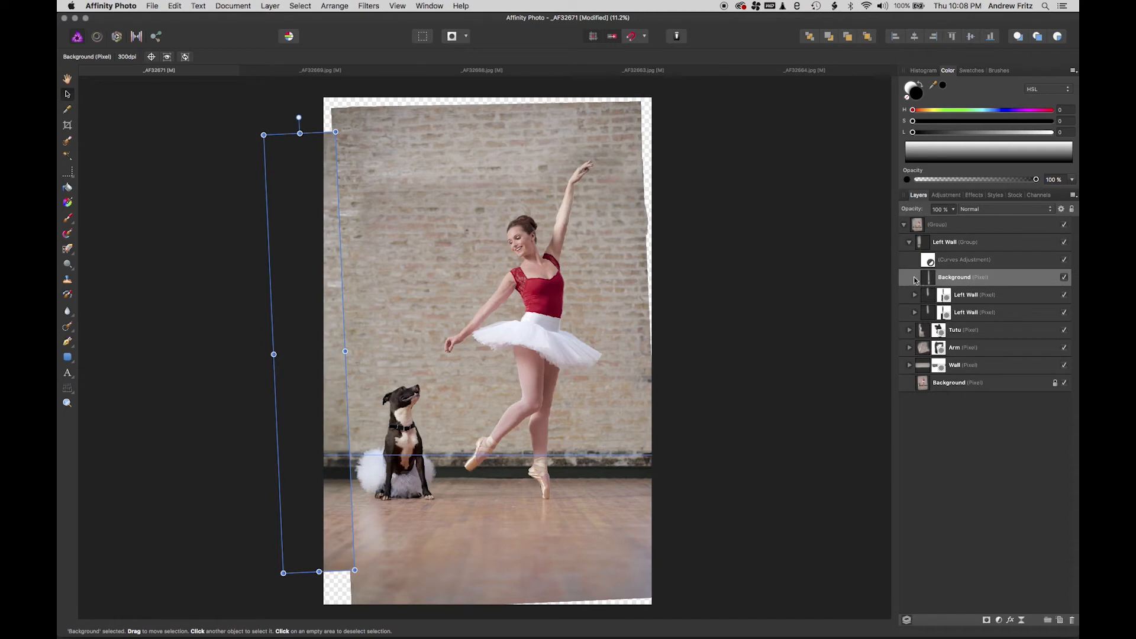
pyautogui.click(827, 305)
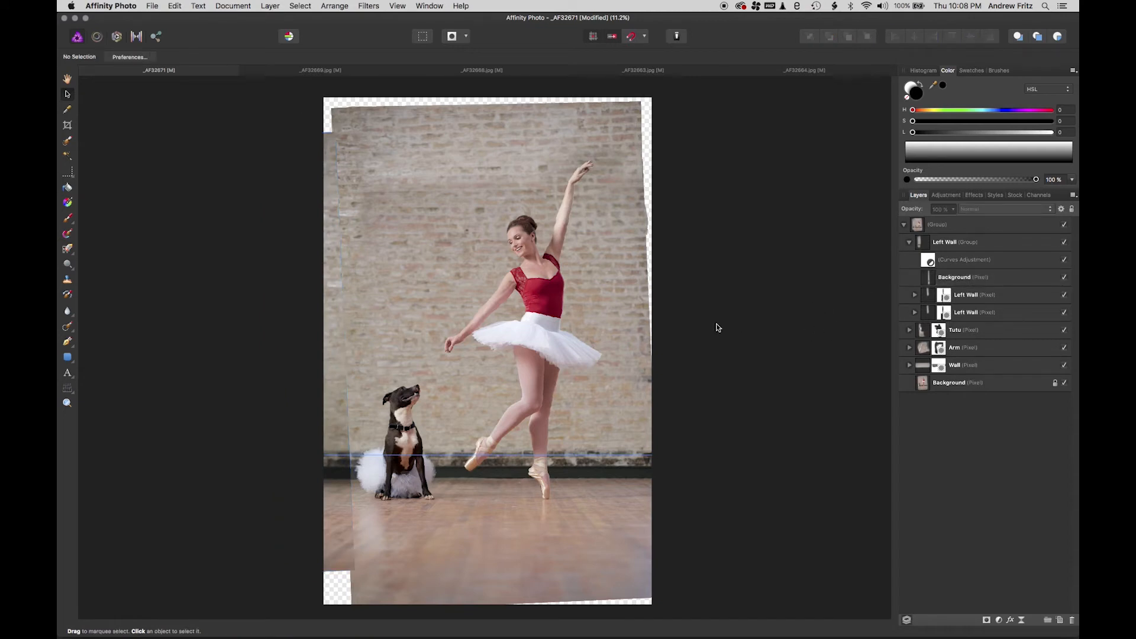
pyautogui.click(926, 241)
pyautogui.click(928, 284)
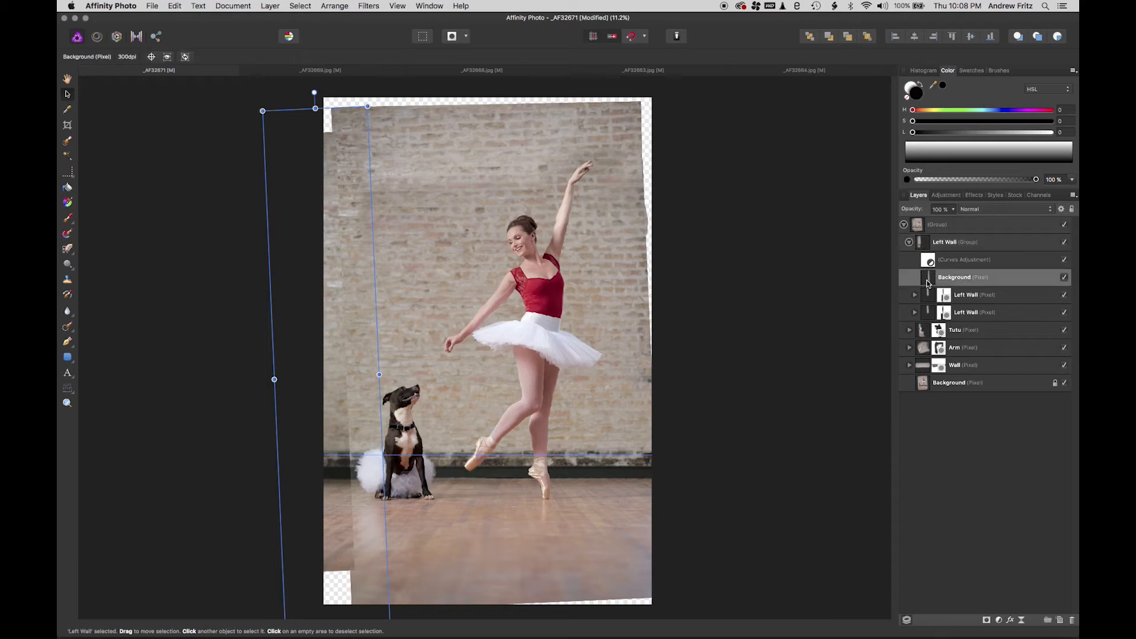
pyautogui.moveTo(928, 285)
pyautogui.mouseDown()
pyautogui.moveTo(926, 326)
pyautogui.moveTo(927, 270)
pyautogui.mouseUp()
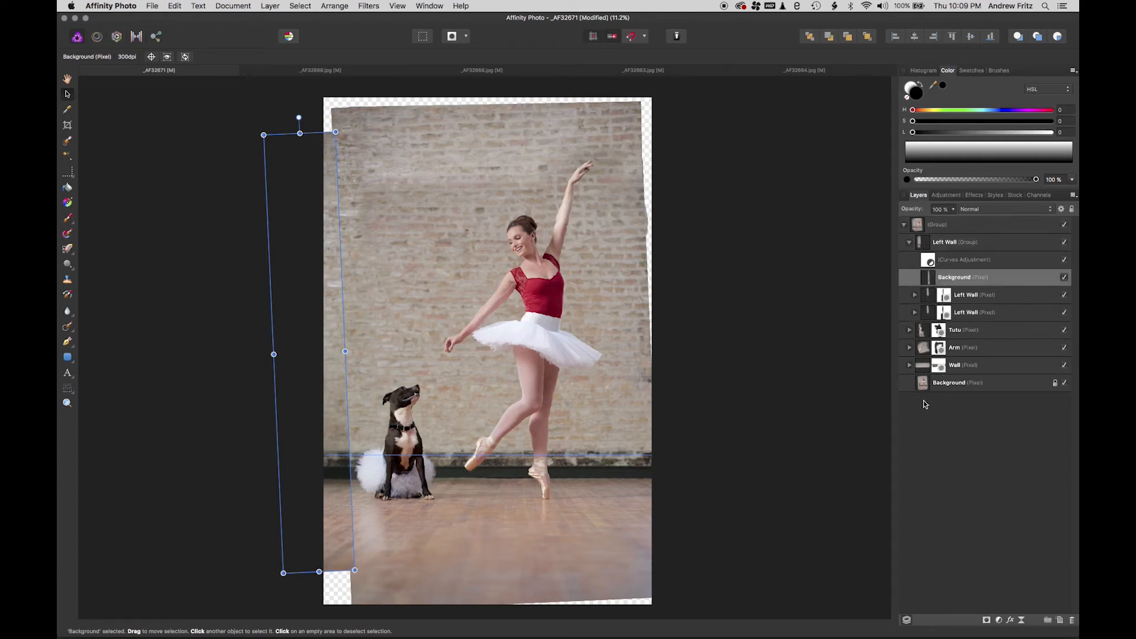
# - Add a mask nested in the strip layer, ready the Paint Brush, and toggle the strip's visibility to compare the wall's edge
pyautogui.click(986, 621)
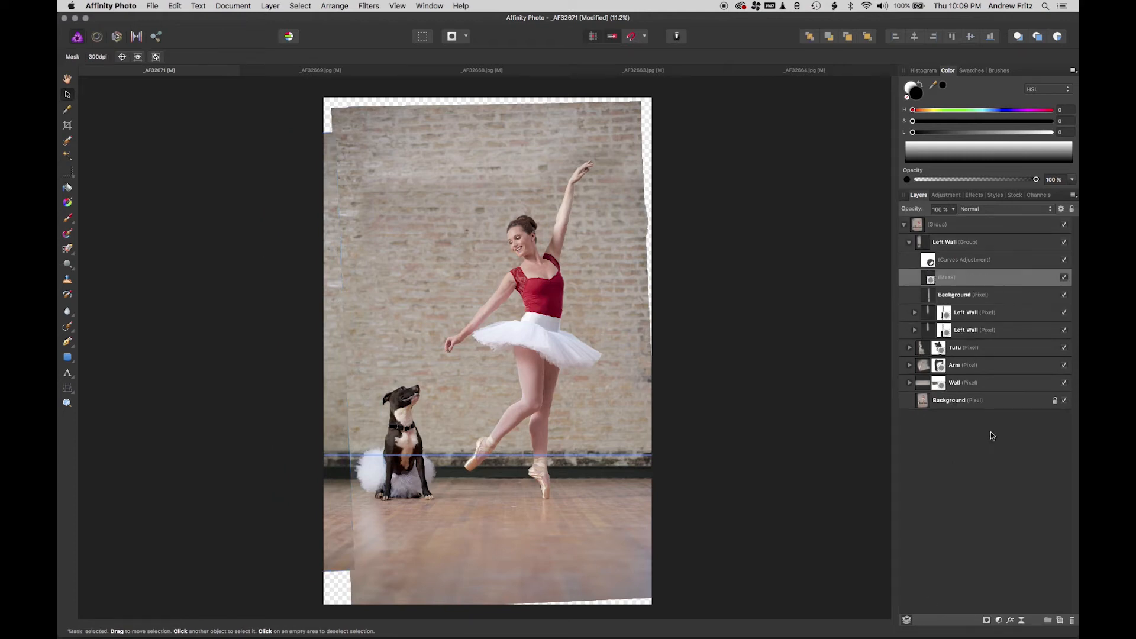
pyautogui.moveTo(935, 289); pyautogui.dragTo(936, 294)
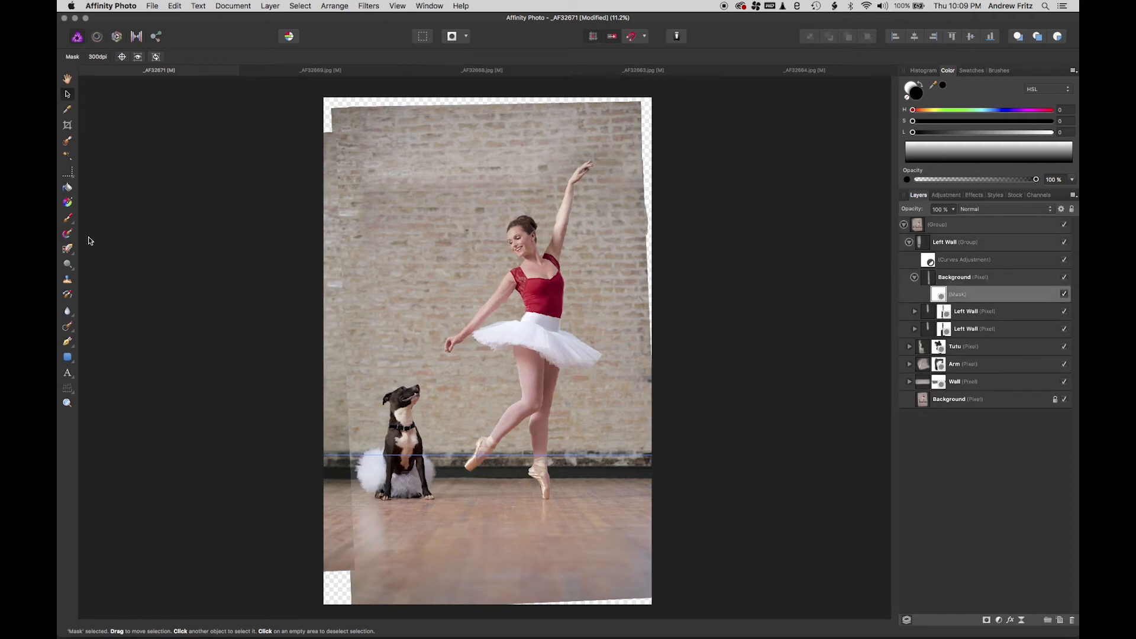
pyautogui.click(68, 218)
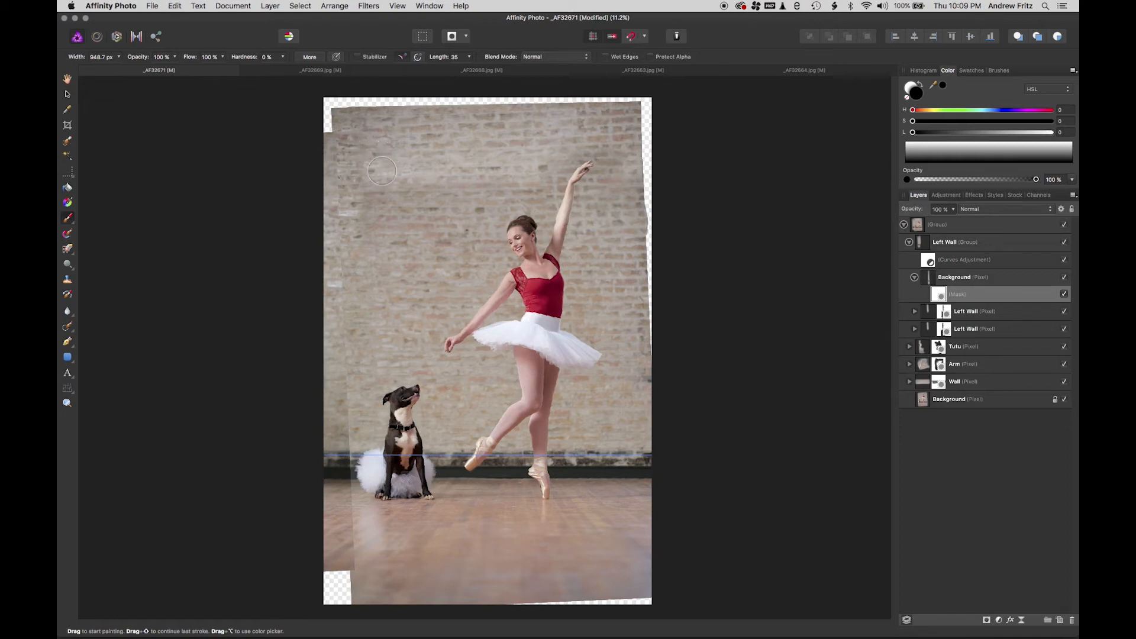
pyautogui.click(1066, 278)
pyautogui.click(1065, 278)
pyautogui.click(1066, 278)
pyautogui.click(1065, 278)
# - Move the masked strip slightly right so it overlaps more of the wall beside the dog
pyautogui.click(67, 94)
pyautogui.click(324, 219)
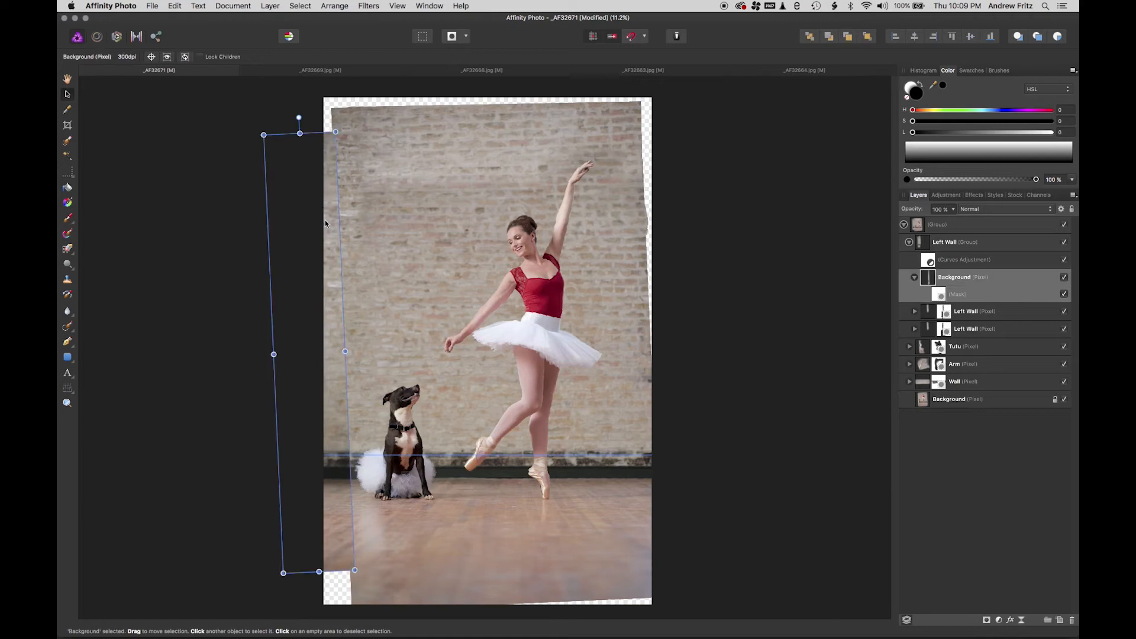
pyautogui.moveTo(326, 223); pyautogui.dragTo(350, 223)
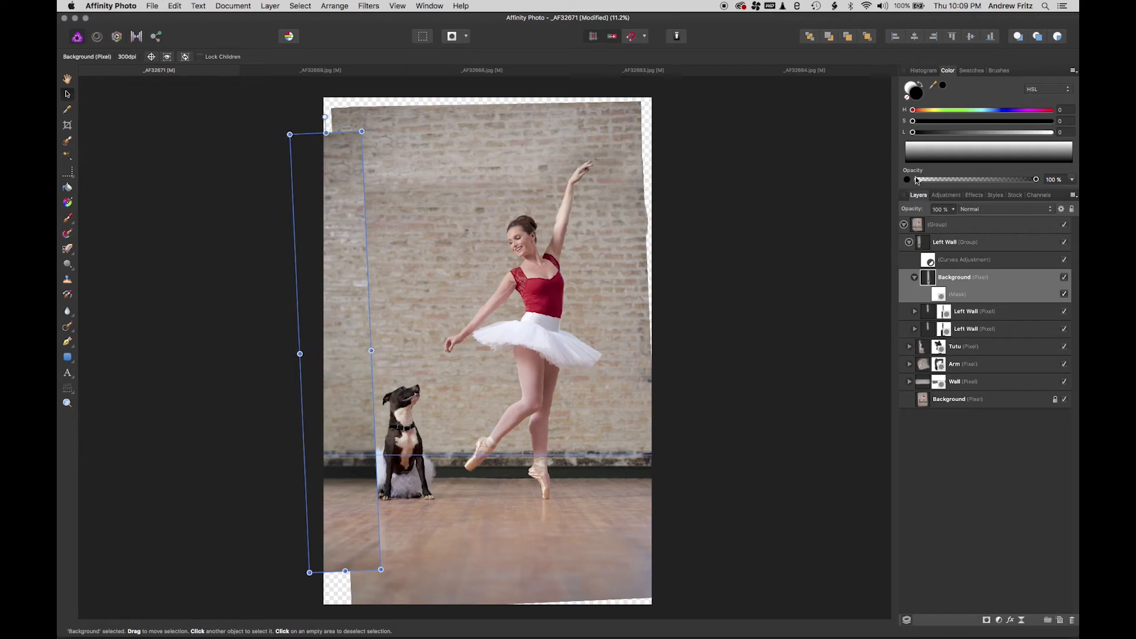
# - Paint black on the strip's mask with a 948.7 px, 0% hardness brush along its inner edge, and select the strip layer
pyautogui.click(940, 292)
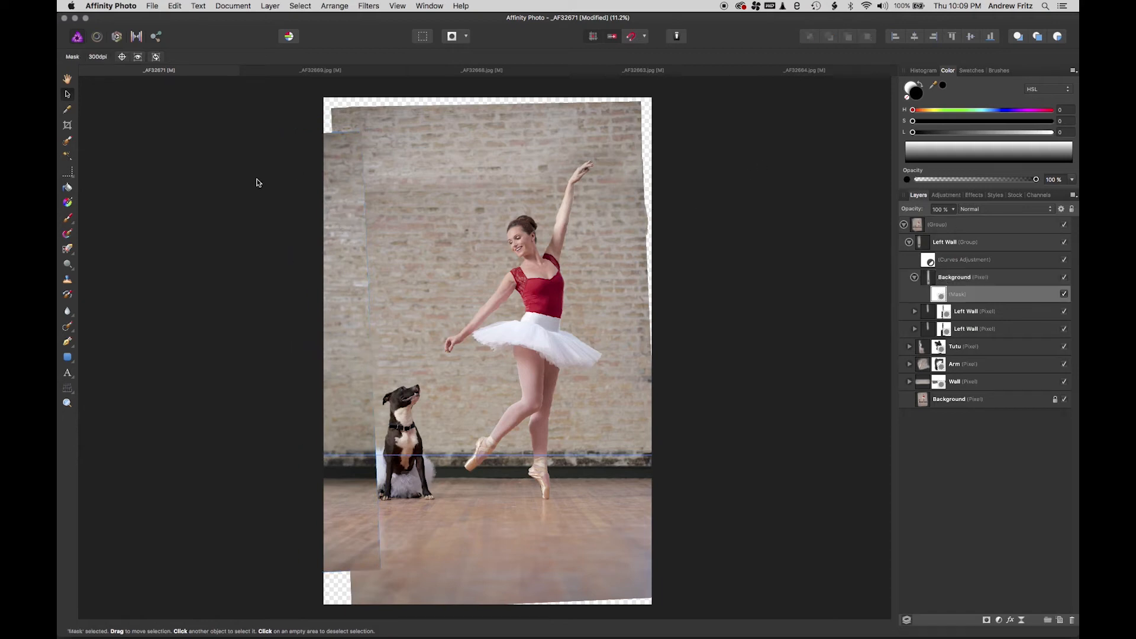
pyautogui.click(67, 218)
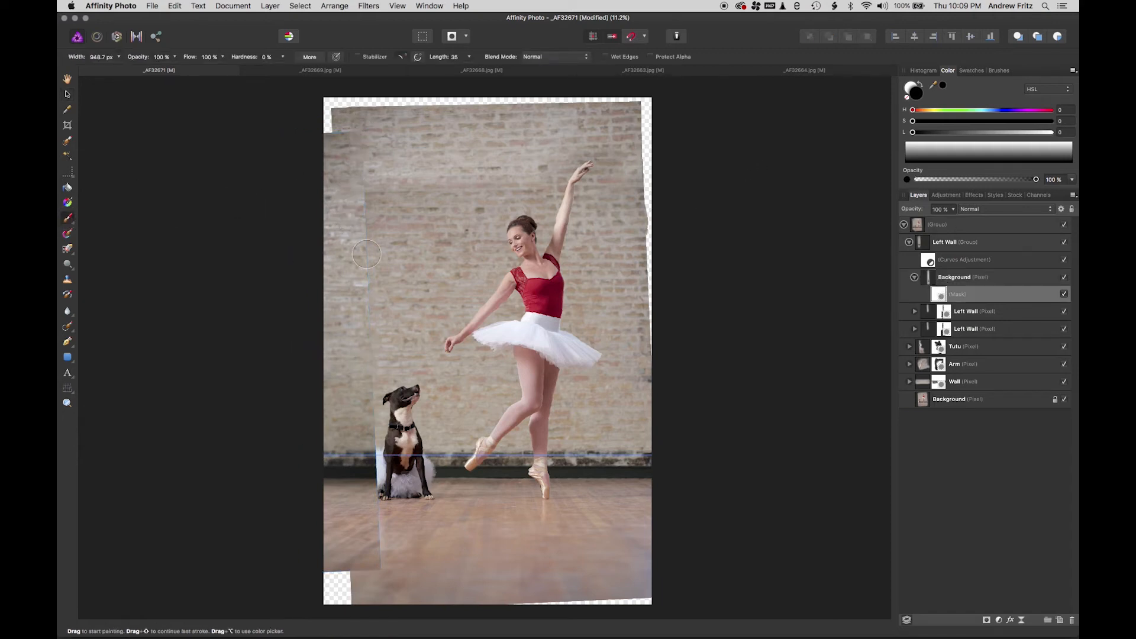
pyautogui.moveTo(384, 250)
pyautogui.mouseDown()
pyautogui.moveTo(367, 227)
pyautogui.moveTo(386, 158)
pyautogui.moveTo(376, 131)
pyautogui.moveTo(378, 195)
pyautogui.moveTo(383, 139)
pyautogui.moveTo(380, 179)
pyautogui.moveTo(363, 122)
pyautogui.moveTo(386, 563)
pyautogui.moveTo(387, 489)
pyautogui.moveTo(375, 468)
pyautogui.moveTo(371, 483)
pyautogui.moveTo(371, 464)
pyautogui.moveTo(351, 582)
pyautogui.mouseUp()
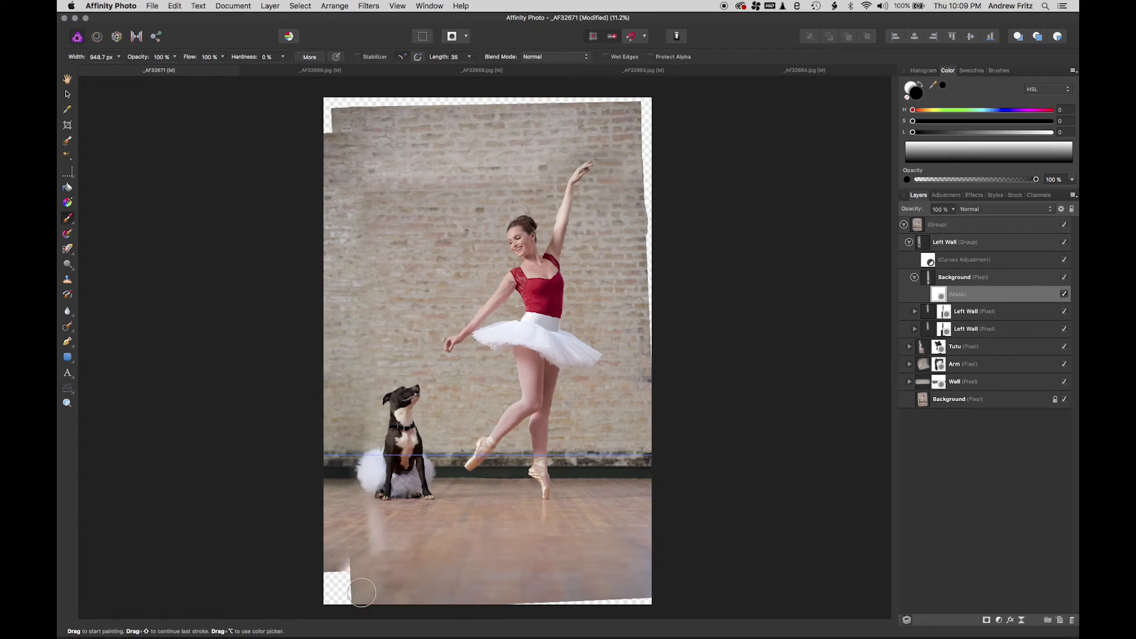
pyautogui.moveTo(364, 540)
pyautogui.mouseDown()
pyautogui.moveTo(359, 503)
pyautogui.moveTo(363, 566)
pyautogui.mouseUp()
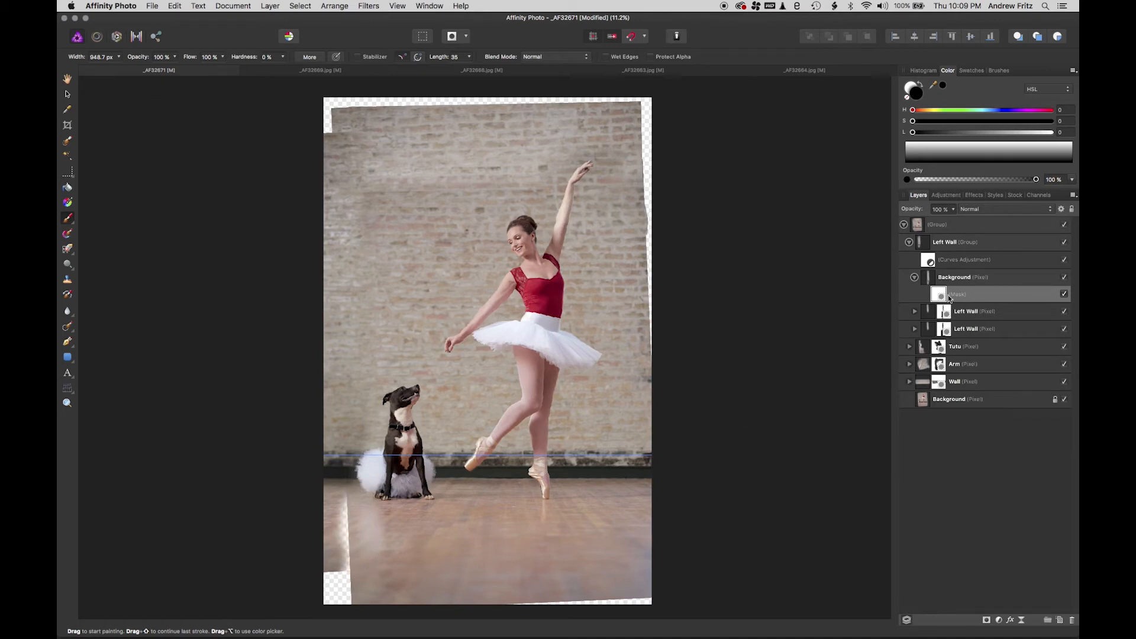
pyautogui.click(927, 279)
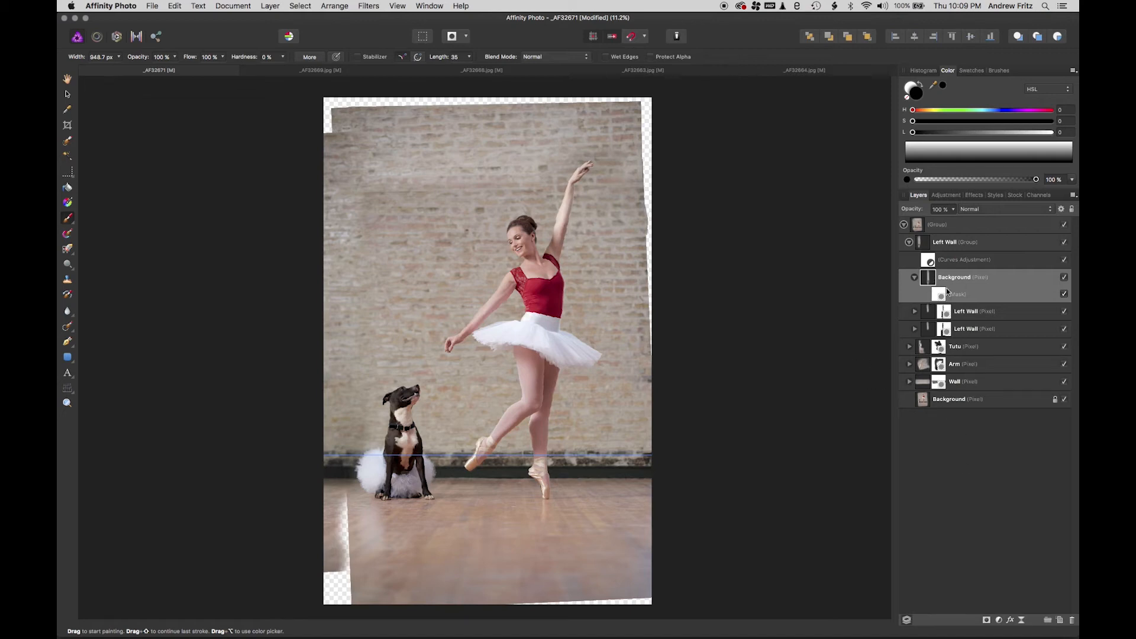
# - Save the document and hide the strip's leftover floor piece below the dog by painting black on the strip's mask
pyautogui.click(1065, 295)
pyautogui.moveTo(336, 522); pyautogui.dragTo(333, 587)
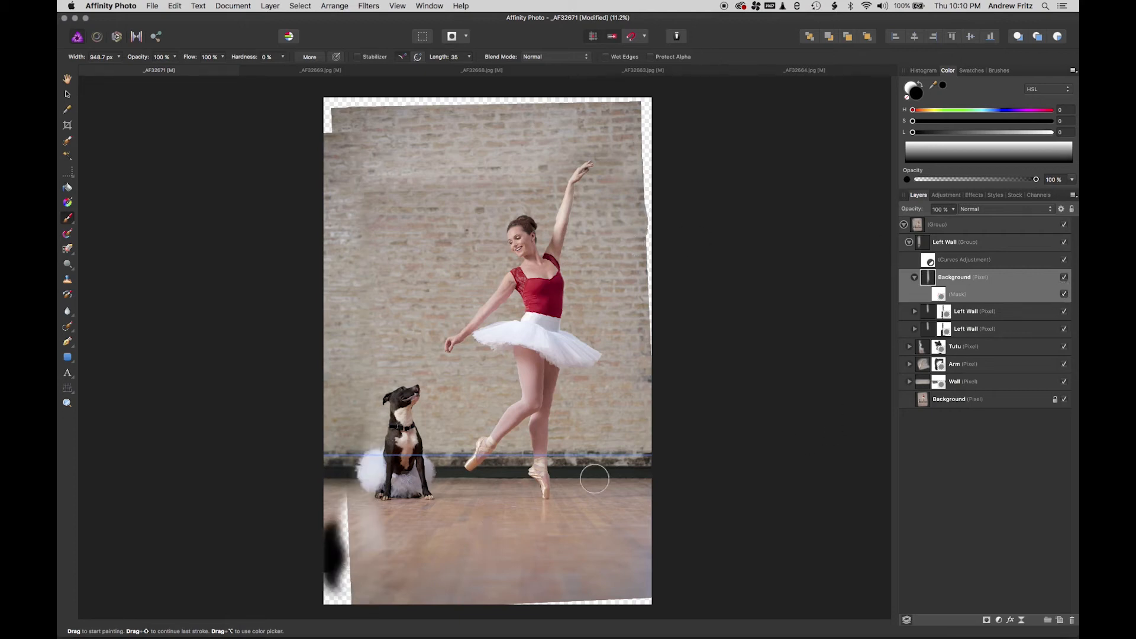
pyautogui.press('super+s')
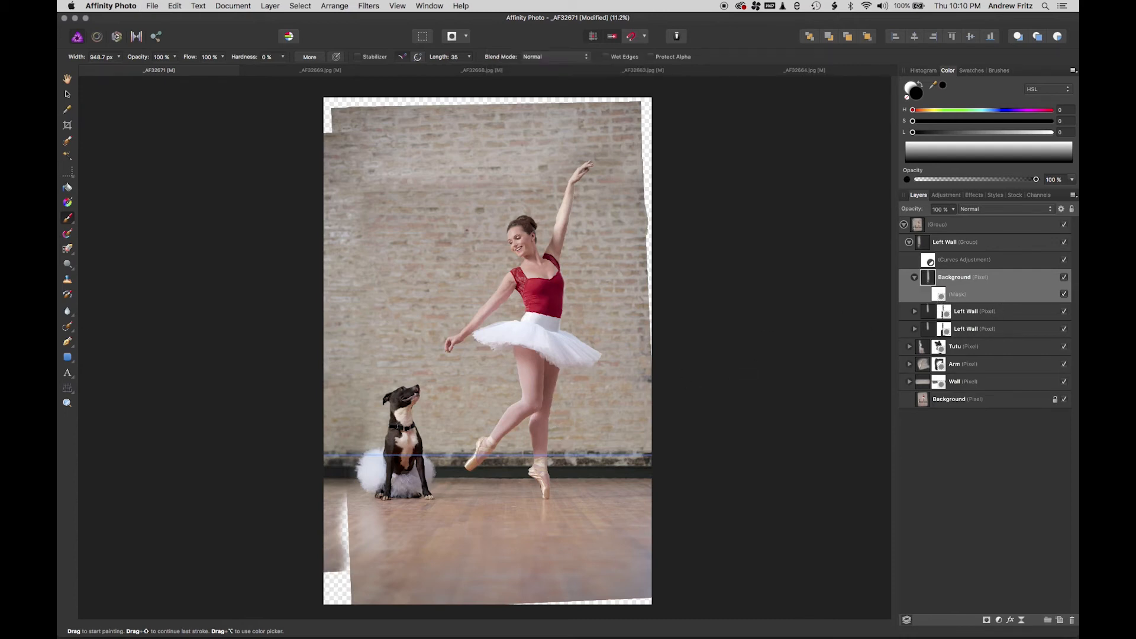
pyautogui.click(957, 294)
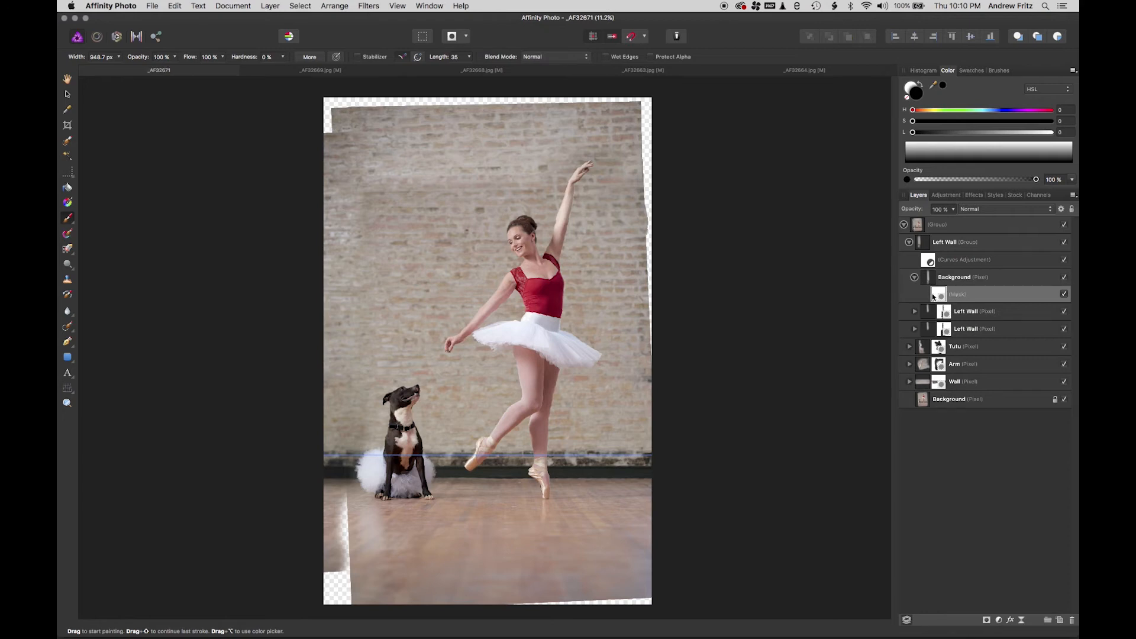
pyautogui.moveTo(335, 569)
pyautogui.mouseDown()
pyautogui.moveTo(335, 507)
pyautogui.moveTo(356, 520)
pyautogui.mouseUp()
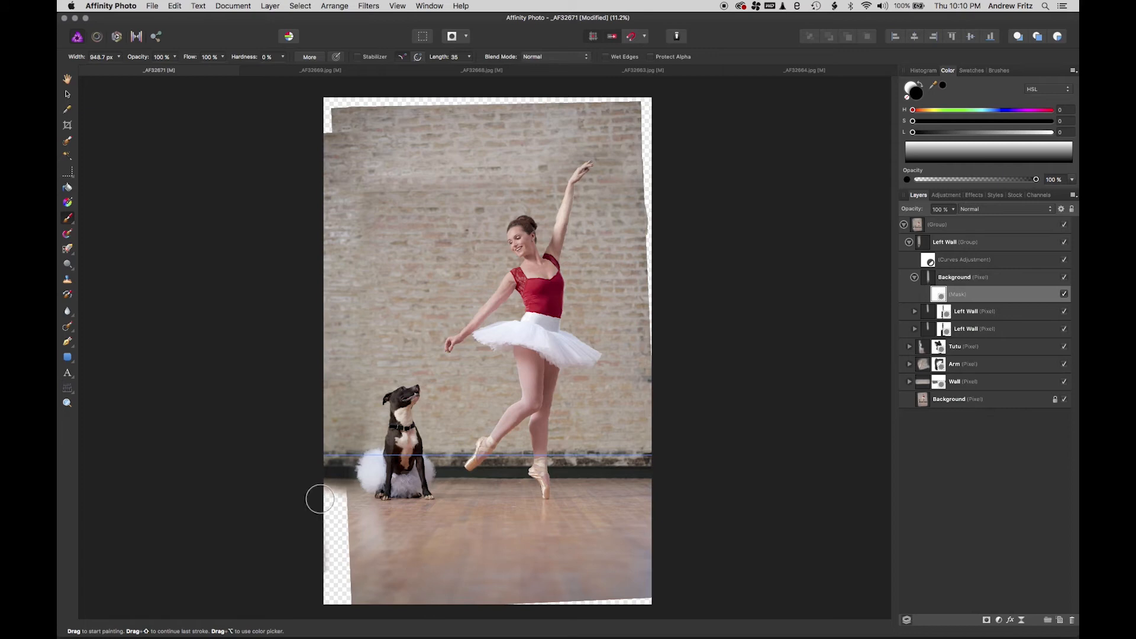
# - Roughly halve the brush width and nudge the masked strip layer to line up its baseboard with the wall beside the dog
pyautogui.click(917, 82)
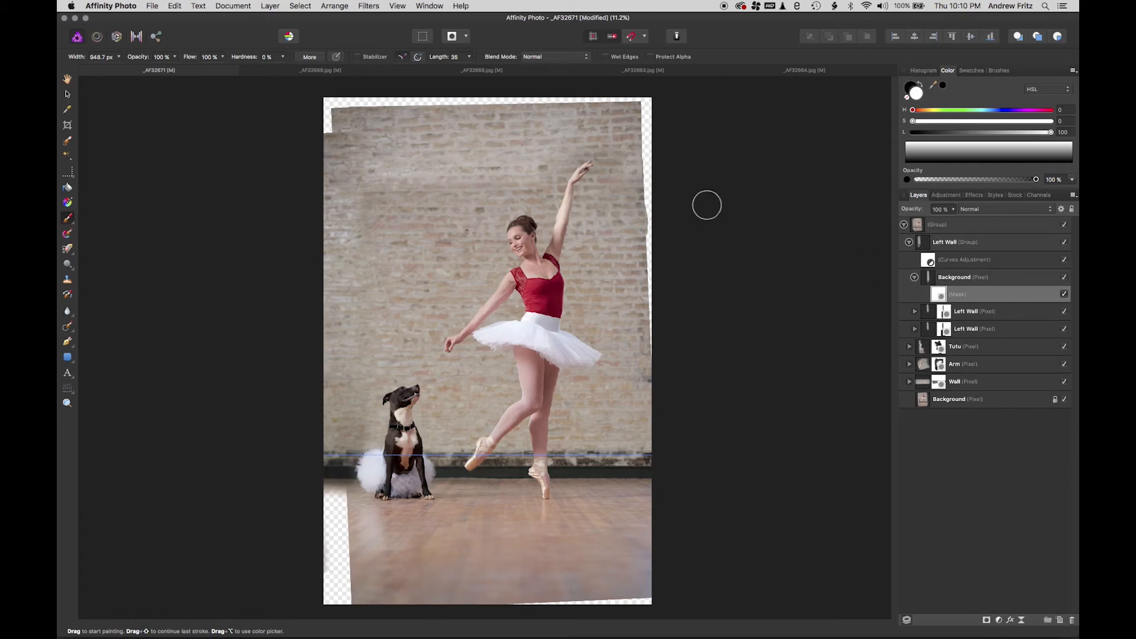
pyautogui.scroll(6, 316, 488)
pyautogui.press('[')
pyautogui.press('[')
pyautogui.press('[')
pyautogui.press('[')
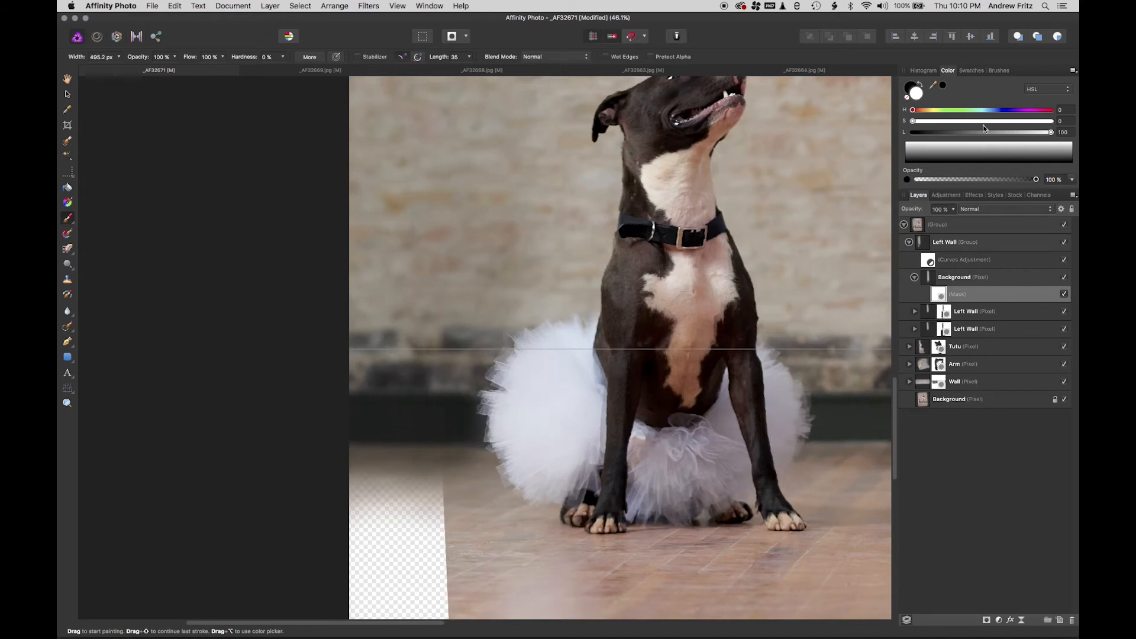
pyautogui.press('v')
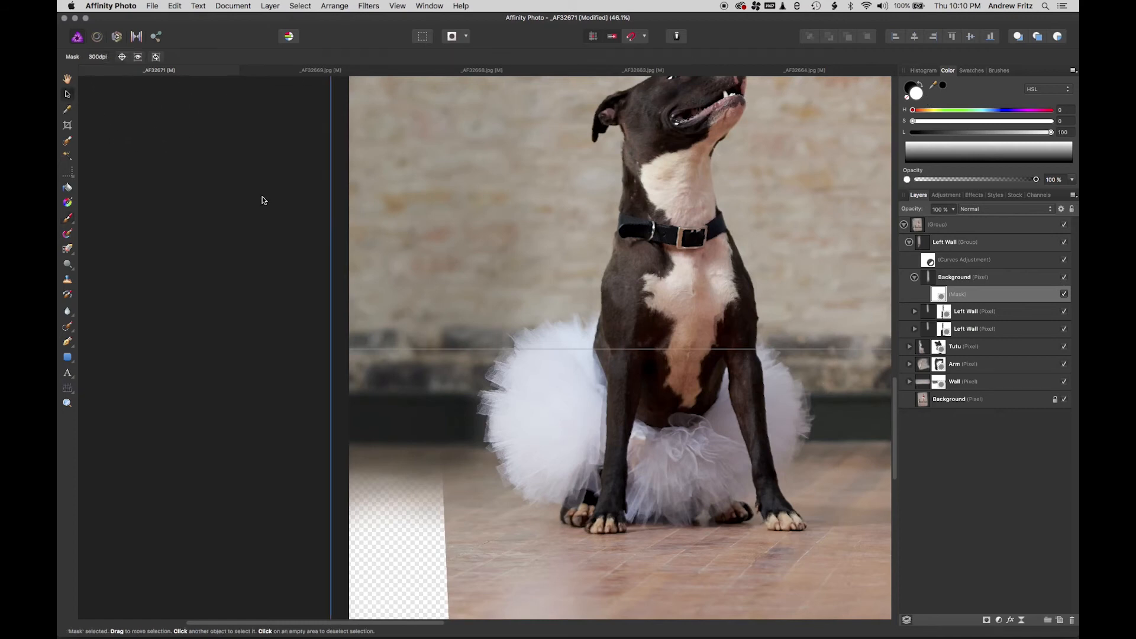
pyautogui.moveTo(419, 271); pyautogui.dragTo(291, 286)
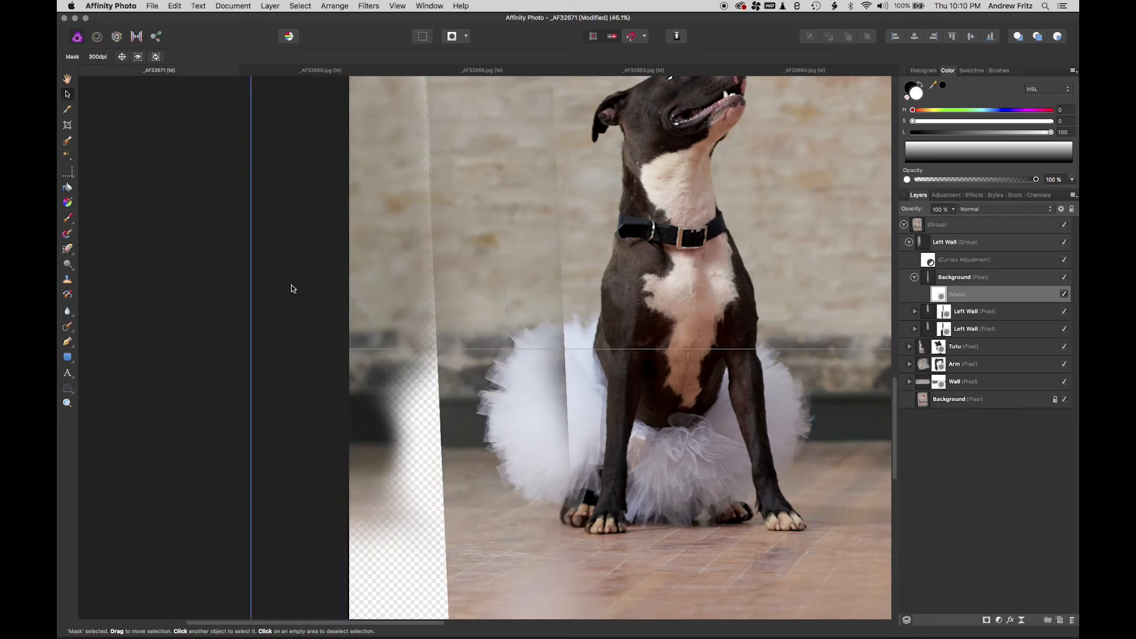
pyautogui.click(930, 279)
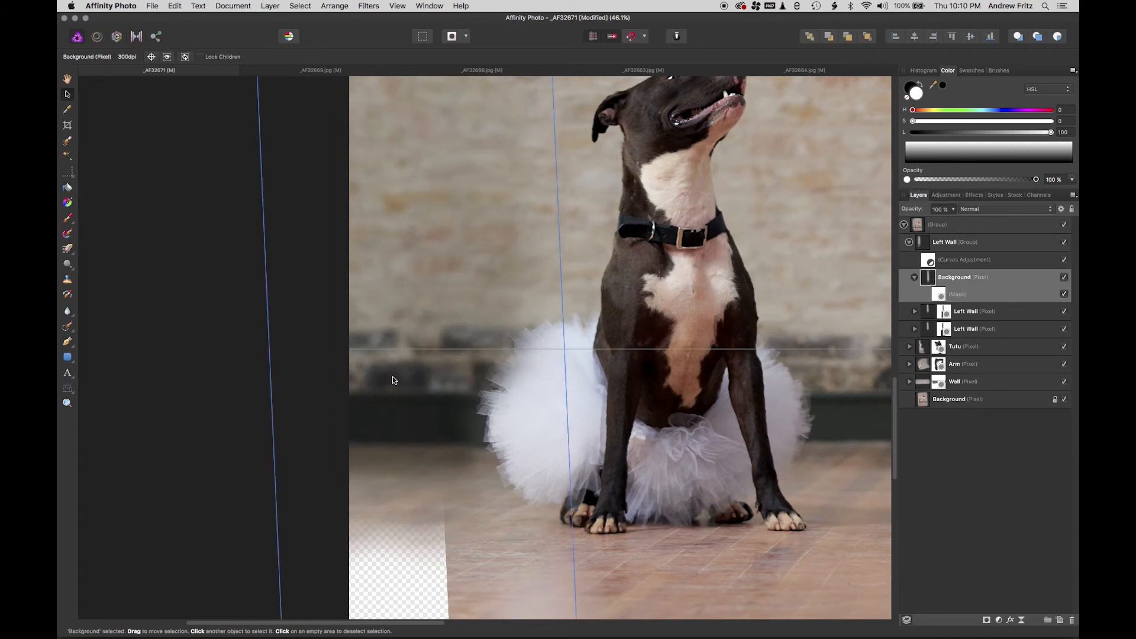
pyautogui.moveTo(393, 378)
pyautogui.mouseDown()
pyautogui.moveTo(353, 349)
pyautogui.moveTo(347, 365)
pyautogui.moveTo(394, 380)
pyautogui.mouseUp()
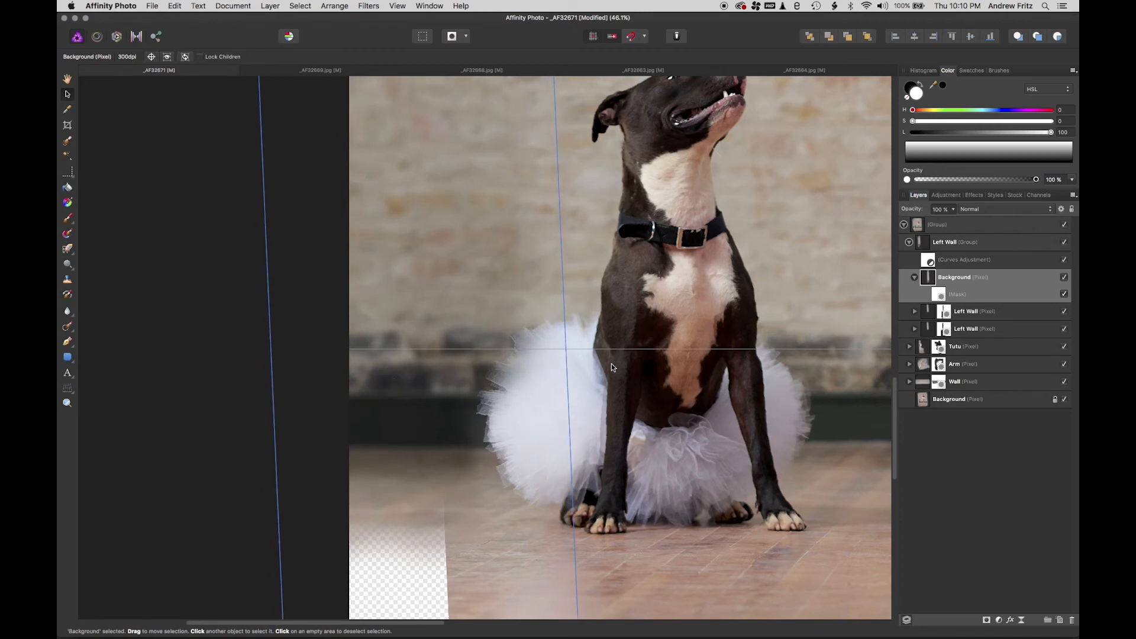
# - Paint black on the strip's mask along the tutu's outer edge beside the wall, and undo the extra stroke over the baseboard
pyautogui.click(944, 298)
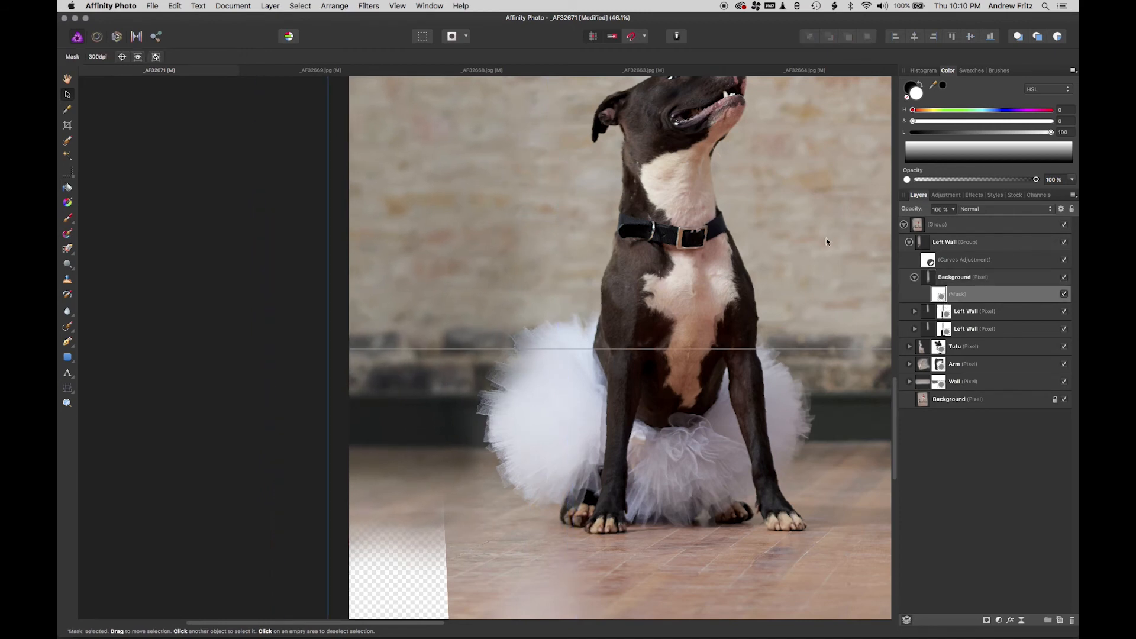
pyautogui.click(920, 84)
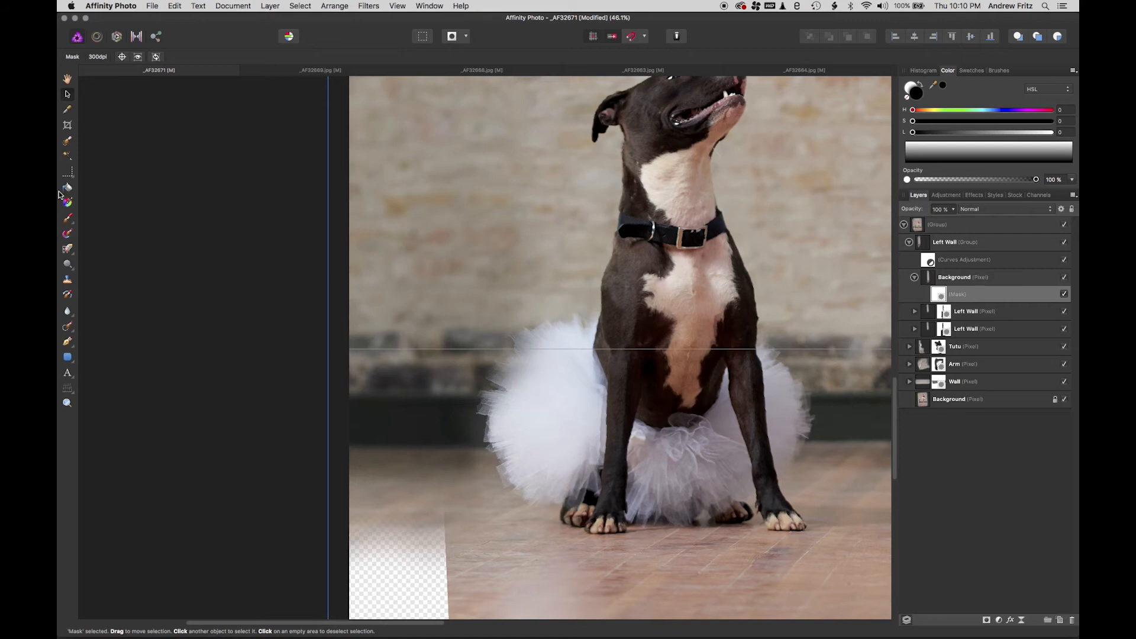
pyautogui.click(66, 219)
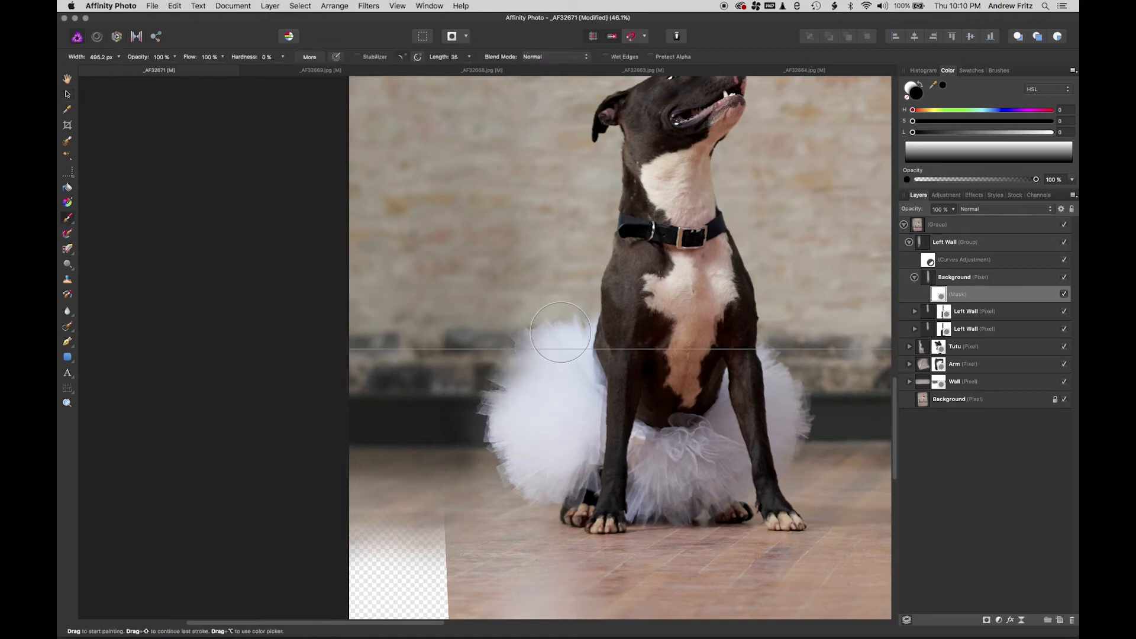
pyautogui.moveTo(505, 388)
pyautogui.mouseDown()
pyautogui.moveTo(520, 480)
pyautogui.moveTo(513, 387)
pyautogui.moveTo(536, 369)
pyautogui.moveTo(504, 340)
pyautogui.mouseUp()
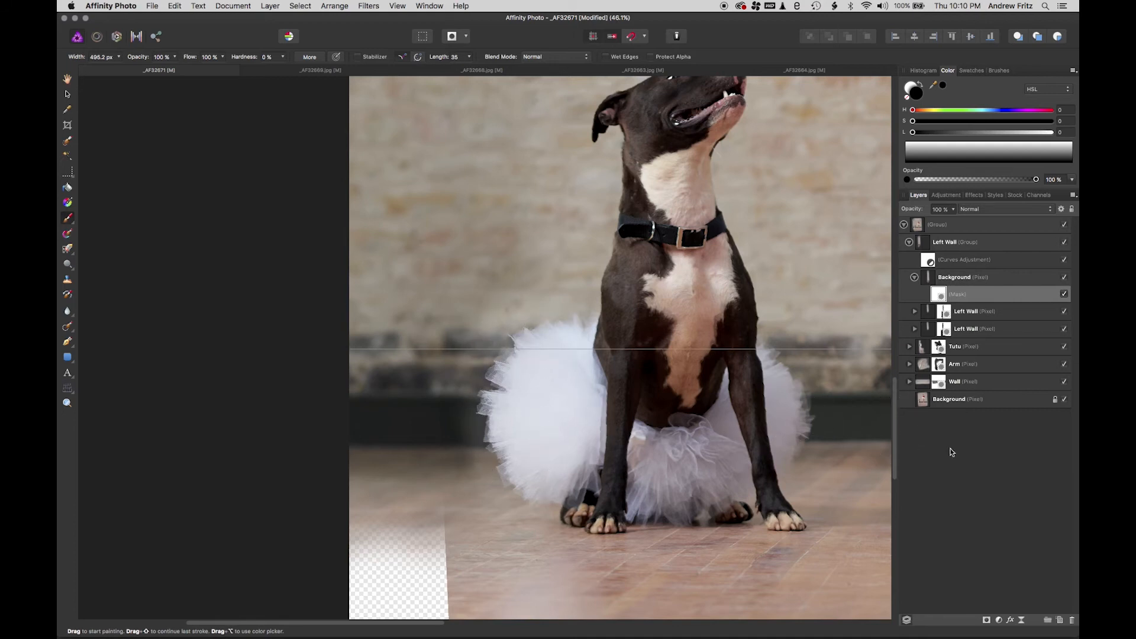
pyautogui.moveTo(398, 463); pyautogui.dragTo(427, 448)
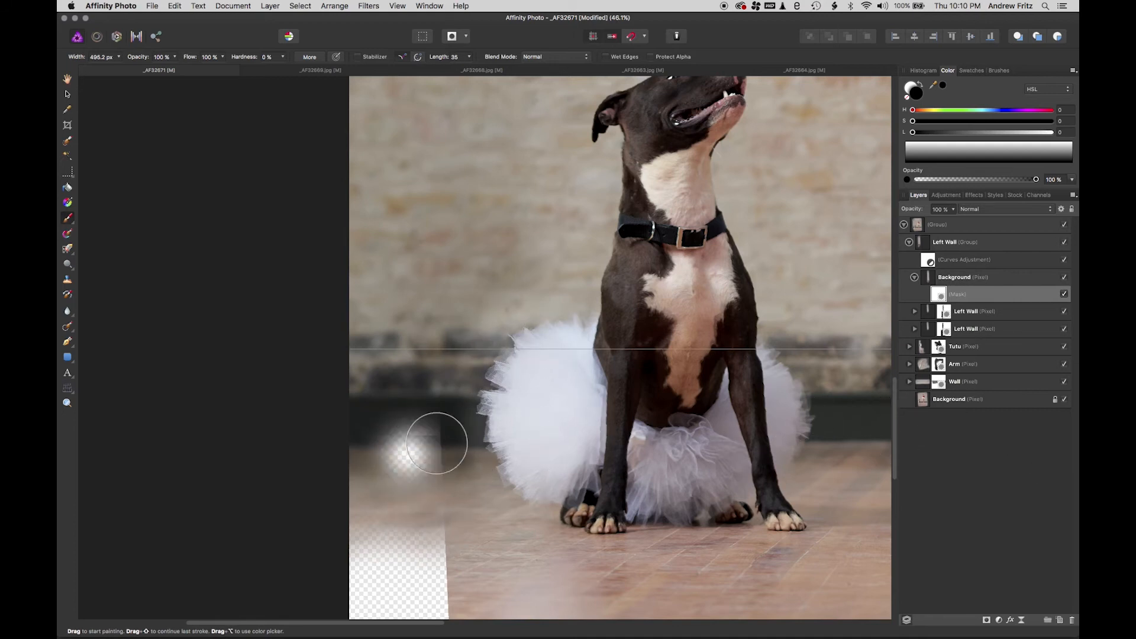
pyautogui.press('super+z')
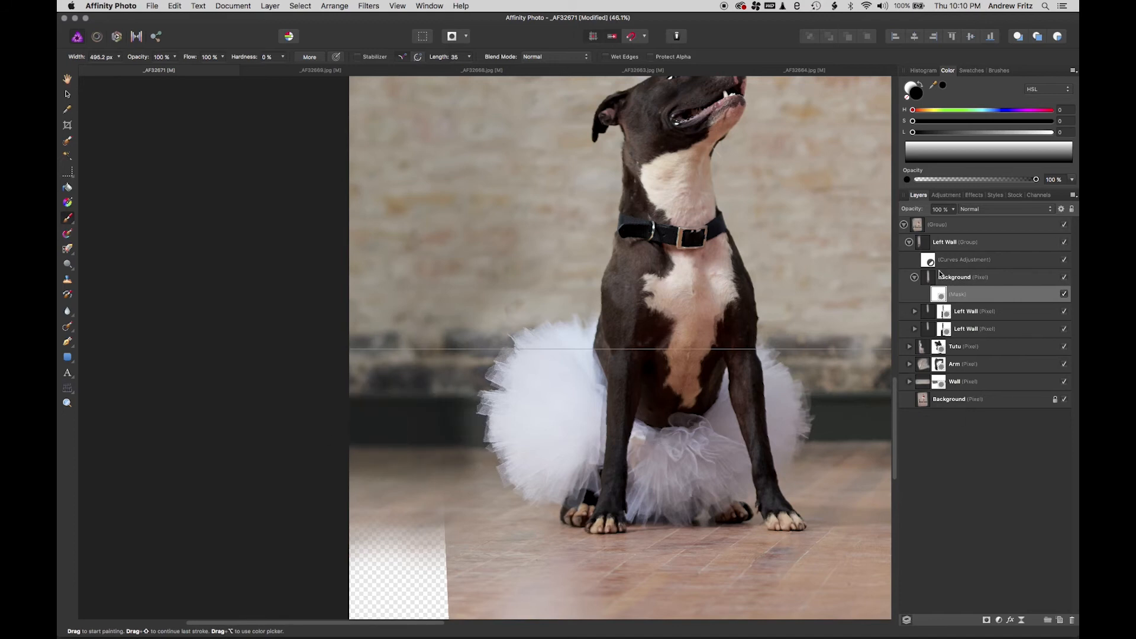
# - Add a Curves adjustment and nest it inside the strip layer, below its mask
pyautogui.click(926, 282)
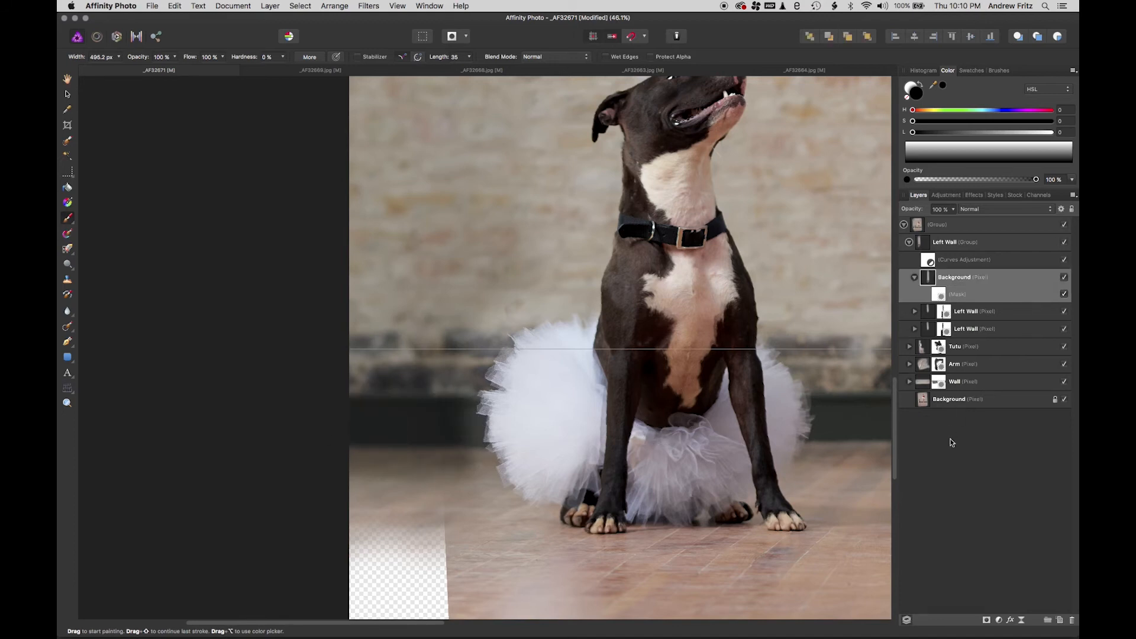
pyautogui.click(1000, 621)
pyautogui.click(1004, 511)
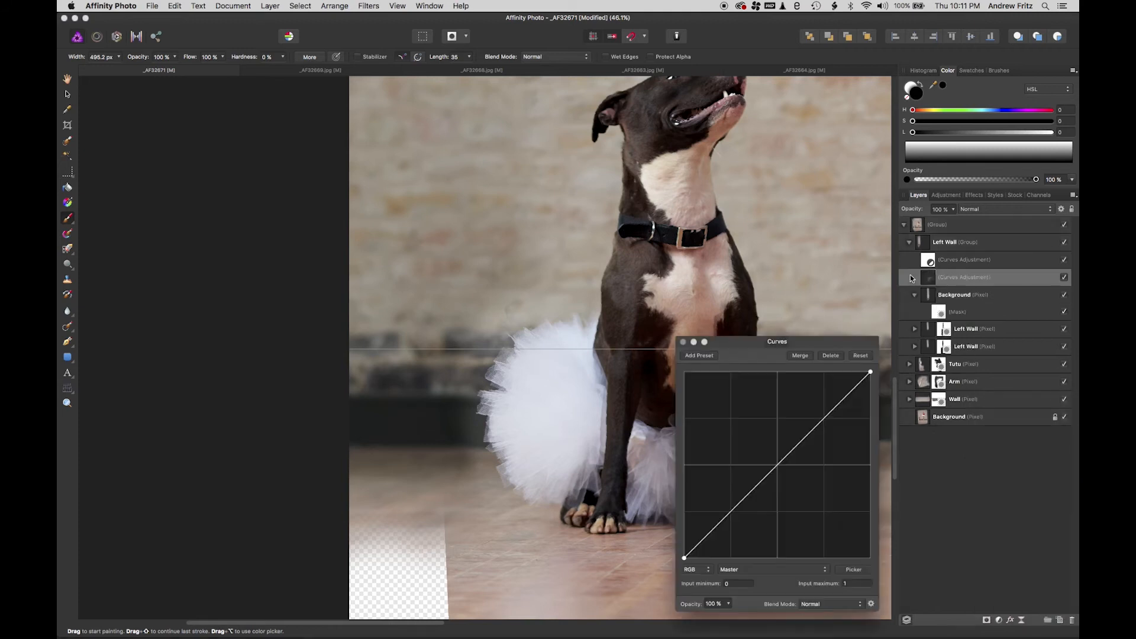
pyautogui.moveTo(930, 282); pyautogui.dragTo(935, 314)
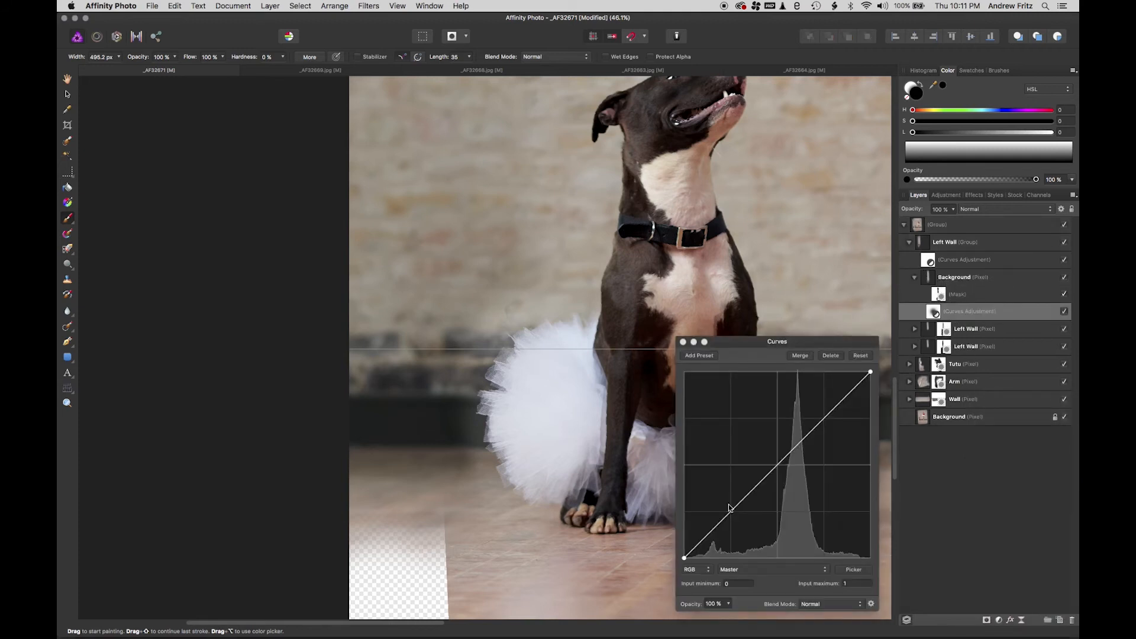
# - Try lifting the strip's shadows with the nested curve while pulling its midtones back down, and reset the curve
pyautogui.moveTo(687, 552); pyautogui.dragTo(690, 550)
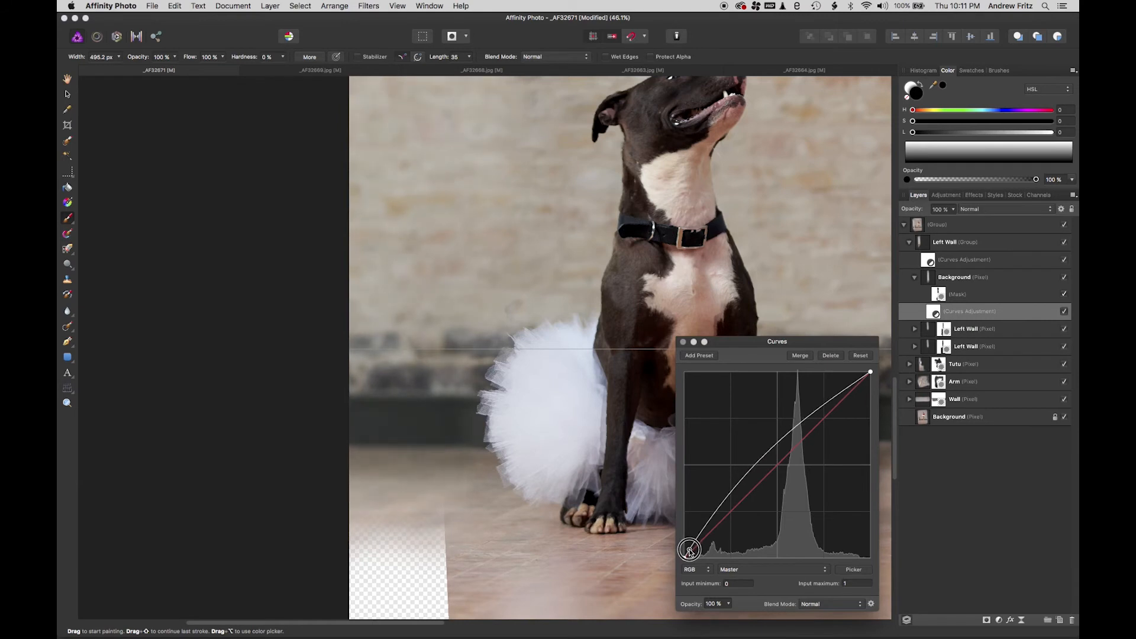
pyautogui.click(683, 341)
pyautogui.scroll(-10, 606, 438)
pyautogui.press('super+0')
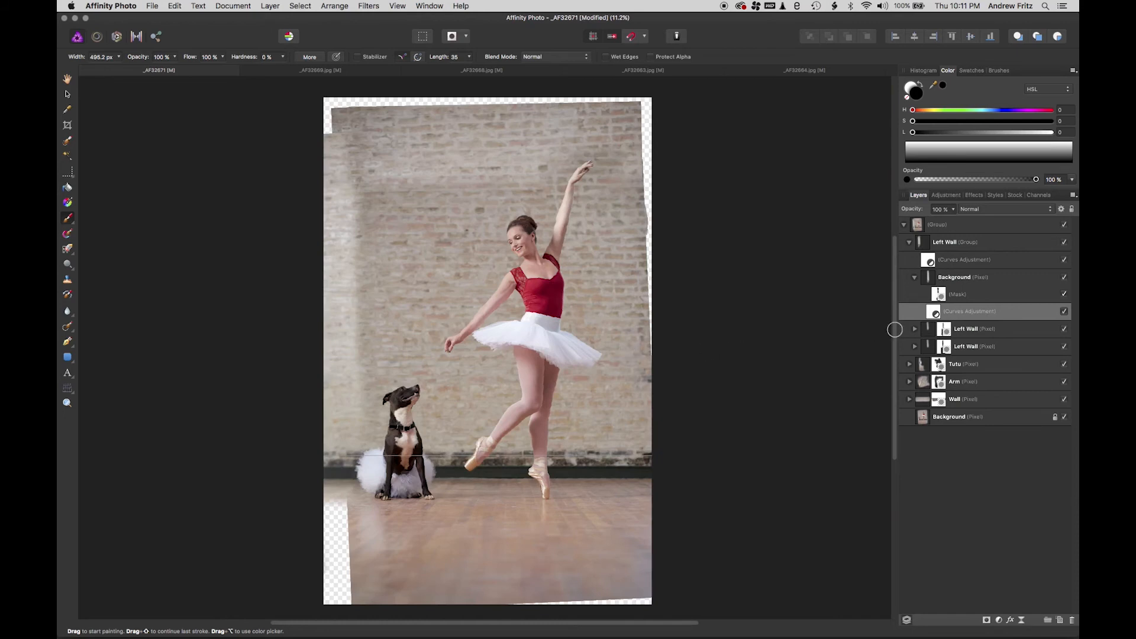
pyautogui.doubleClick(937, 312)
pyautogui.moveTo(763, 452); pyautogui.dragTo(767, 467)
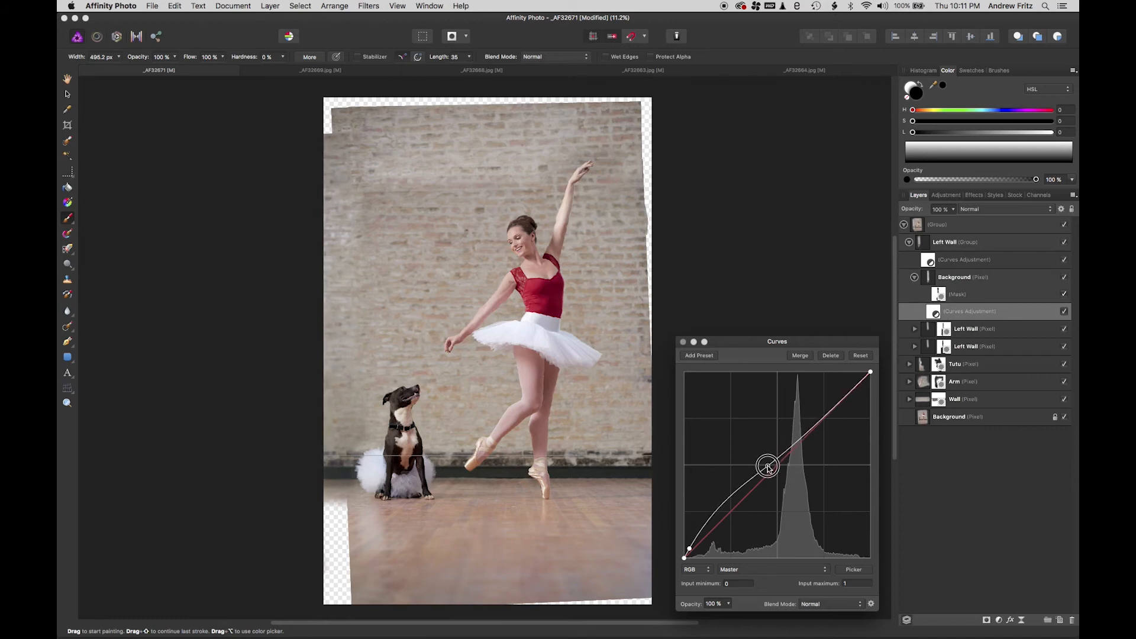
pyautogui.click(863, 357)
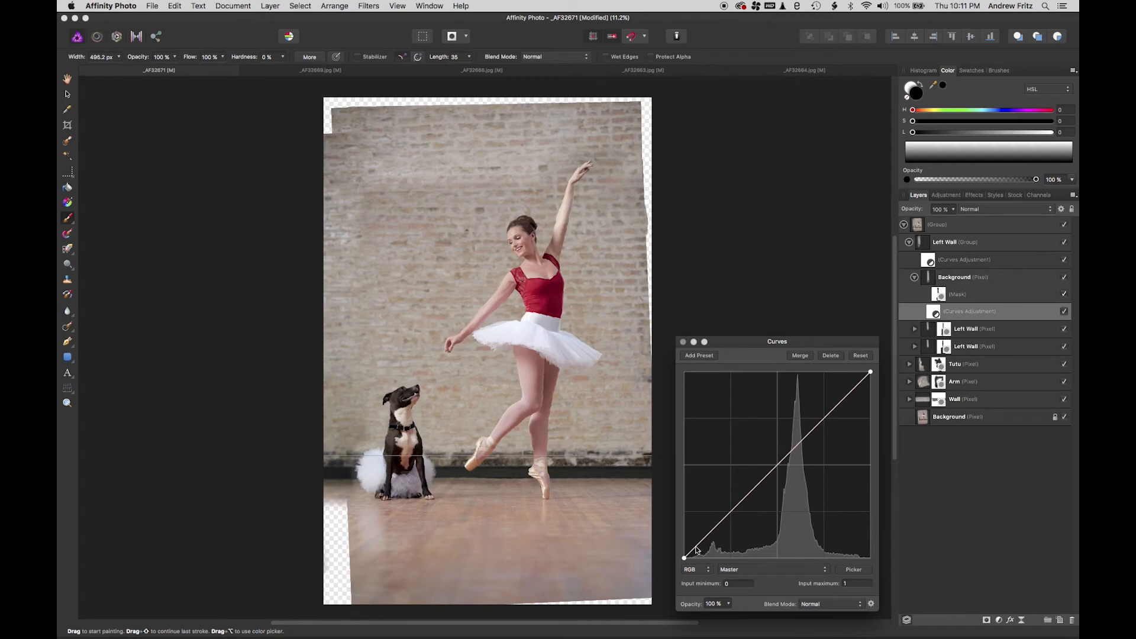
# - Raise the shadows gently on the strip's nested curve and pull the lower midtones back close to the diagonal
pyautogui.moveTo(695, 547); pyautogui.dragTo(694, 544)
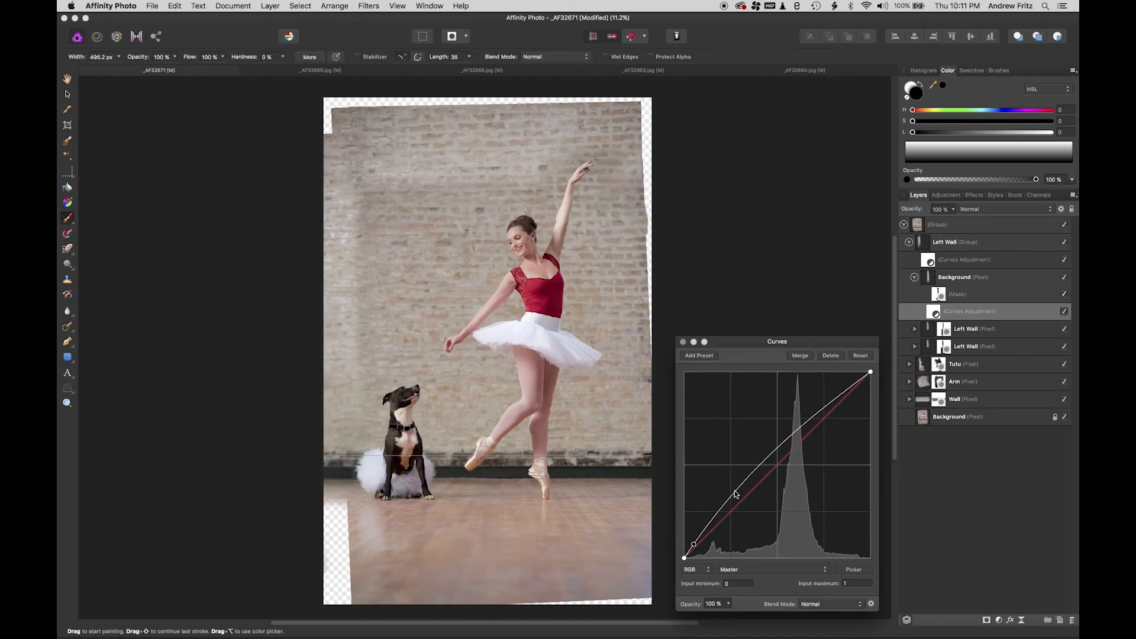
pyautogui.moveTo(735, 493); pyautogui.dragTo(738, 503)
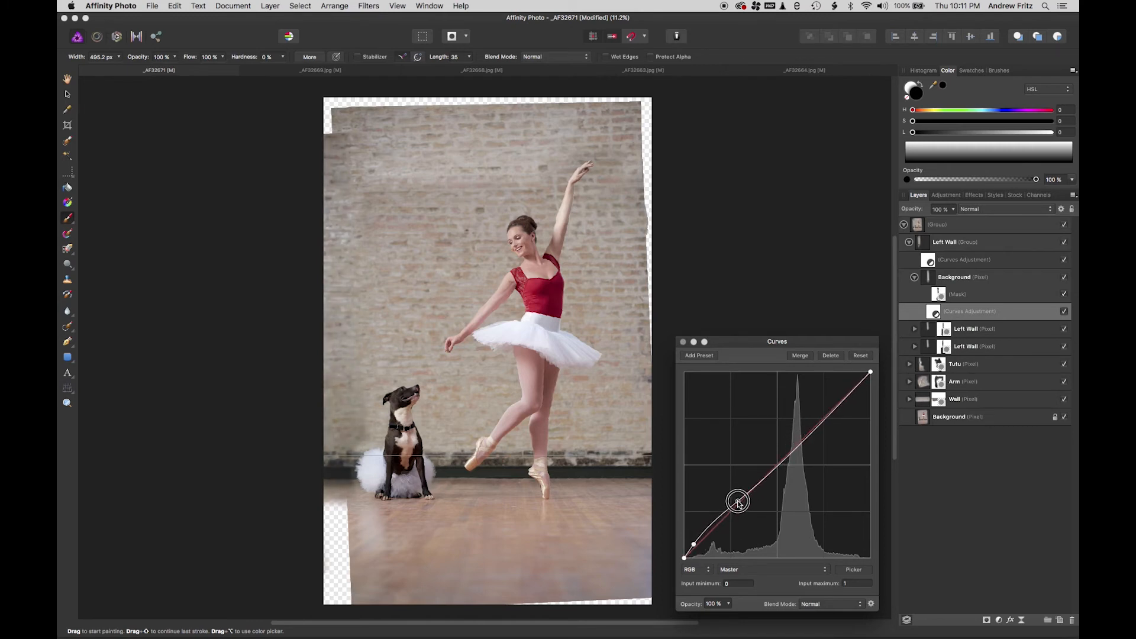
pyautogui.click(682, 342)
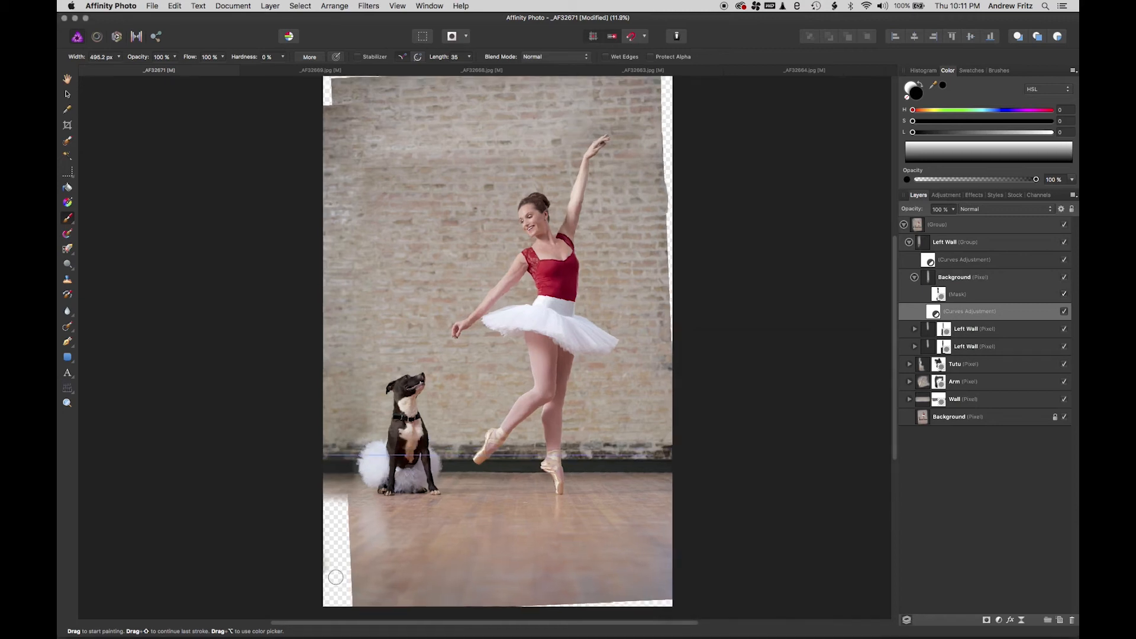
# - Compare the floor and baseboard beside the dog with the Left Wall group and the Tutu layer each hidden and shown
pyautogui.scroll(3, 333, 578)
pyautogui.scroll(8, 361, 526)
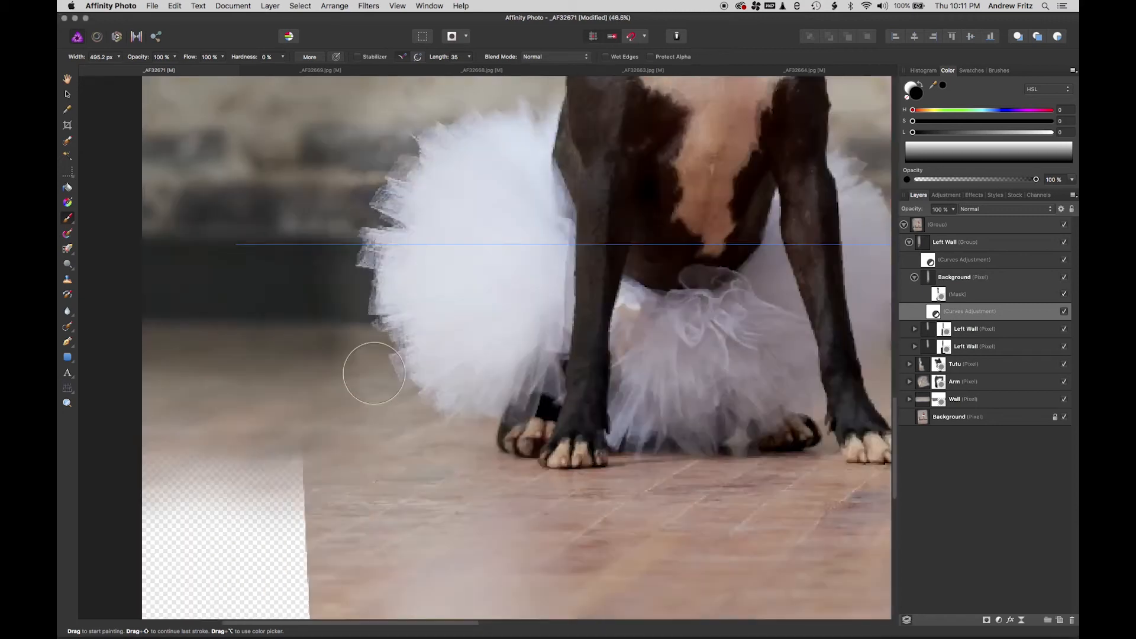
pyautogui.scroll(-5, 464, 317)
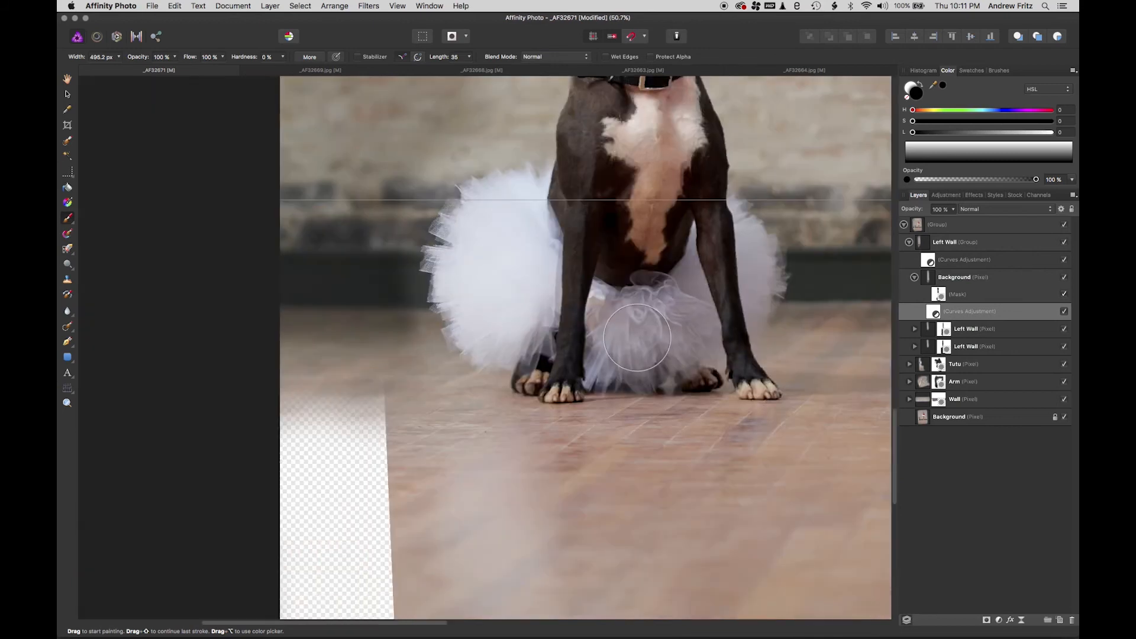
pyautogui.click(909, 242)
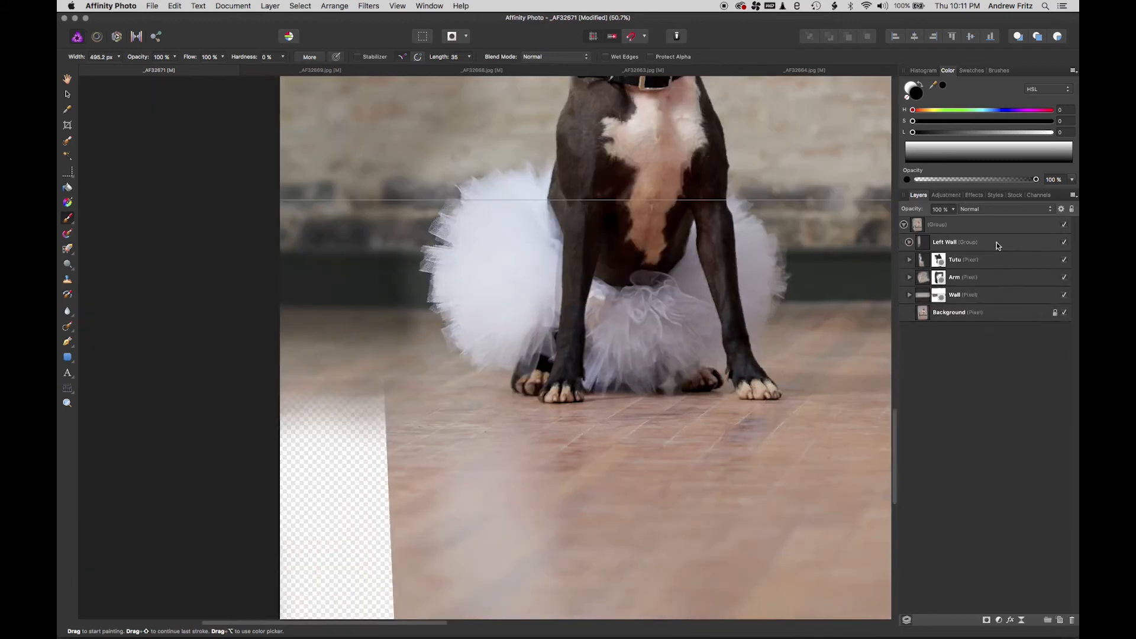
pyautogui.click(1065, 243)
pyautogui.click(1065, 243)
pyautogui.click(1065, 260)
pyautogui.click(1065, 261)
# - Paint black on the Tutu layer's mask over the baseboard and floor just outside the tutu's edge
pyautogui.click(940, 260)
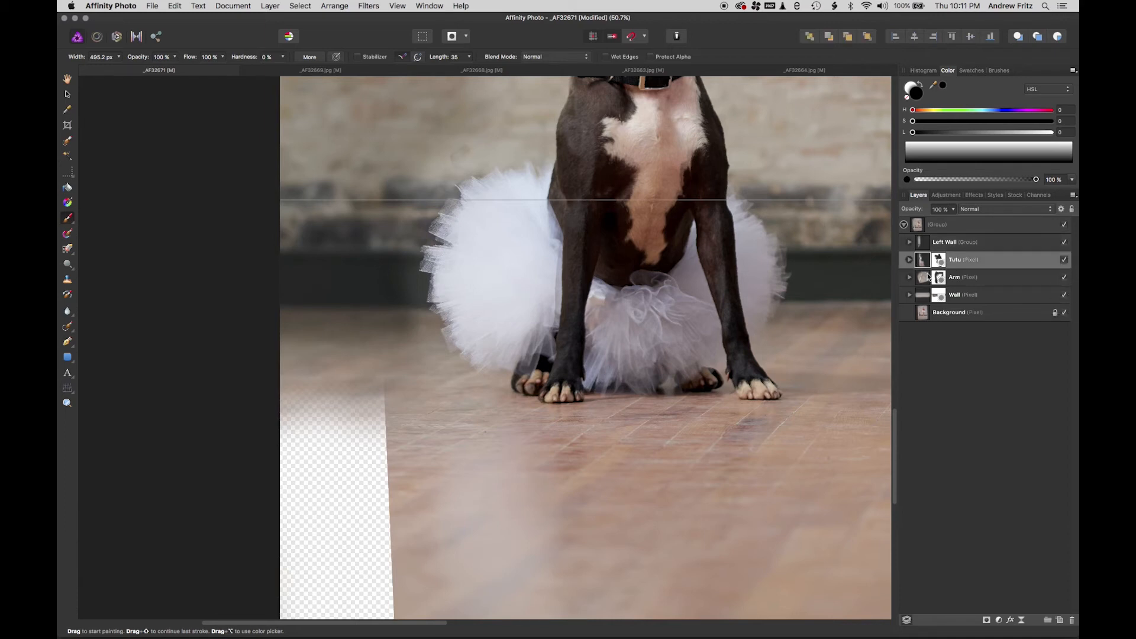
pyautogui.click(910, 260)
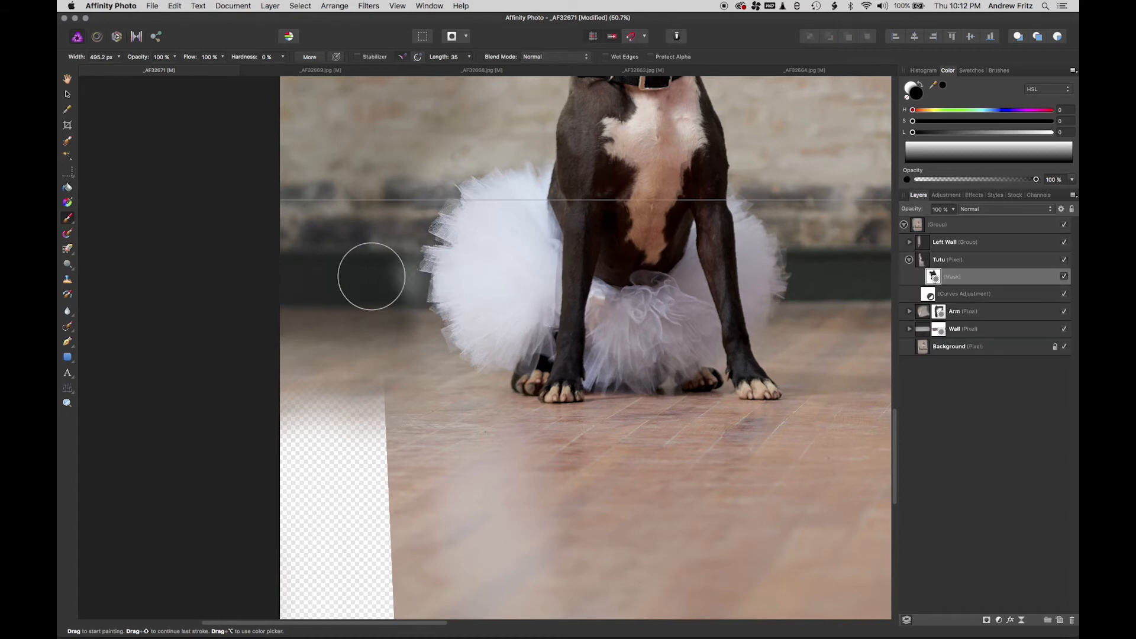
pyautogui.moveTo(382, 277)
pyautogui.mouseDown()
pyautogui.moveTo(383, 296)
pyautogui.moveTo(380, 261)
pyautogui.moveTo(395, 357)
pyautogui.mouseUp()
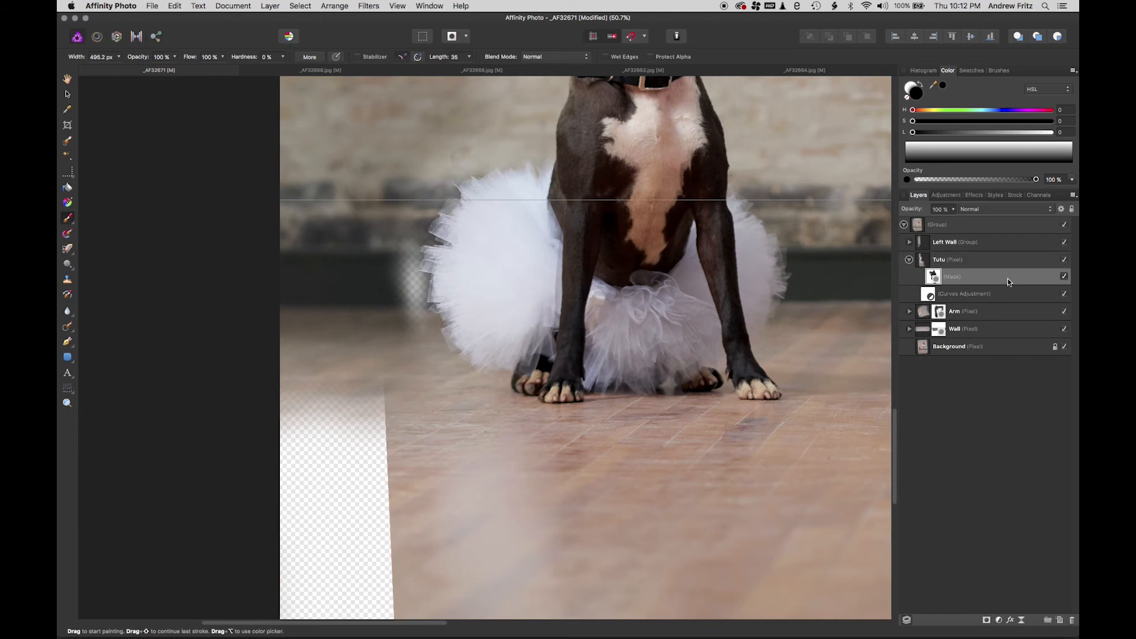
# - Paint white on the mask of the Background strip inside the Left Wall group over the transparent baseboard gap beside the tutu
pyautogui.click(910, 243)
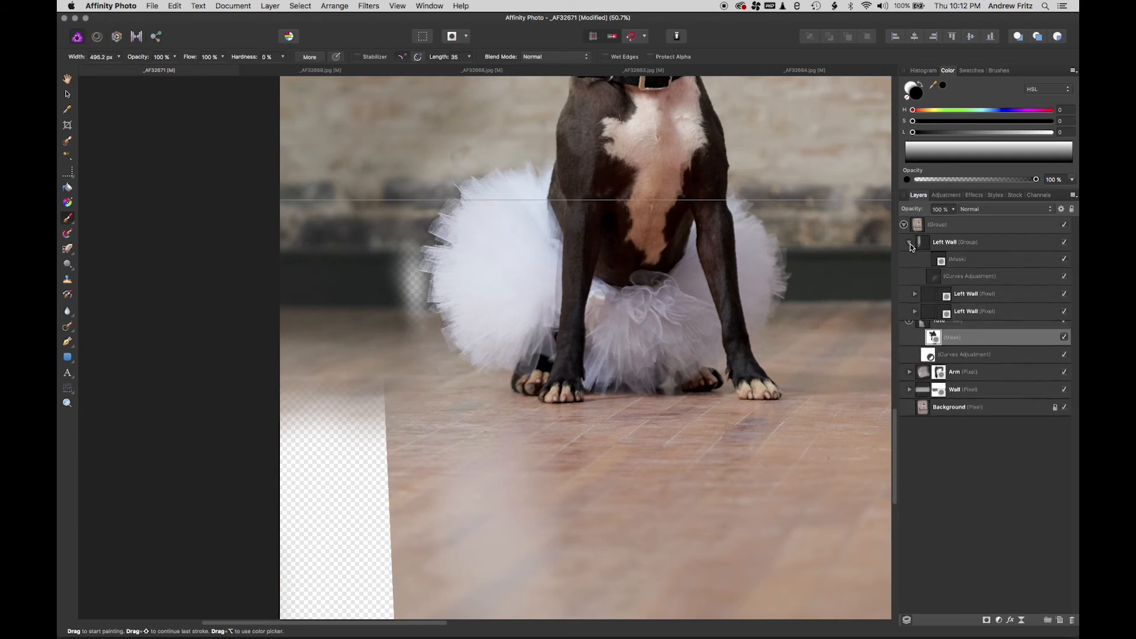
pyautogui.click(940, 295)
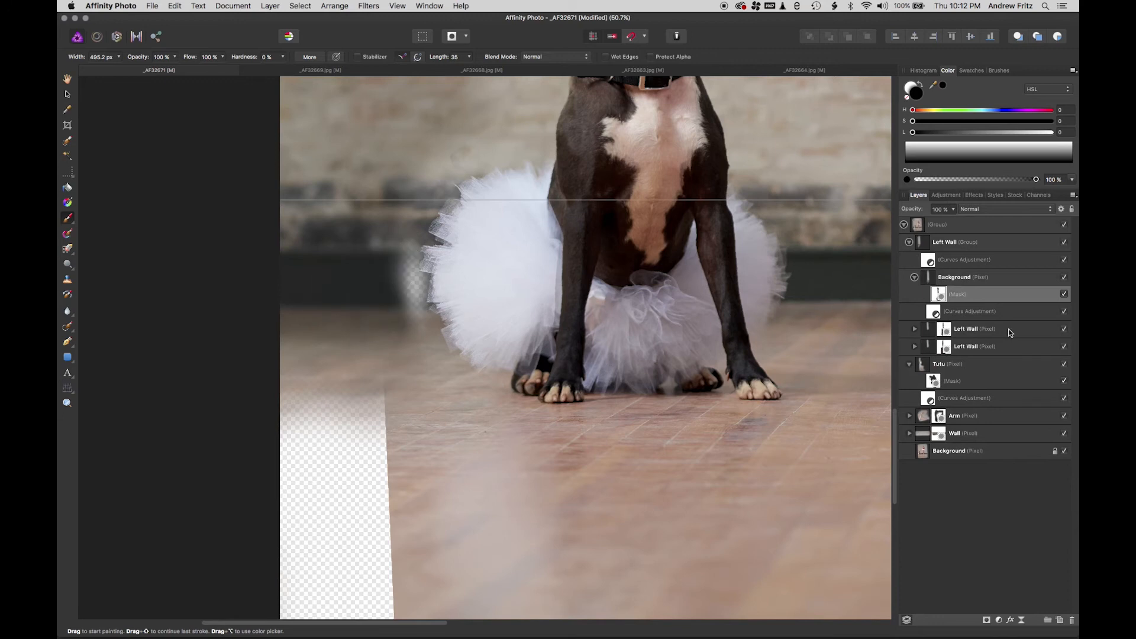
pyautogui.click(915, 329)
pyautogui.click(945, 334)
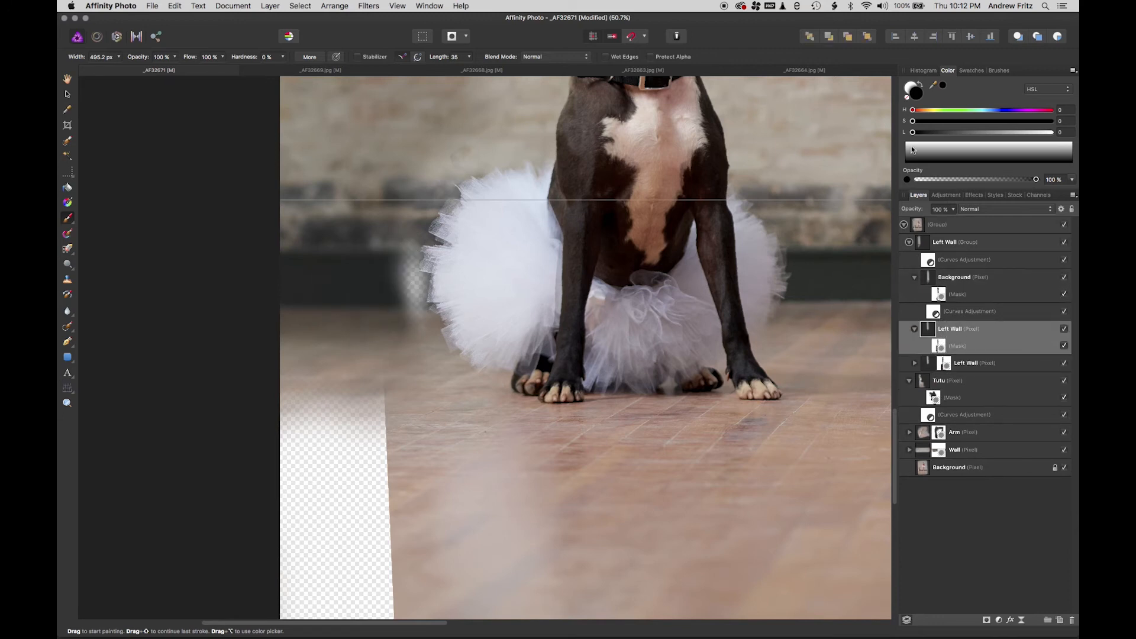
pyautogui.click(924, 83)
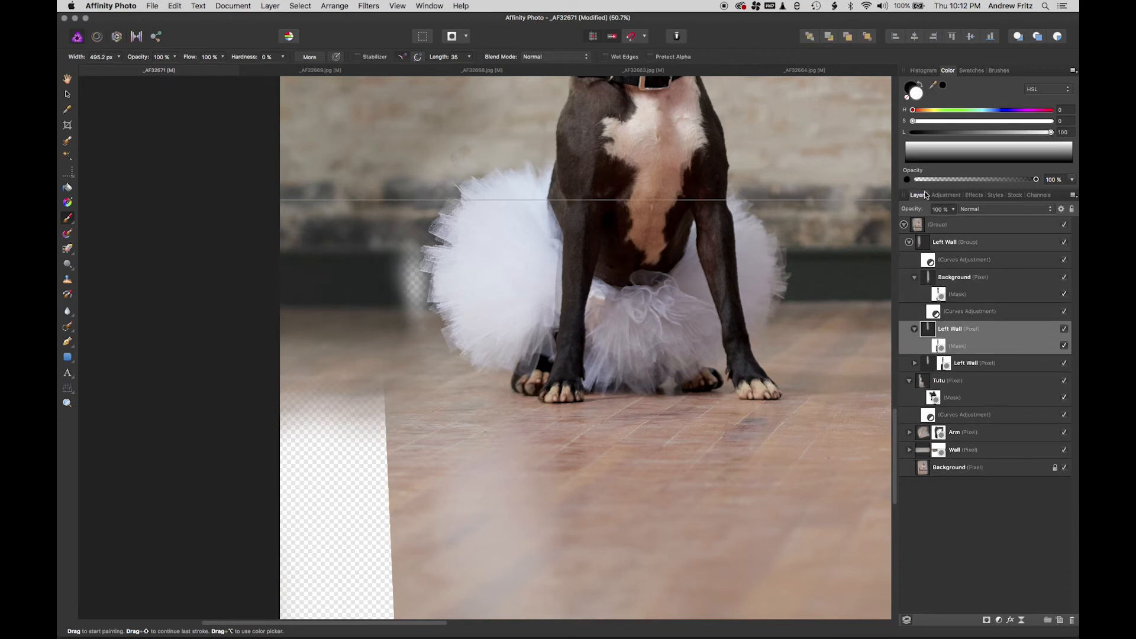
pyautogui.click(938, 296)
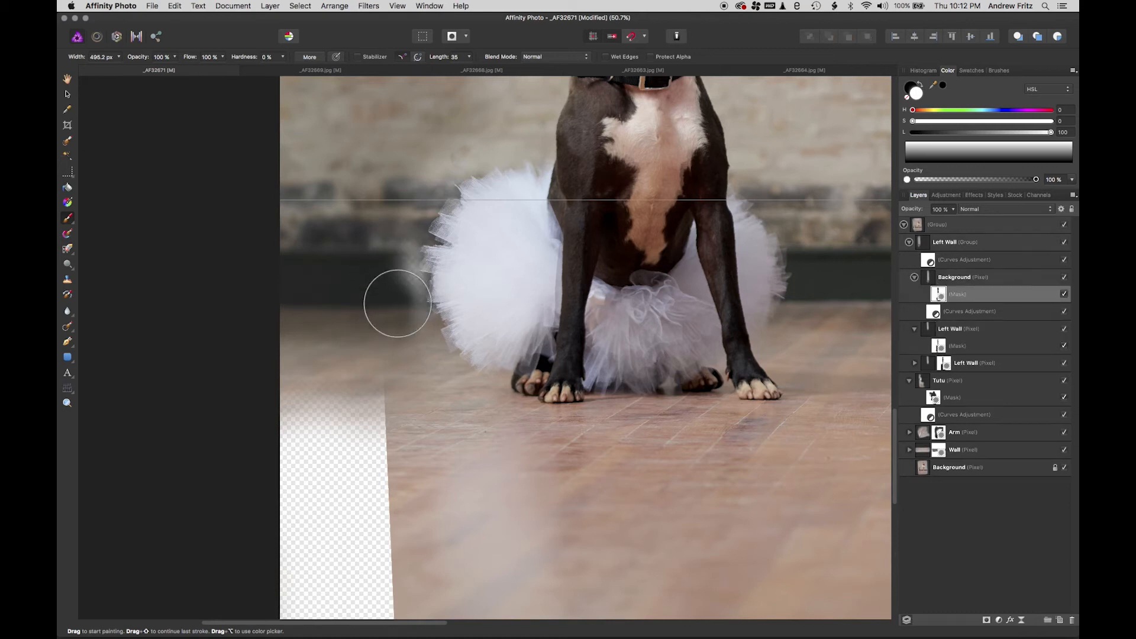
pyautogui.moveTo(397, 303)
pyautogui.mouseDown()
pyautogui.moveTo(398, 287)
pyautogui.moveTo(391, 343)
pyautogui.mouseUp()
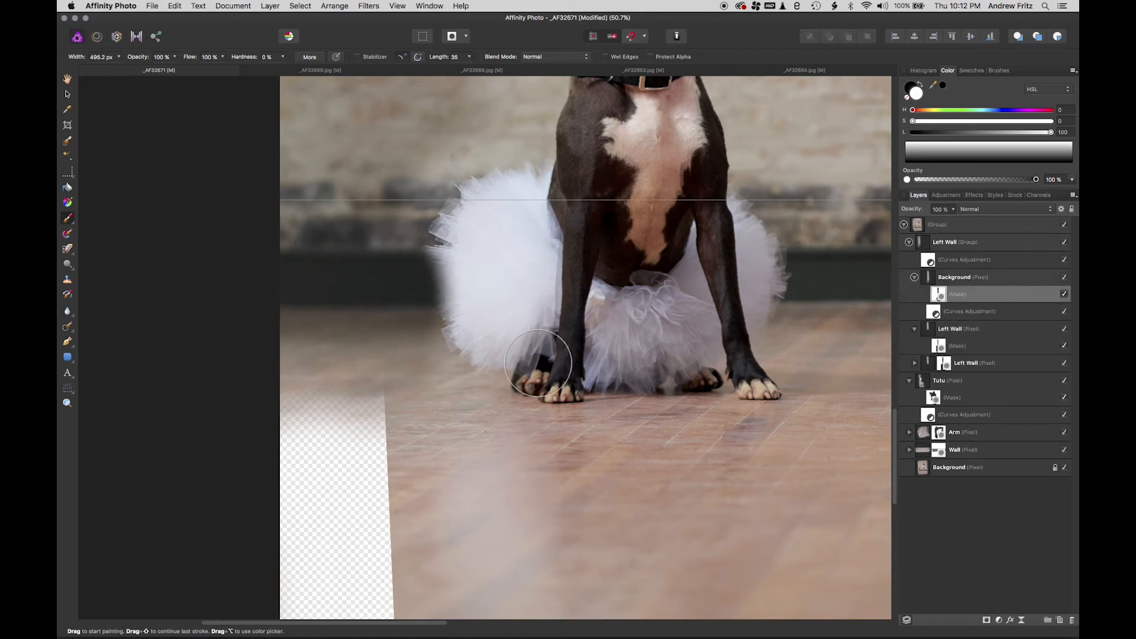
# - Try the Tutu layer above the Left Wall group and return it to its place below
pyautogui.click(933, 396)
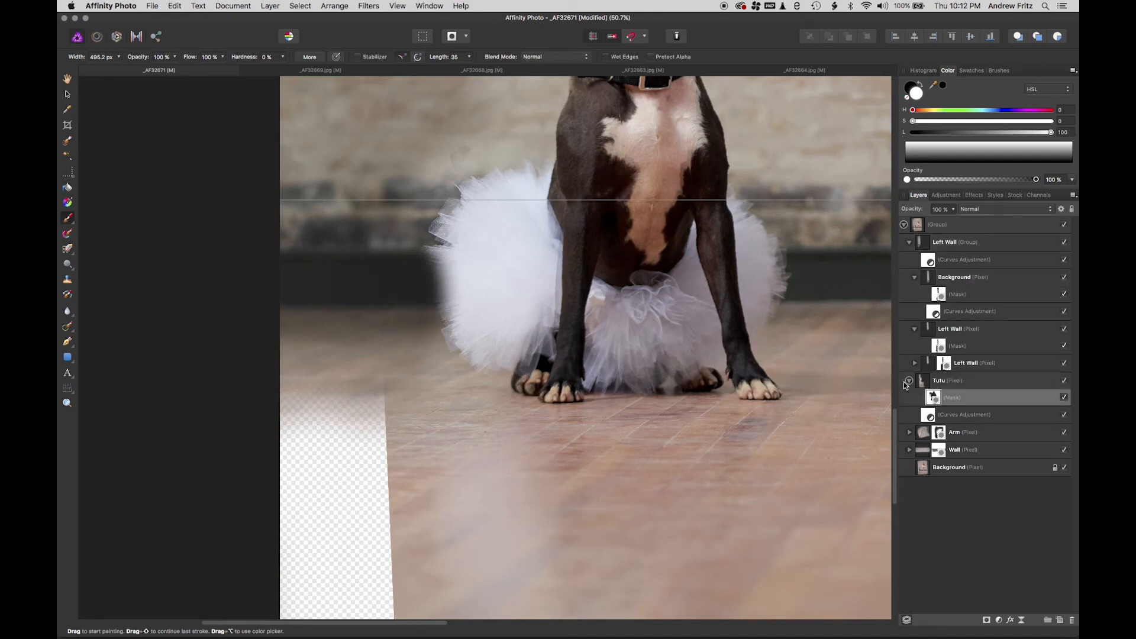
pyautogui.moveTo(924, 384); pyautogui.dragTo(929, 238)
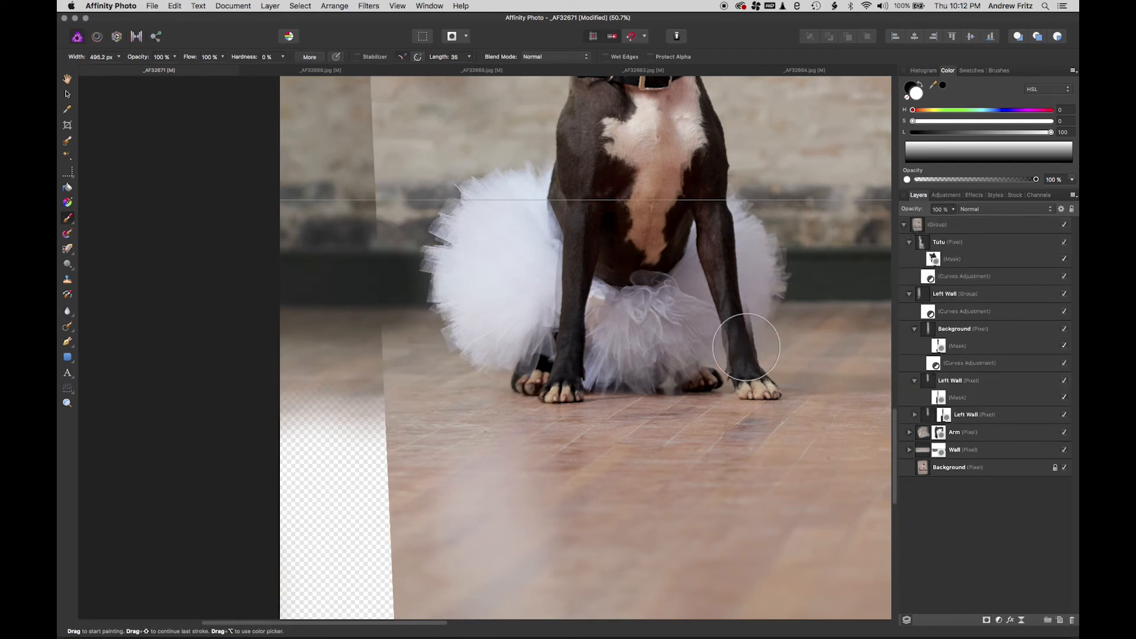
pyautogui.moveTo(925, 249); pyautogui.dragTo(918, 424)
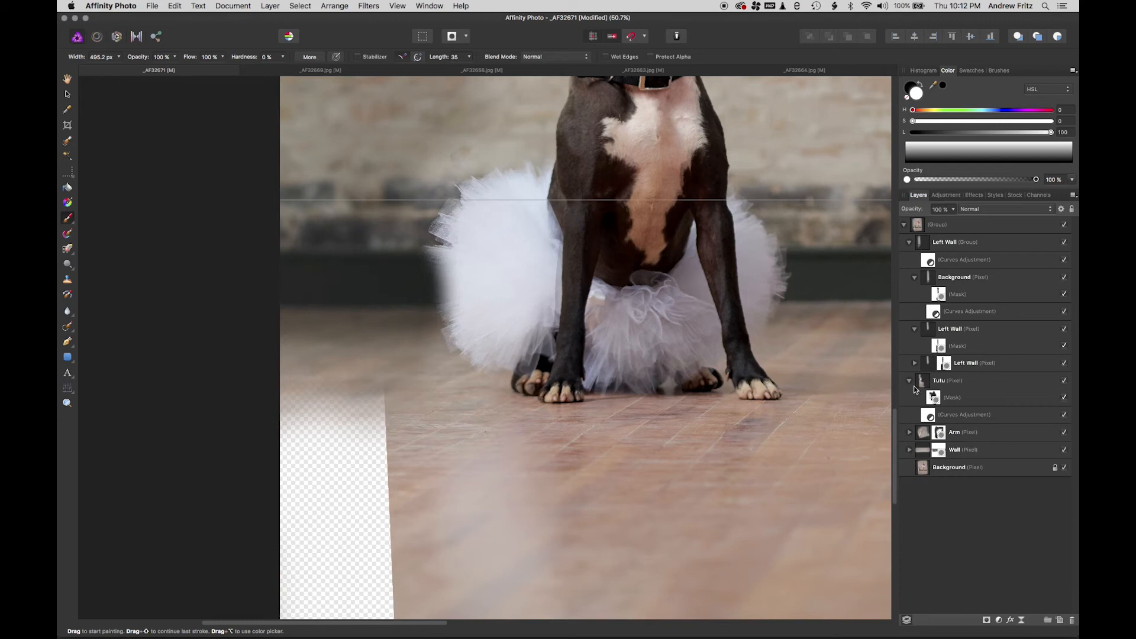
# - Try a white stroke on the lower Left Wall layer's mask over the tutu's outer edge, and undo it
pyautogui.click(933, 397)
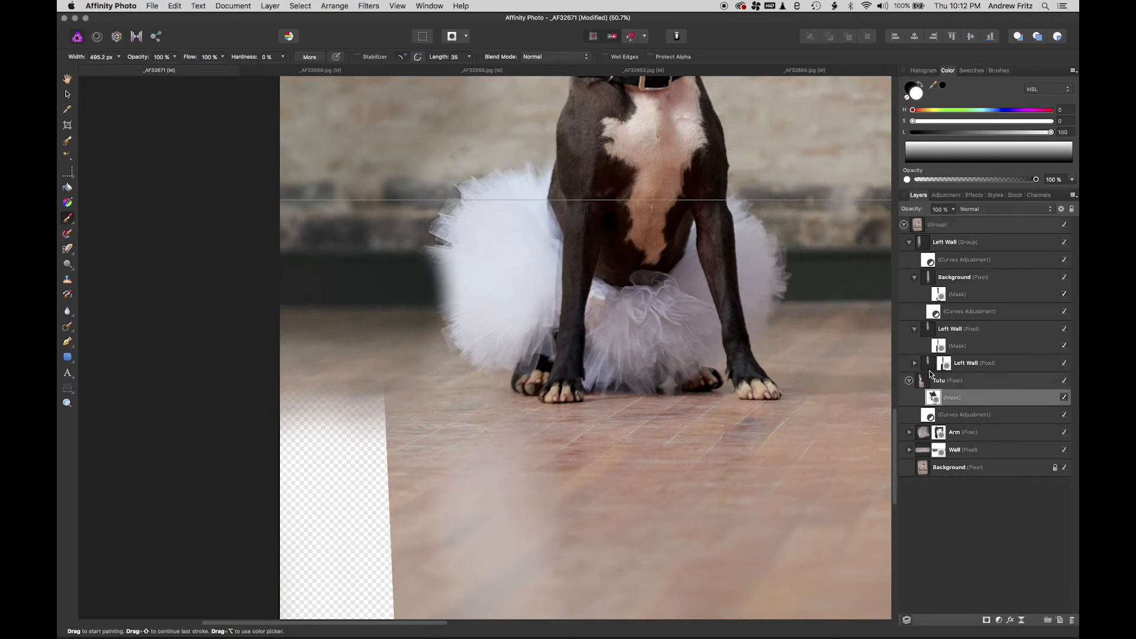
pyautogui.click(947, 366)
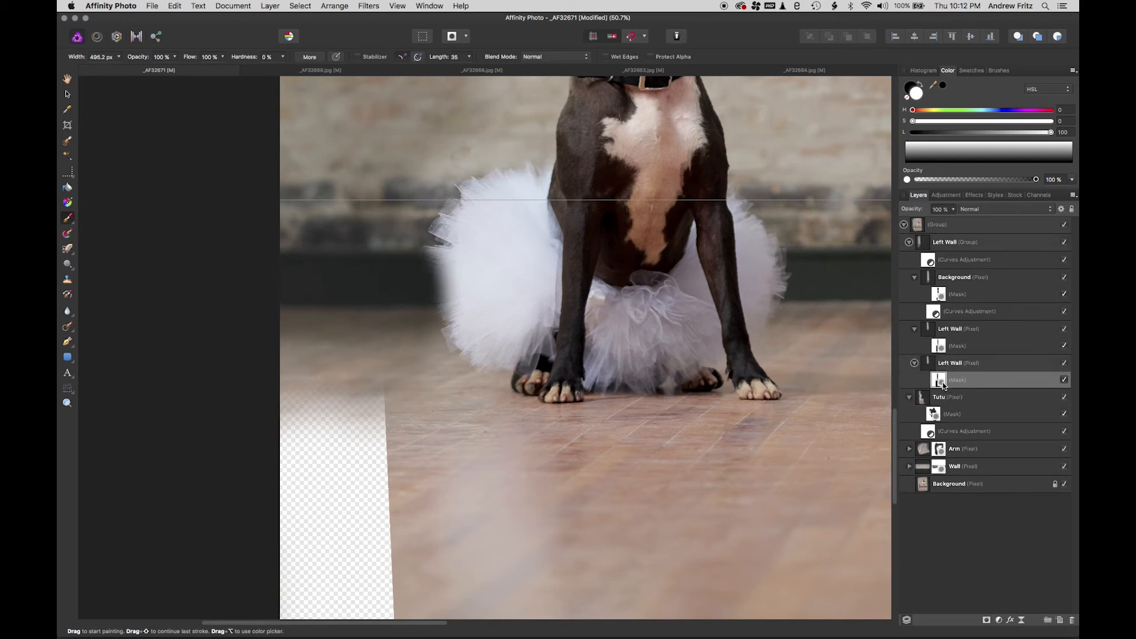
pyautogui.moveTo(456, 317)
pyautogui.mouseDown()
pyautogui.moveTo(431, 266)
pyautogui.moveTo(447, 281)
pyautogui.mouseUp()
pyautogui.press('super+z')
# - Shrink the brush to 258.5 px and paint black on the Background strip's mask along the tutu's outer edge
pyautogui.press('[')
pyautogui.press('[')
pyautogui.click(925, 82)
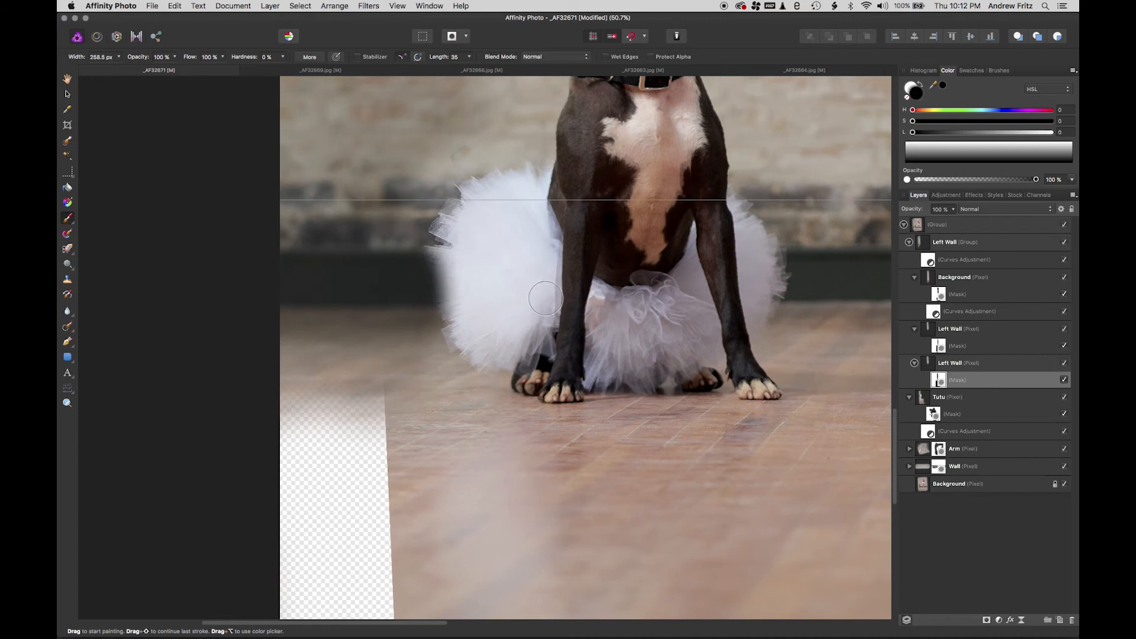
pyautogui.click(940, 346)
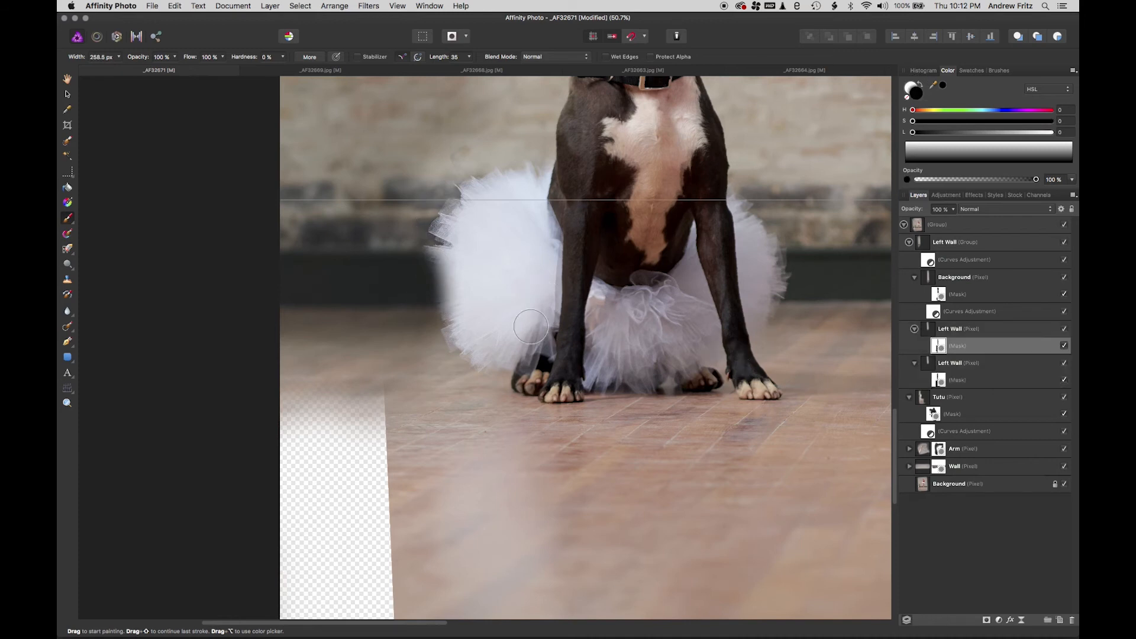
pyautogui.click(938, 296)
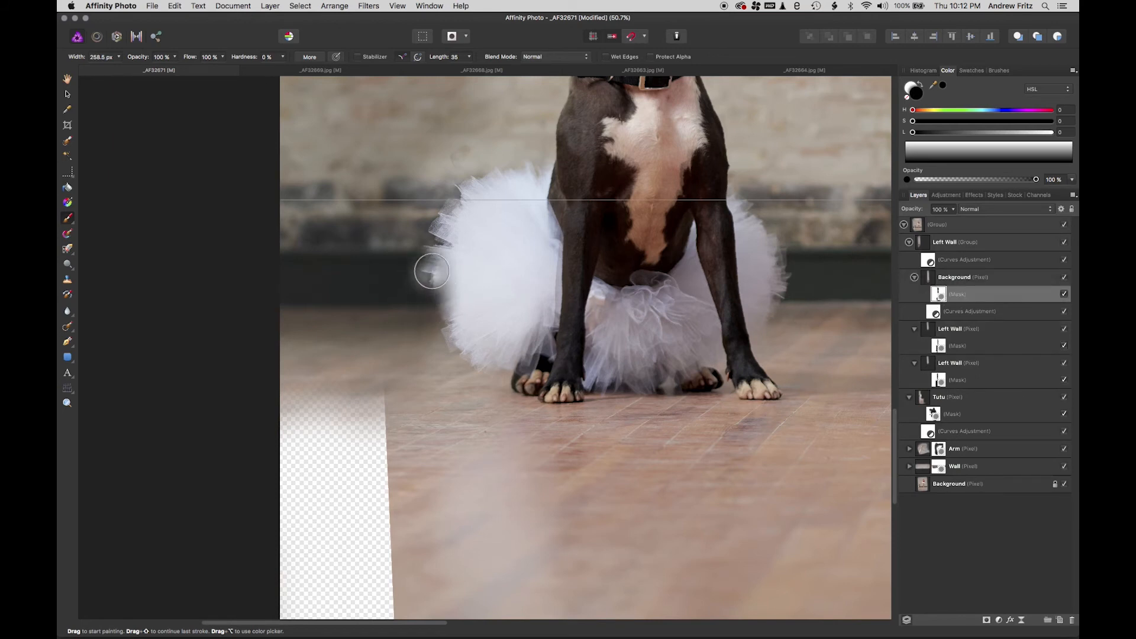
pyautogui.moveTo(432, 271)
pyautogui.mouseDown()
pyautogui.moveTo(425, 256)
pyautogui.moveTo(464, 337)
pyautogui.moveTo(447, 302)
pyautogui.mouseUp()
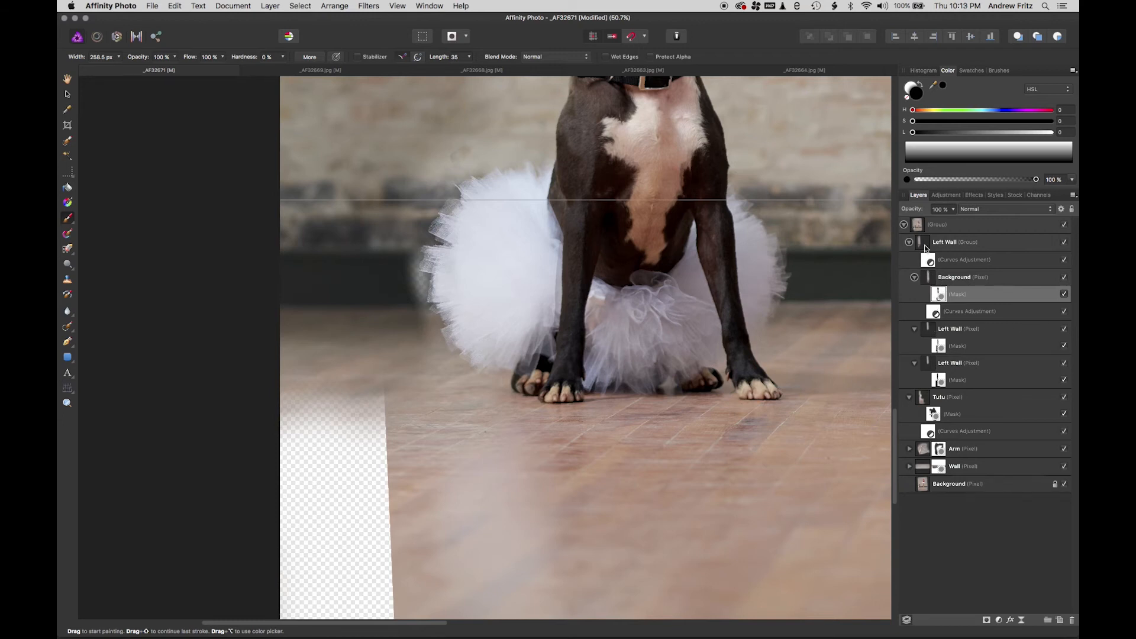
# - Paint white on the masks of both Left Wall layers over the baseboard just outside the tutu's edge
pyautogui.click(931, 329)
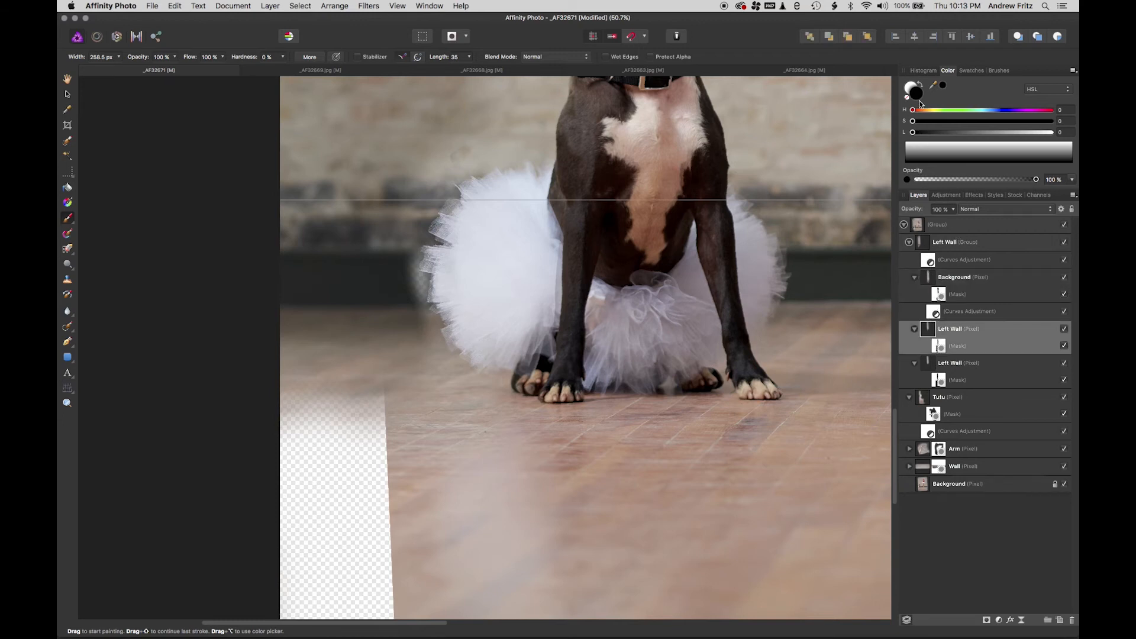
pyautogui.click(919, 82)
pyautogui.click(939, 346)
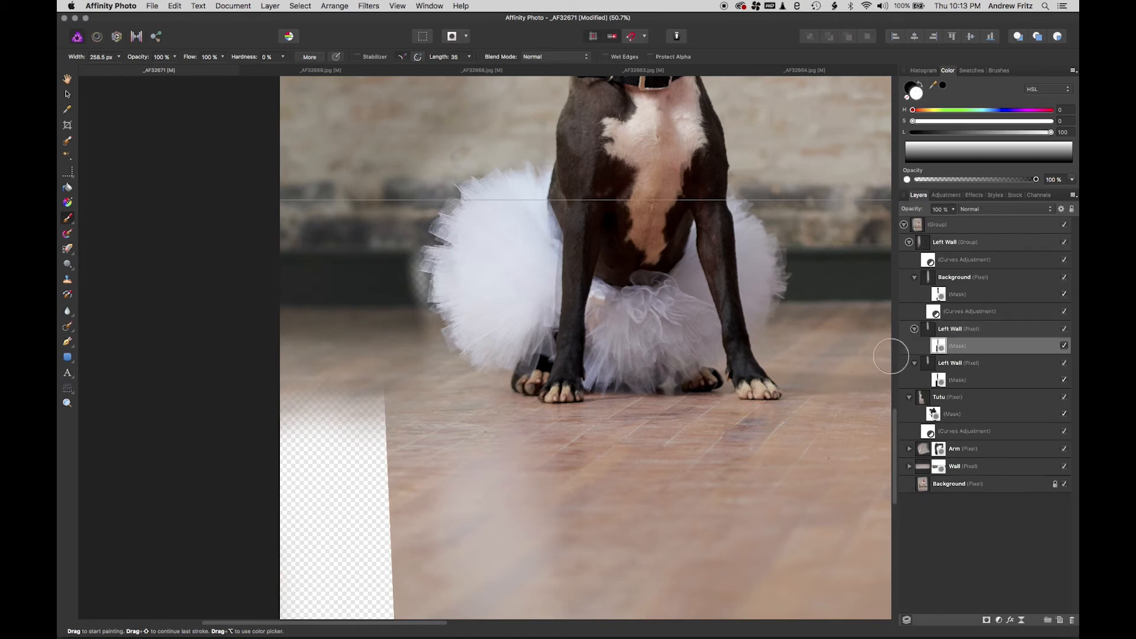
pyautogui.moveTo(414, 264); pyautogui.dragTo(415, 271)
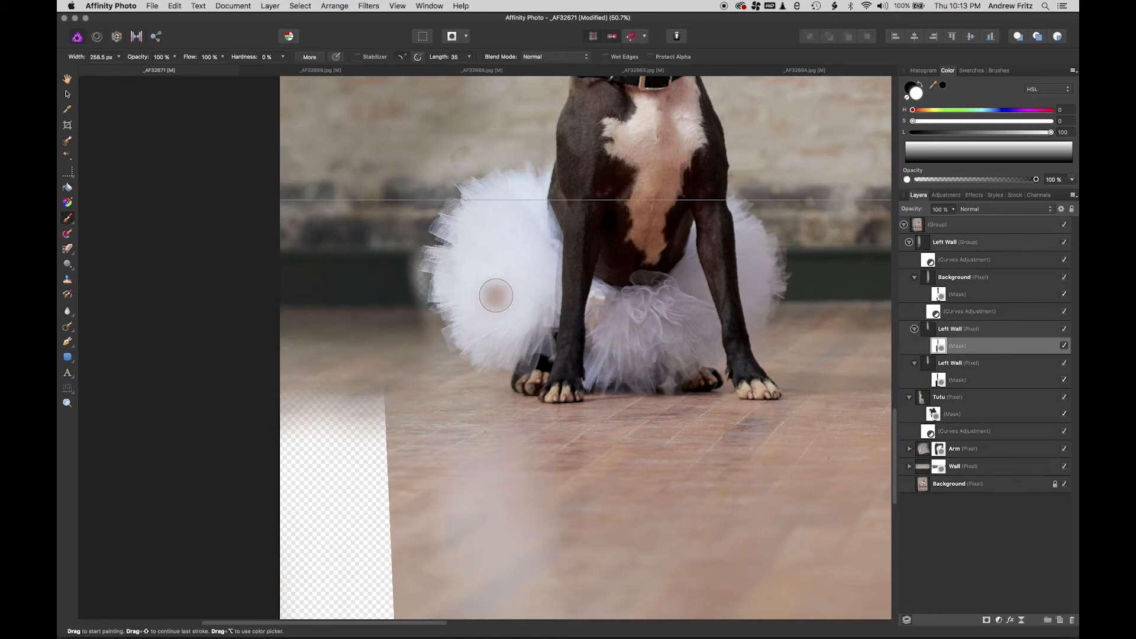
pyautogui.click(938, 381)
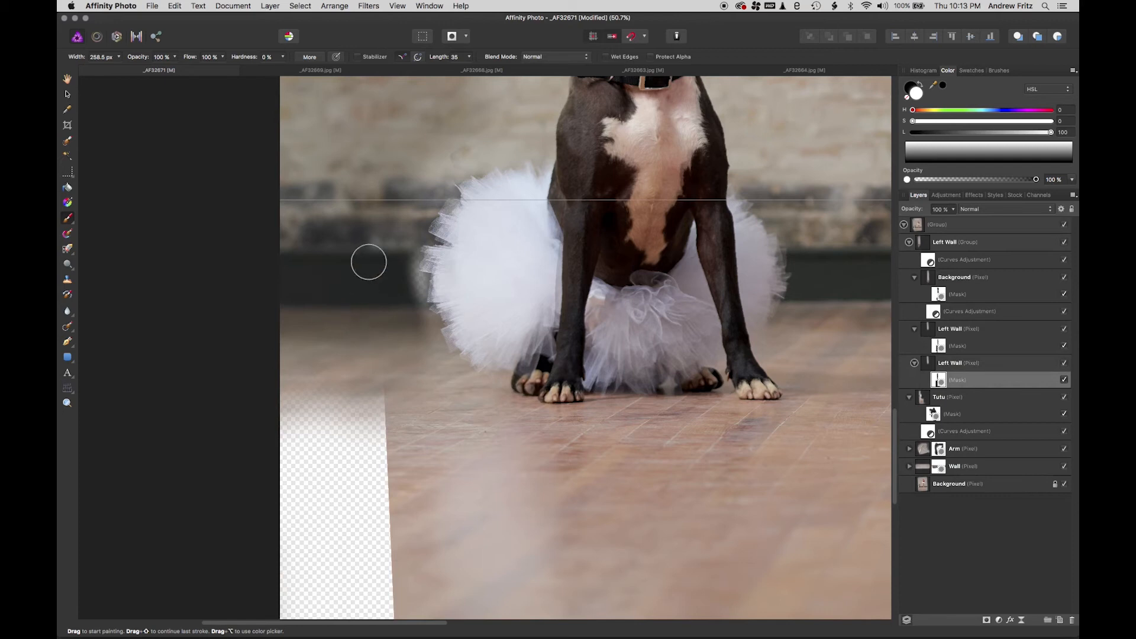
pyautogui.moveTo(412, 294); pyautogui.dragTo(412, 283)
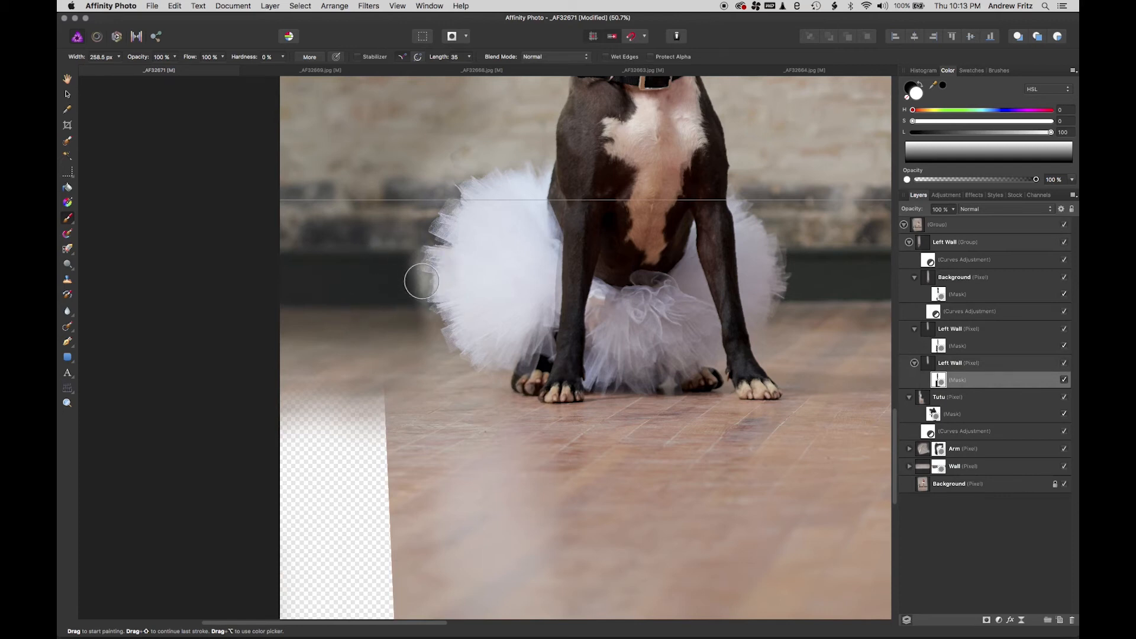
# - Collapse the Left Wall group and the Tutu layer so their nested masks and adjustments are folded away
pyautogui.click(940, 416)
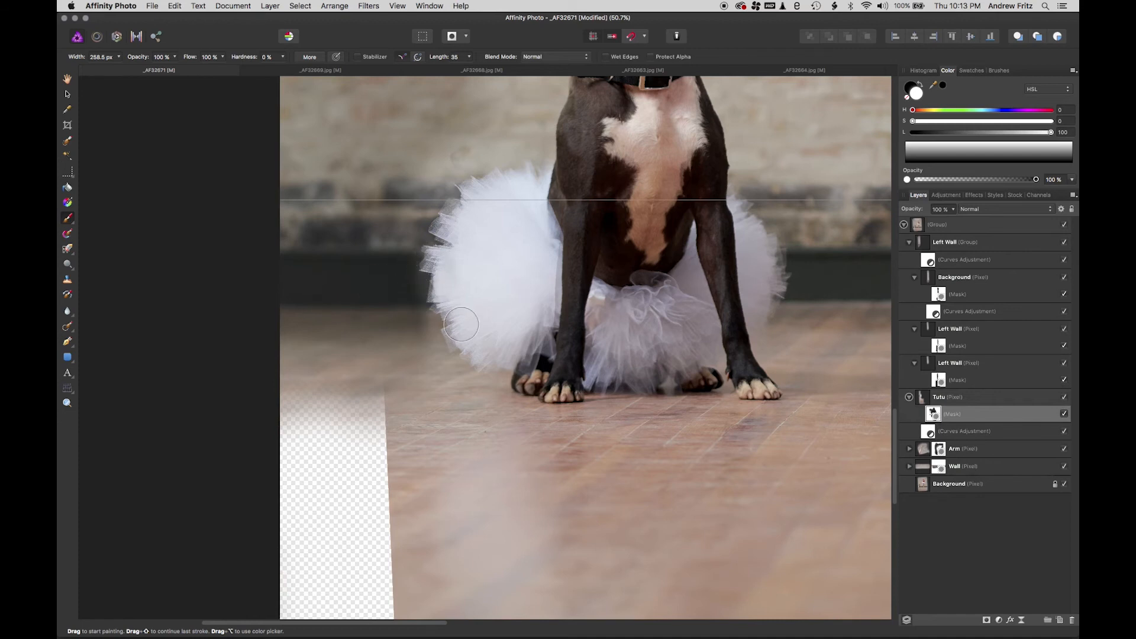
pyautogui.scroll(-3, 633, 425)
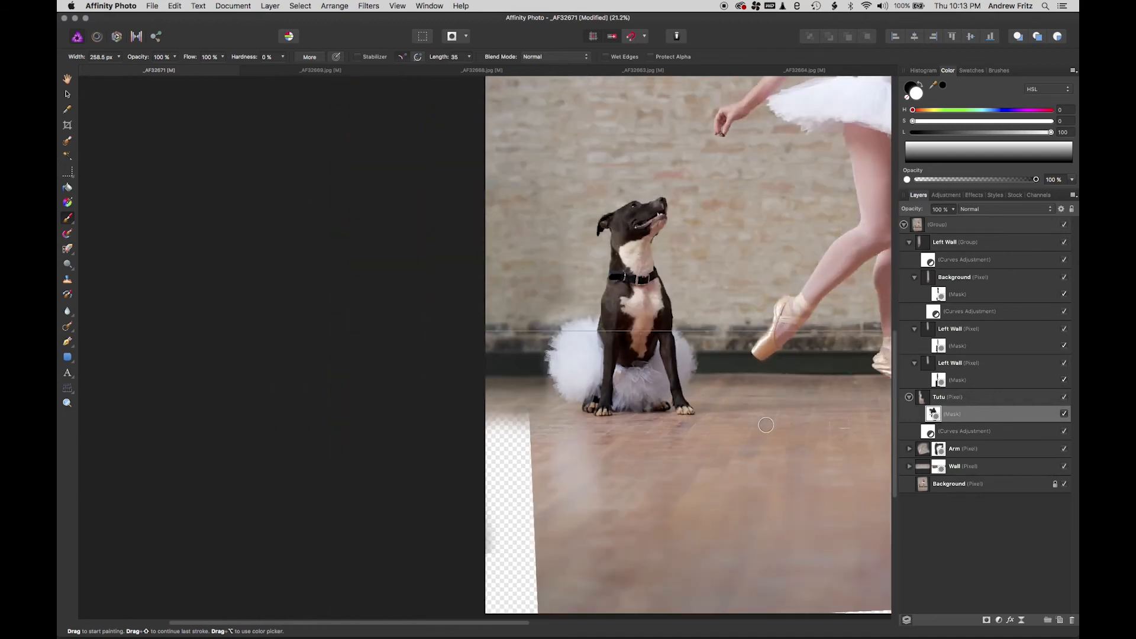
pyautogui.scroll(-3, 745, 422)
pyautogui.press('super+1')
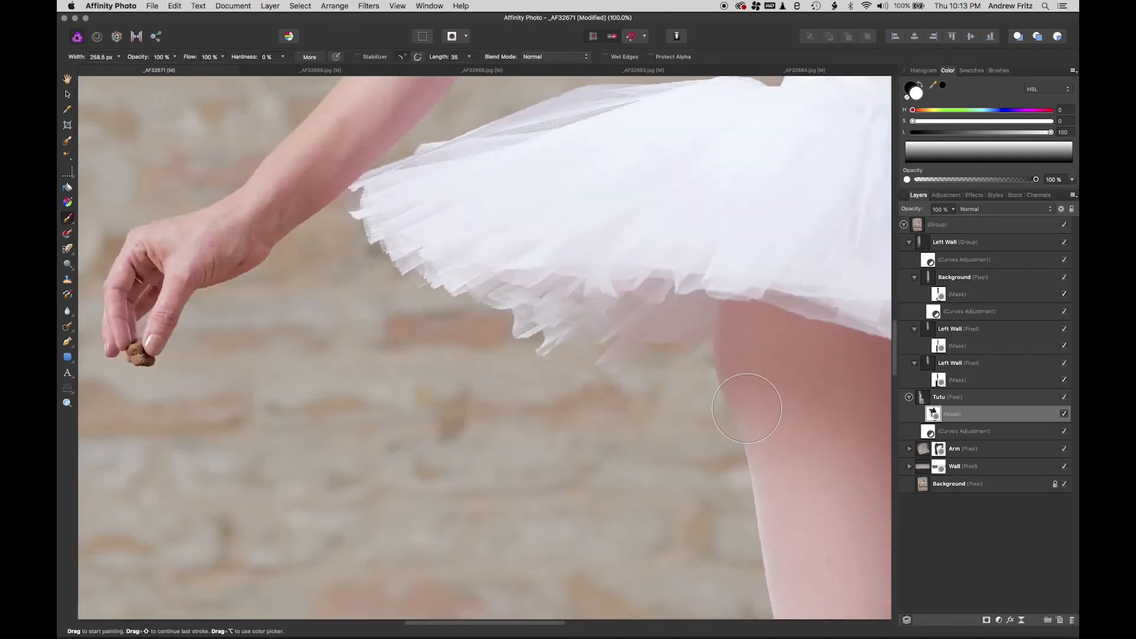
pyautogui.press('super+0')
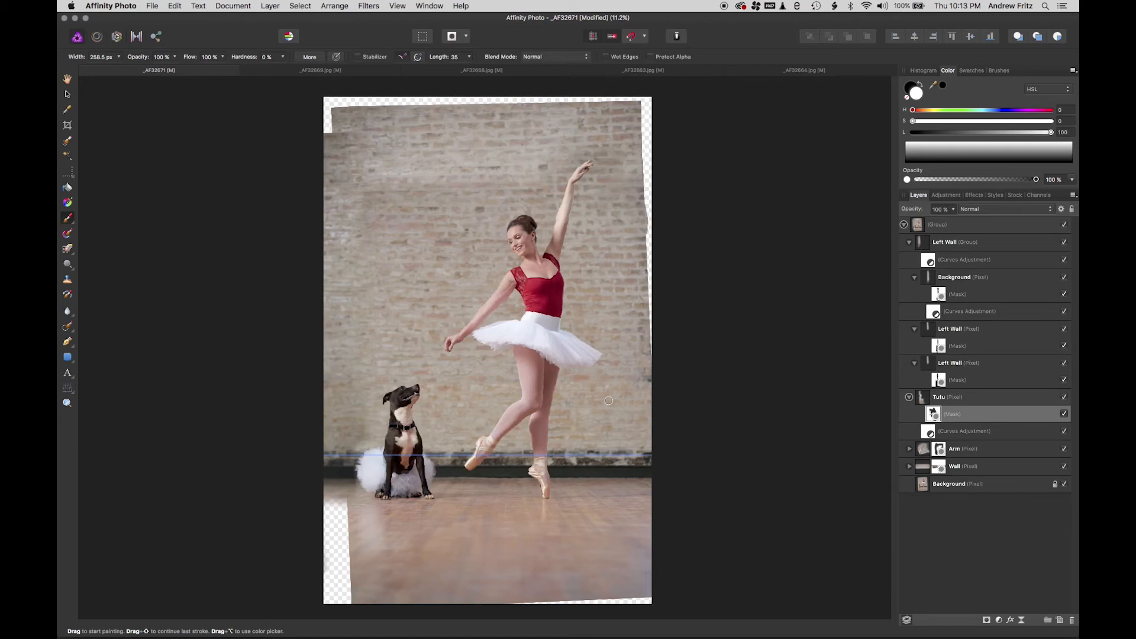
pyautogui.click(907, 244)
pyautogui.click(909, 261)
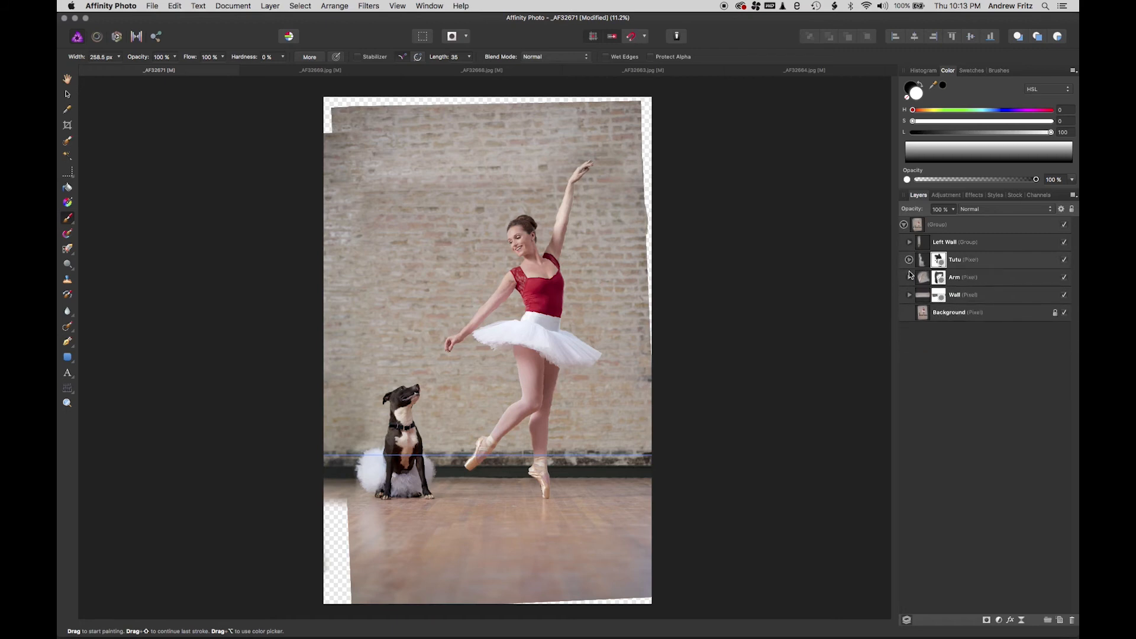
pyautogui.click(906, 278)
# - Move all the layers from Left Wall down to Background out of their parent group and delete the empty group
pyautogui.click(922, 243)
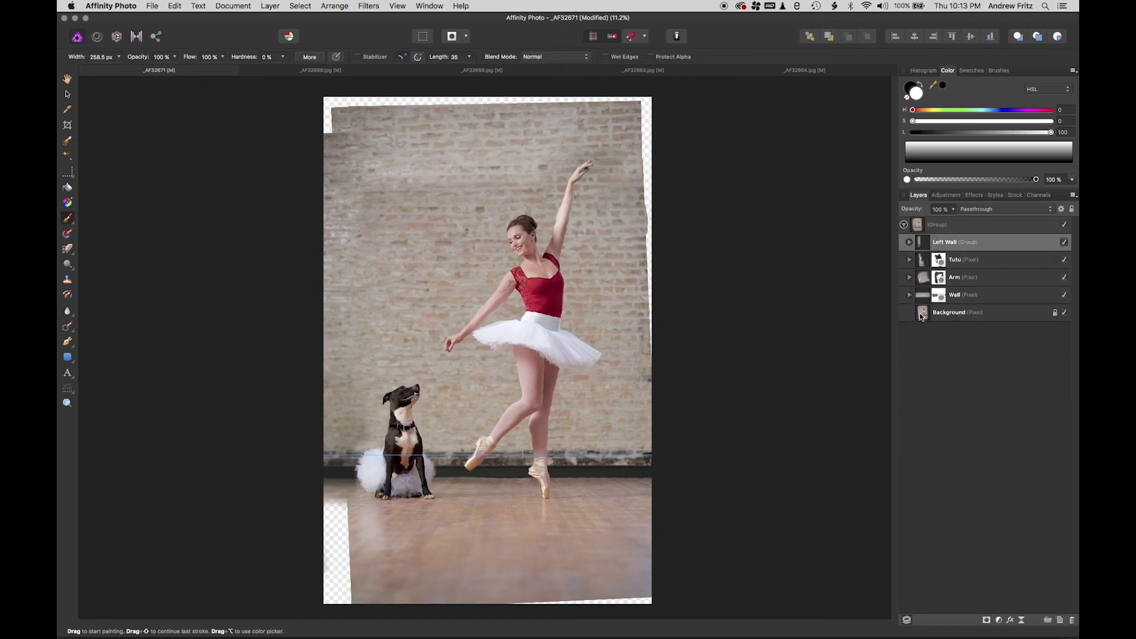
pyautogui.keyDown('shift'); pyautogui.click(921, 317); pyautogui.keyUp('shift')
pyautogui.moveTo(927, 246); pyautogui.dragTo(918, 224)
pyautogui.click(920, 295)
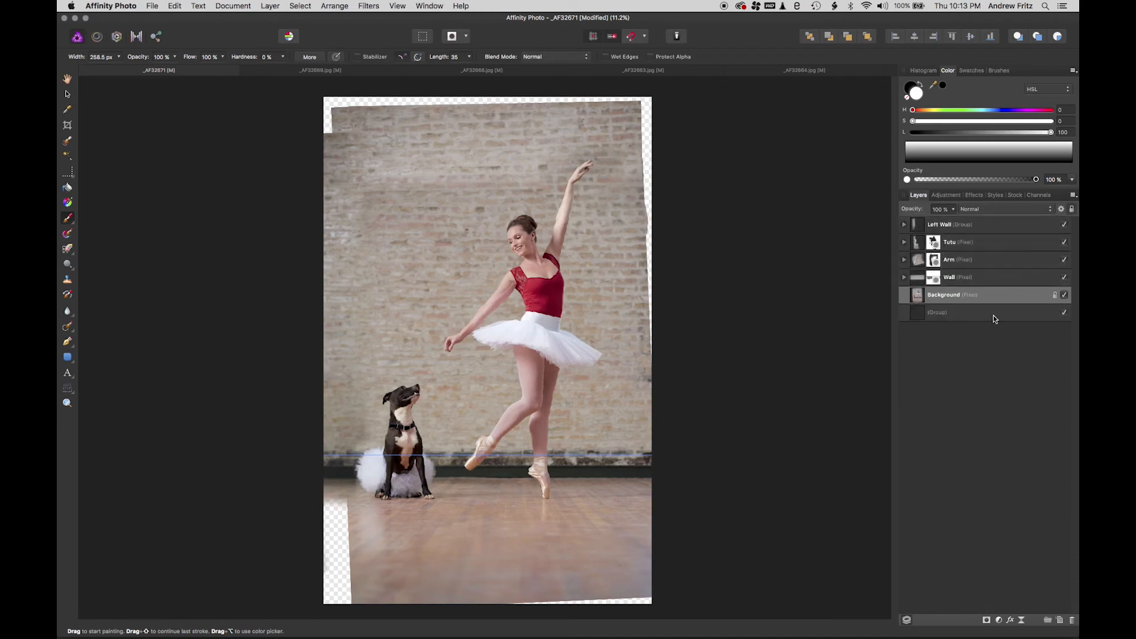
pyautogui.click(961, 312)
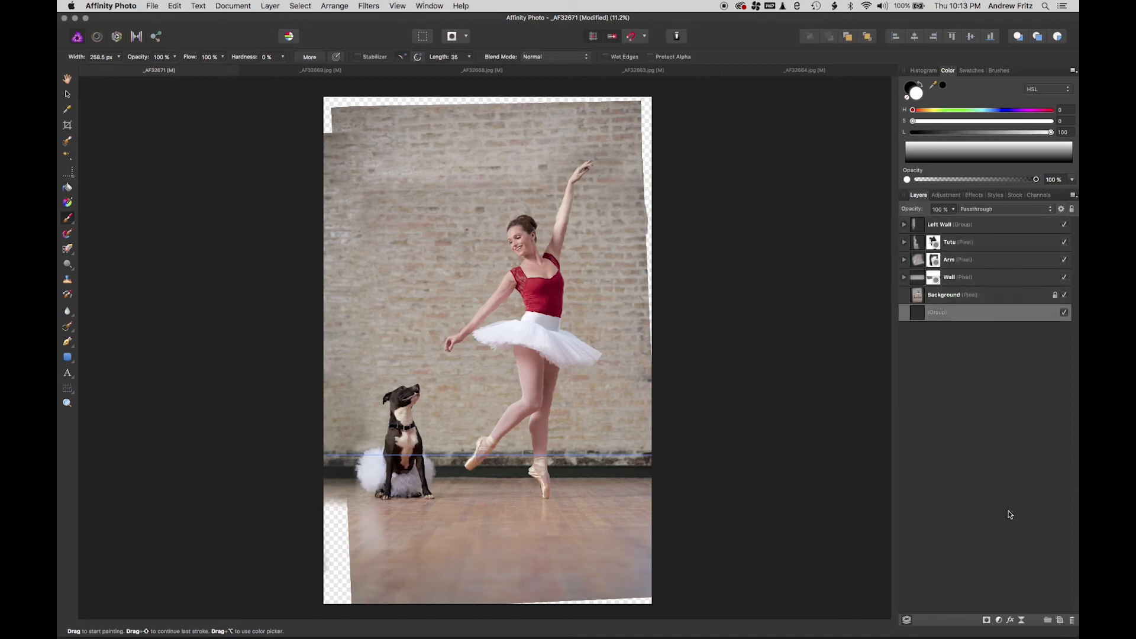
pyautogui.click(1072, 621)
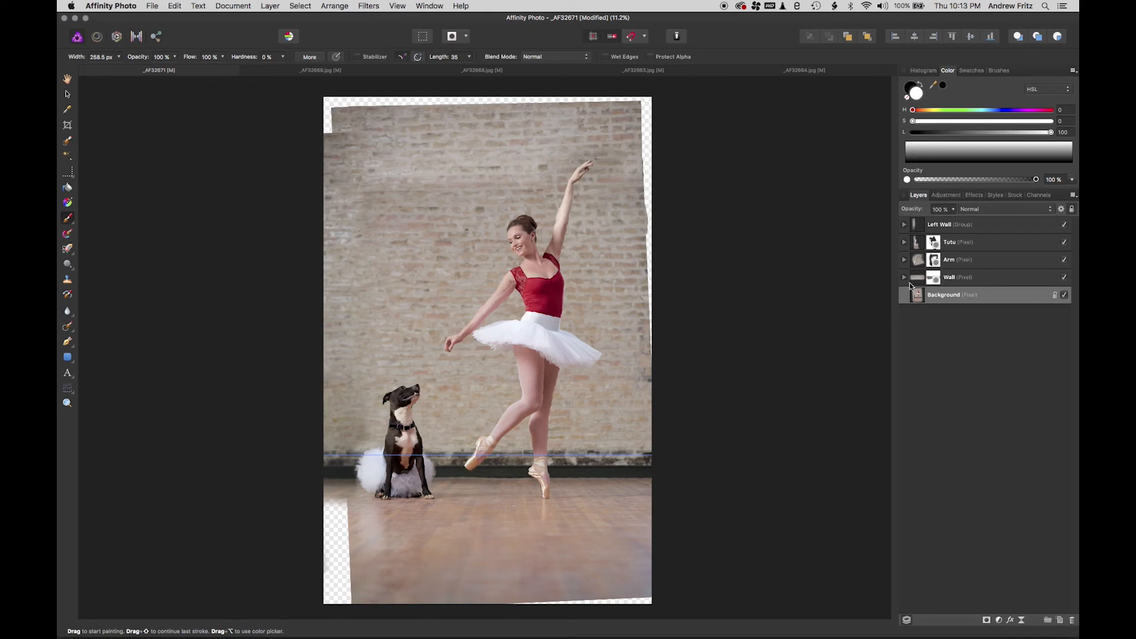
# - Compare the composite with the Background and Wall layers each hidden and shown
pyautogui.click(1065, 294)
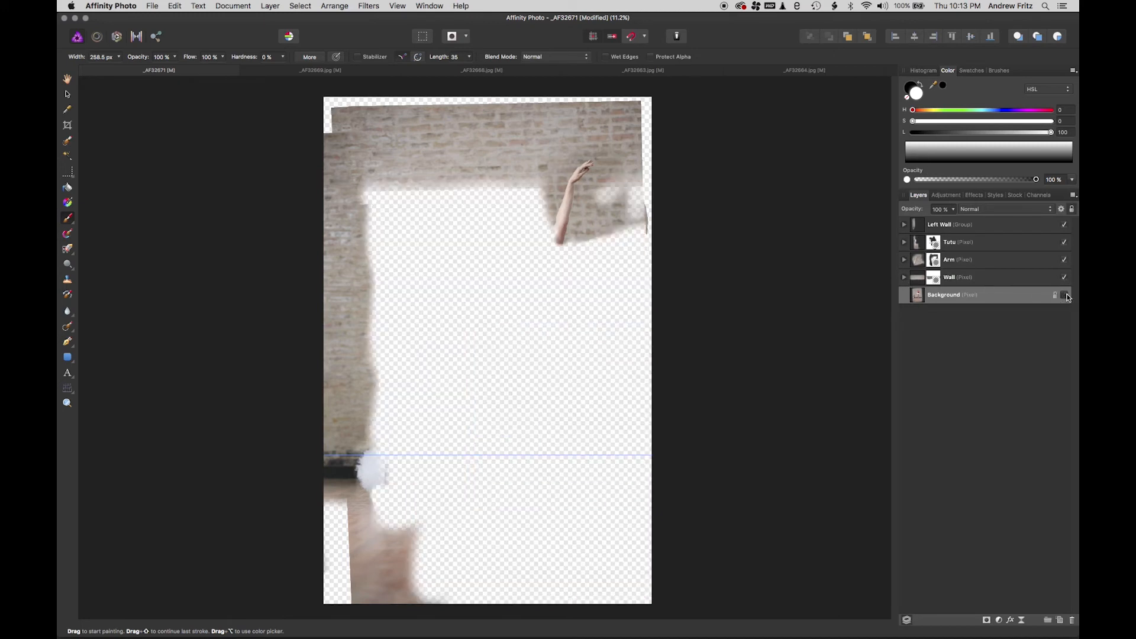
pyautogui.click(1065, 295)
pyautogui.click(1064, 294)
pyautogui.click(1064, 277)
pyautogui.click(1064, 278)
pyautogui.click(1064, 277)
pyautogui.click(1064, 277)
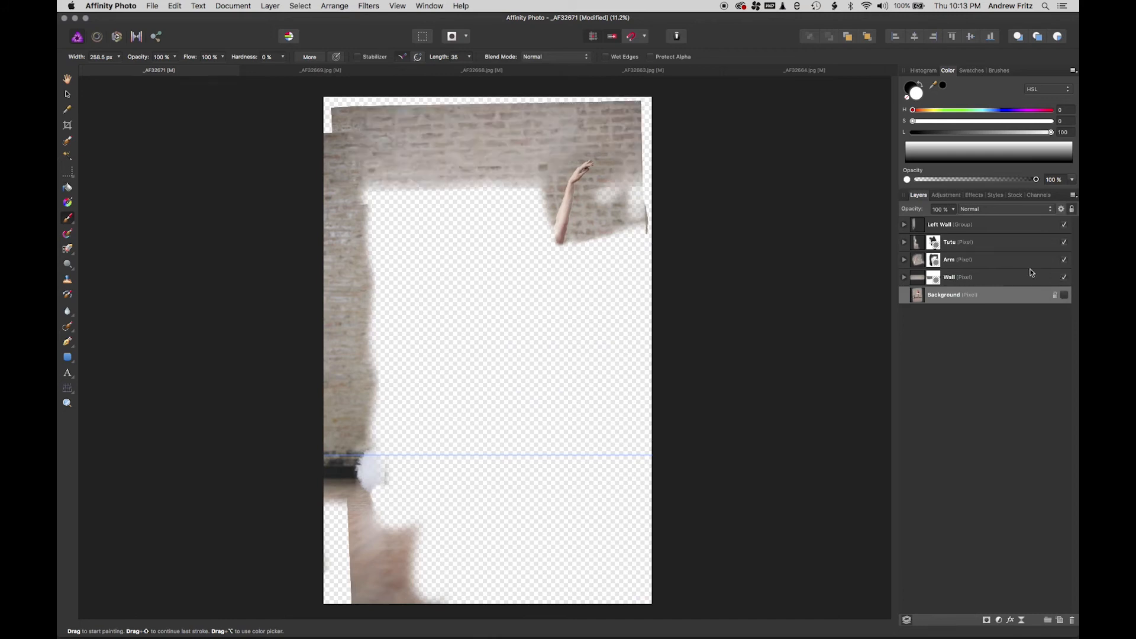
pyautogui.click(1064, 295)
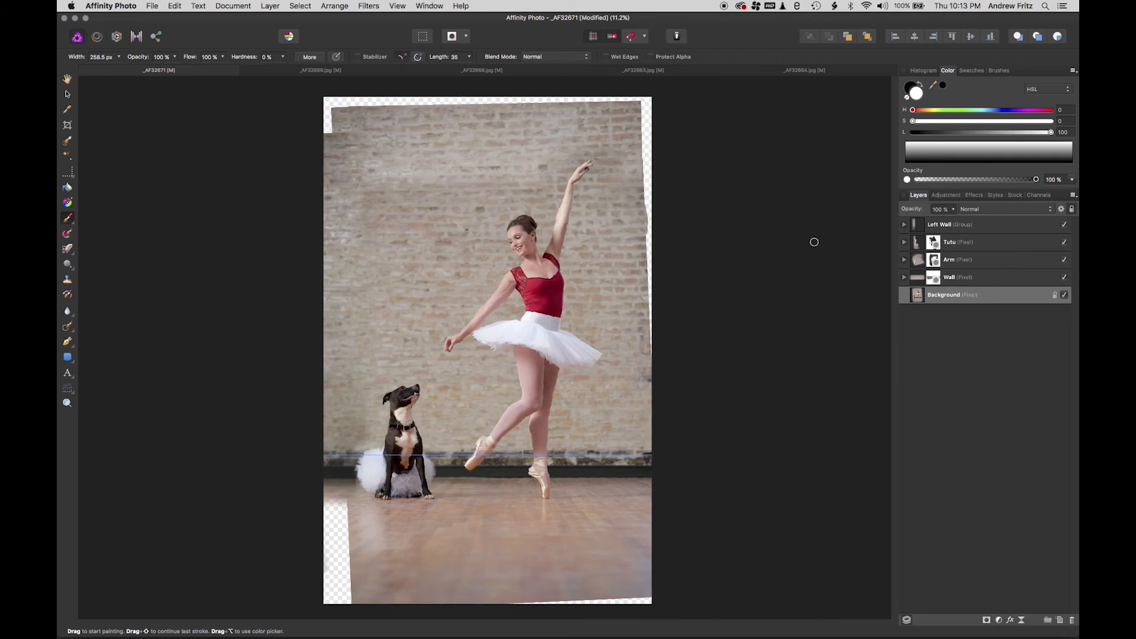
# - Merge all visible layers into a new pixel layer above the Left Wall group
pyautogui.rightClick(930, 228)
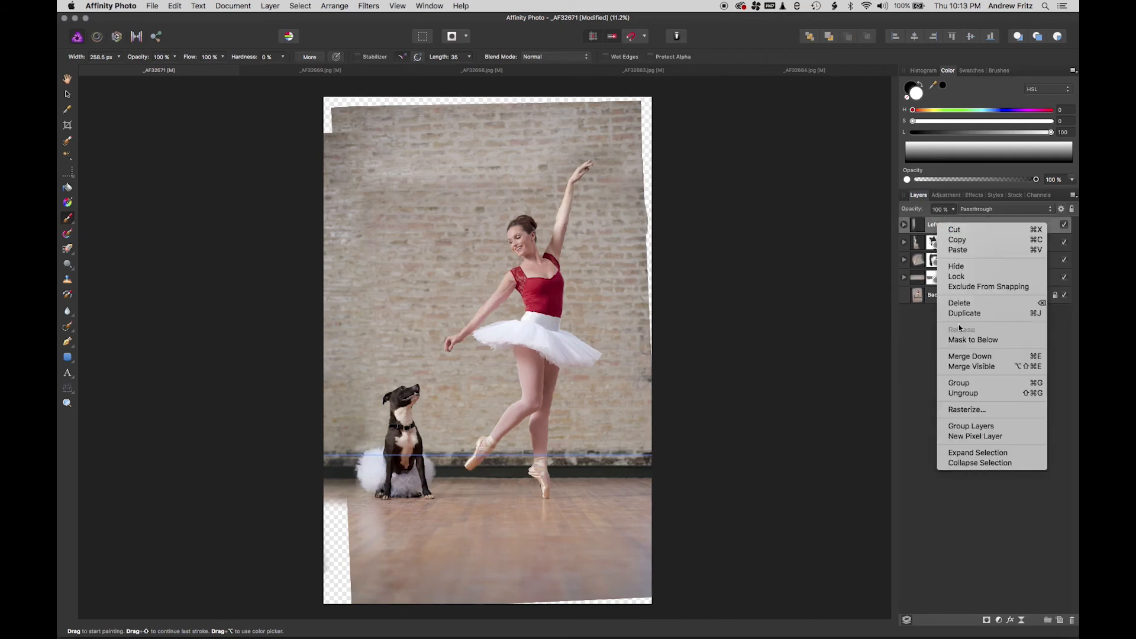
pyautogui.click(870, 438)
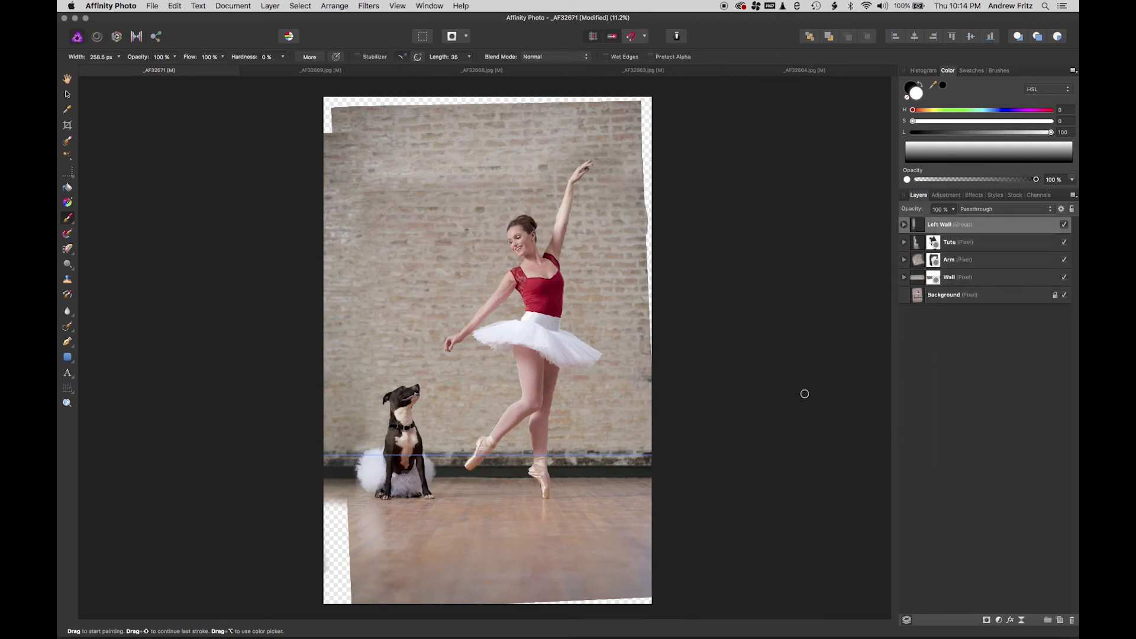
pyautogui.press('super+shift+alt+e')
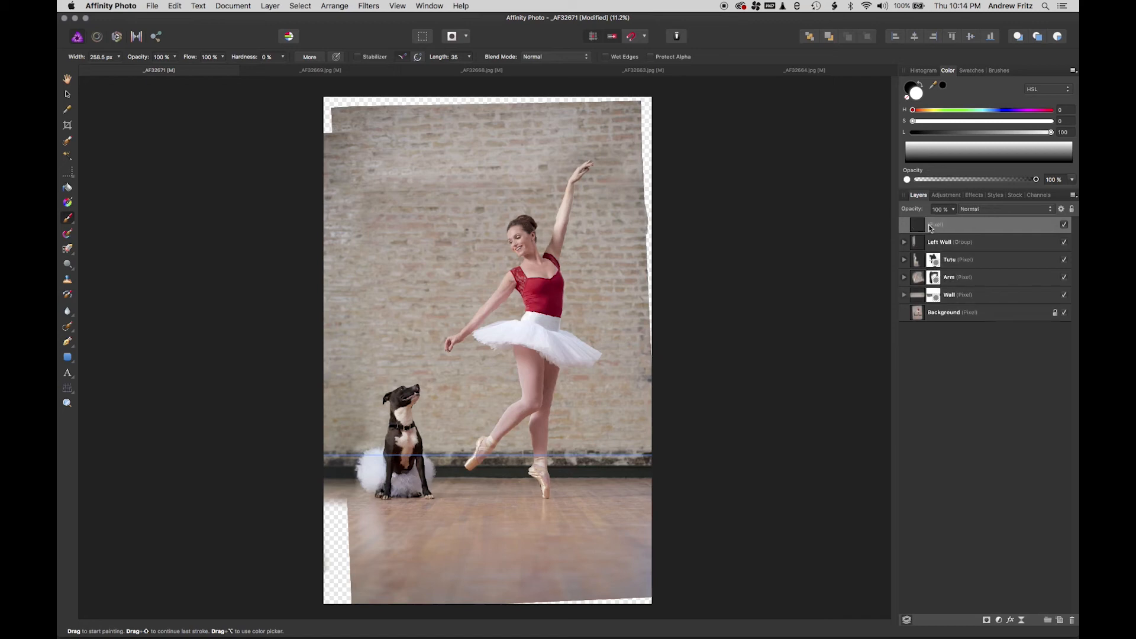
# - Rename the merged pixel layer to Everything Below
pyautogui.doubleClick(932, 225)
pyautogui.write('Everything')
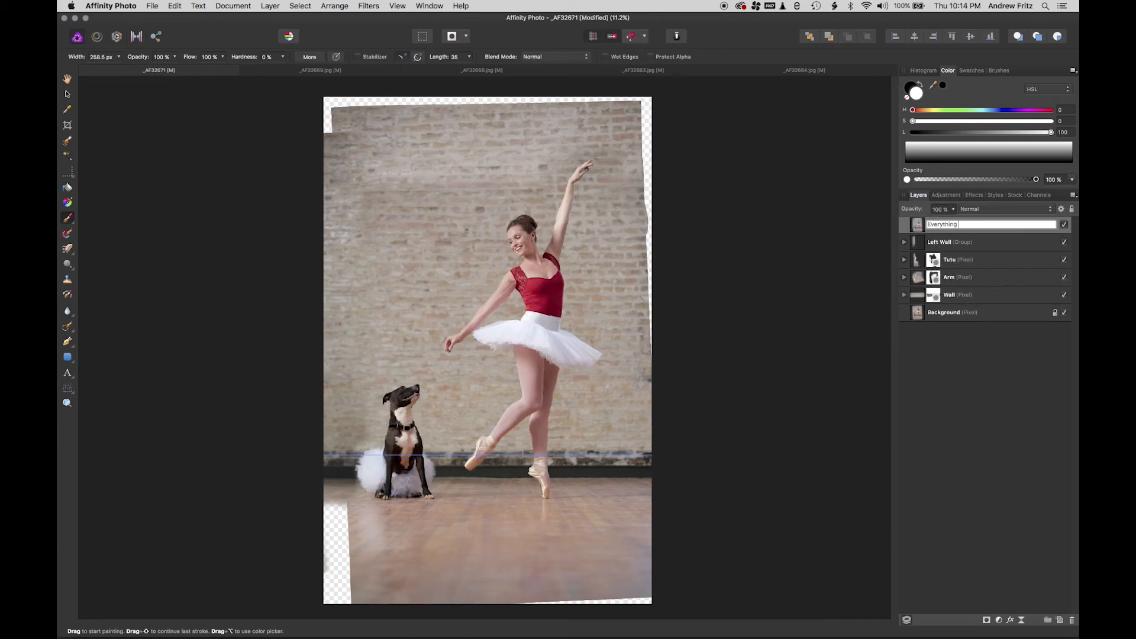
pyautogui.write(' Below')
pyautogui.press('Return')
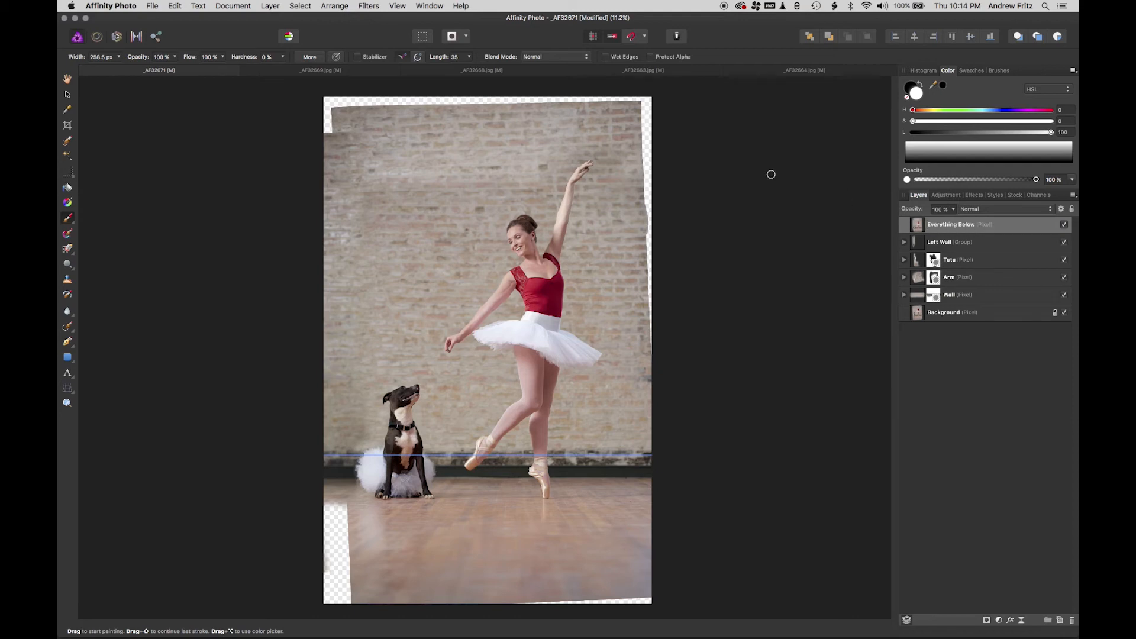
# - Try inpainting the transparent gaps around the photo's lower-left corner and its bottom, right and top edges on the Everything Below layer
pyautogui.click(69, 326)
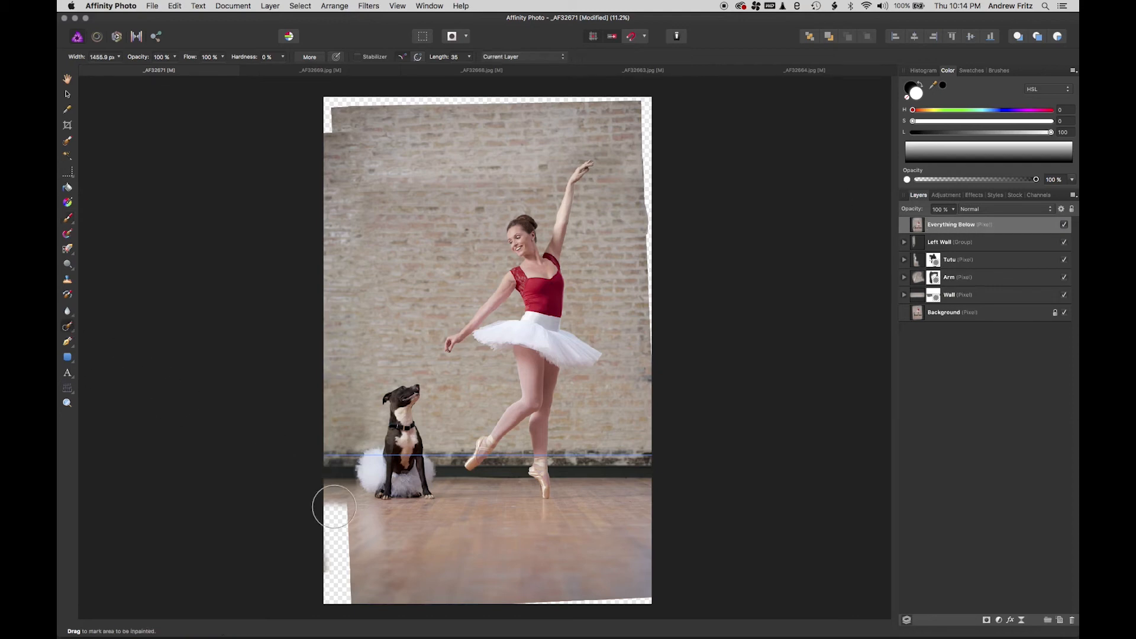
pyautogui.moveTo(334, 507)
pyautogui.mouseDown()
pyautogui.moveTo(345, 576)
pyautogui.moveTo(344, 512)
pyautogui.moveTo(321, 537)
pyautogui.moveTo(323, 627)
pyautogui.mouseUp()
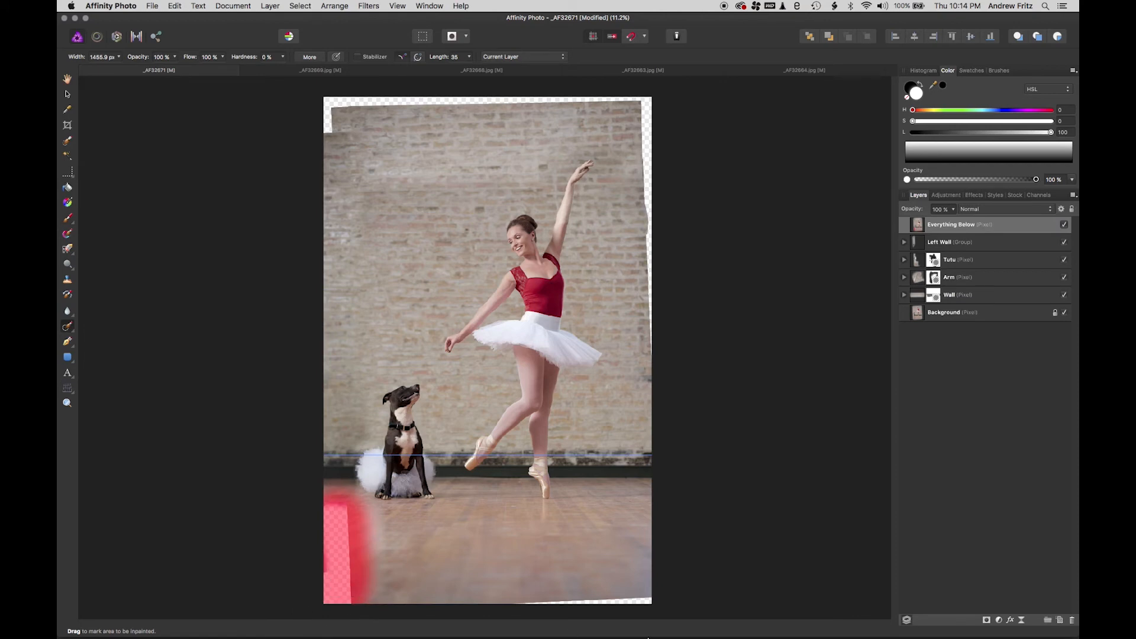
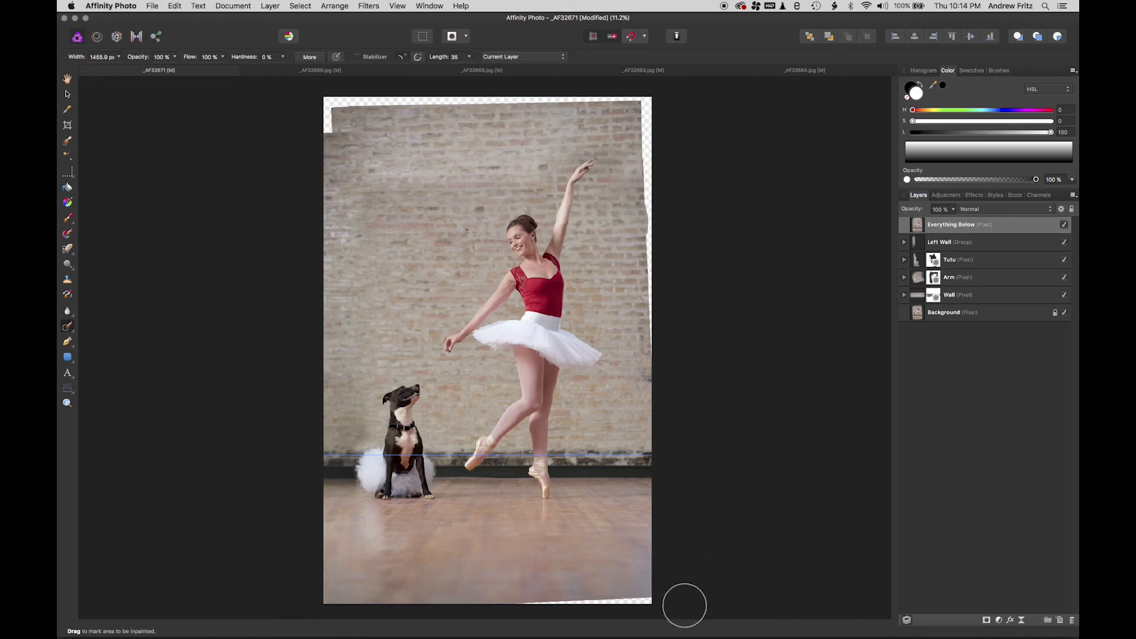
pyautogui.moveTo(516, 597)
pyautogui.mouseDown()
pyautogui.moveTo(665, 611)
pyautogui.moveTo(717, 638)
pyautogui.mouseUp()
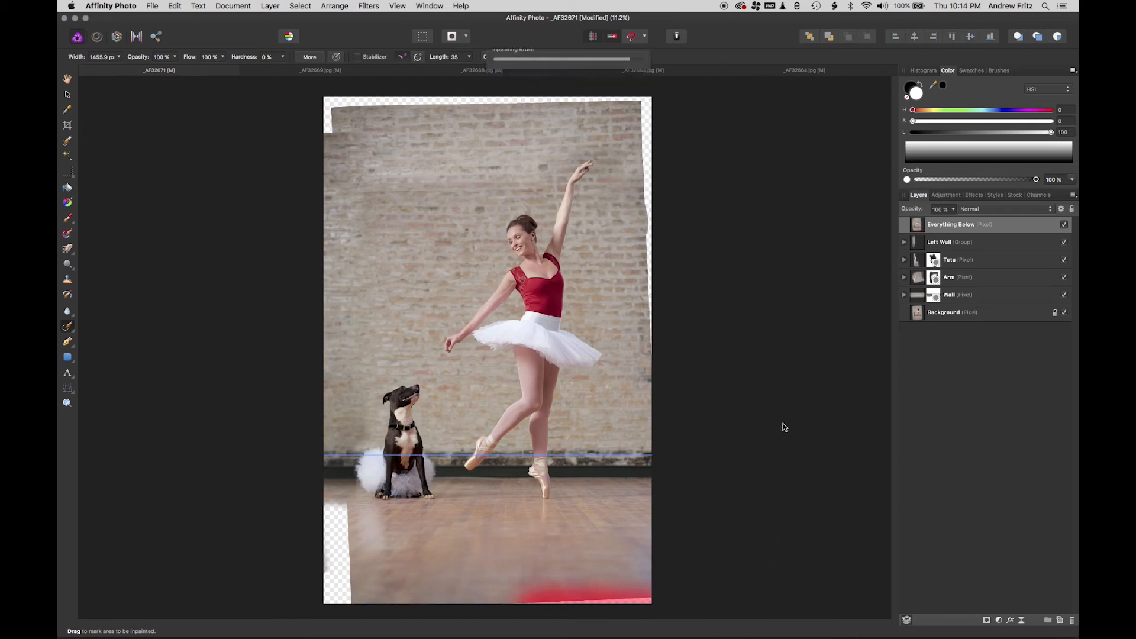
pyautogui.moveTo(650, 108)
pyautogui.mouseDown()
pyautogui.moveTo(666, 247)
pyautogui.moveTo(660, 340)
pyautogui.moveTo(673, 281)
pyautogui.moveTo(663, 172)
pyautogui.moveTo(642, 113)
pyautogui.moveTo(662, 184)
pyautogui.moveTo(655, 355)
pyautogui.mouseUp()
pyautogui.click(650, 102)
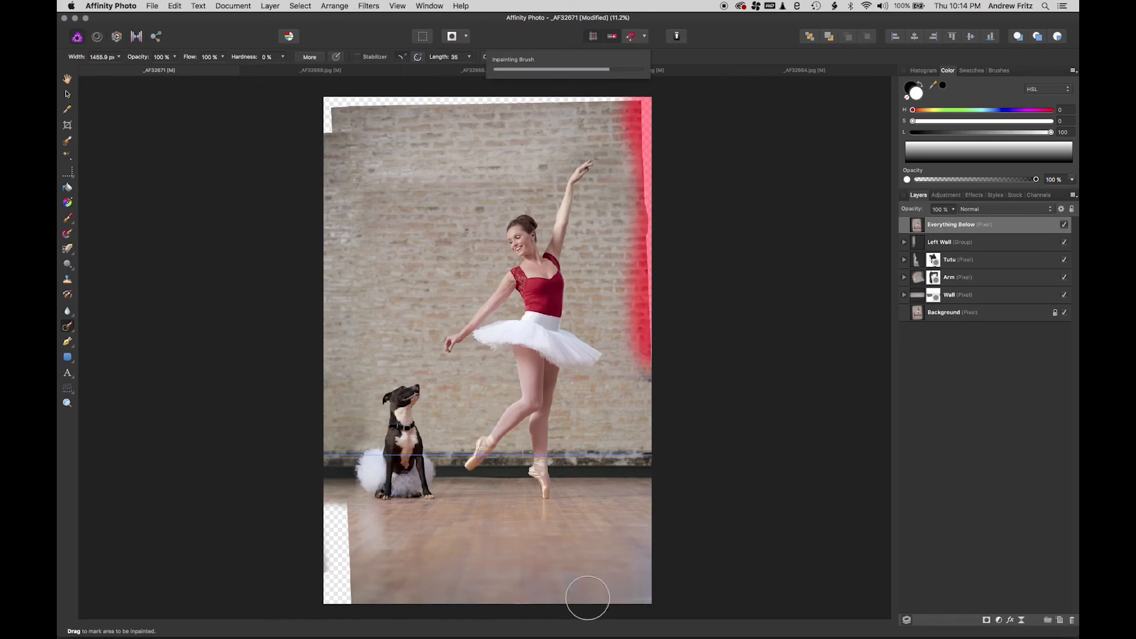
pyautogui.moveTo(590, 599); pyautogui.dragTo(656, 602)
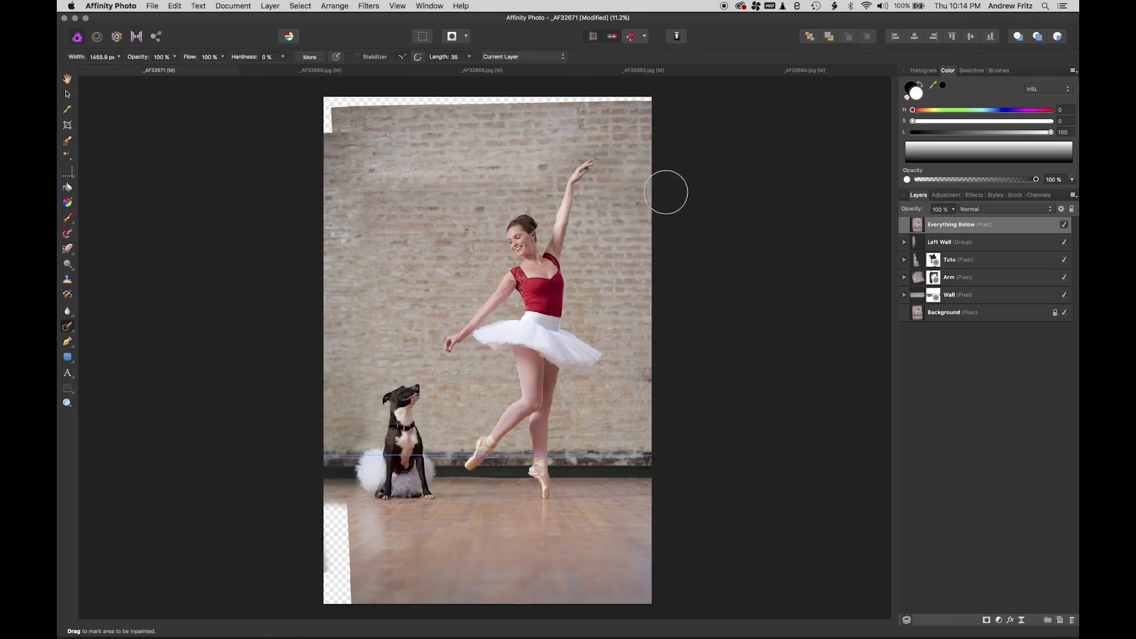
pyautogui.moveTo(666, 192)
pyautogui.mouseDown()
pyautogui.moveTo(667, 203)
pyautogui.moveTo(656, 183)
pyautogui.mouseUp()
pyautogui.moveTo(659, 98)
pyautogui.mouseDown()
pyautogui.moveTo(400, 90)
pyautogui.moveTo(320, 107)
pyautogui.moveTo(327, 142)
pyautogui.moveTo(328, 110)
pyautogui.moveTo(608, 99)
pyautogui.moveTo(845, 137)
pyautogui.mouseUp()
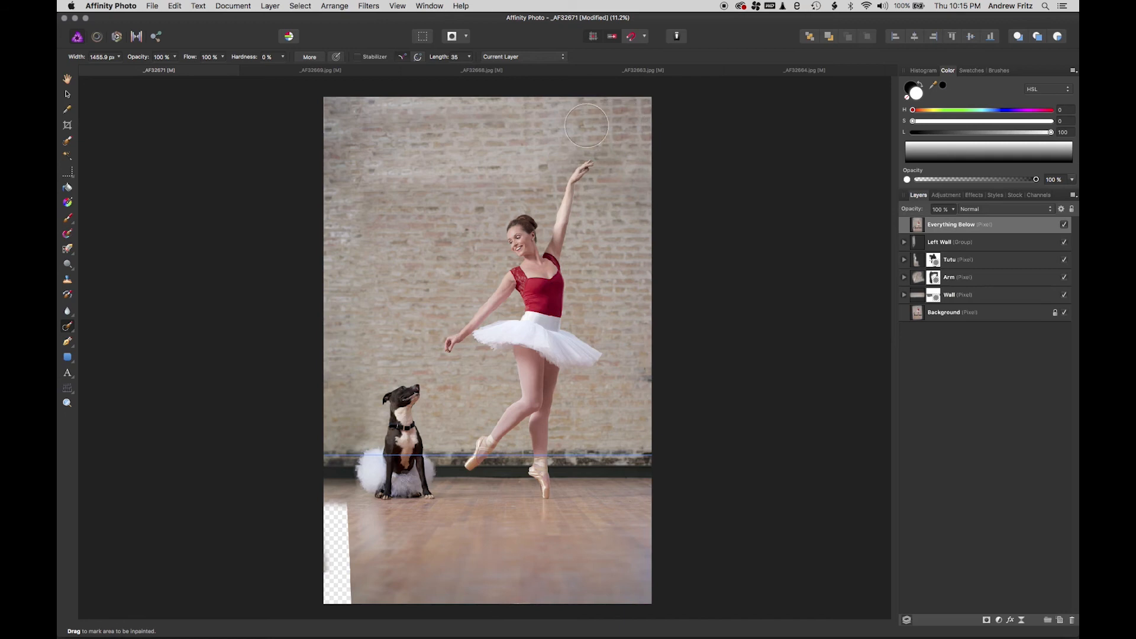
# - Undo the last inpainting stroke and delete the Everything Below layer
pyautogui.press('super+z')
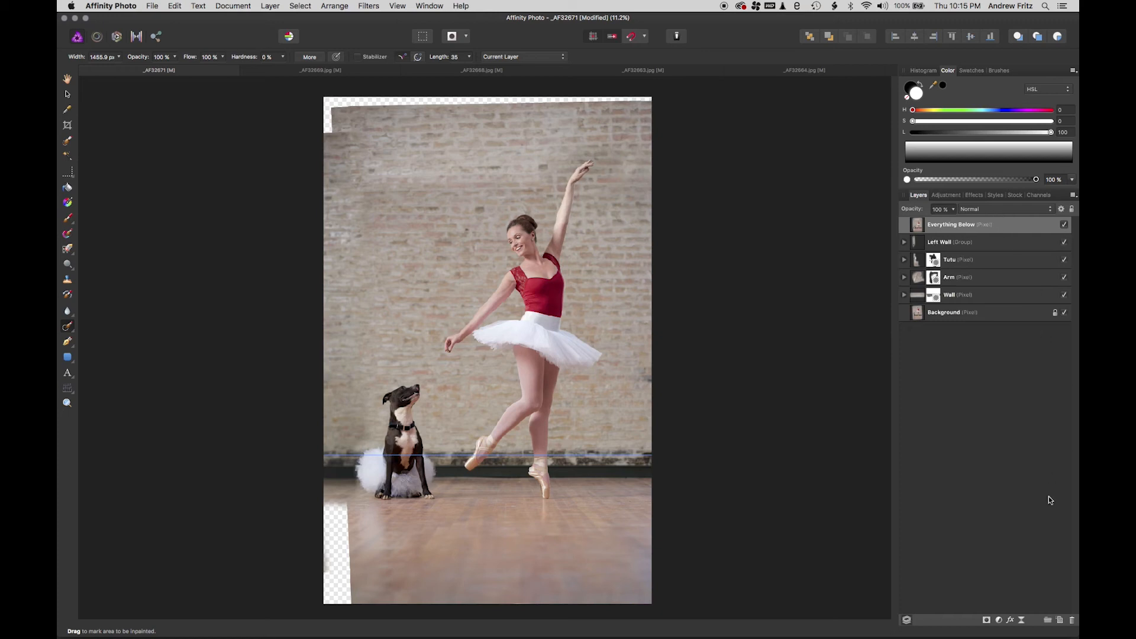
pyautogui.click(1072, 620)
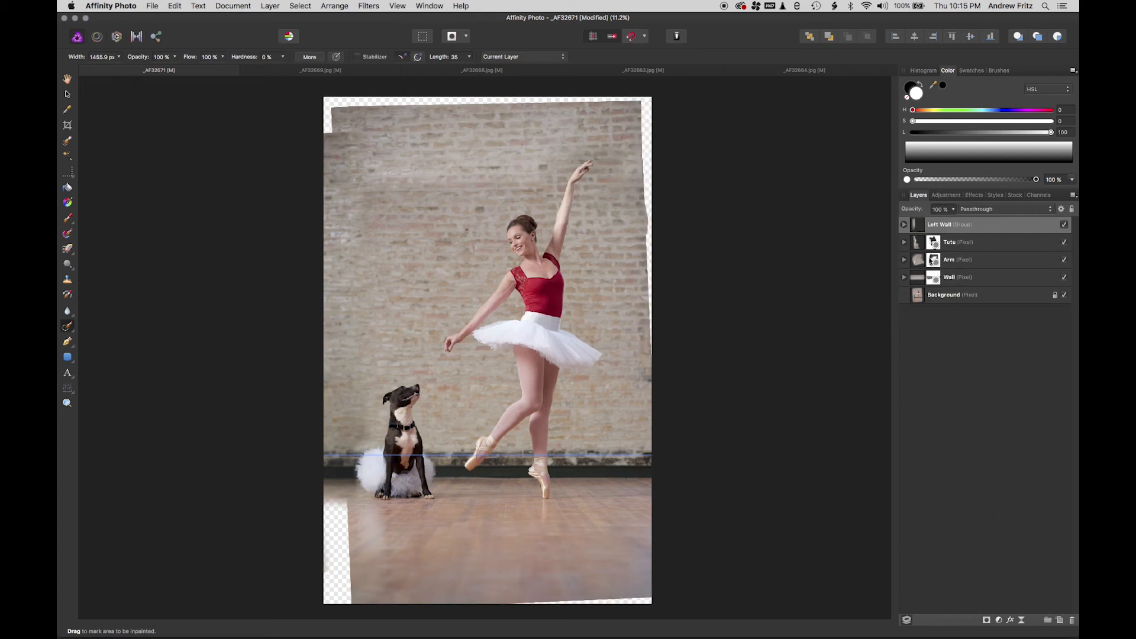
# - Check the Wall layer's contribution by hiding and showing it, and rotate the layer slightly so its top edge is level
pyautogui.click(1064, 278)
pyautogui.click(1064, 277)
pyautogui.click(935, 279)
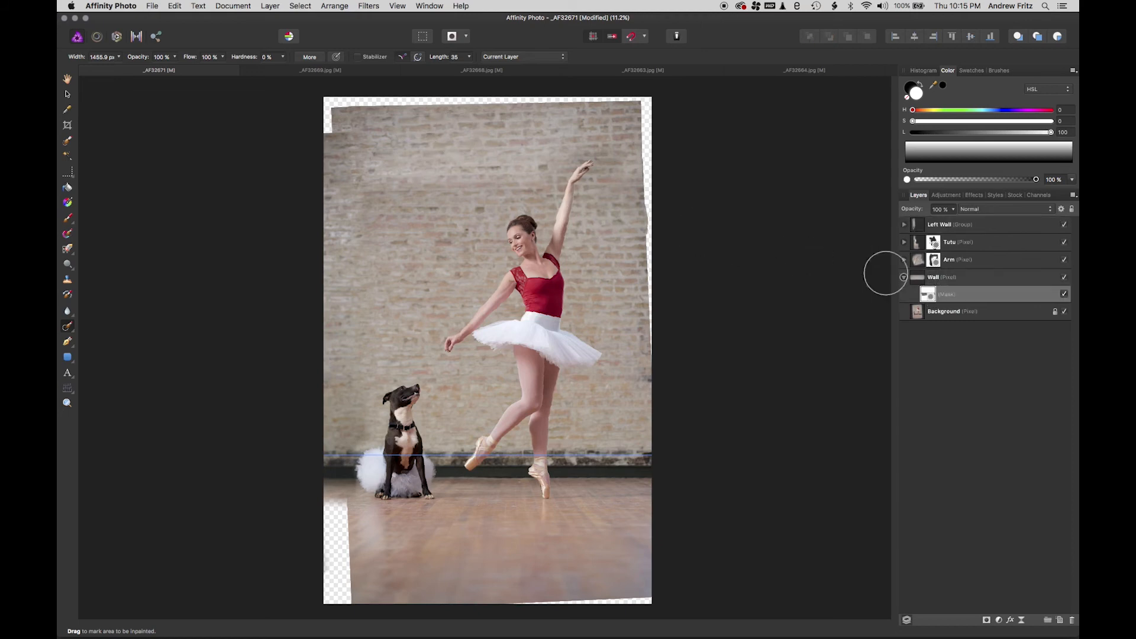
pyautogui.click(916, 278)
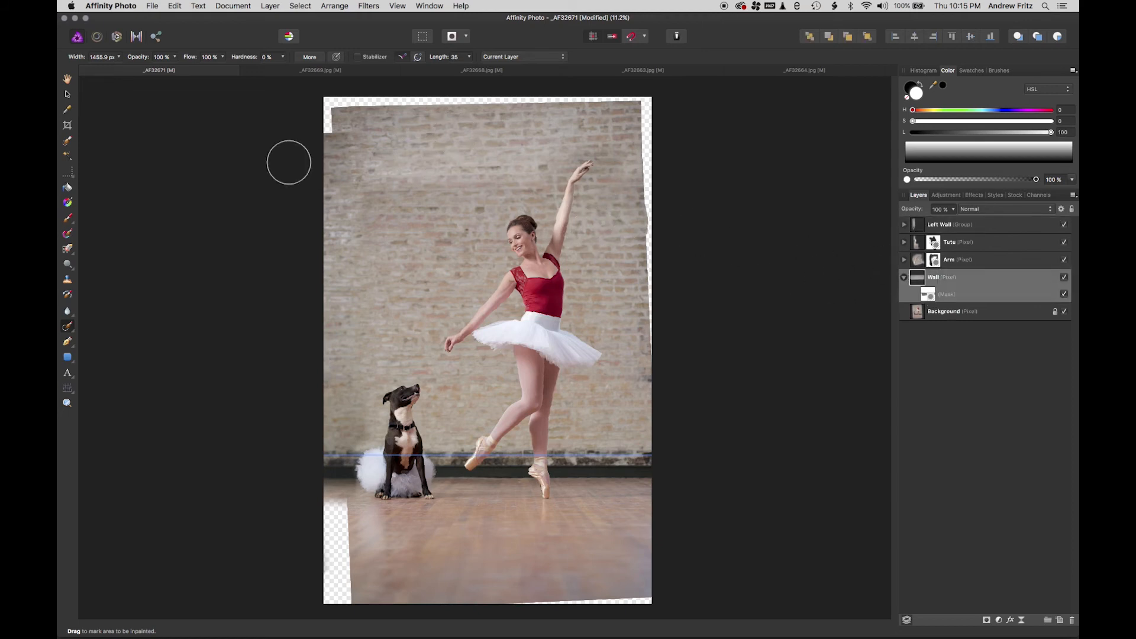
pyautogui.click(66, 95)
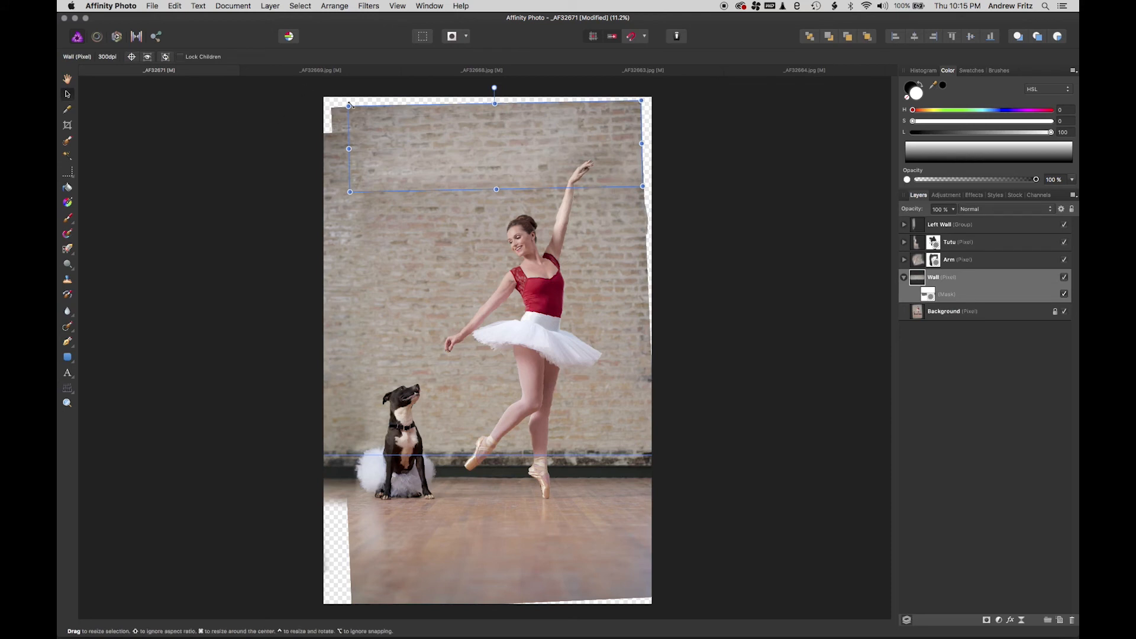
pyautogui.moveTo(342, 104); pyautogui.dragTo(340, 104)
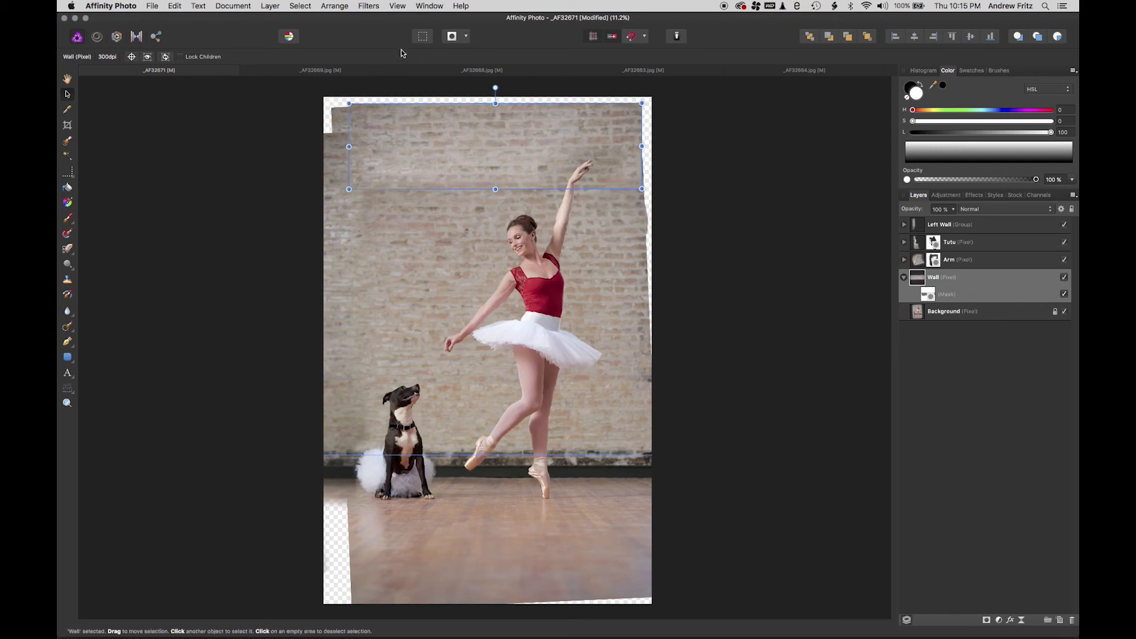
# - Move the existing horizontal guide to 500 px, across the upper brick wall
pyautogui.click(398, 7)
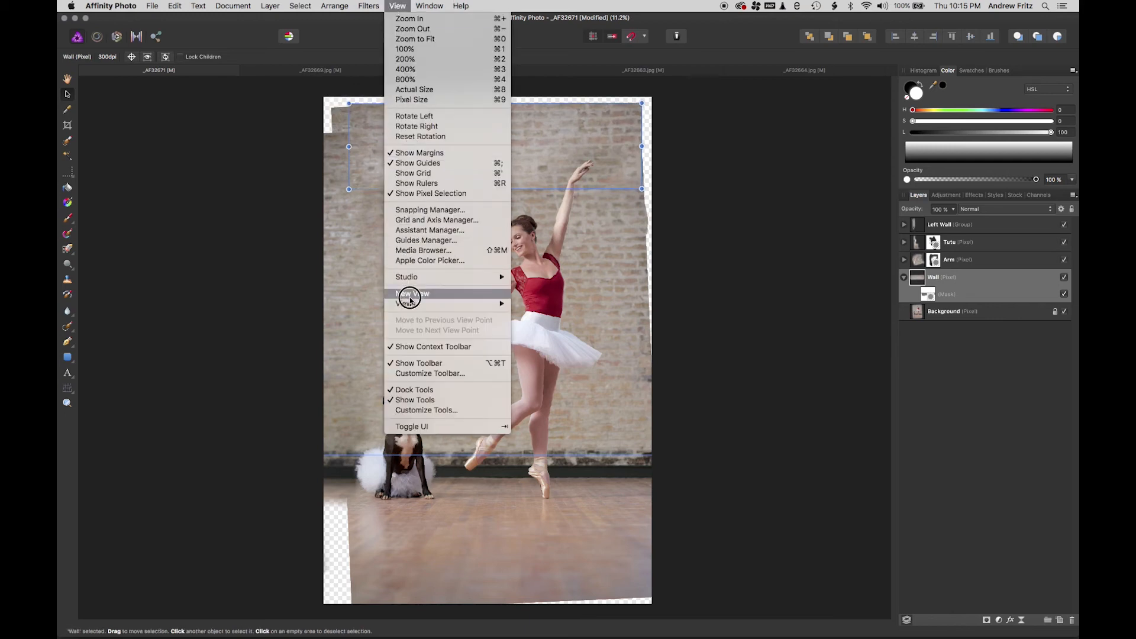
pyautogui.click(411, 241)
pyautogui.click(180, 345)
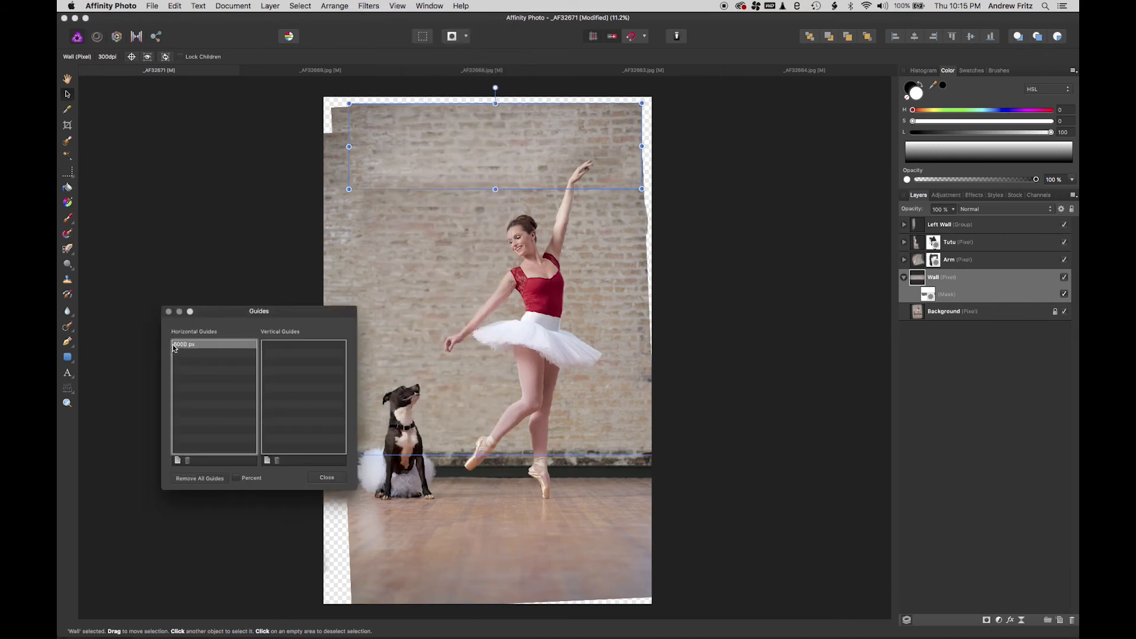
pyautogui.click(180, 346)
pyautogui.write('500')
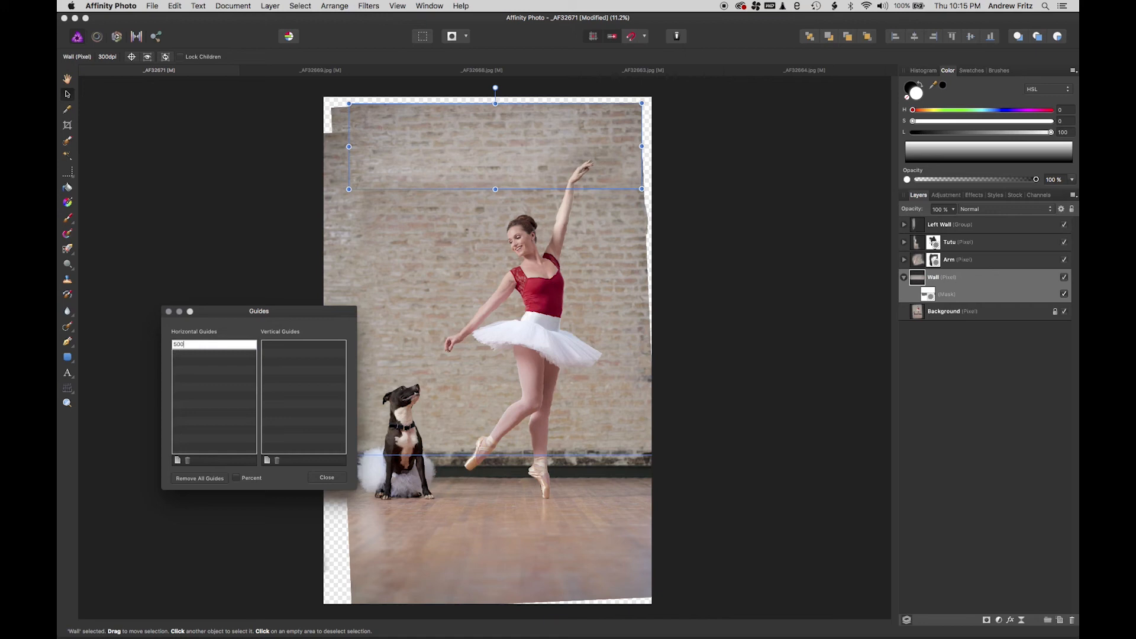
pyautogui.press('Return')
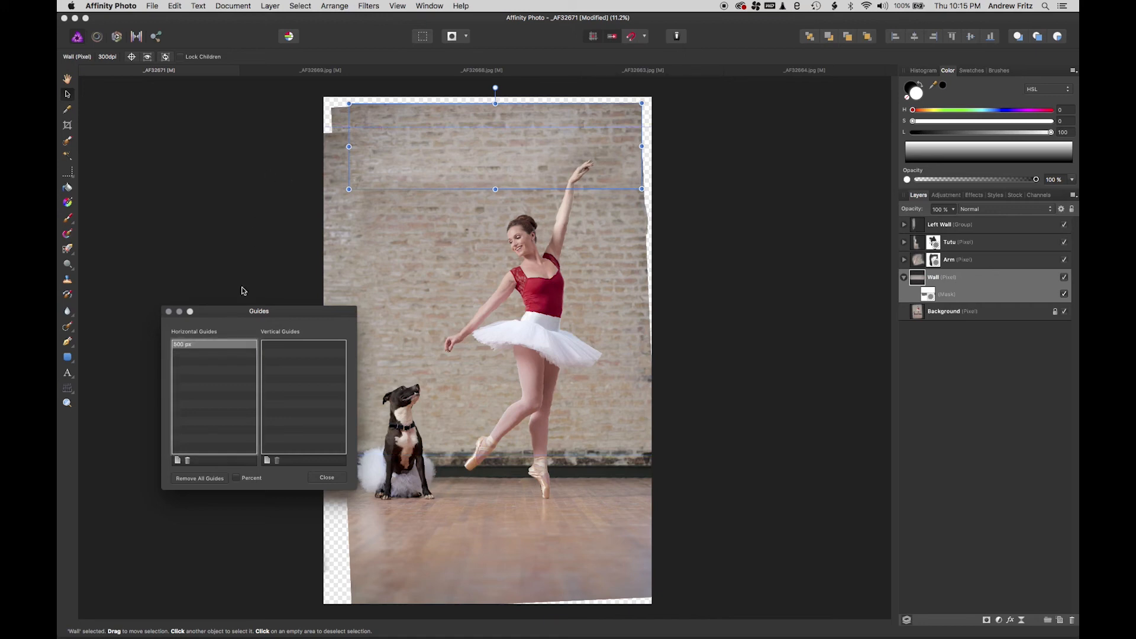
pyautogui.click(170, 312)
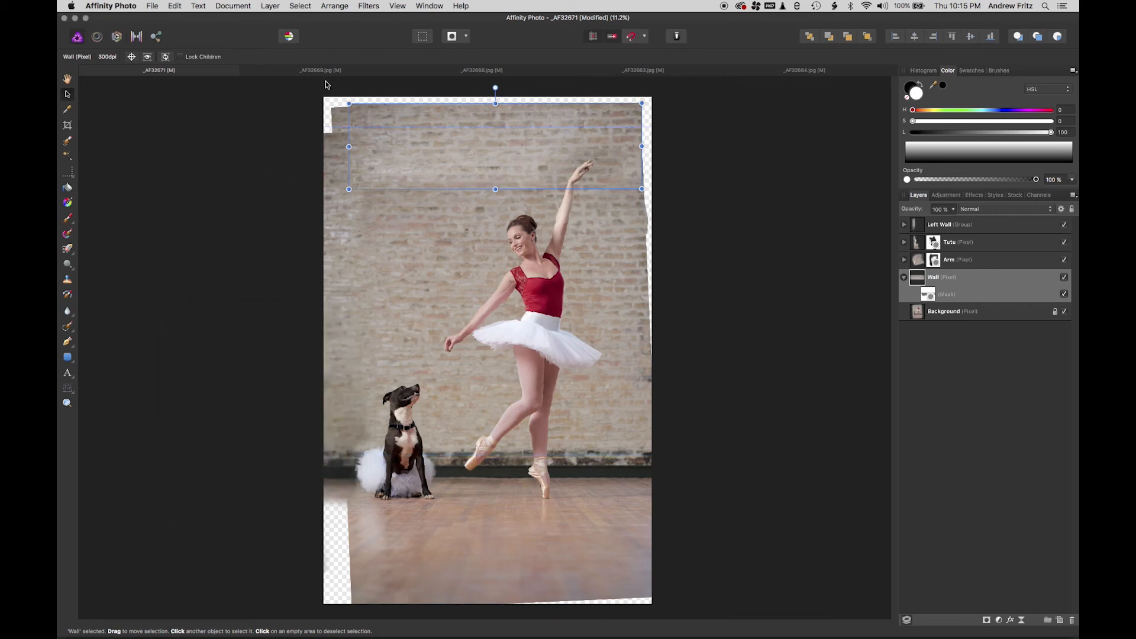
# - Rotate the Wall layer to about -1.0° so its brick rows follow the horizontal guide, and deselect it
pyautogui.moveTo(344, 103); pyautogui.dragTo(343, 98)
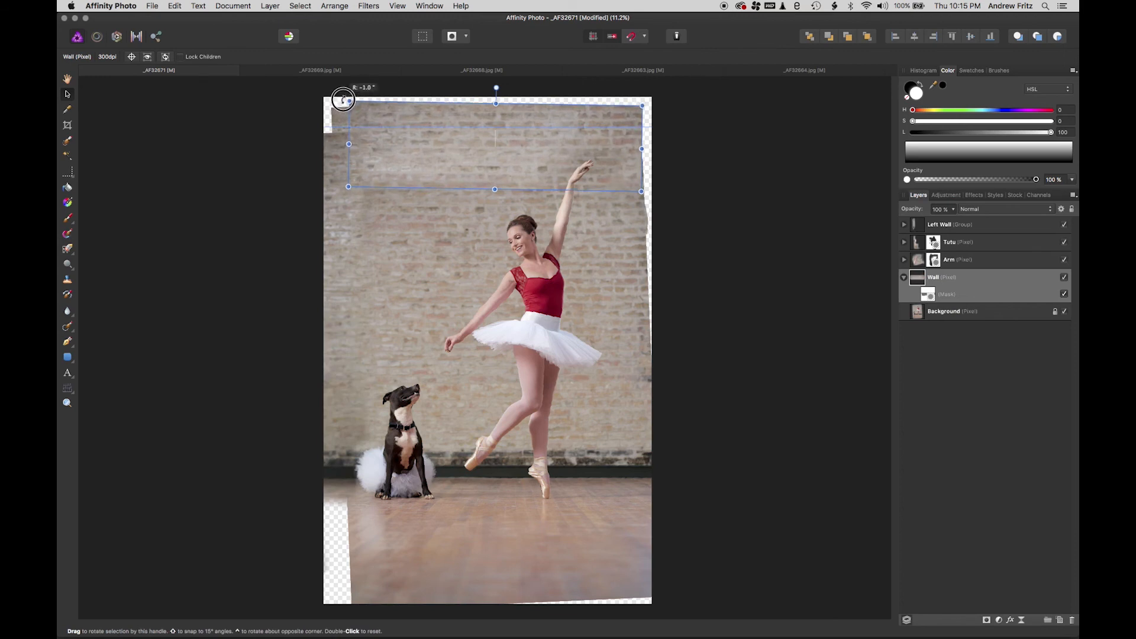
pyautogui.click(263, 119)
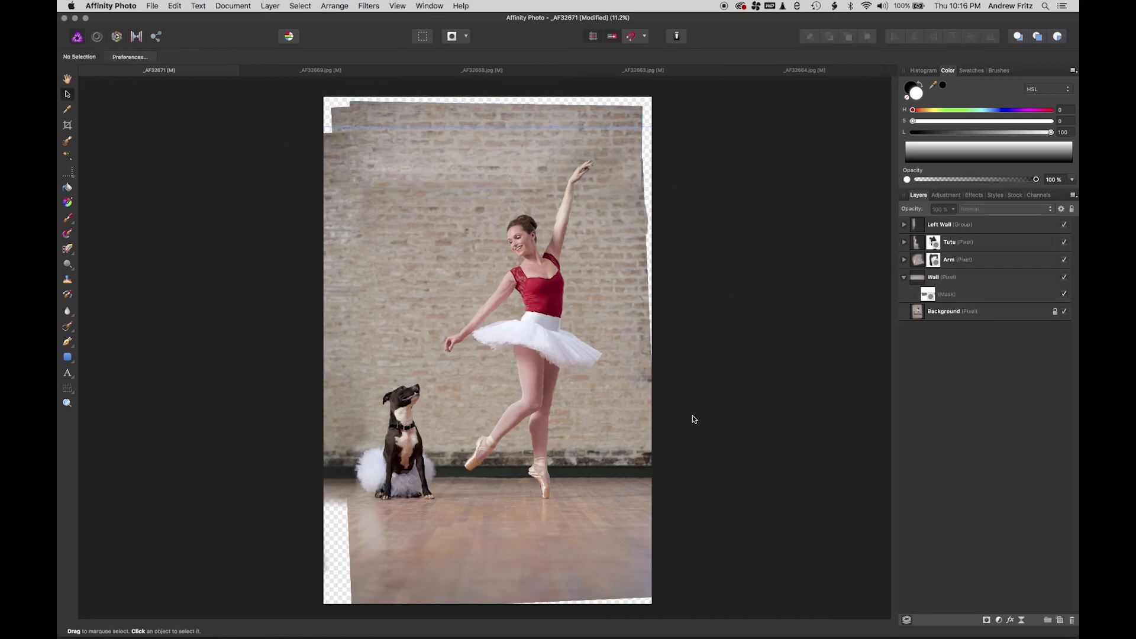
# - Delete the 500 px horizontal guide from the document
pyautogui.click(397, 6)
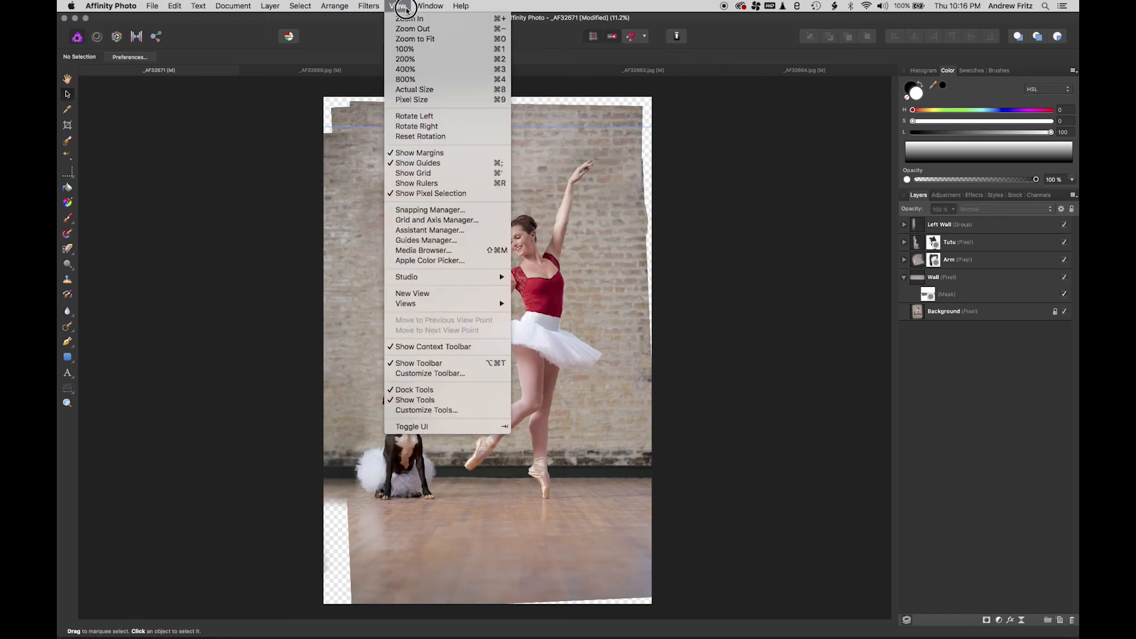
pyautogui.click(422, 241)
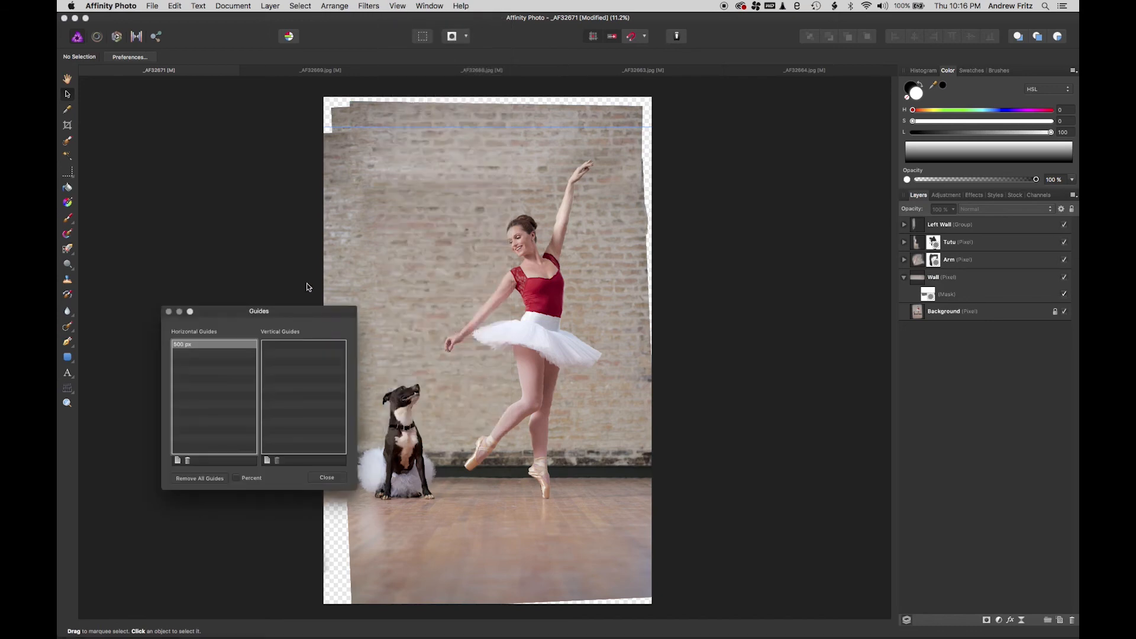
pyautogui.click(188, 460)
pyautogui.click(168, 312)
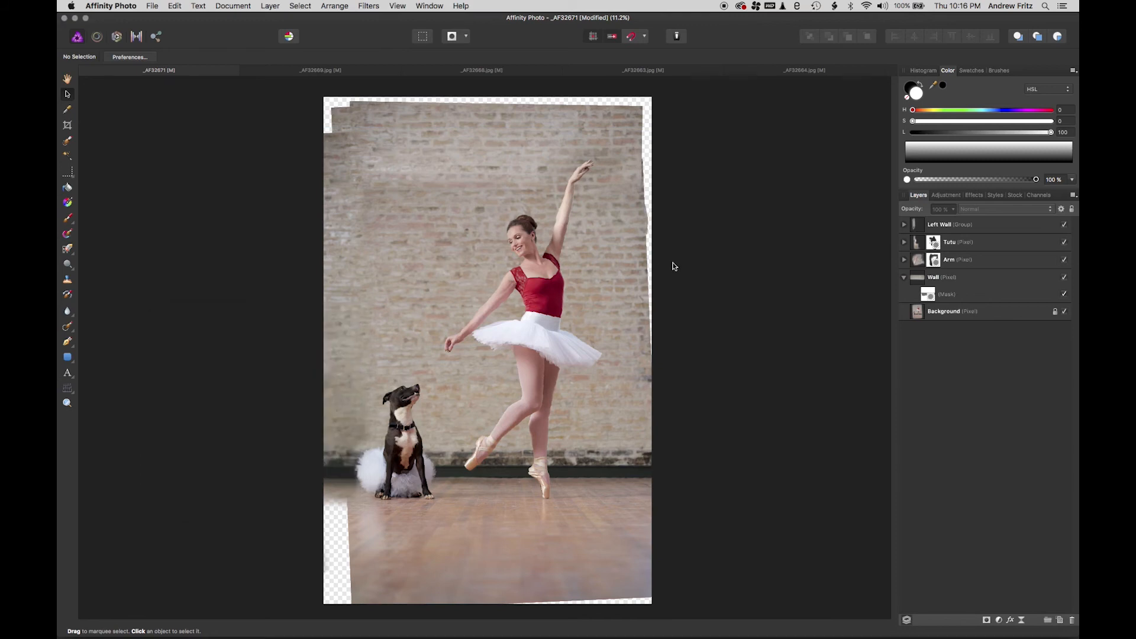
# - Merge all visible layers into a new pixel layer above the Left Wall group and name it All Below
pyautogui.rightClick(954, 225)
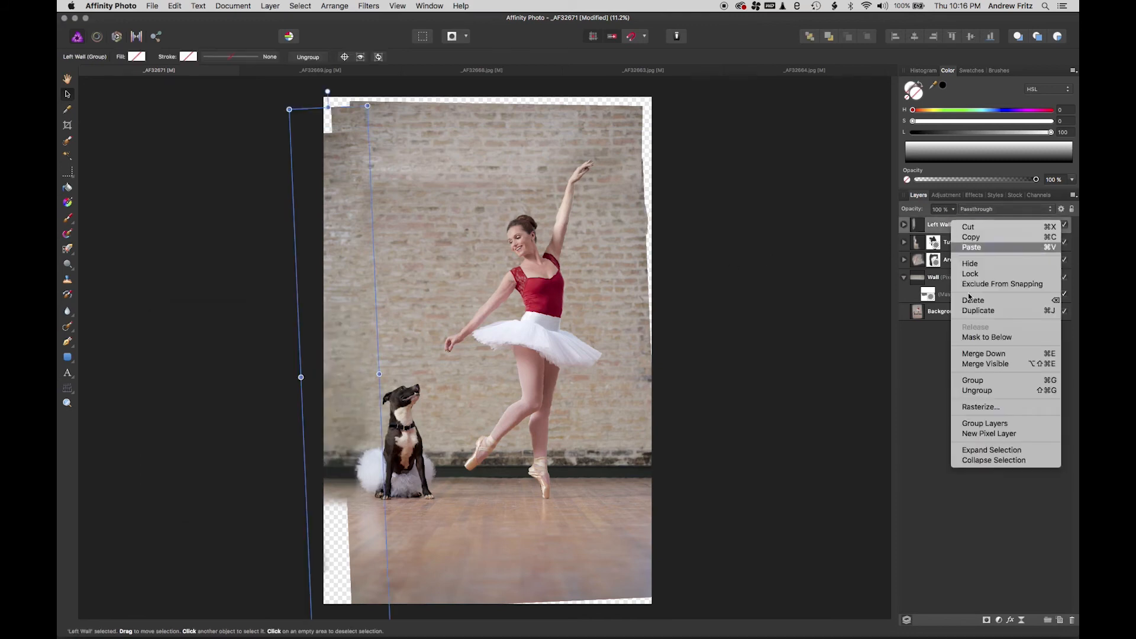
pyautogui.click(1007, 365)
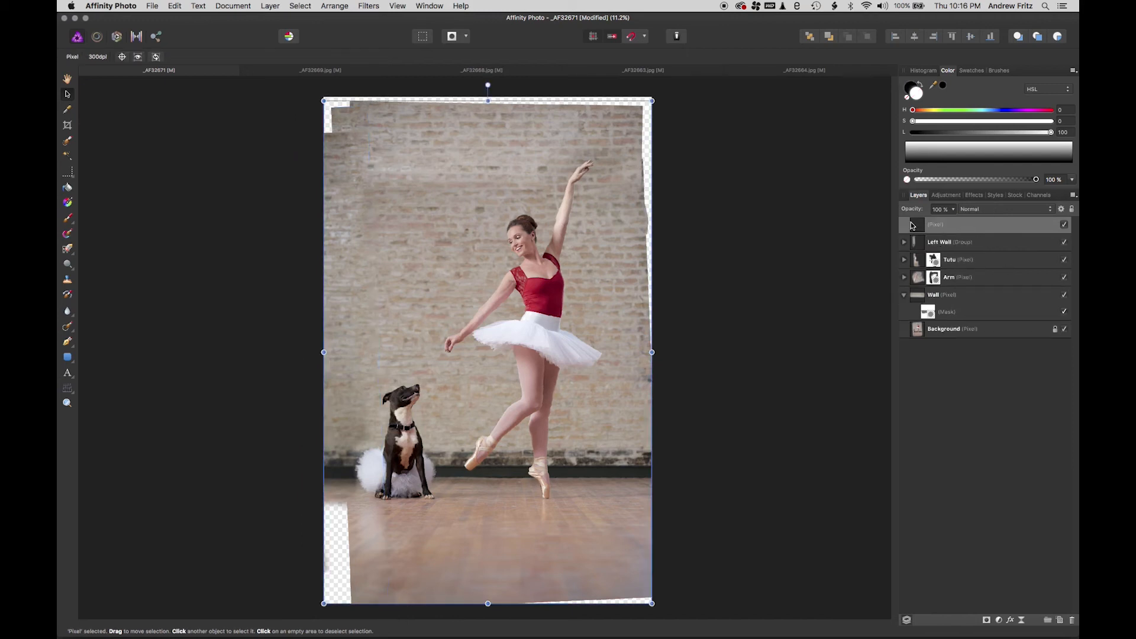
pyautogui.doubleClick(947, 225)
pyautogui.write('All')
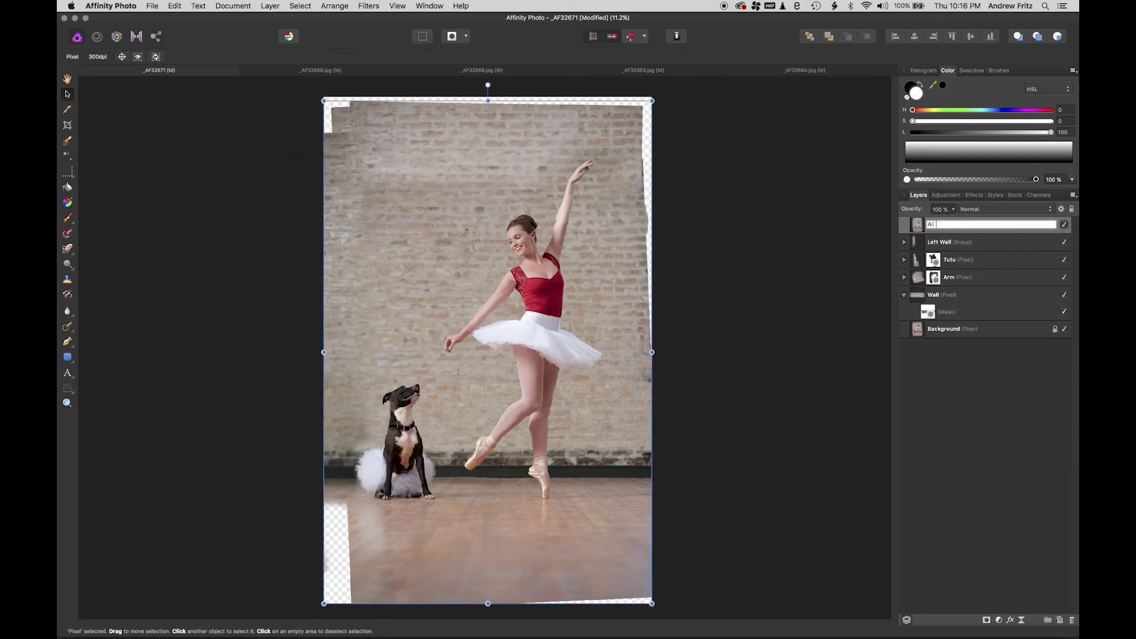
pyautogui.write(' Below')
pyautogui.press('Return')
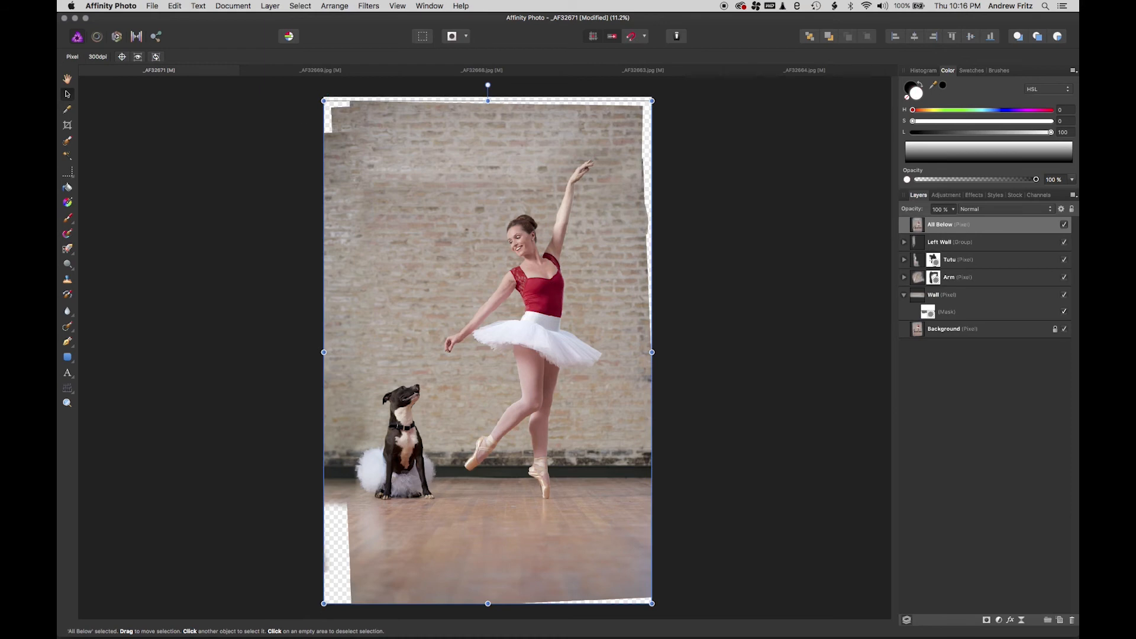
# - Inpaint the transparent gaps at the photo's upper-left corner and along its top and right edges on the All Below layer
pyautogui.click(70, 328)
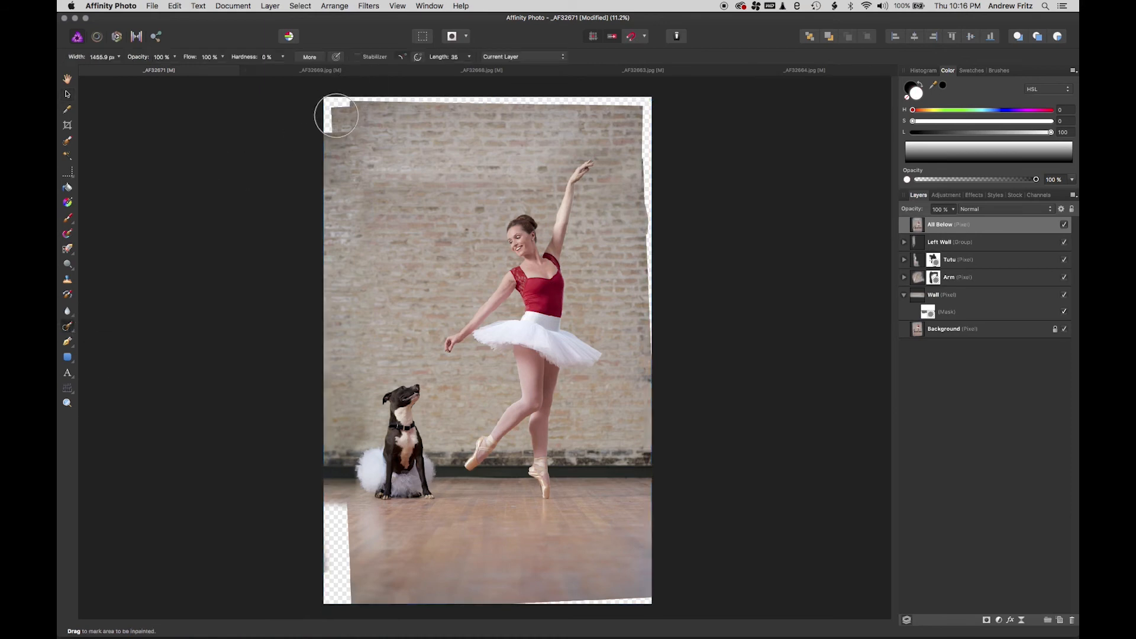
pyautogui.moveTo(331, 124)
pyautogui.mouseDown()
pyautogui.moveTo(343, 90)
pyautogui.moveTo(665, 106)
pyautogui.moveTo(654, 93)
pyautogui.moveTo(666, 176)
pyautogui.moveTo(653, 111)
pyautogui.moveTo(661, 369)
pyautogui.mouseUp()
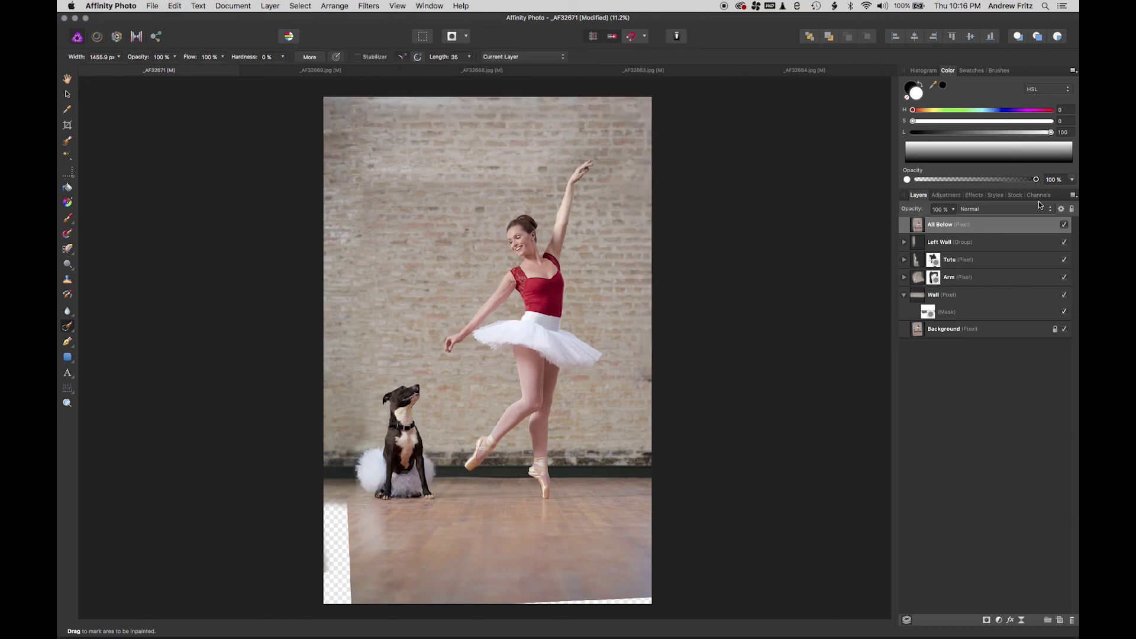
# - Hide the All Below layer, check the Left Wall group's coverage by toggling it, and expand the group
pyautogui.click(1065, 226)
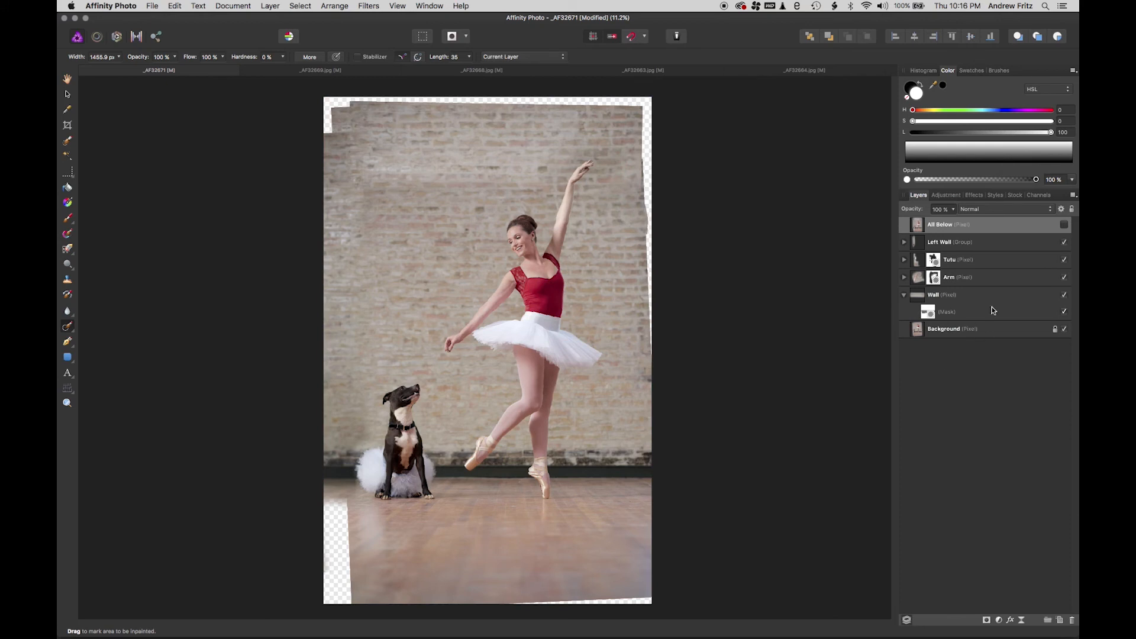
pyautogui.click(1033, 245)
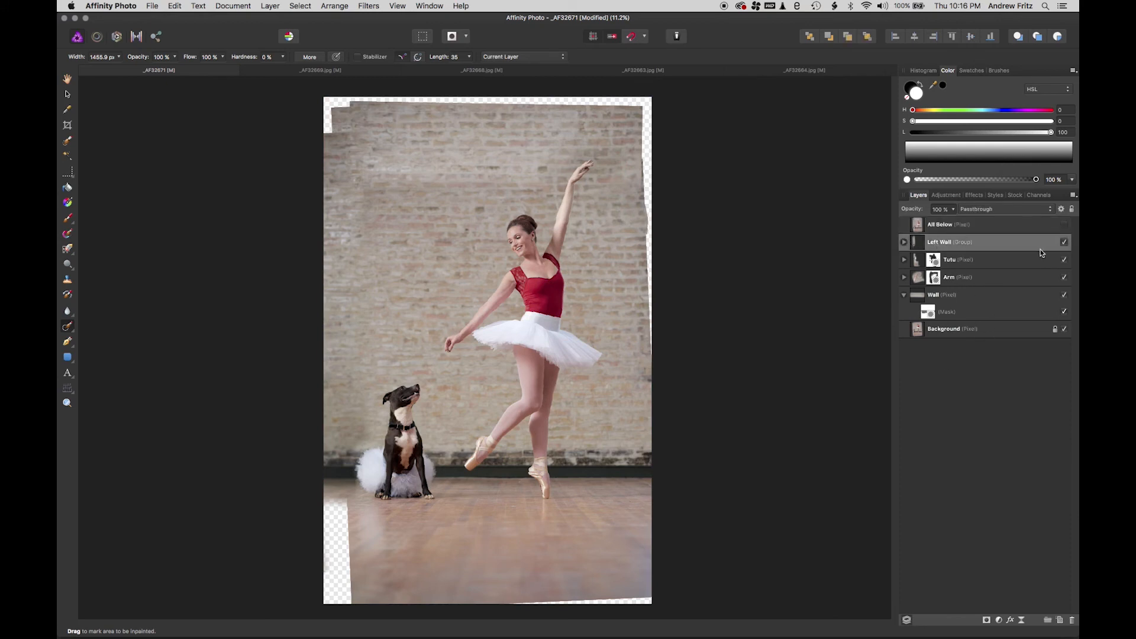
pyautogui.click(1064, 243)
pyautogui.click(1065, 243)
pyautogui.click(904, 242)
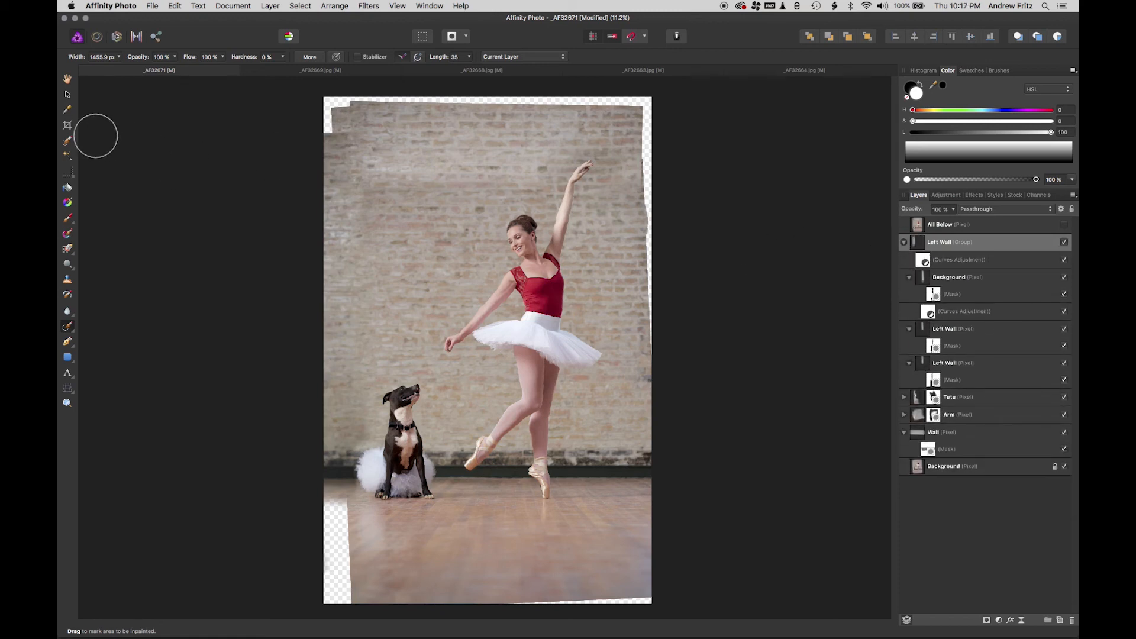
# - Rotate the Left Wall group slightly clockwise and nudge it upward to line up its bricks with the main wall, and deselect it
pyautogui.click(66, 93)
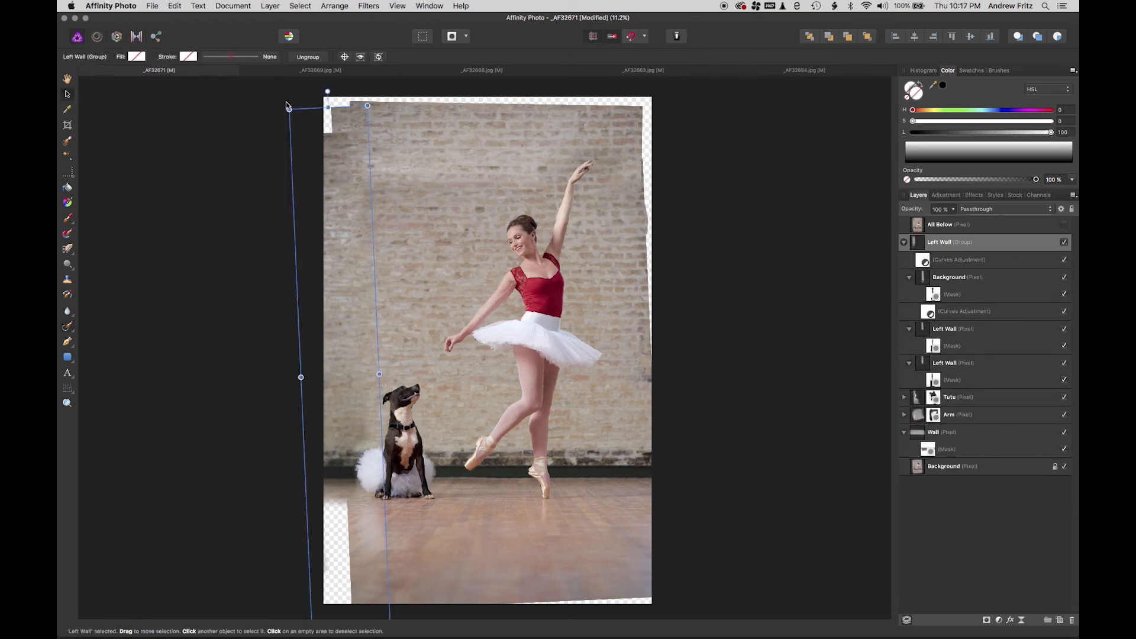
pyautogui.moveTo(329, 107); pyautogui.dragTo(289, 98)
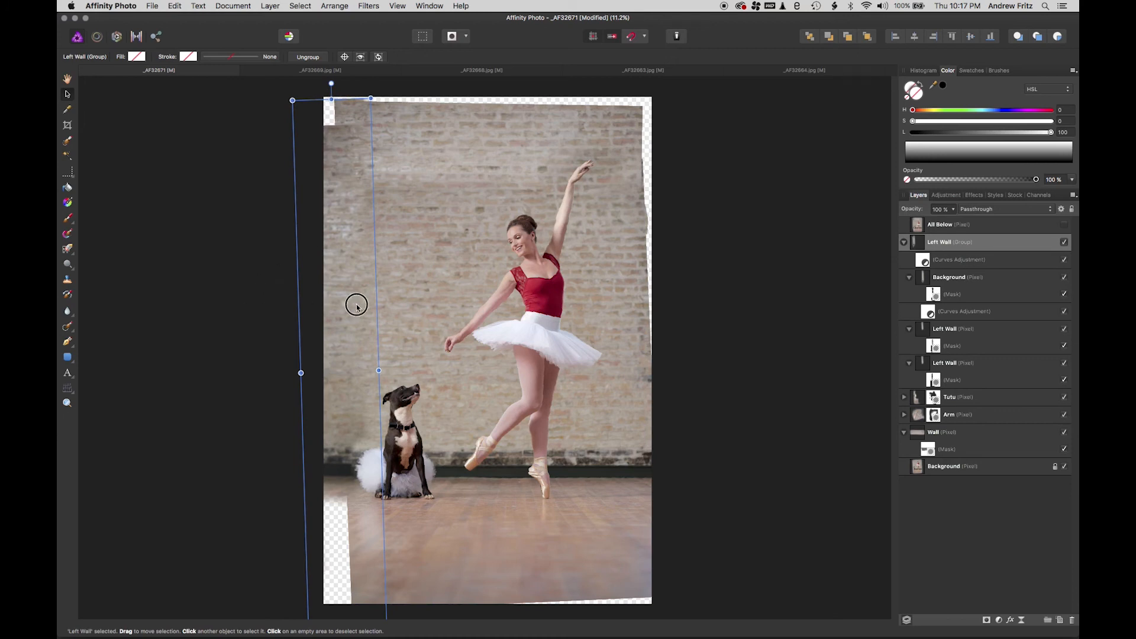
pyautogui.moveTo(357, 308); pyautogui.dragTo(357, 310)
pyautogui.click(680, 315)
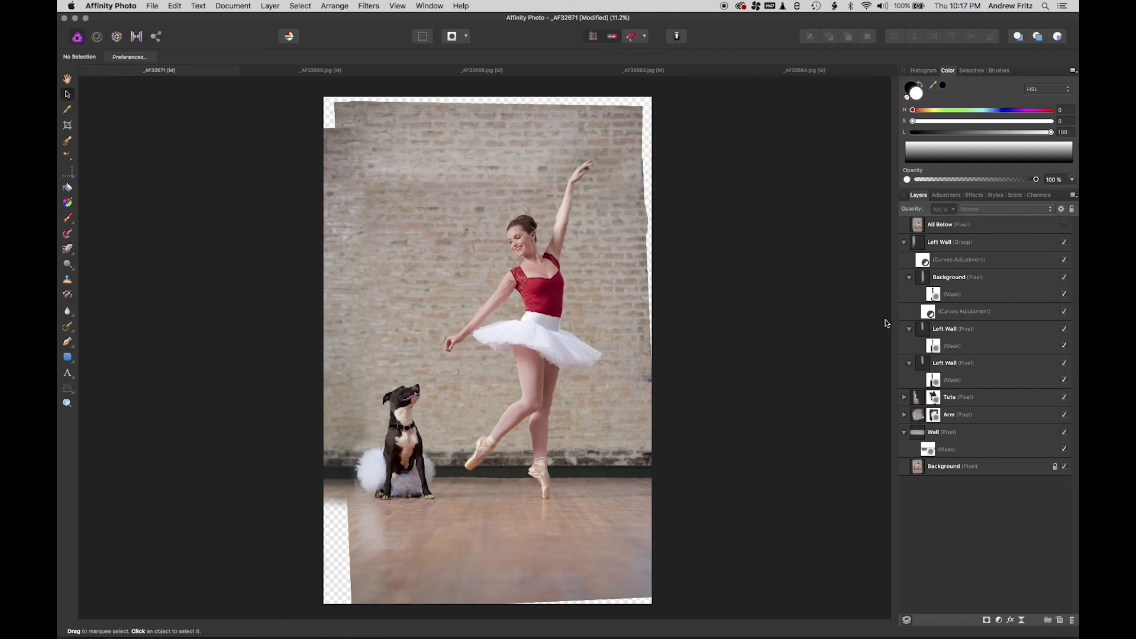
# - Darken the midtones of the Left Wall group's top Curves adjustment by pulling its middle and upper curve points down
pyautogui.doubleClick(926, 262)
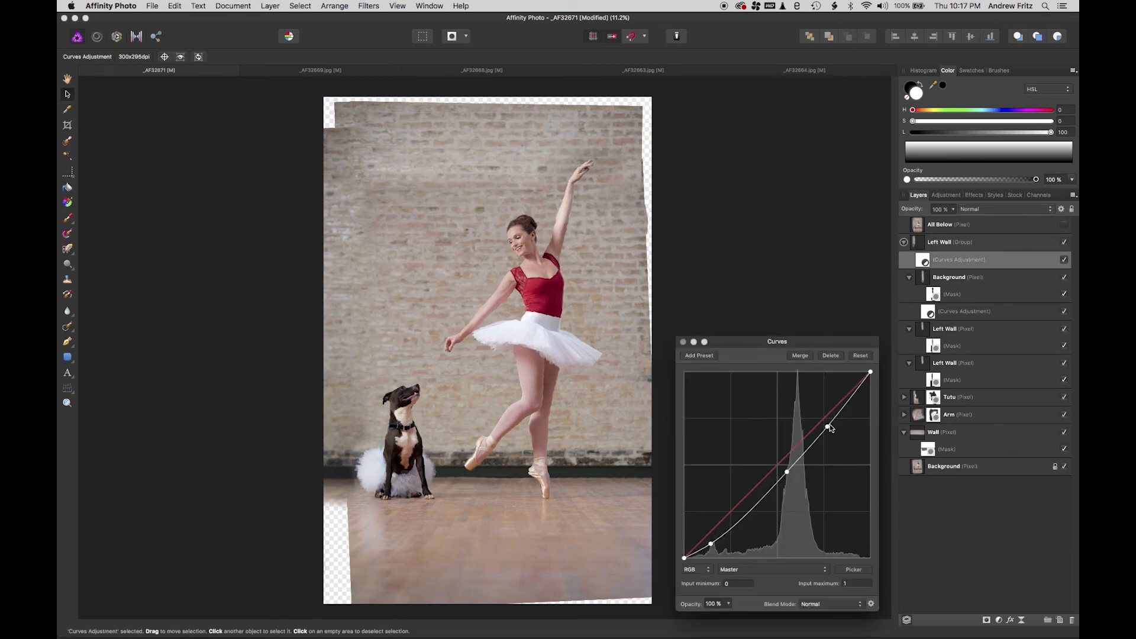
pyautogui.moveTo(829, 424); pyautogui.dragTo(831, 427)
pyautogui.moveTo(787, 471)
pyautogui.mouseDown()
pyautogui.moveTo(778, 497)
pyautogui.moveTo(763, 464)
pyautogui.moveTo(771, 488)
pyautogui.mouseUp()
pyautogui.click(682, 341)
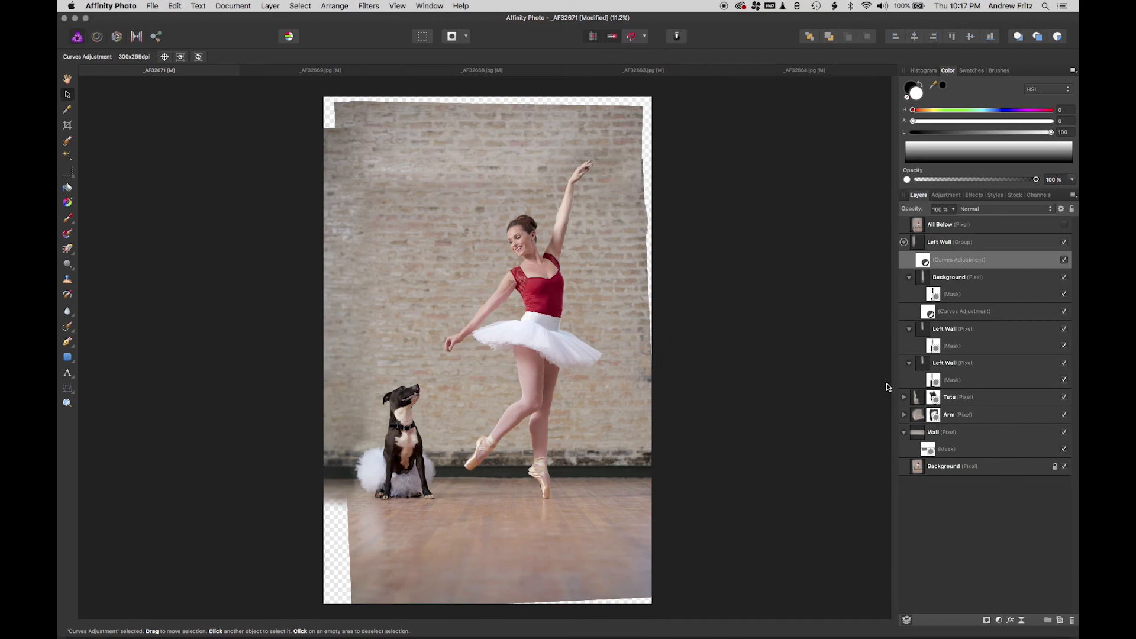
# - Add a White Balance adjustment inside the Left Wall group and warm it to 7 %, keeping the tint at 0 %
pyautogui.click(999, 619)
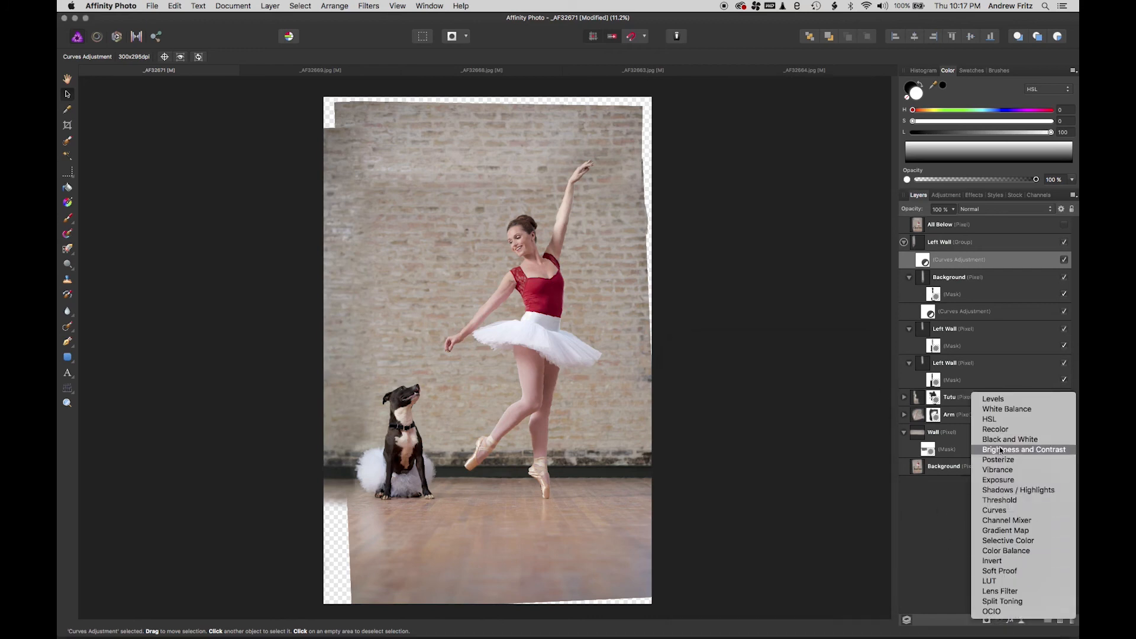
pyautogui.click(1007, 409)
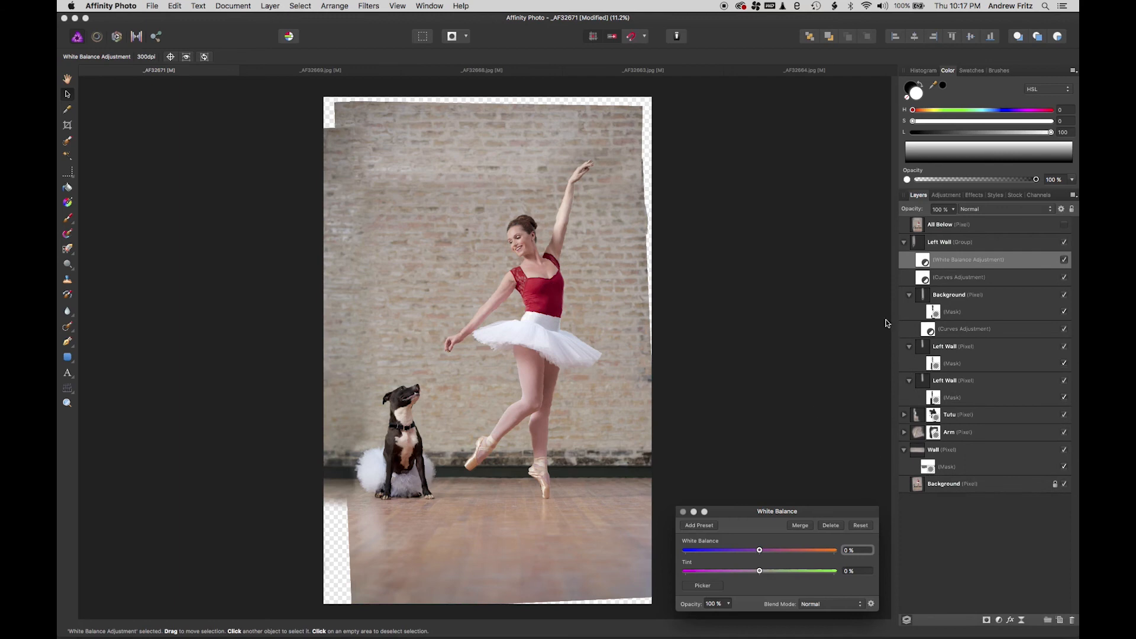
pyautogui.moveTo(760, 551); pyautogui.dragTo(763, 551)
pyautogui.moveTo(762, 569); pyautogui.dragTo(763, 570)
pyautogui.click(683, 512)
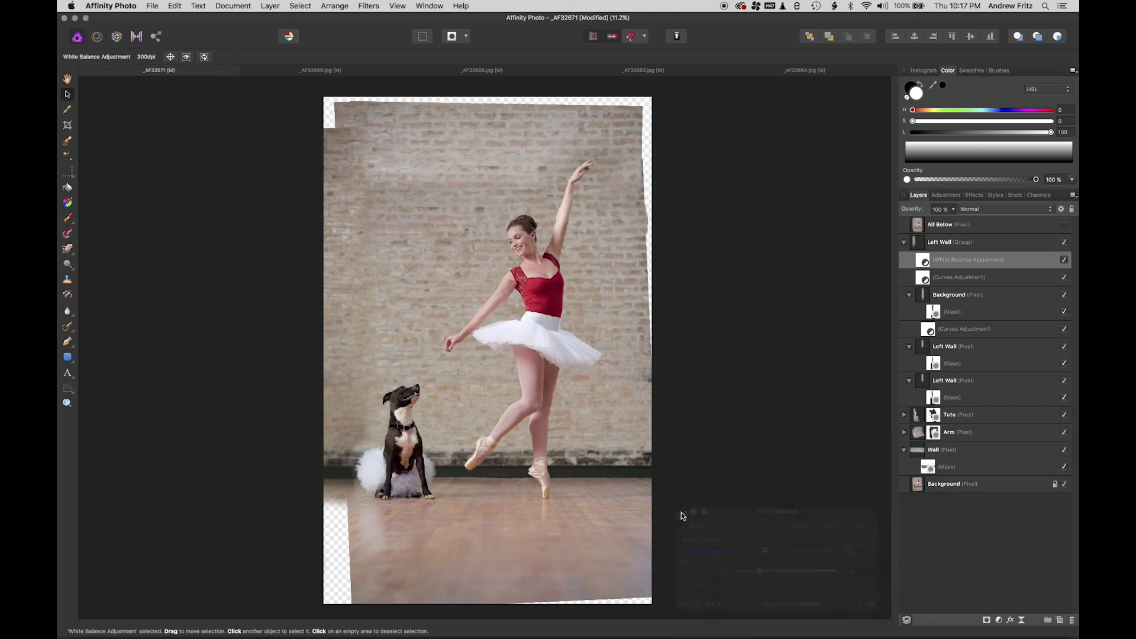
# - Raise the middle and upper points slightly in the Curves adjustment below the Left Wall group's White Balance adjustment
pyautogui.doubleClick(922, 278)
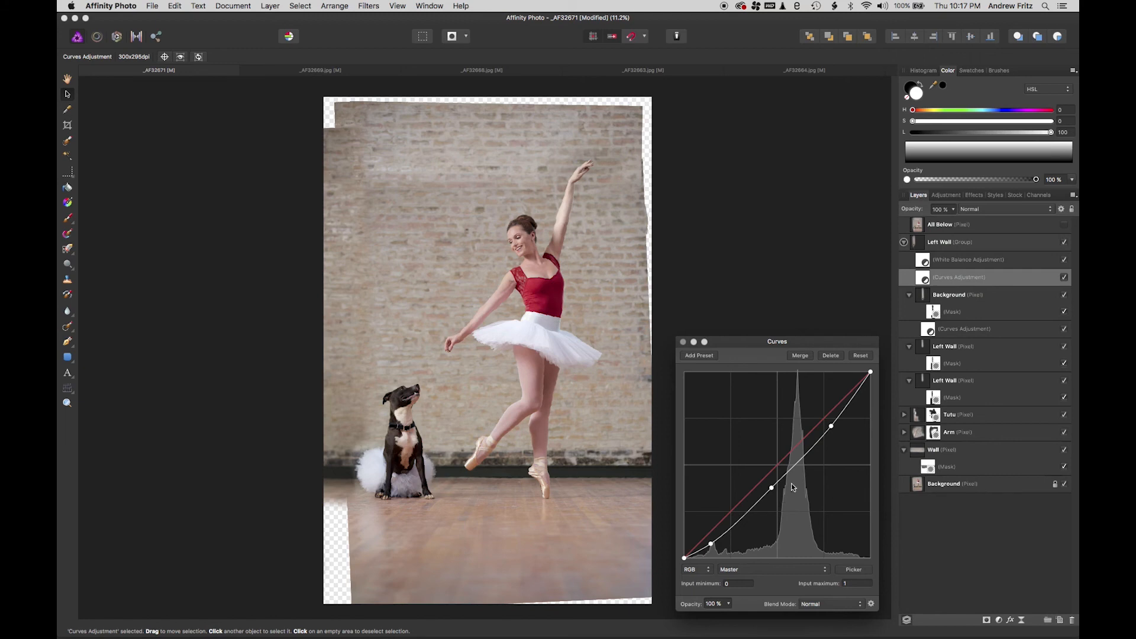
pyautogui.click(770, 486)
pyautogui.moveTo(831, 426)
pyautogui.mouseDown()
pyautogui.moveTo(822, 414)
pyautogui.moveTo(830, 425)
pyautogui.mouseUp()
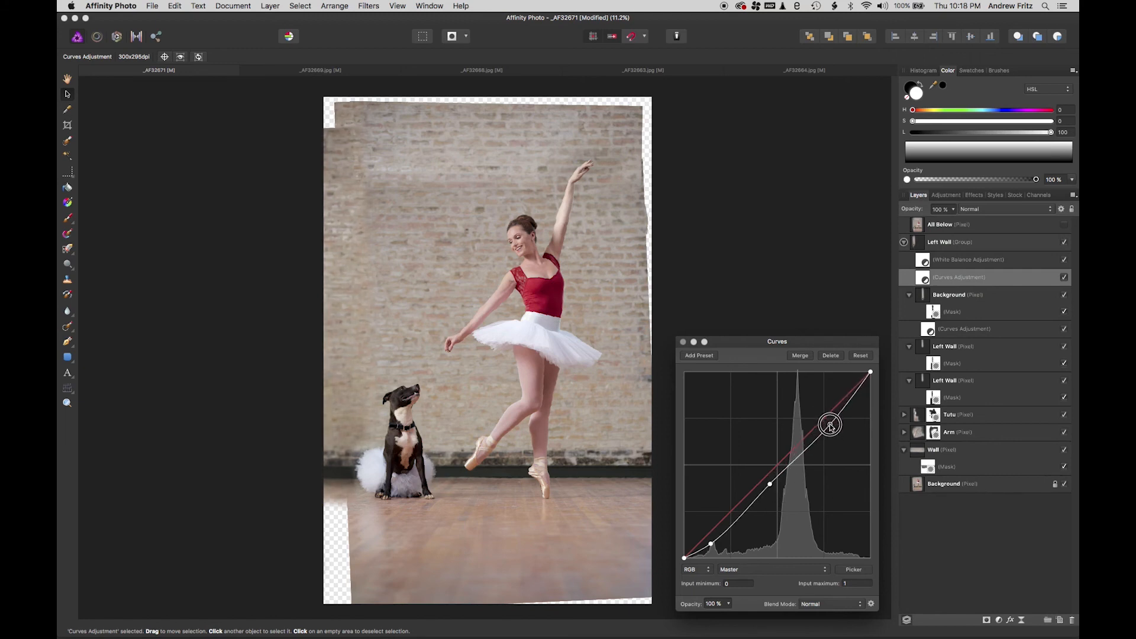
pyautogui.click(683, 342)
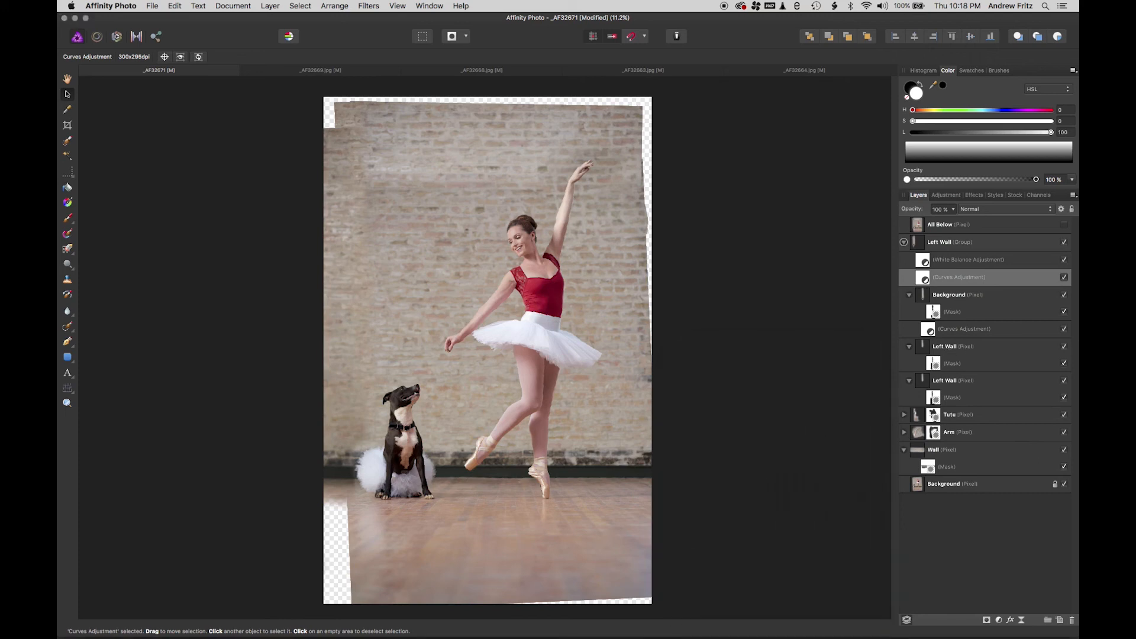
# - Reduce the warmth of the Left Wall group's White Balance adjustment slightly
pyautogui.doubleClick(924, 259)
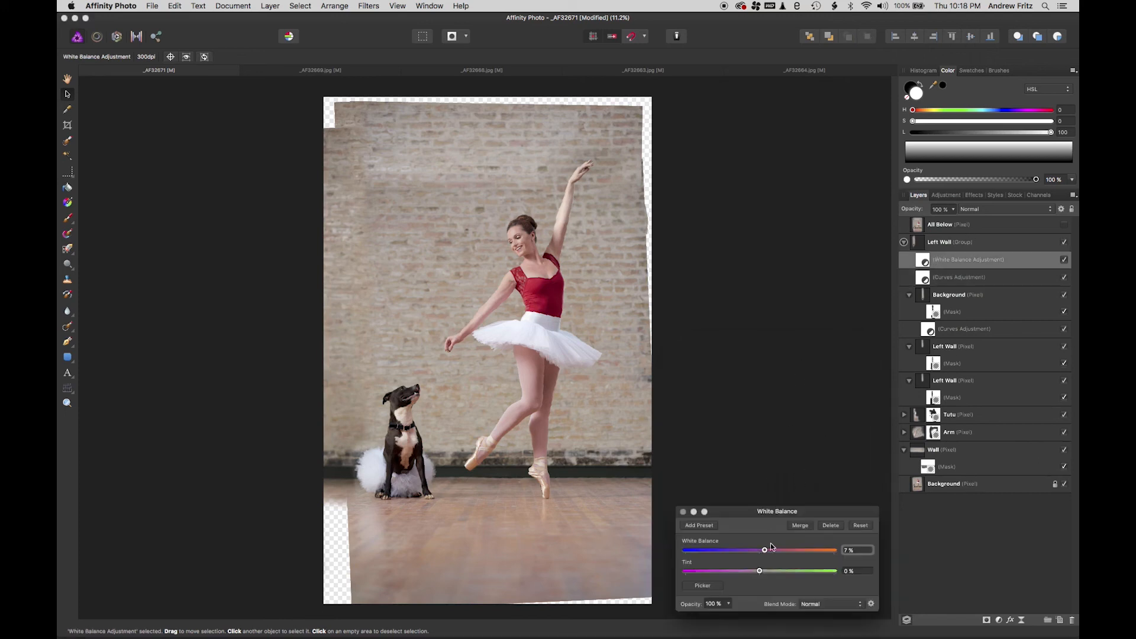
pyautogui.moveTo(765, 552); pyautogui.dragTo(763, 553)
pyautogui.click(683, 511)
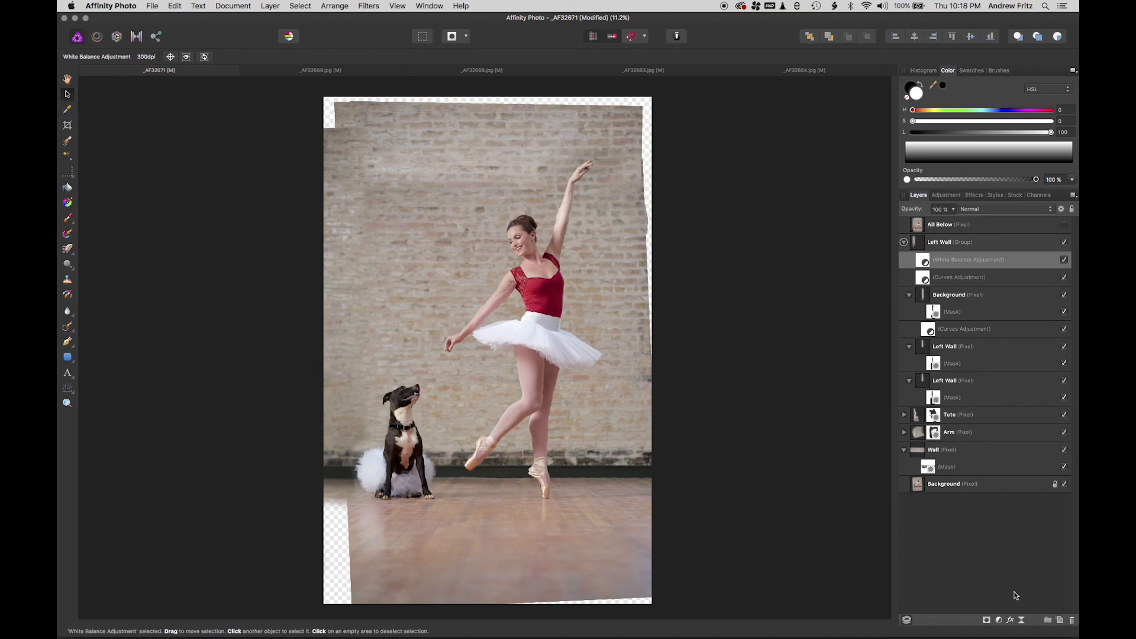
# - Add an HSL adjustment to the Left Wall group with a 2.5° hue shift, 15 % saturation shift and 0 % luminosity shift
pyautogui.click(998, 621)
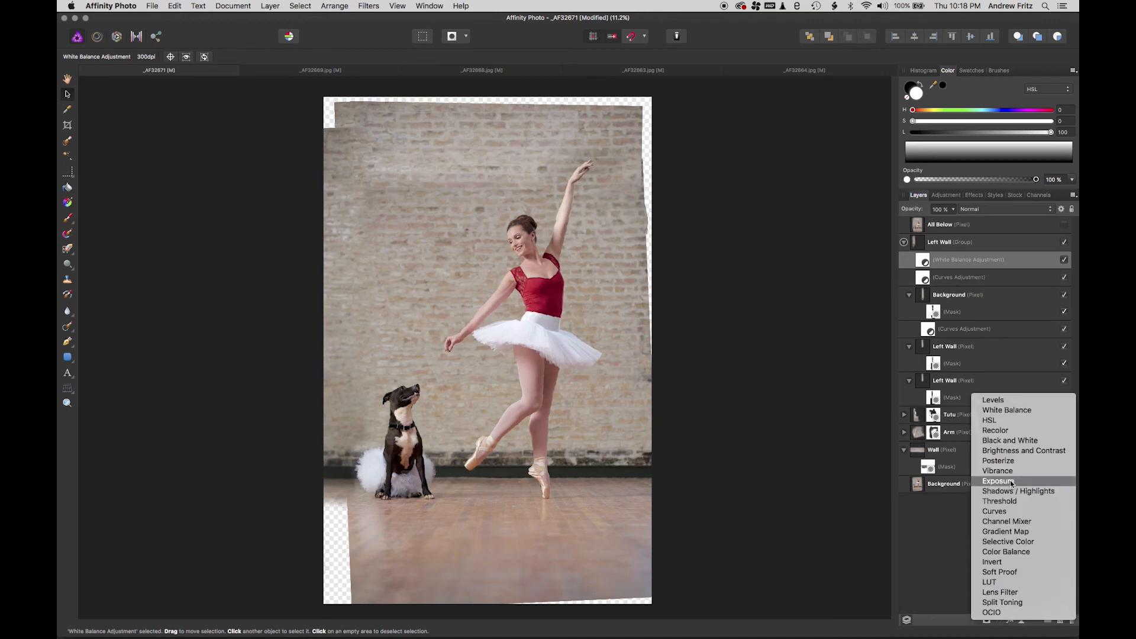
pyautogui.click(1024, 419)
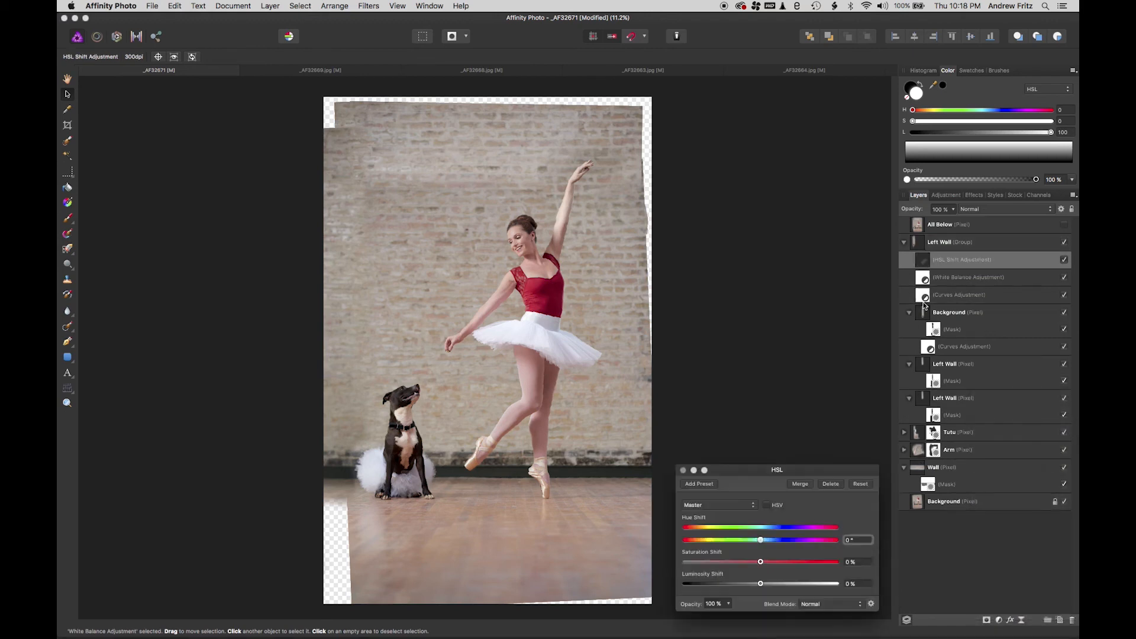
pyautogui.moveTo(758, 563); pyautogui.dragTo(762, 539)
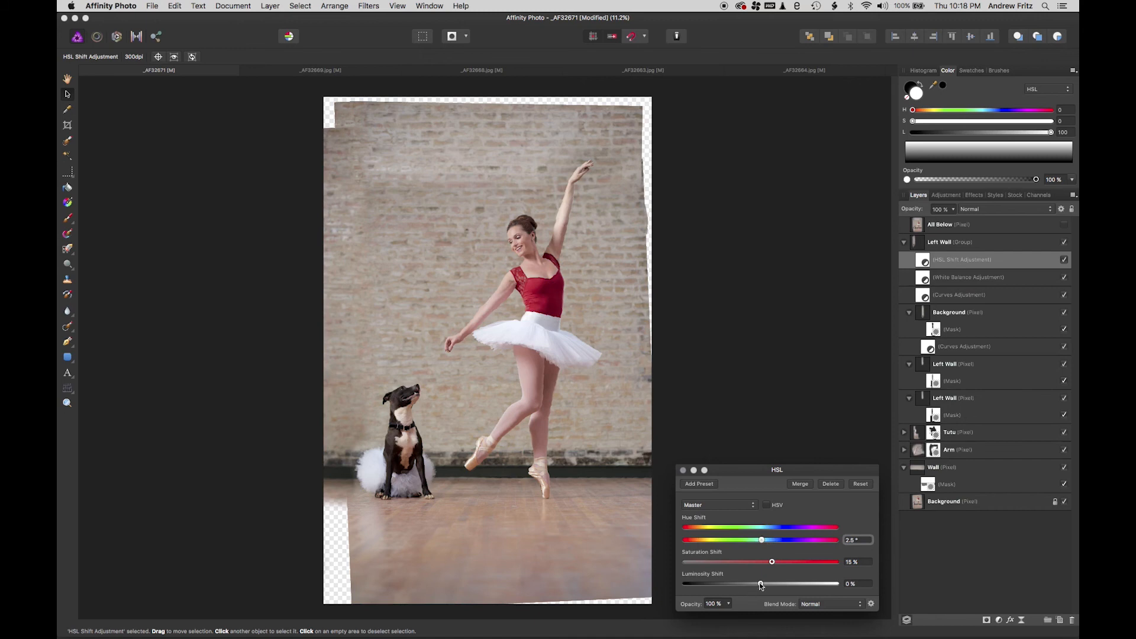
pyautogui.moveTo(762, 583); pyautogui.dragTo(757, 585)
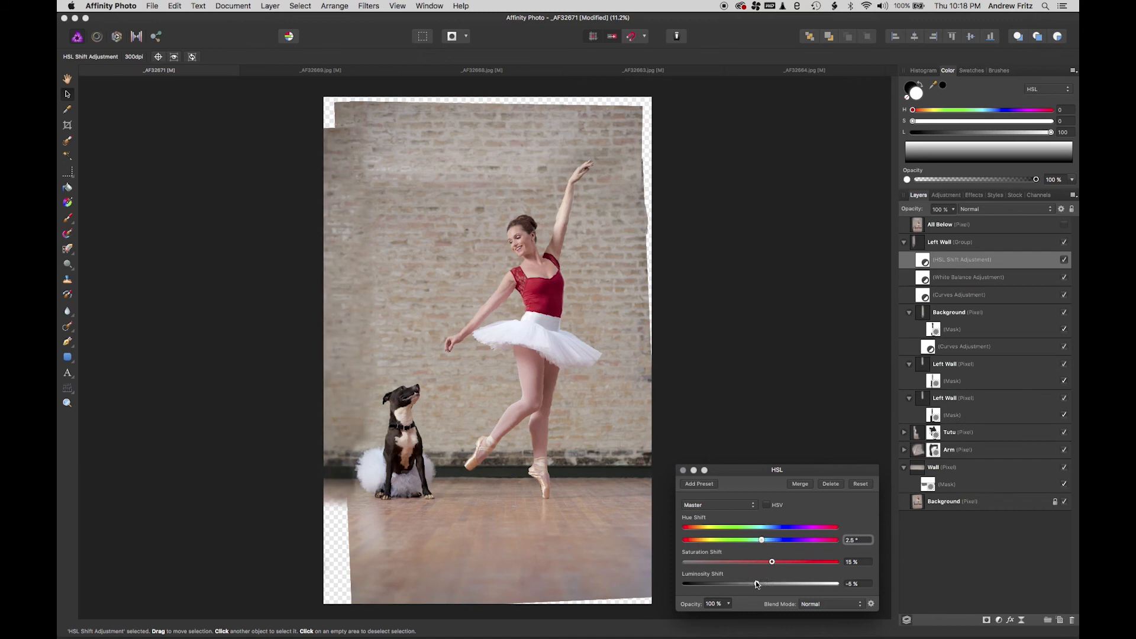
pyautogui.click(857, 584)
pyautogui.write('0')
pyautogui.press('Return')
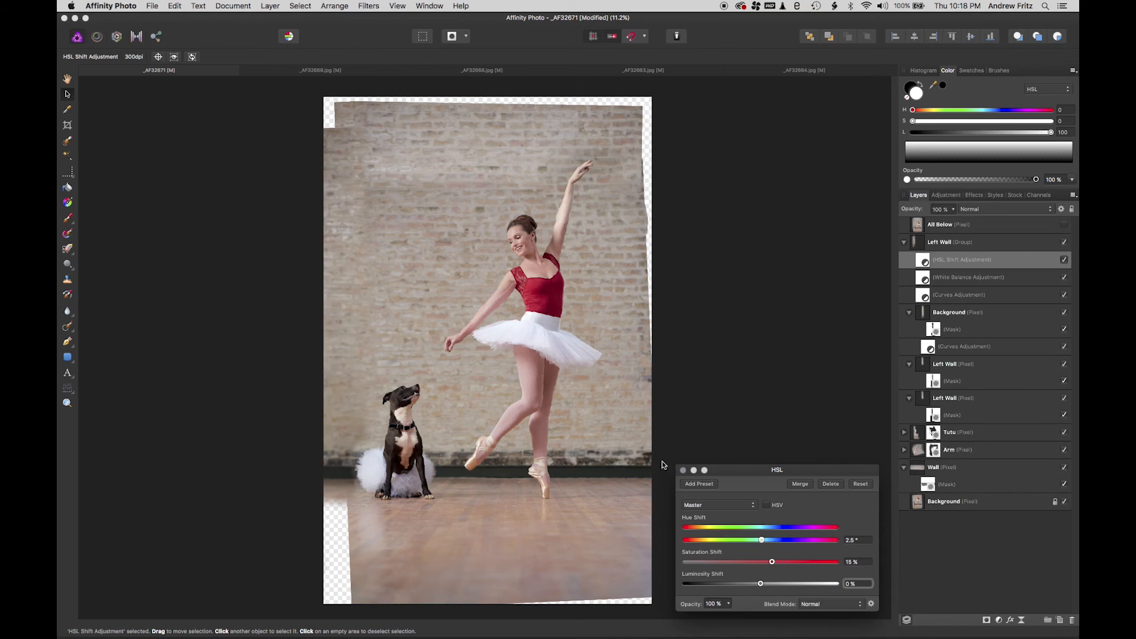
pyautogui.click(683, 470)
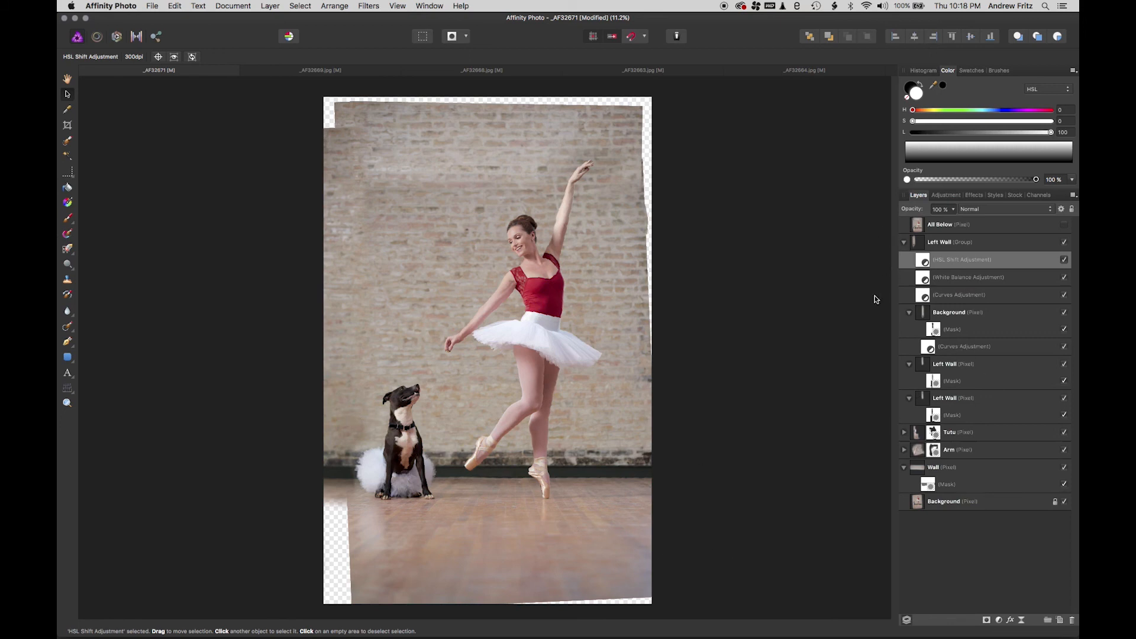
pyautogui.click(904, 242)
pyautogui.click(904, 242)
pyautogui.click(1064, 313)
pyautogui.click(1064, 312)
# - Make a rectangular marquee selection around the wall and floor area at the photo's lower-right corner
pyautogui.click(937, 504)
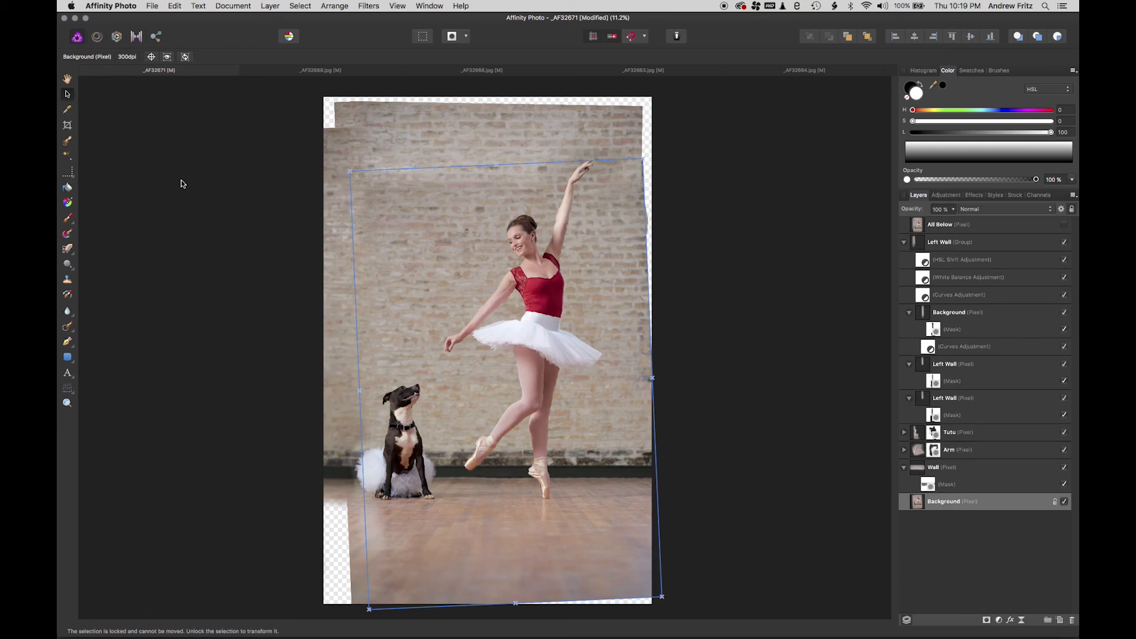
pyautogui.moveTo(695, 394); pyautogui.dragTo(582, 577)
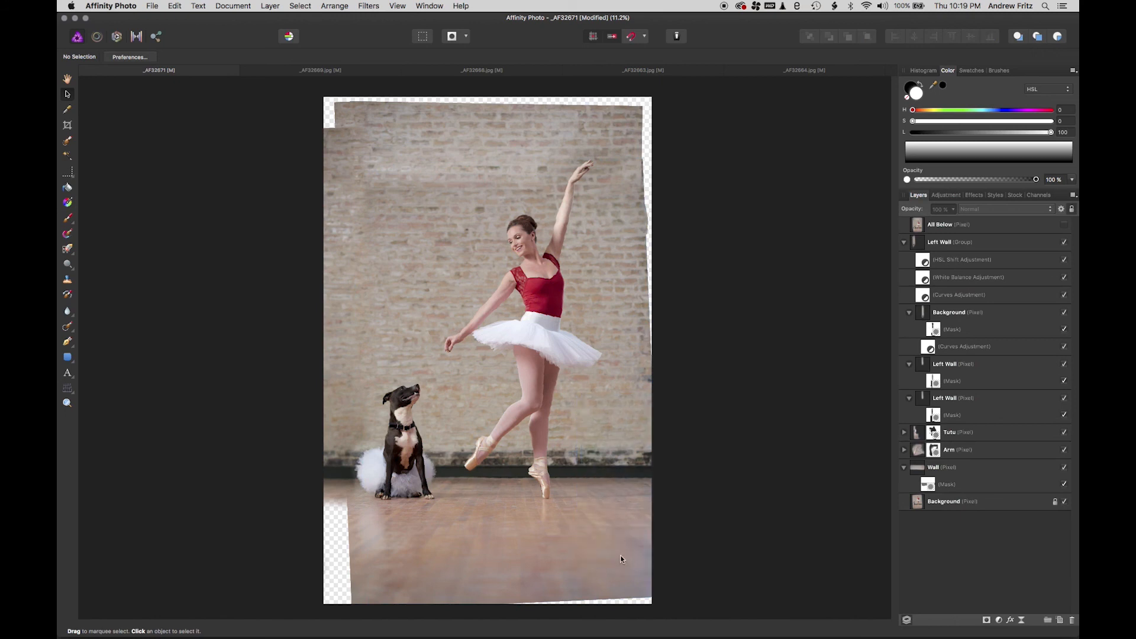
pyautogui.moveTo(664, 589); pyautogui.dragTo(561, 414)
pyautogui.click(67, 172)
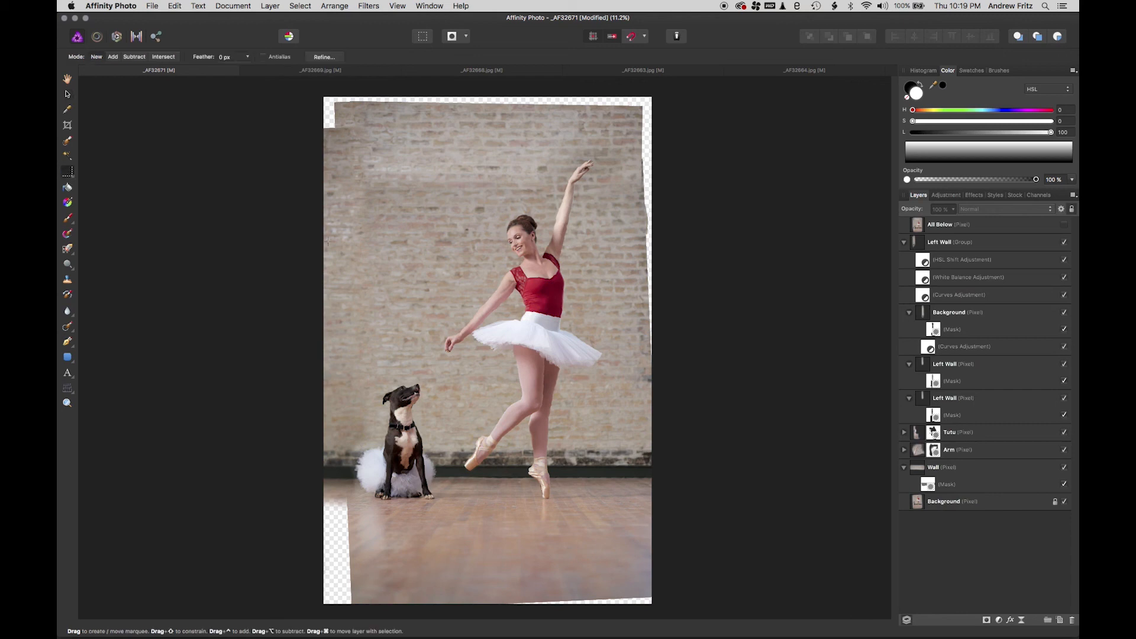
pyautogui.moveTo(668, 375); pyautogui.dragTo(565, 558)
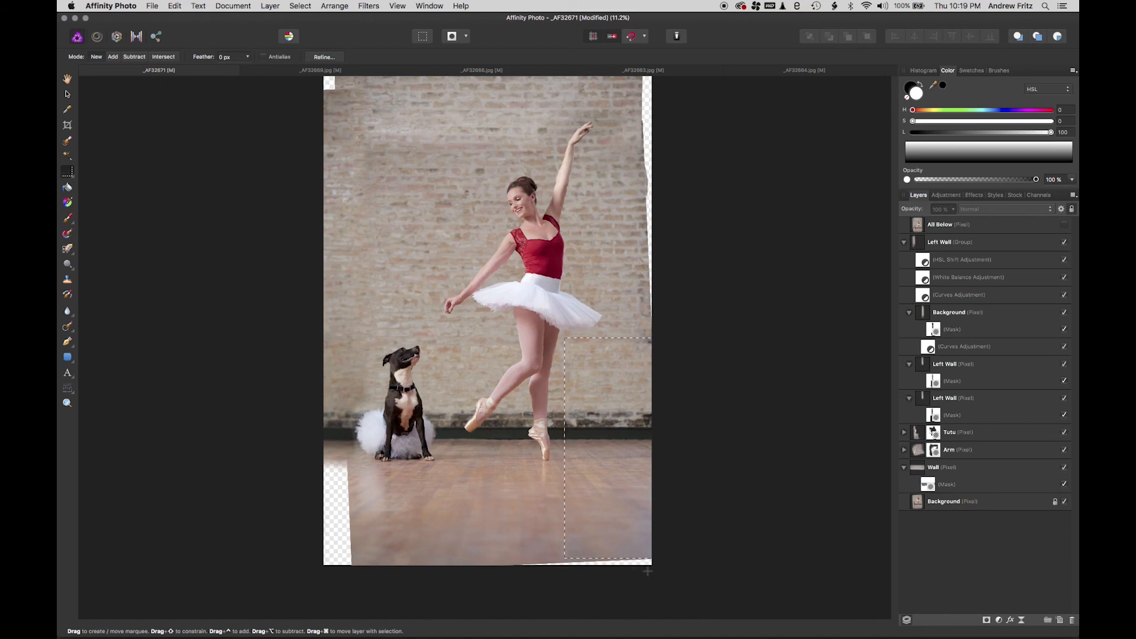
# - Copy the marquee area from the locked Background layer and paste it as a new layer directly above it
pyautogui.press('super+v')
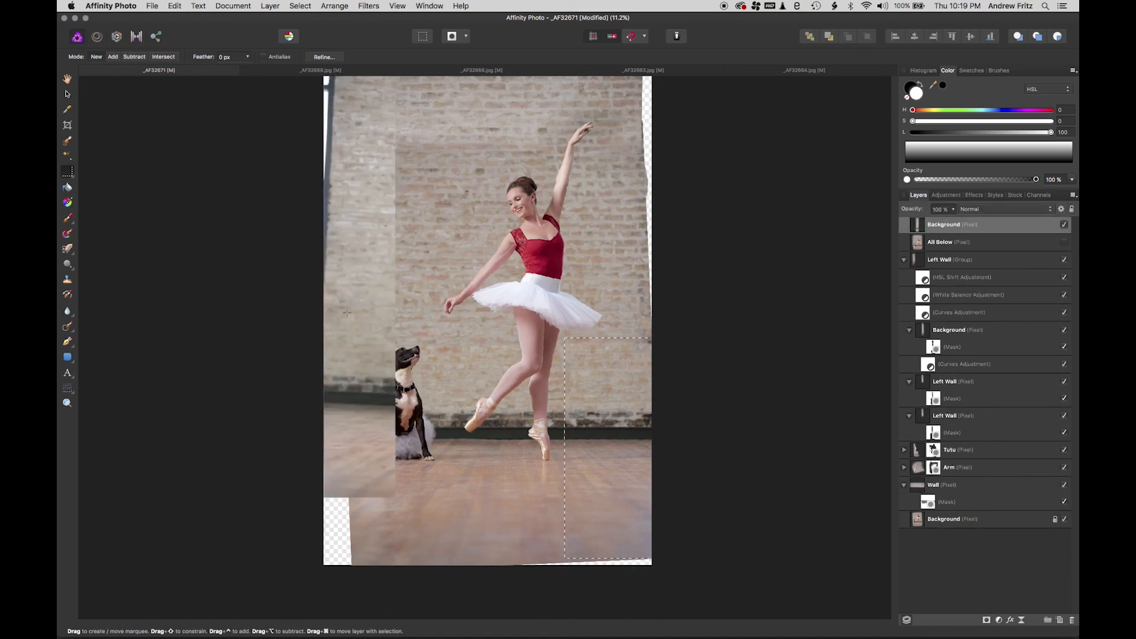
pyautogui.press('super+z')
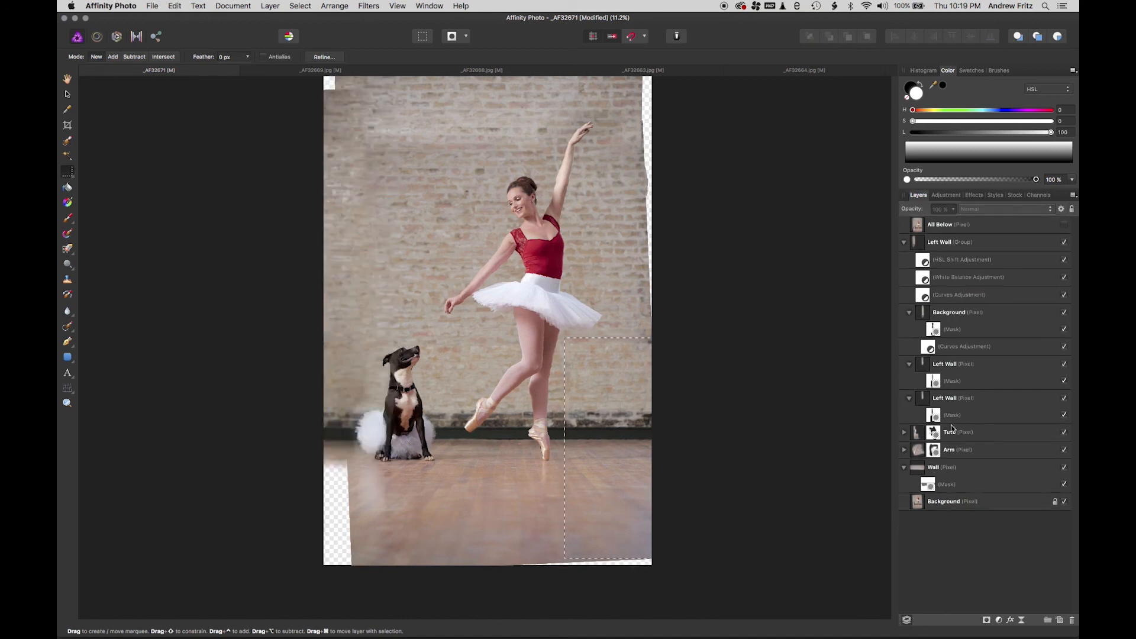
pyautogui.click(944, 502)
pyautogui.press('super+c')
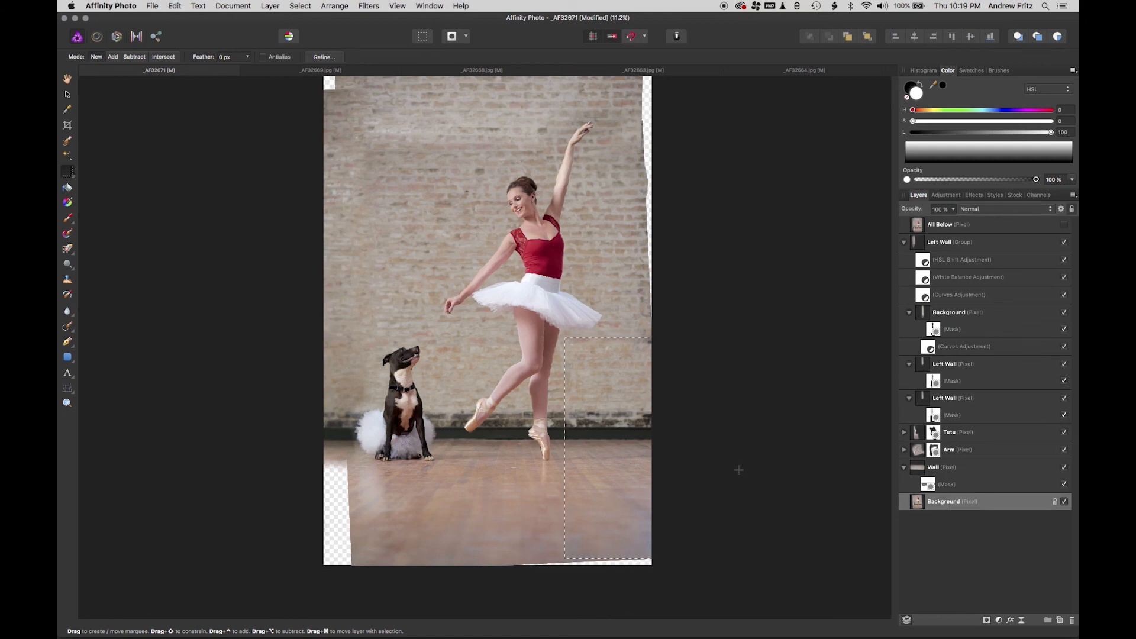
pyautogui.press('super+v')
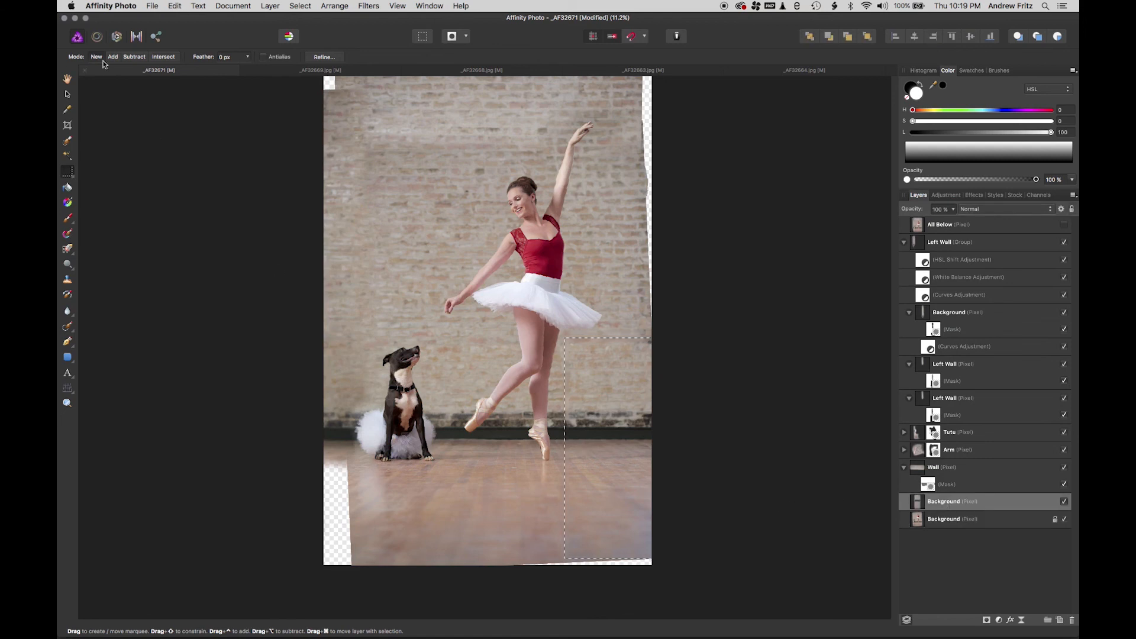
# - Rename the newly pasted copy of the lower-right corner as Floor
pyautogui.click(68, 94)
pyautogui.click(695, 402)
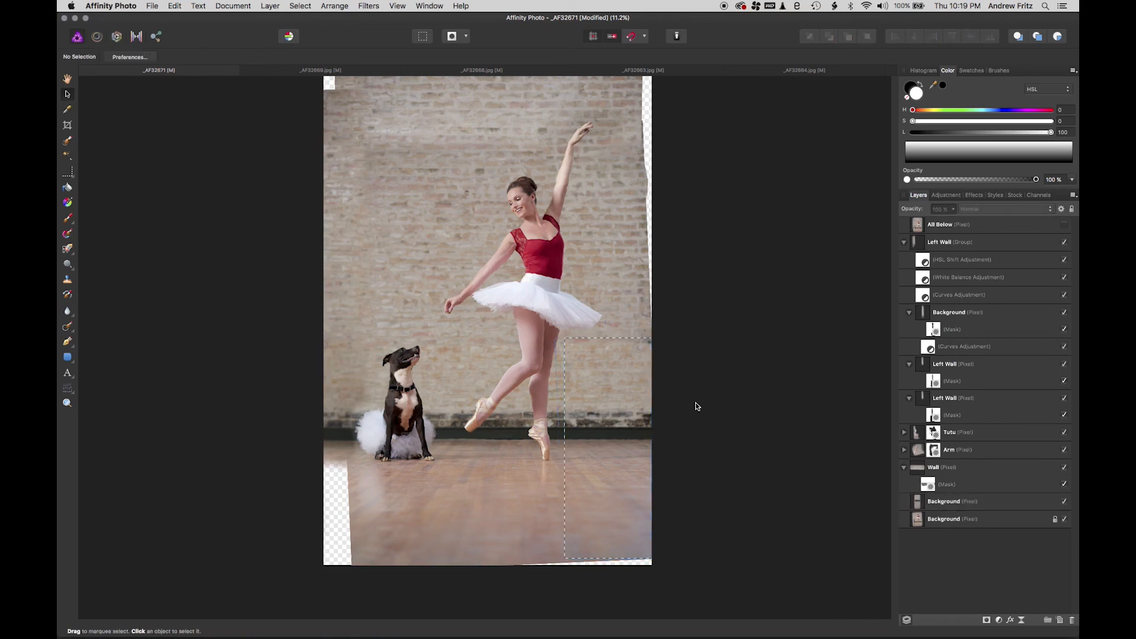
pyautogui.click(948, 503)
pyautogui.doubleClick(949, 503)
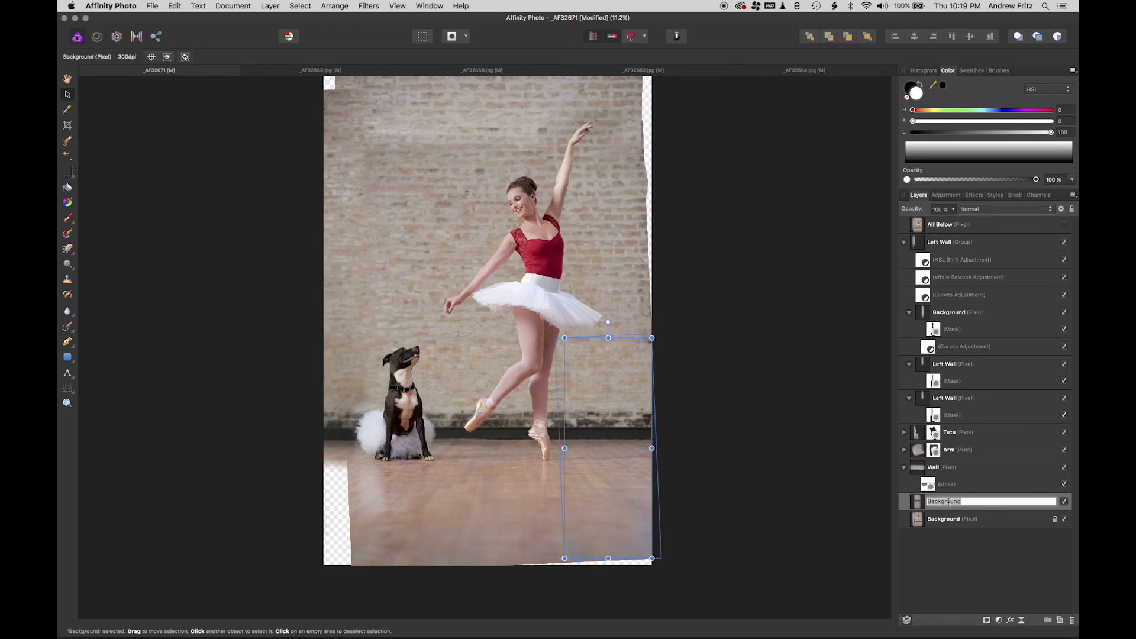
pyautogui.write('Floor')
pyautogui.press('Return')
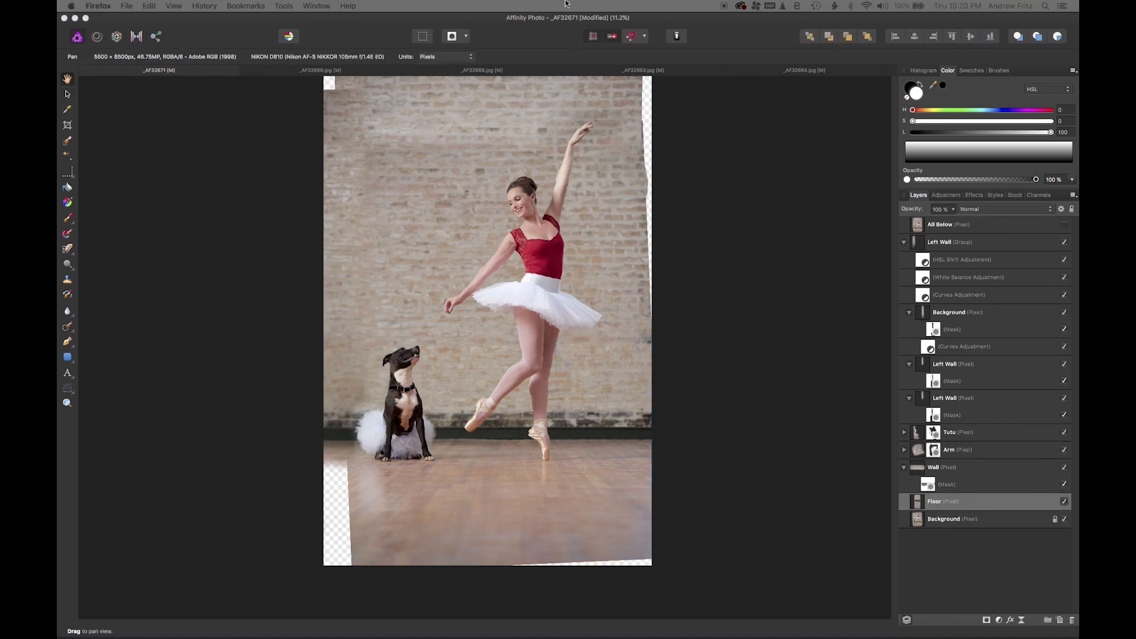
# - Move the Floor layer over the empty lower-left corner and rotate it clockwise so it covers the transparent floor gap
pyautogui.click(921, 500)
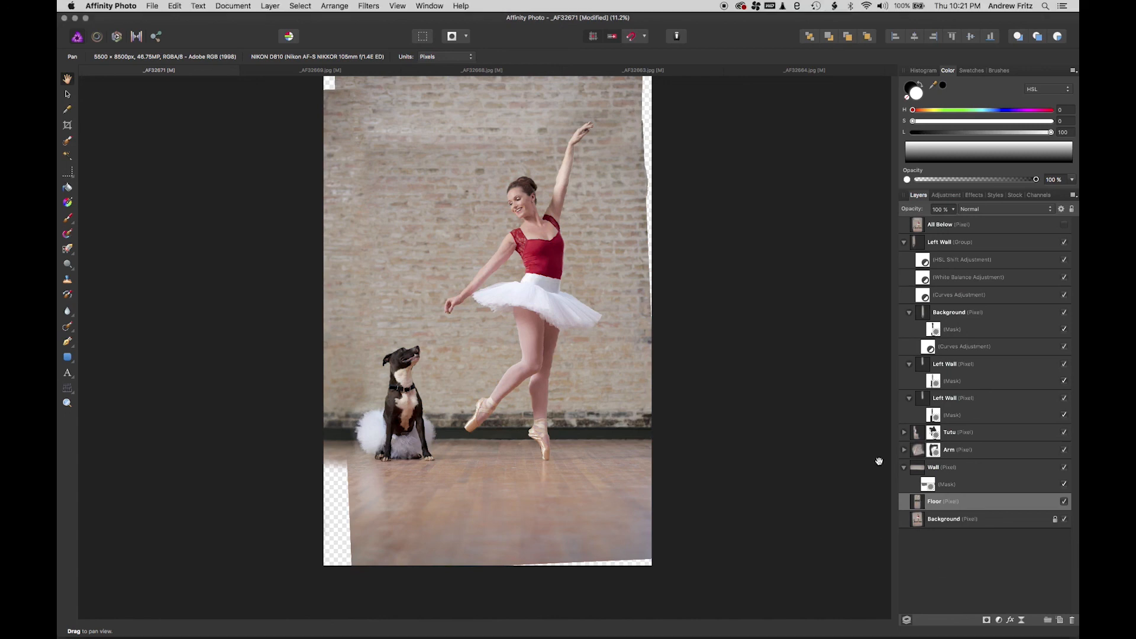
pyautogui.click(332, 6)
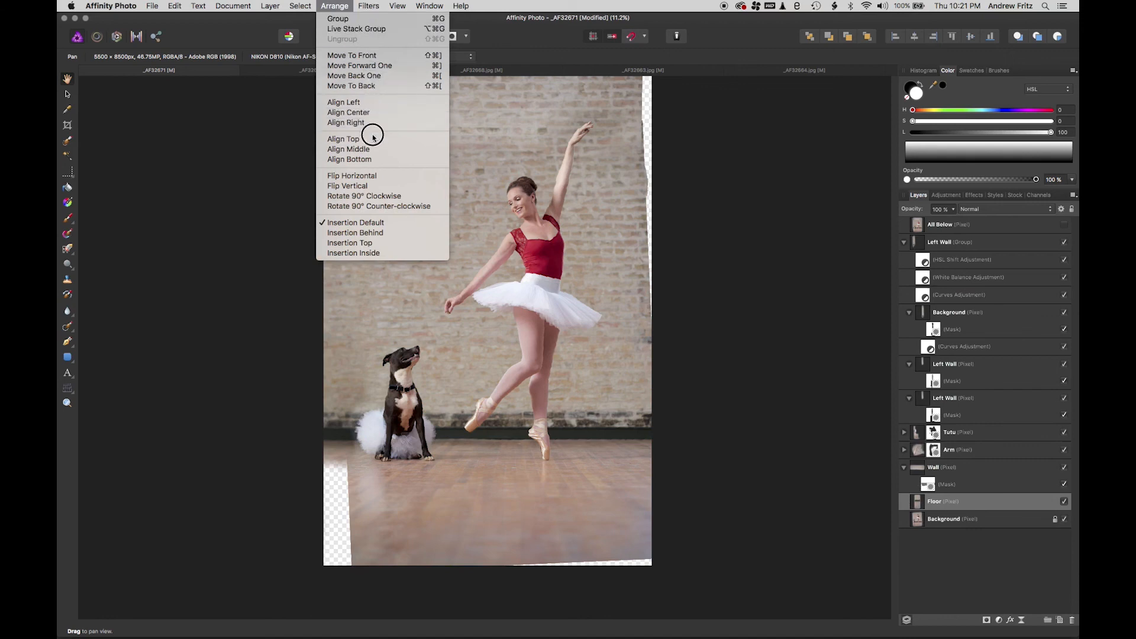
pyautogui.press('Escape')
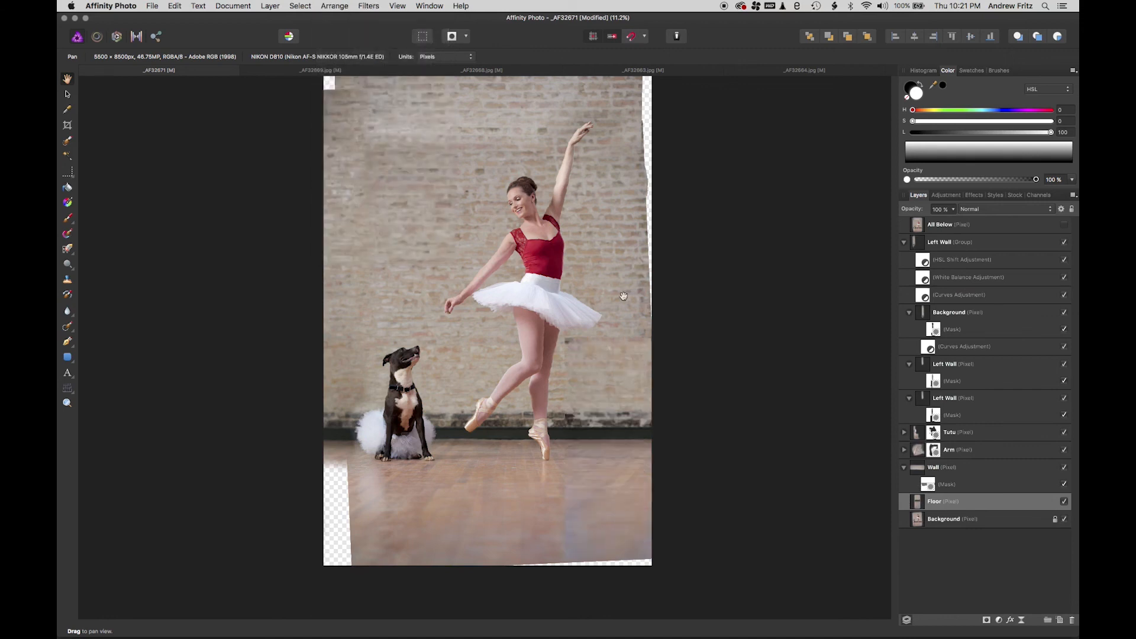
pyautogui.click(67, 93)
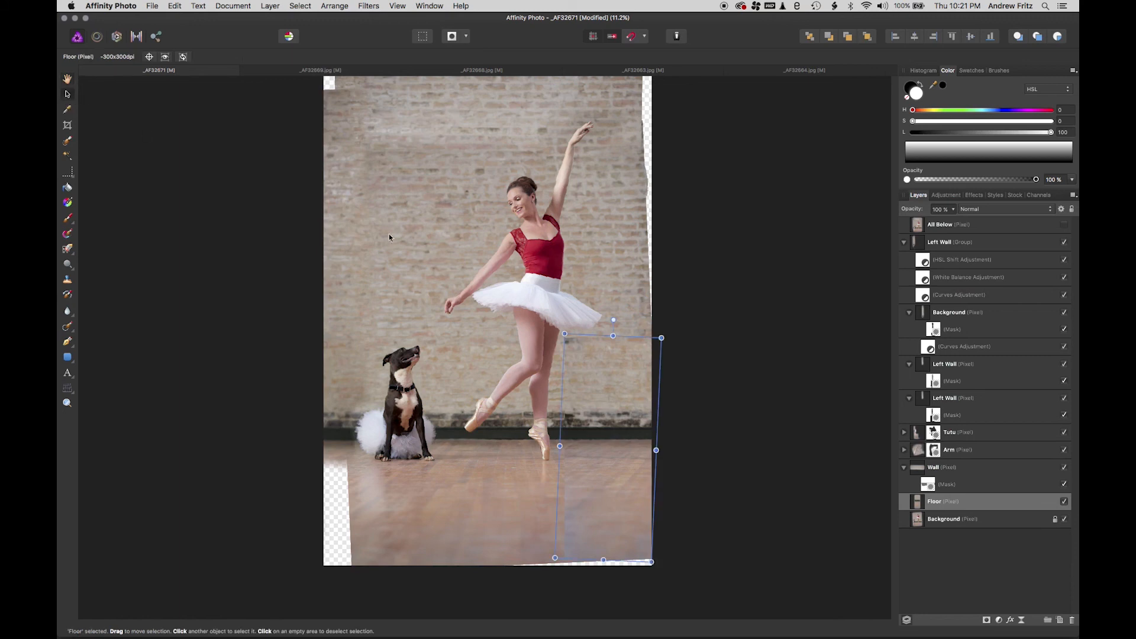
pyautogui.moveTo(631, 474); pyautogui.dragTo(365, 498)
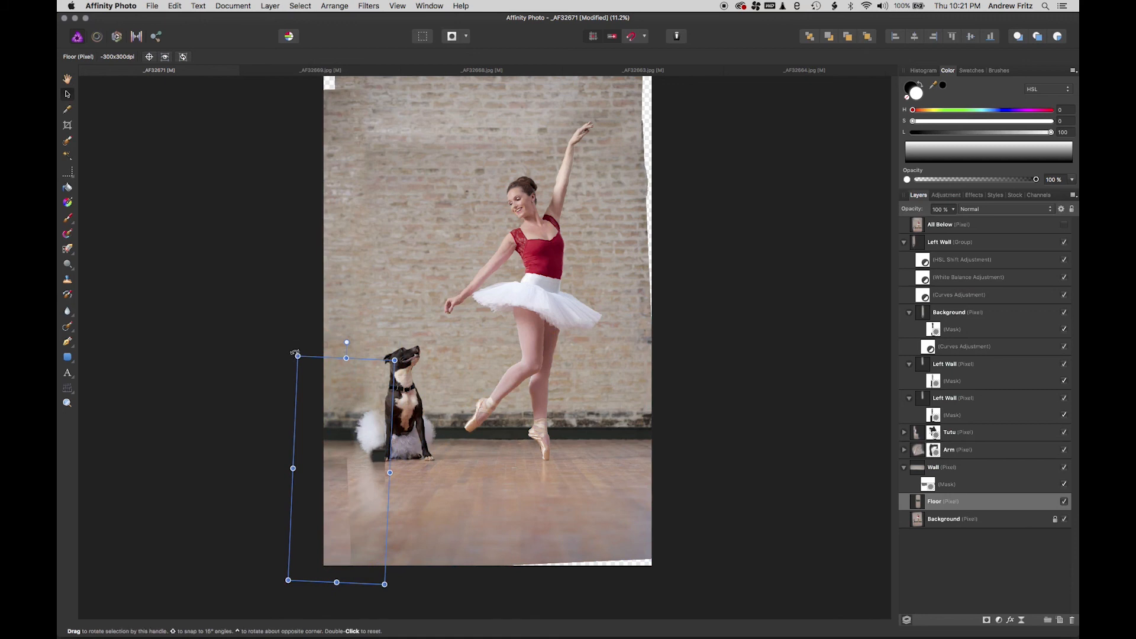
pyautogui.click(348, 426)
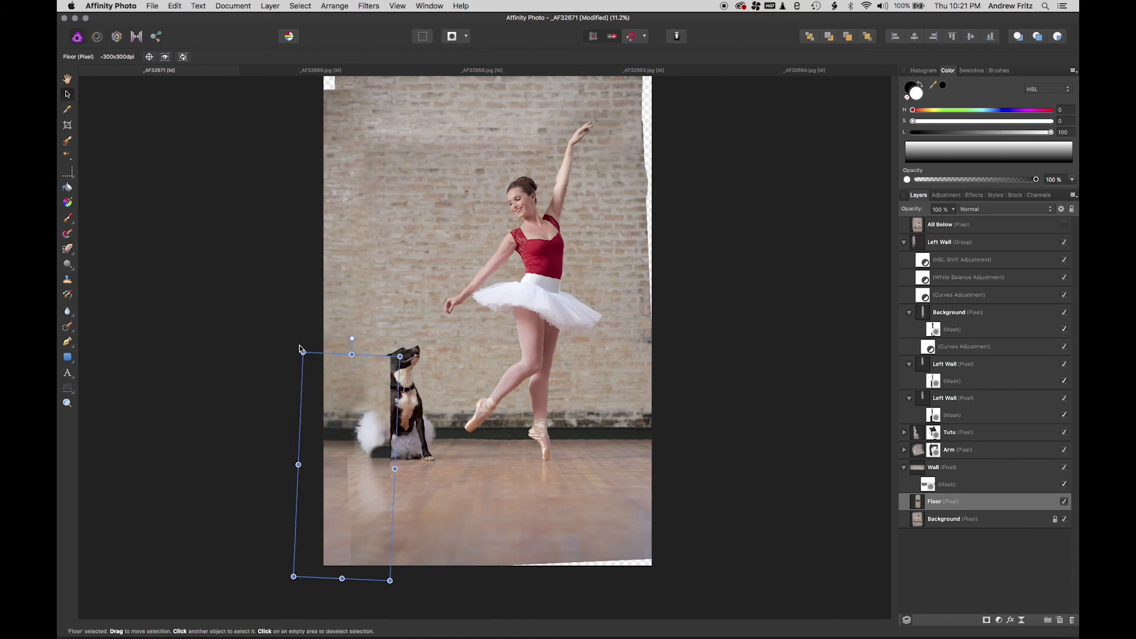
pyautogui.moveTo(298, 348); pyautogui.dragTo(312, 338)
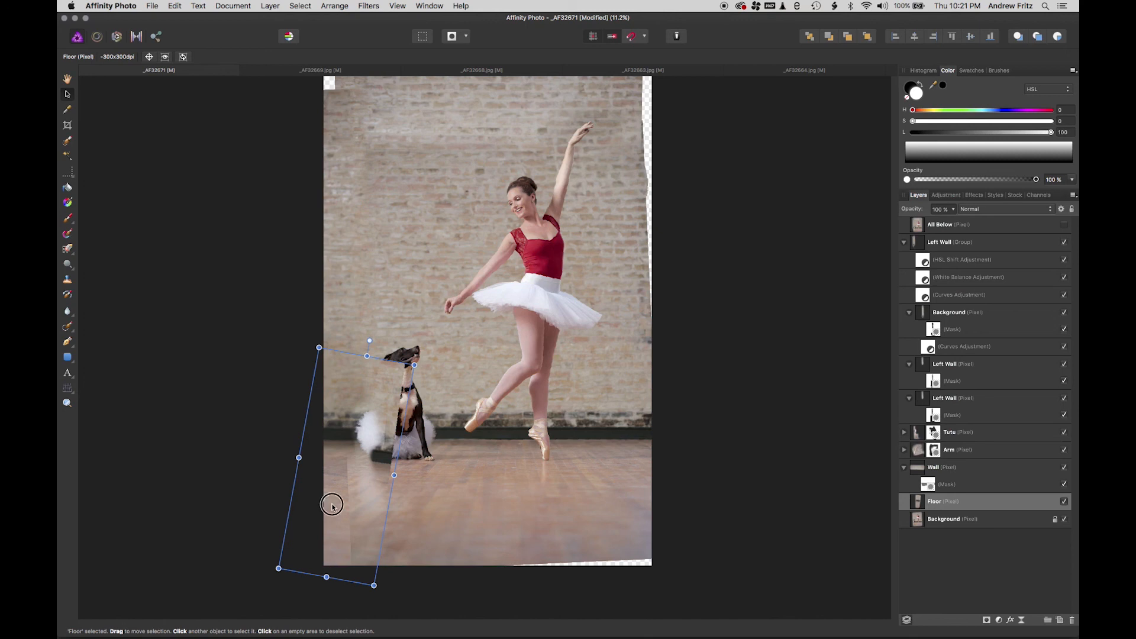
pyautogui.moveTo(332, 502); pyautogui.dragTo(338, 502)
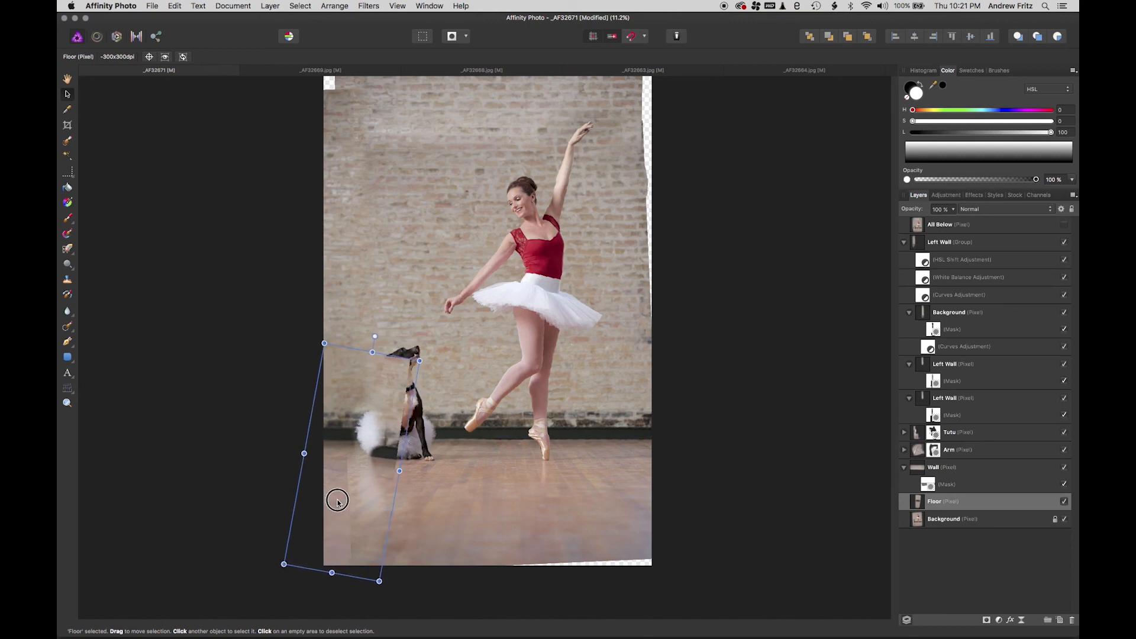
pyautogui.click(252, 496)
# - Add a mask to the Floor layer and nest it inside that layer
pyautogui.click(932, 503)
pyautogui.click(986, 620)
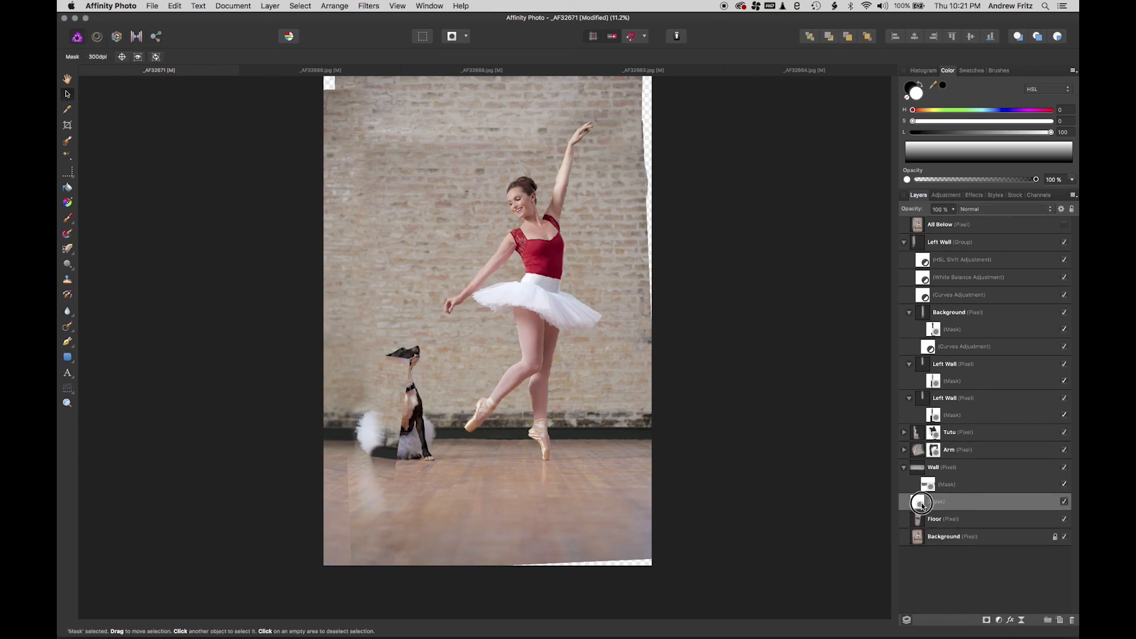
pyautogui.click(924, 519)
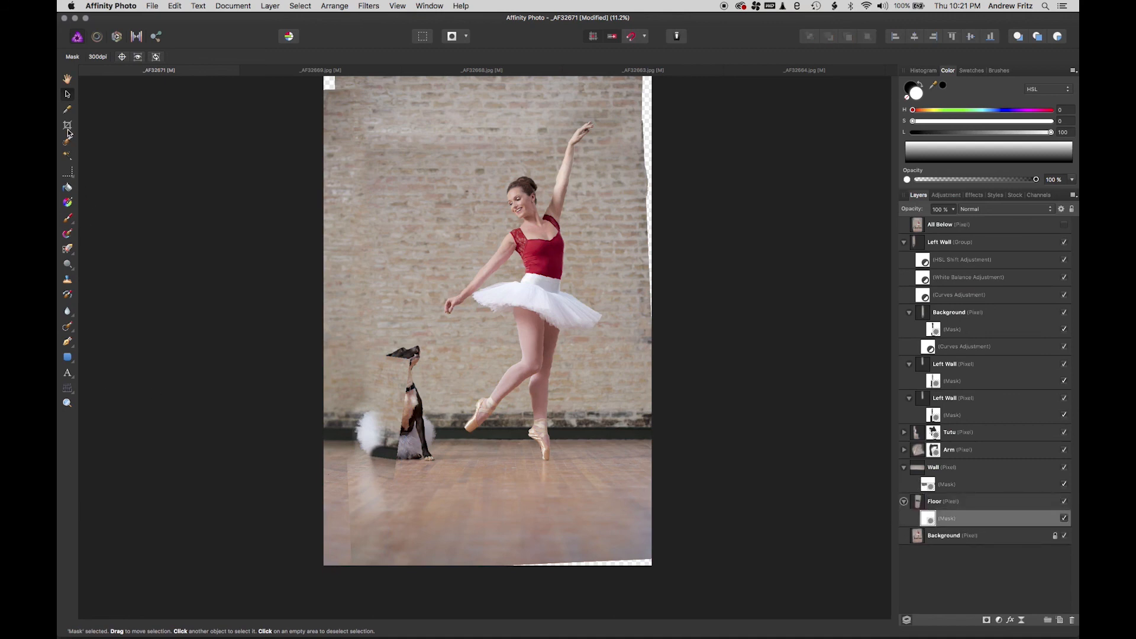
# - Paint black on the Floor mask with a soft brush about 1383 px wide to uncover the dog and its tutu
pyautogui.click(68, 218)
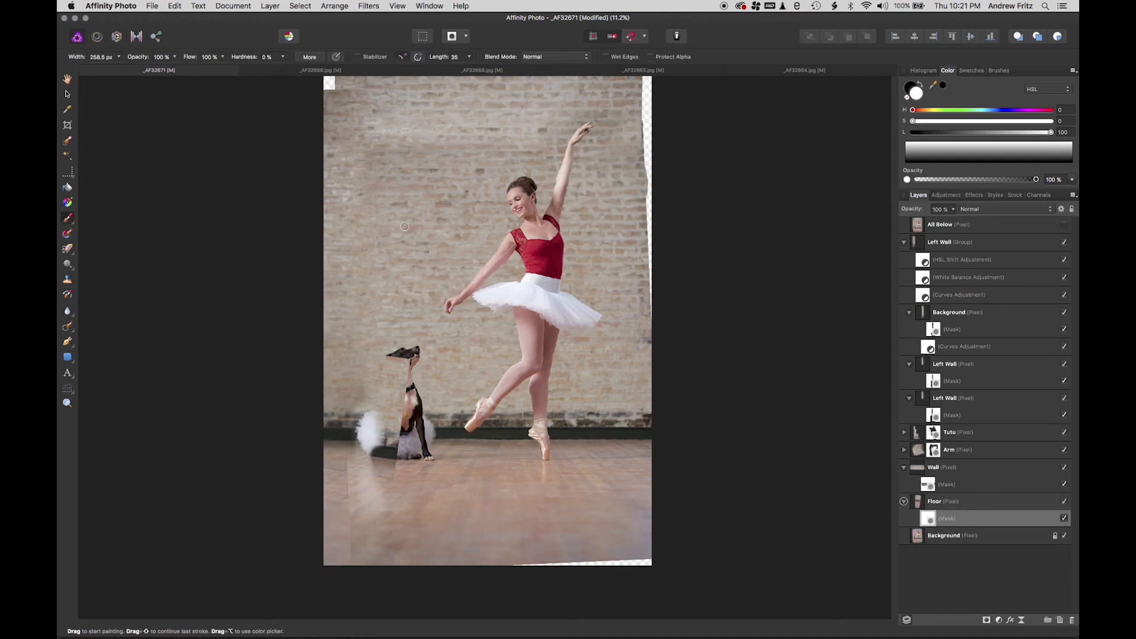
pyautogui.click(921, 82)
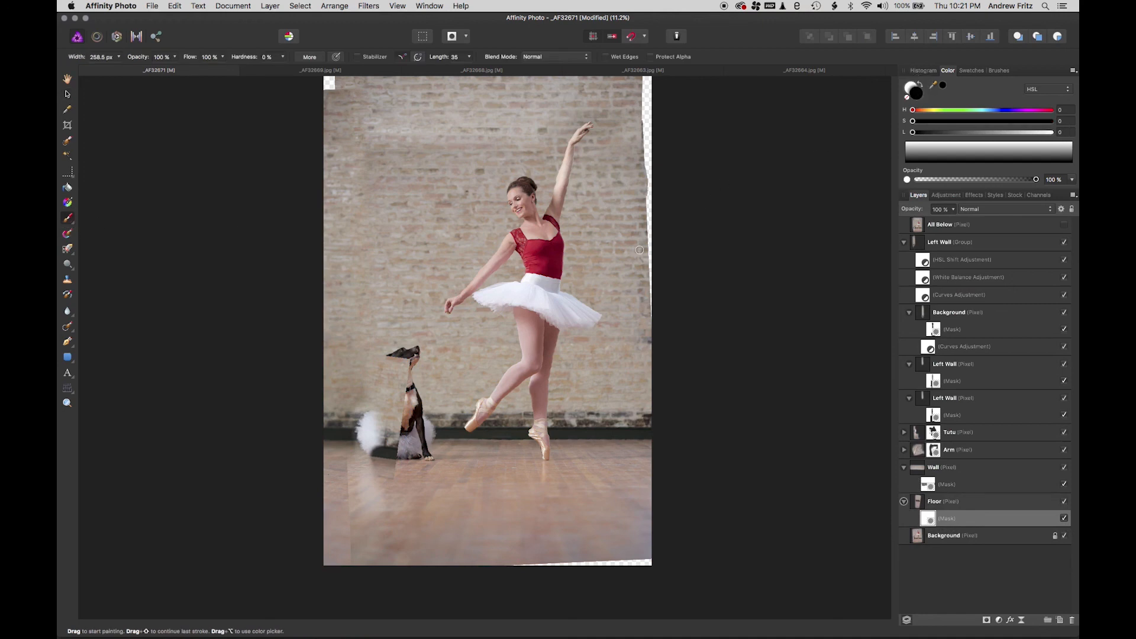
pyautogui.press(']')
pyautogui.press(']')
pyautogui.press(']')
pyautogui.press(']')
pyautogui.press(']')
pyautogui.moveTo(405, 445)
pyautogui.mouseDown()
pyautogui.moveTo(386, 367)
pyautogui.moveTo(407, 361)
pyautogui.moveTo(374, 345)
pyautogui.moveTo(364, 436)
pyautogui.moveTo(363, 426)
pyautogui.moveTo(335, 436)
pyautogui.moveTo(394, 450)
pyautogui.moveTo(381, 471)
pyautogui.moveTo(368, 426)
pyautogui.moveTo(403, 500)
pyautogui.moveTo(382, 464)
pyautogui.moveTo(409, 433)
pyautogui.mouseUp()
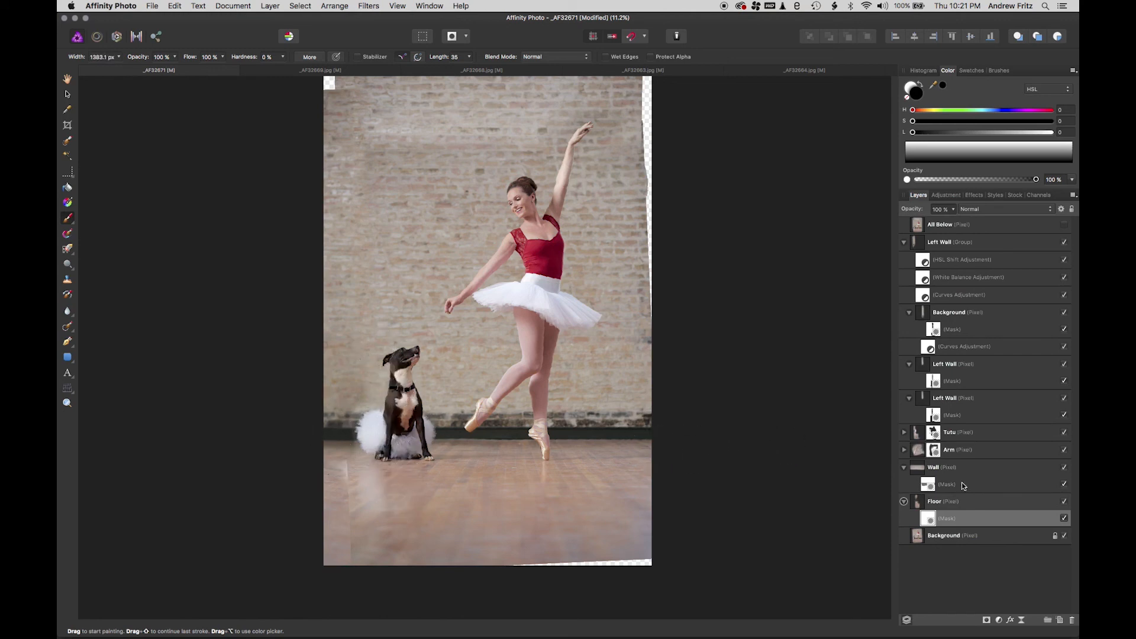
# - Place the Floor layer above the Left Wall group and paint white on its mask along the lower-left floor
pyautogui.click(921, 505)
pyautogui.moveTo(921, 505); pyautogui.dragTo(906, 239)
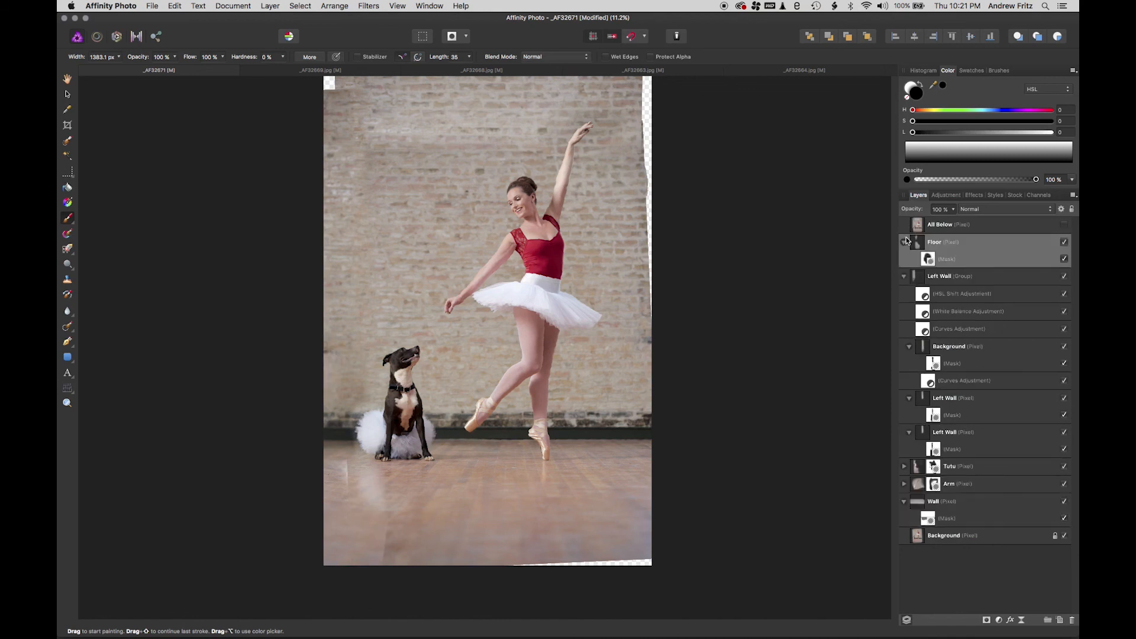
pyautogui.click(931, 259)
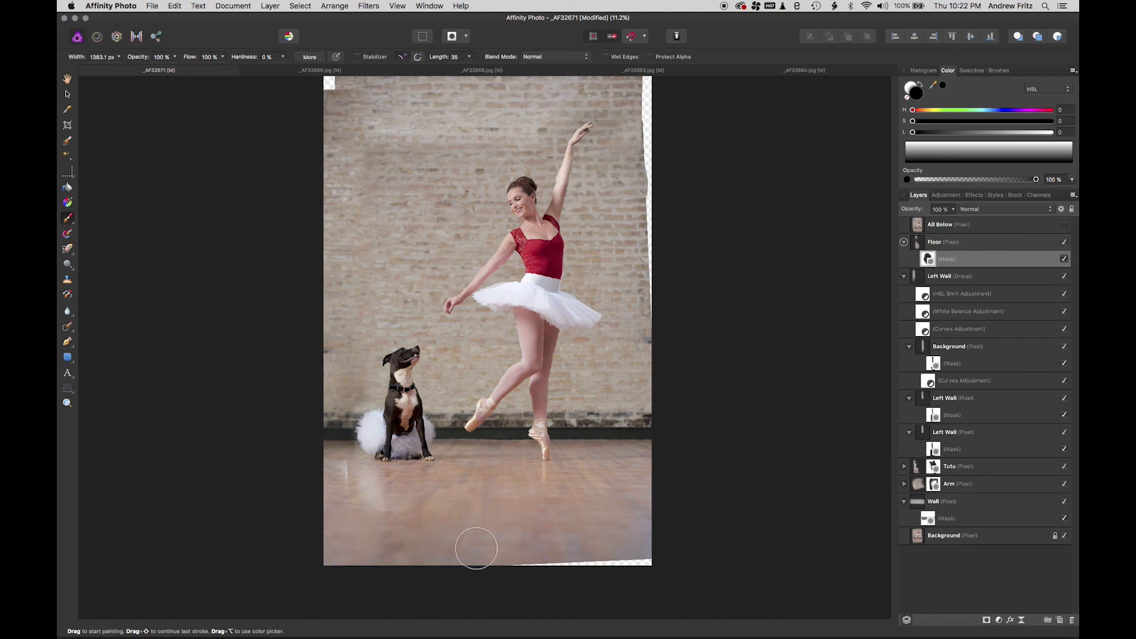
pyautogui.click(922, 84)
pyautogui.moveTo(334, 462)
pyautogui.mouseDown()
pyautogui.moveTo(331, 498)
pyautogui.moveTo(350, 513)
pyautogui.mouseUp()
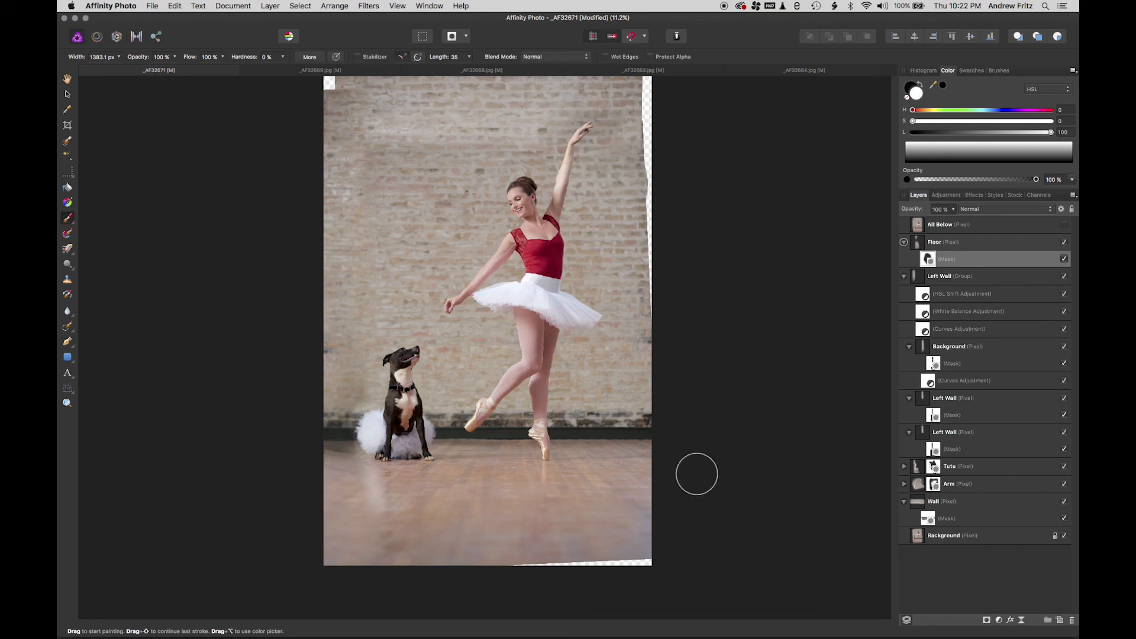
# - Refine the Floor mask beside the dog's tutu and over the floor seam with a brush about 622 px wide, and save the document
pyautogui.click(921, 83)
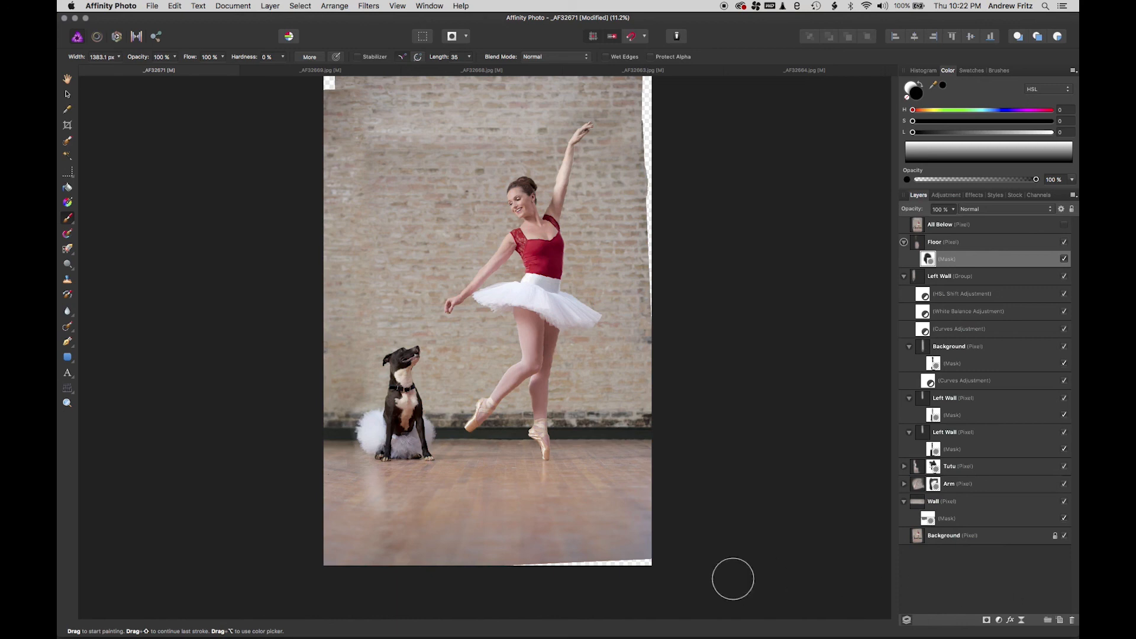
pyautogui.scroll(5, 327, 453)
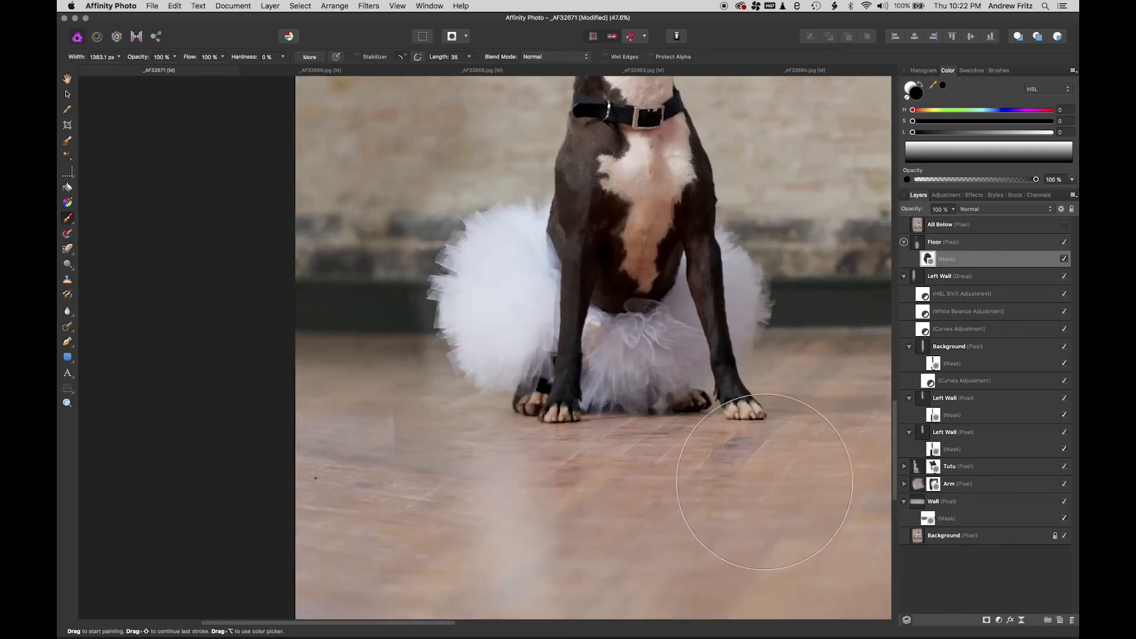
pyautogui.click(920, 85)
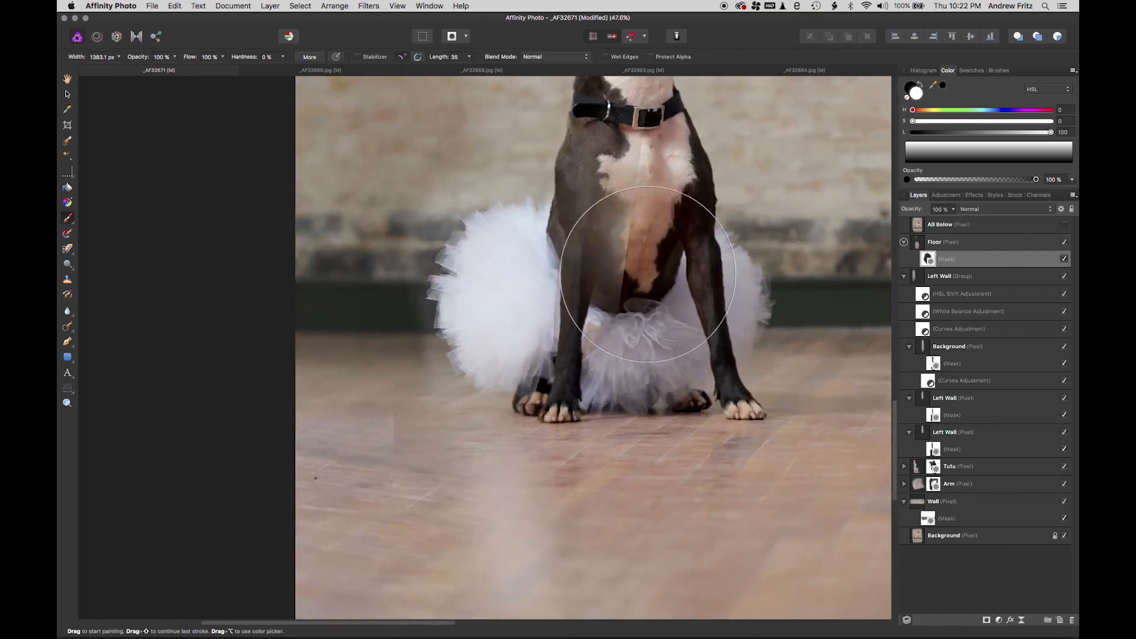
pyautogui.press('[')
pyautogui.press('[')
pyautogui.press('[')
pyautogui.moveTo(492, 382); pyautogui.dragTo(502, 406)
pyautogui.press('super+z')
pyautogui.press('[')
pyautogui.press('[')
pyautogui.press('[')
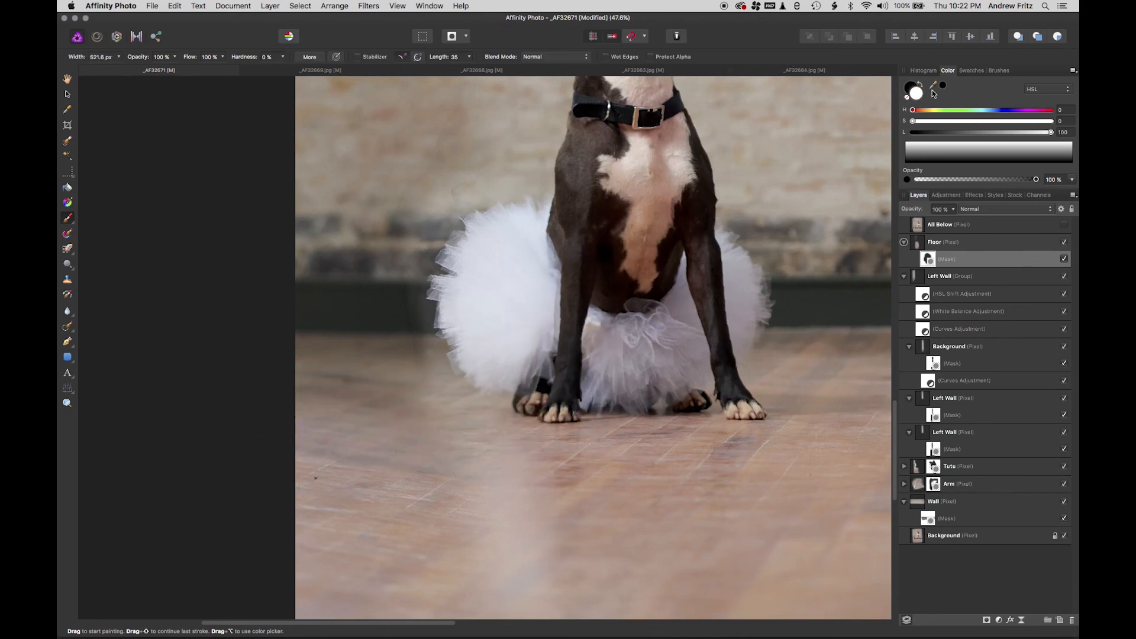
pyautogui.click(912, 87)
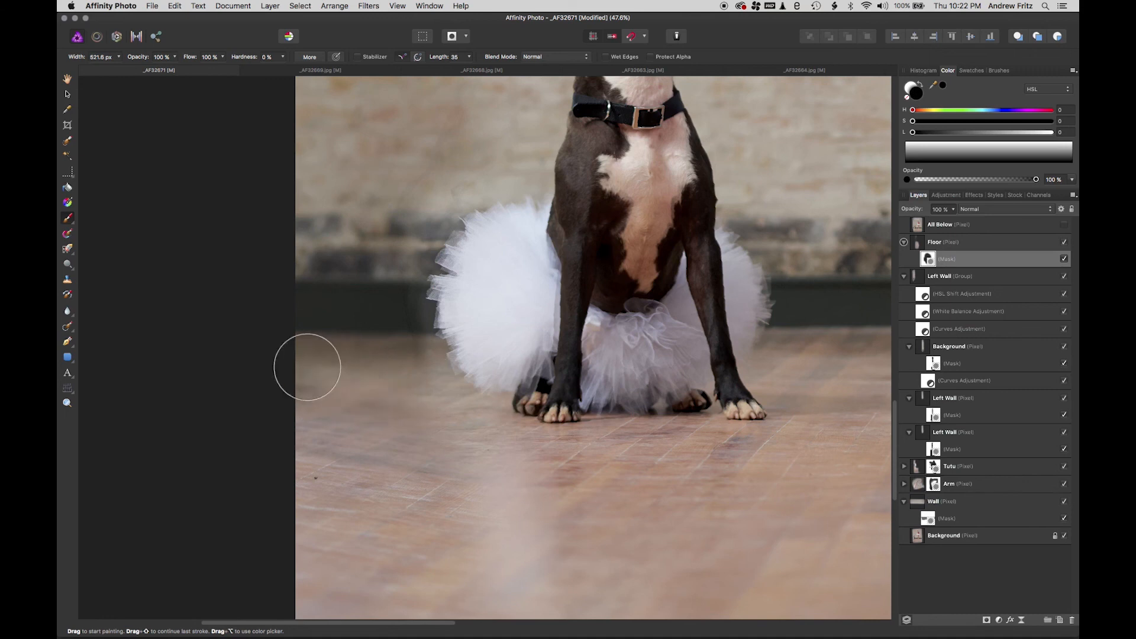
pyautogui.press('super+0')
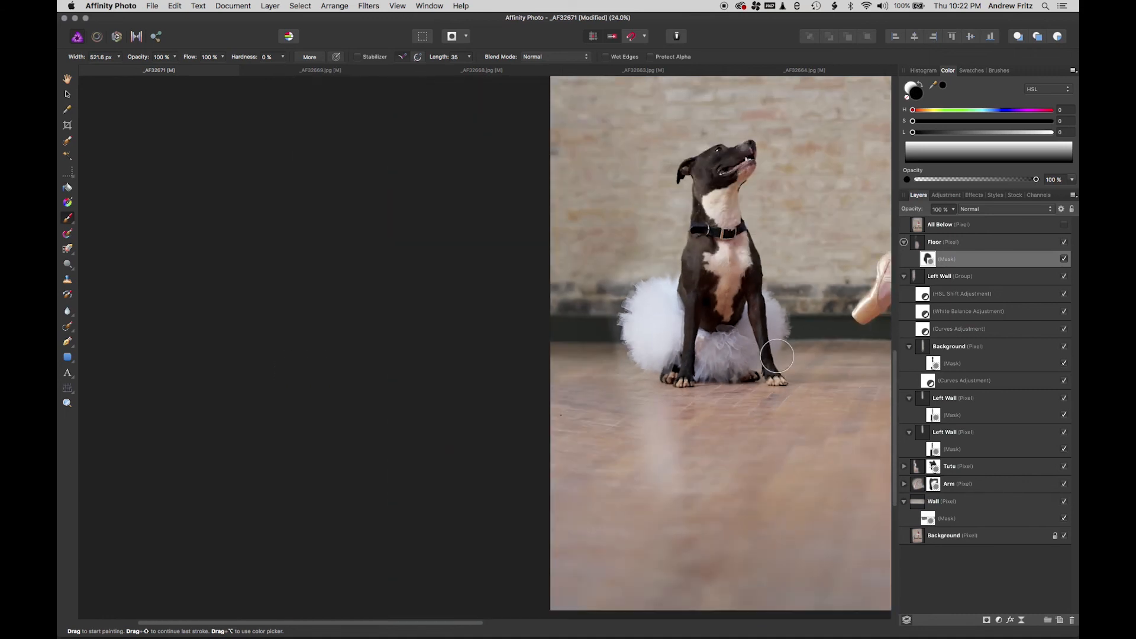
pyautogui.press('super+s')
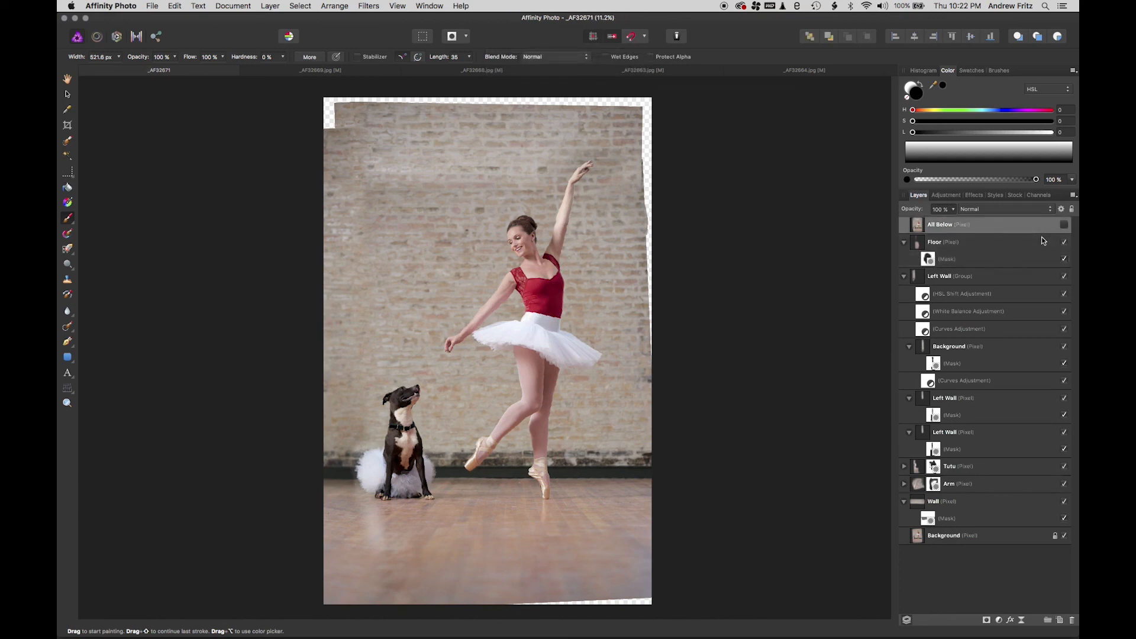
# - Delete the old All Below layer and merge everything visible into a new pixel layer above Floor
pyautogui.click(1073, 620)
pyautogui.rightClick(919, 222)
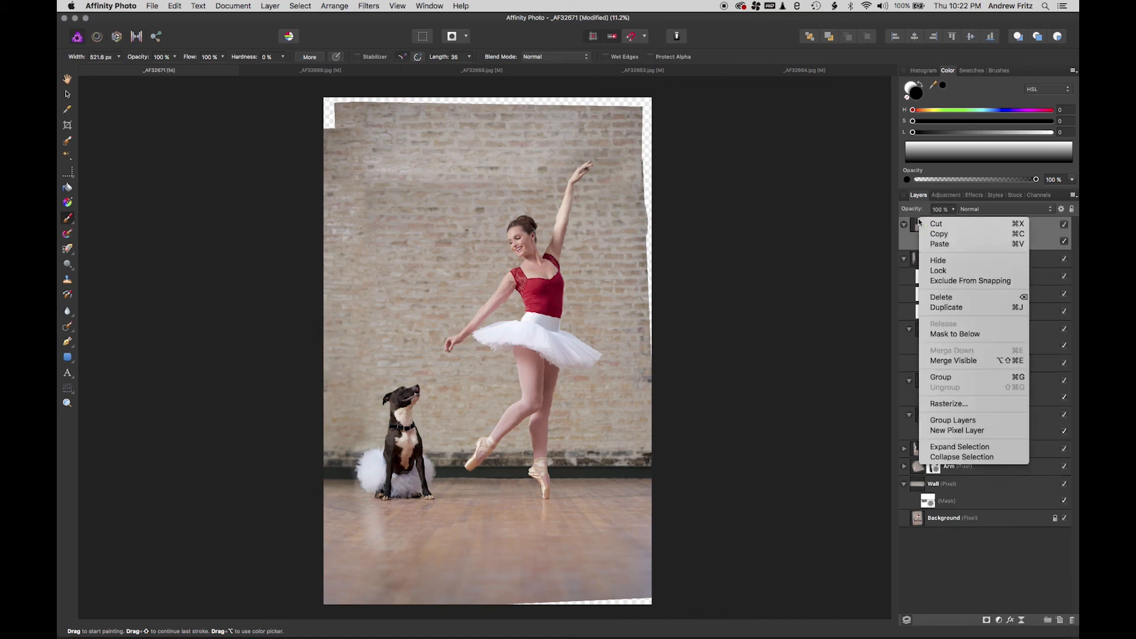
pyautogui.click(968, 361)
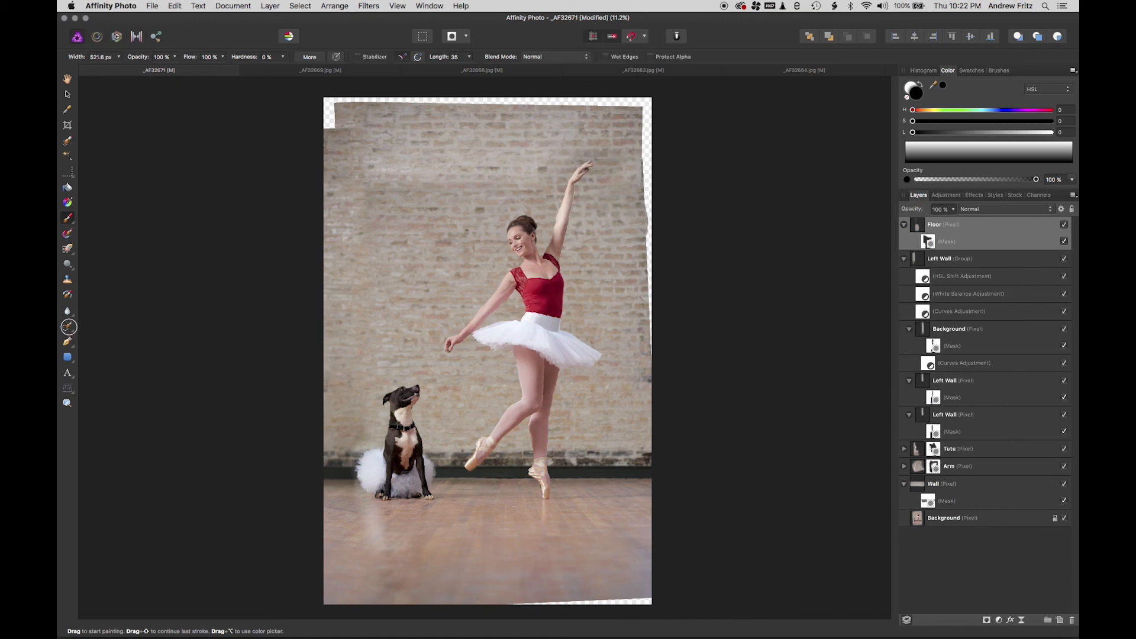
# - Inpaint the transparent top and right edges of the merged layer with a 1455.9 px brush, and rename the layer as All Below
pyautogui.click(67, 327)
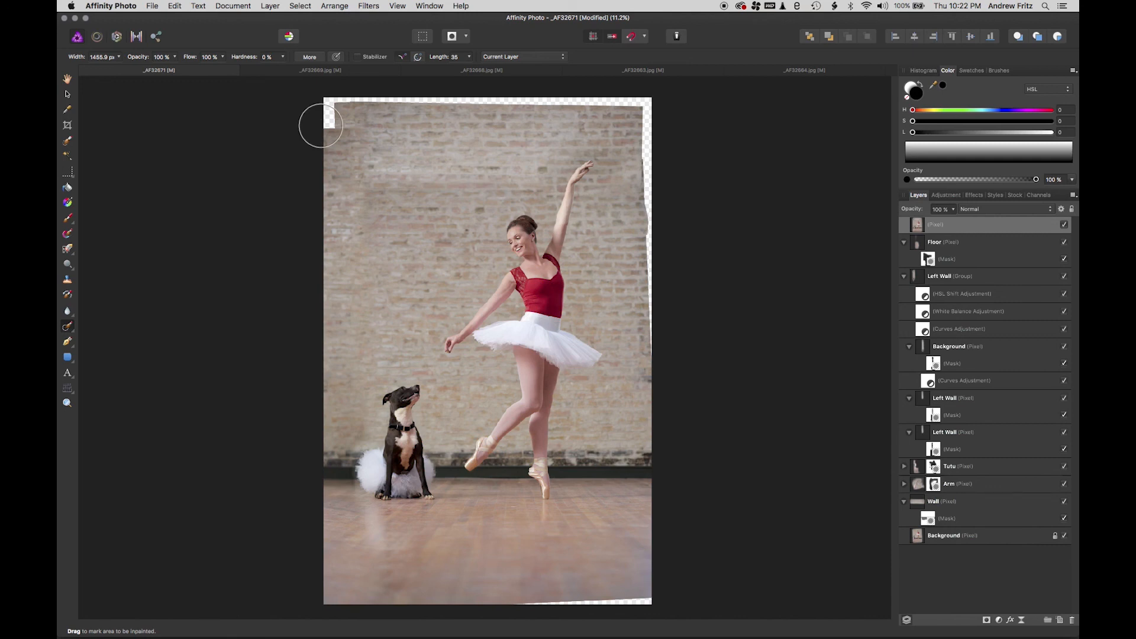
pyautogui.moveTo(320, 125)
pyautogui.mouseDown()
pyautogui.moveTo(322, 102)
pyautogui.moveTo(456, 91)
pyautogui.moveTo(665, 107)
pyautogui.moveTo(664, 400)
pyautogui.mouseUp()
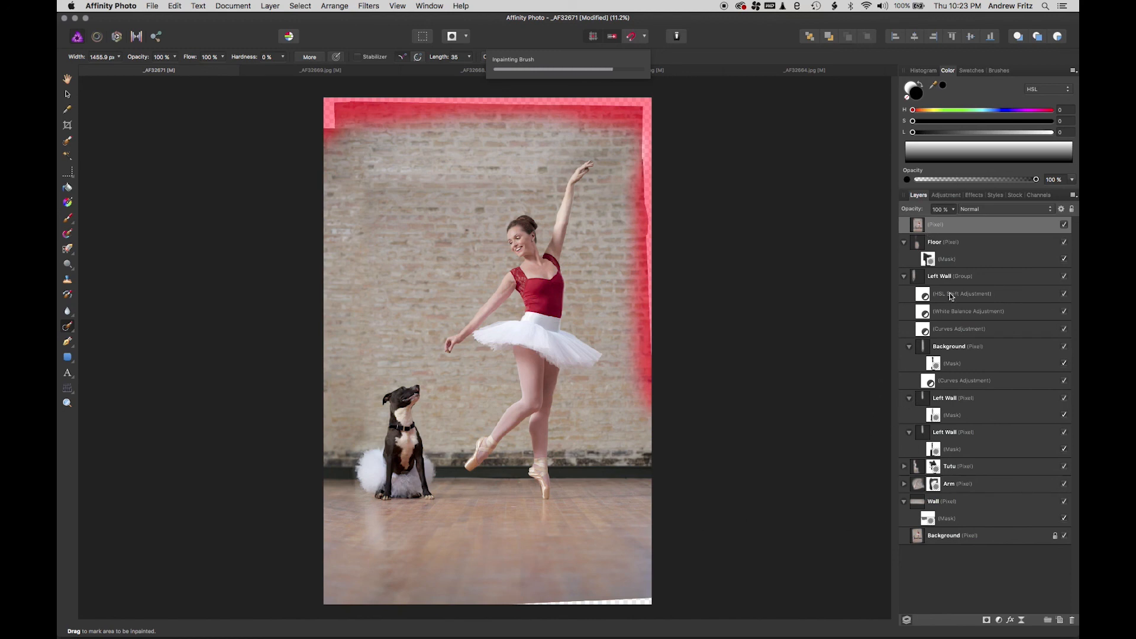
pyautogui.doubleClick(936, 225)
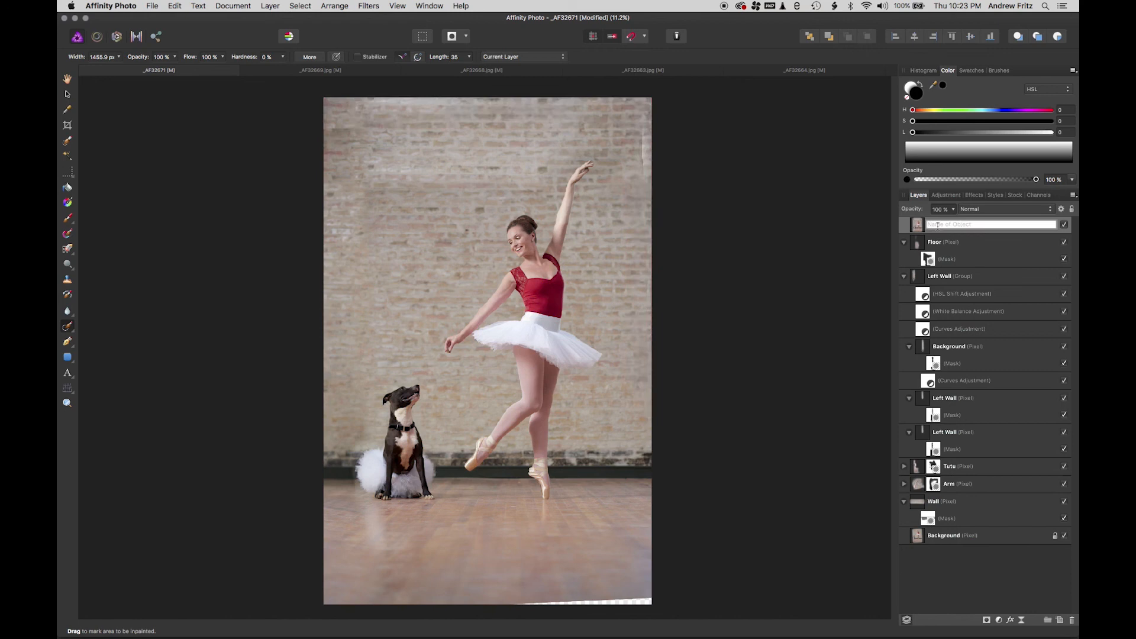
pyautogui.write('All Below')
pyautogui.press('Return')
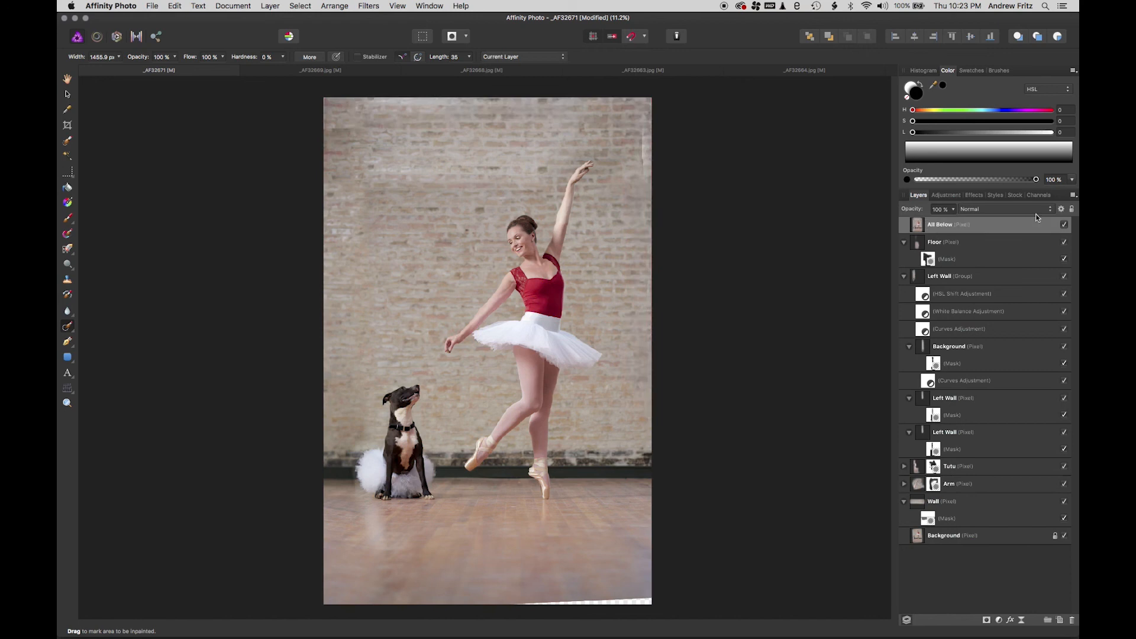
# - Compare All Below with the layers beneath, and inpaint its upper-right edge, upper-left corner and the transparent strip along the photo's bottom edge
pyautogui.click(1064, 225)
pyautogui.click(1064, 225)
pyautogui.click(1064, 225)
pyautogui.click(1064, 225)
pyautogui.moveTo(657, 132)
pyautogui.mouseDown()
pyautogui.moveTo(664, 231)
pyautogui.moveTo(665, 126)
pyautogui.mouseUp()
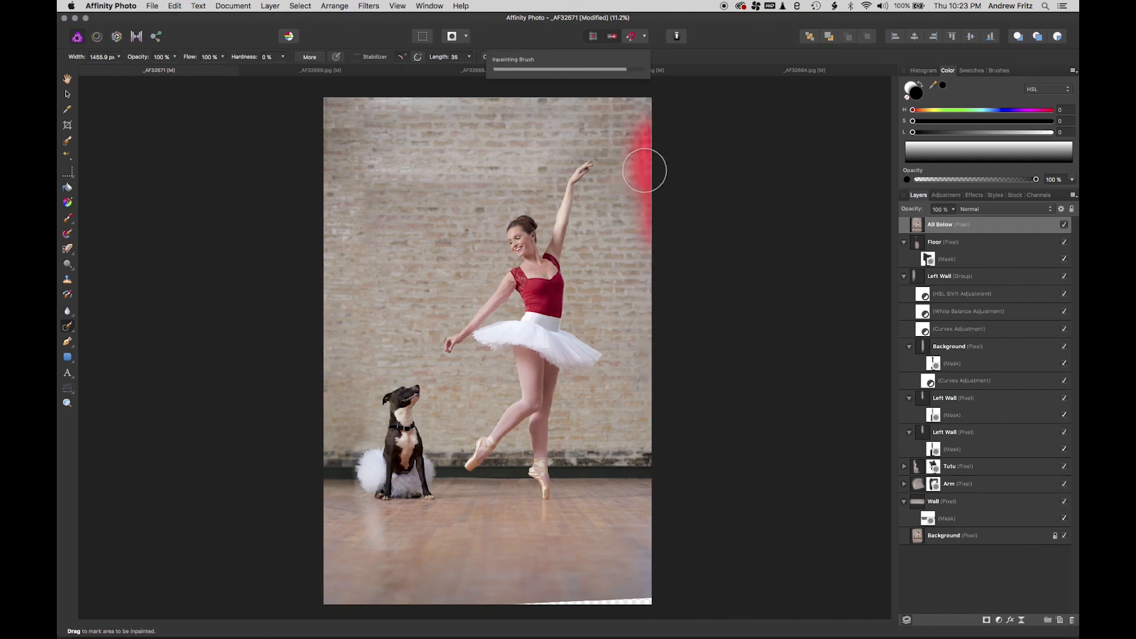
pyautogui.moveTo(335, 142); pyautogui.dragTo(335, 102)
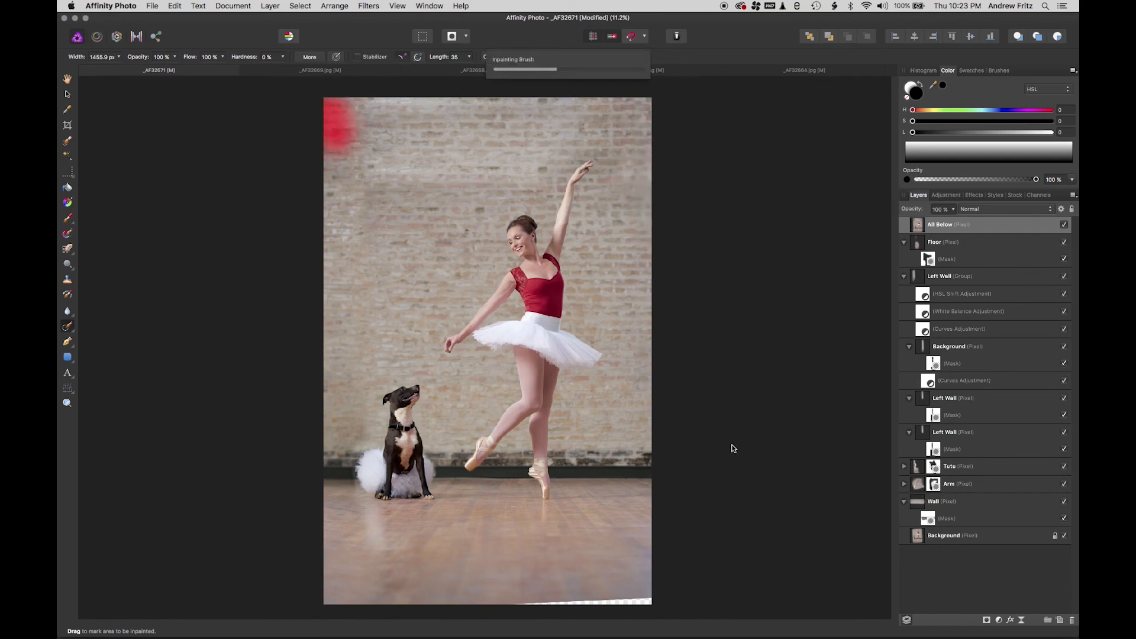
pyautogui.moveTo(633, 601); pyautogui.dragTo(515, 603)
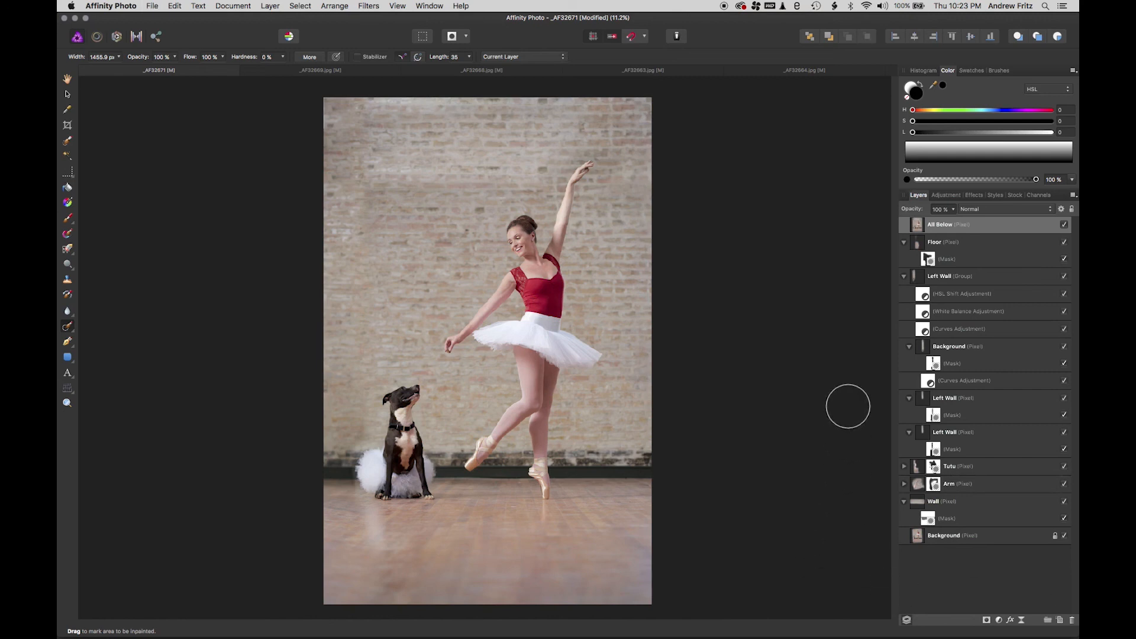
# - Save the document and deselect the All Below layer
pyautogui.press('cmd+s')
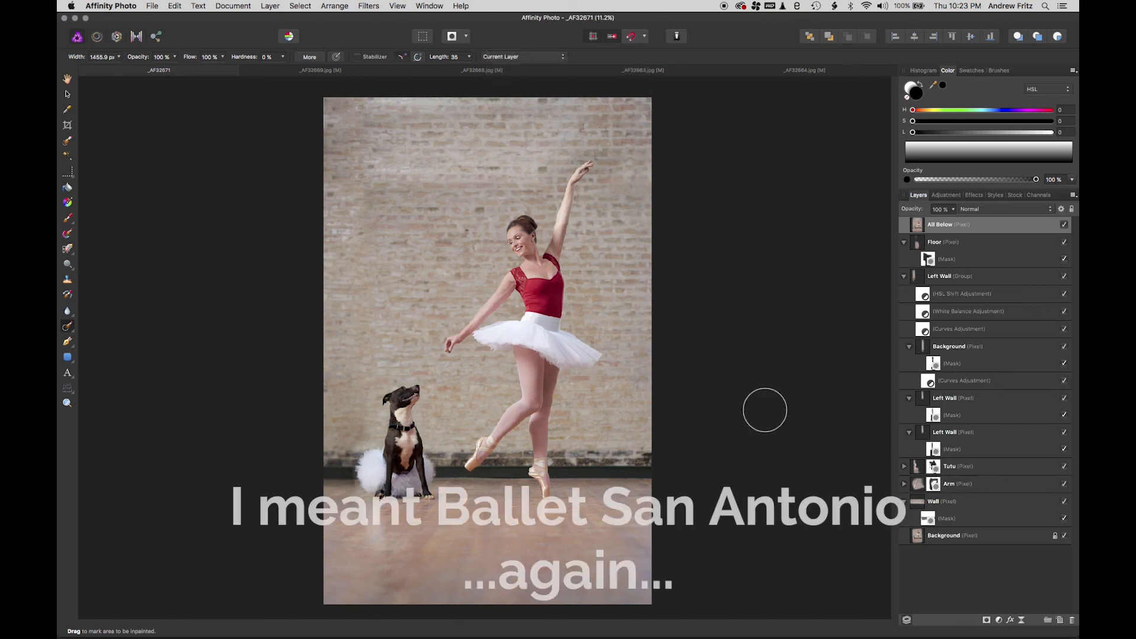
pyautogui.press('v')
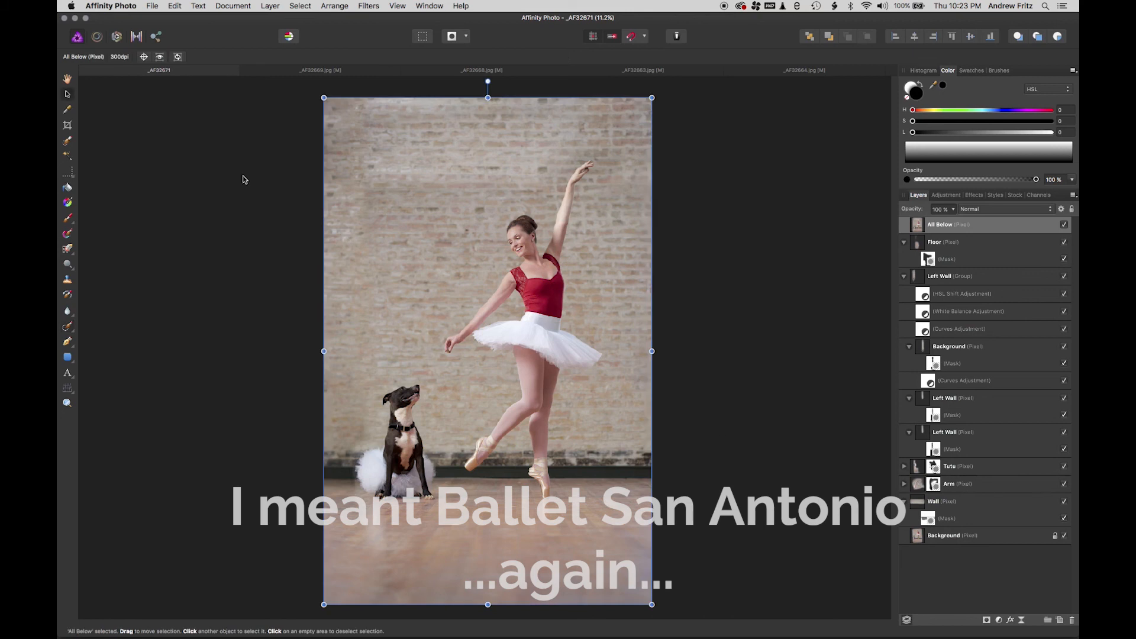
pyautogui.click(243, 179)
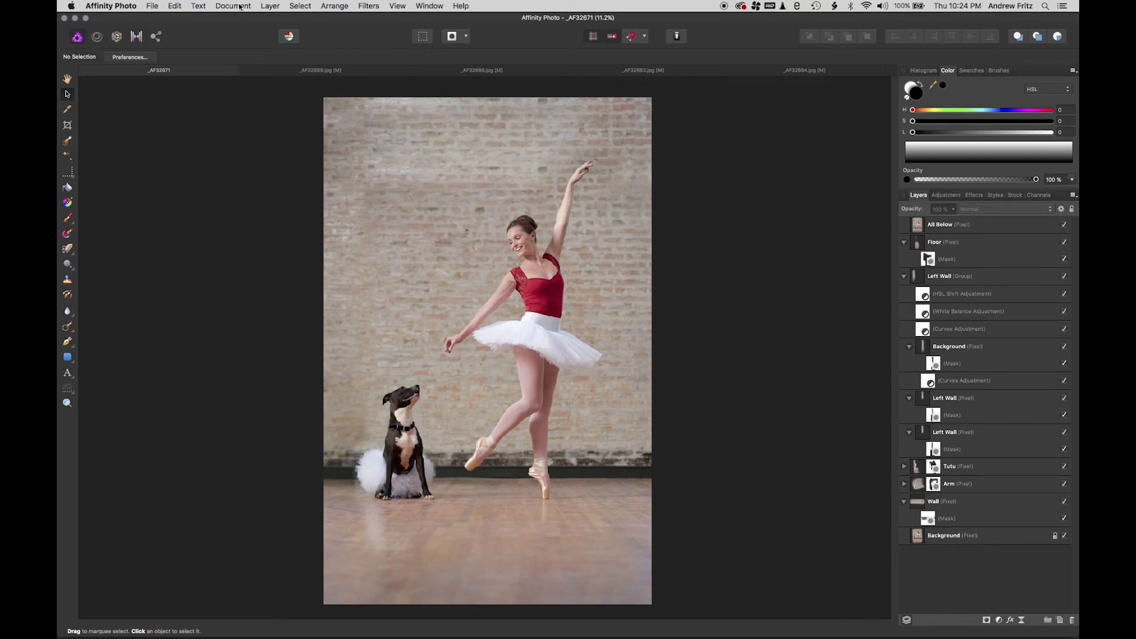
# - Export the photo as a best-quality JPEG at 5500 × 8500 px, replacing _AF32671.jpg in the All Images folder
pyautogui.click(145, 6)
pyautogui.click(190, 236)
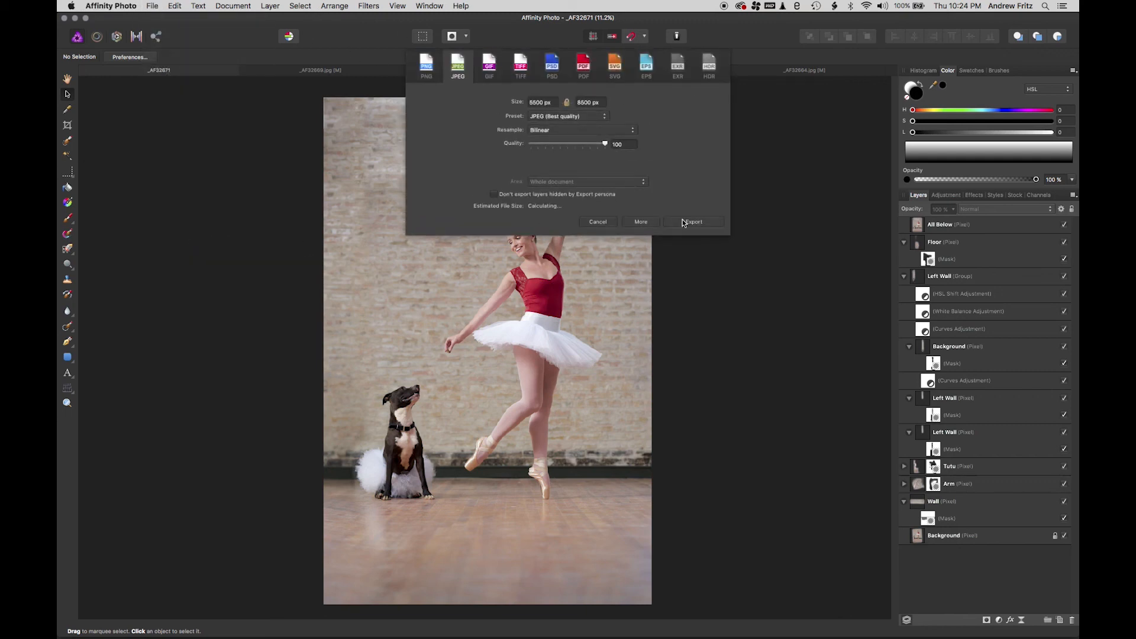
pyautogui.click(684, 222)
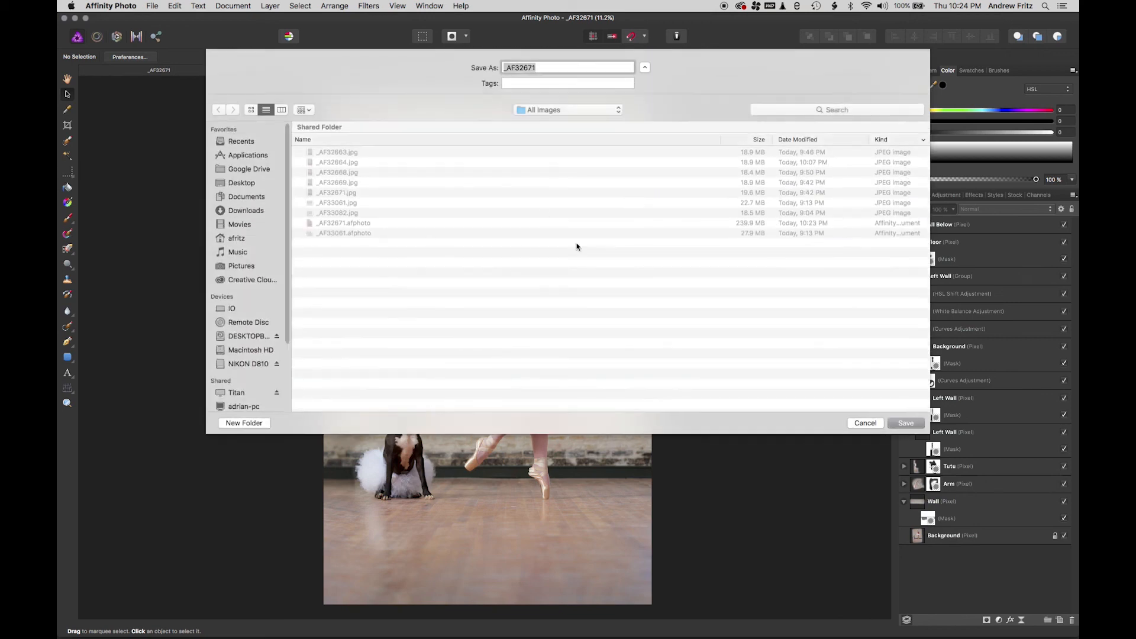
pyautogui.click(899, 424)
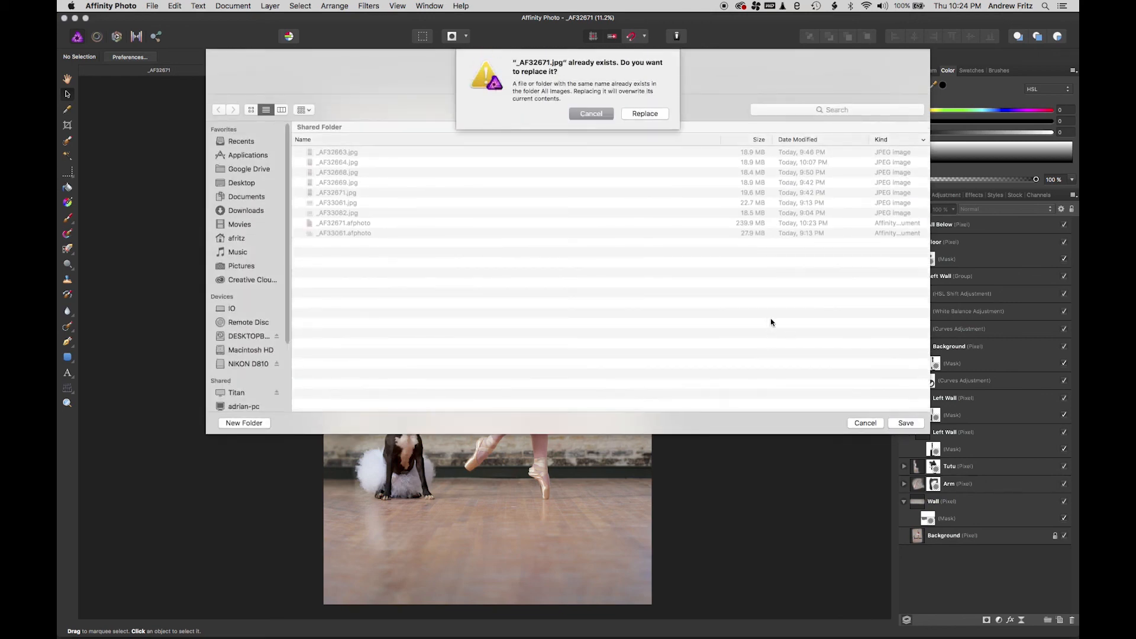
pyautogui.click(653, 112)
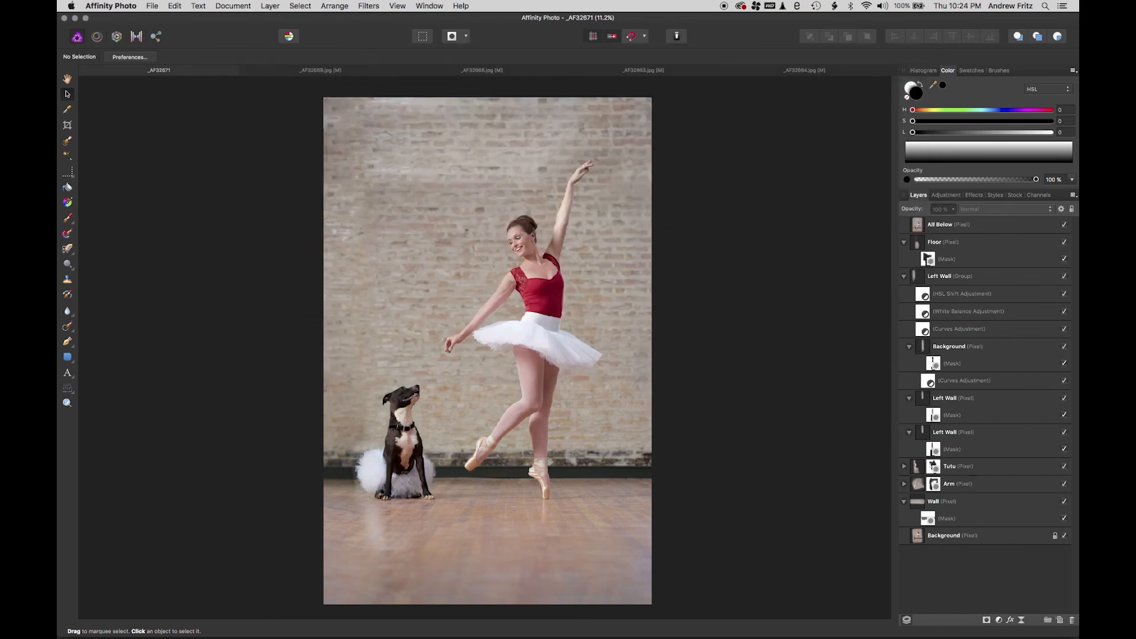